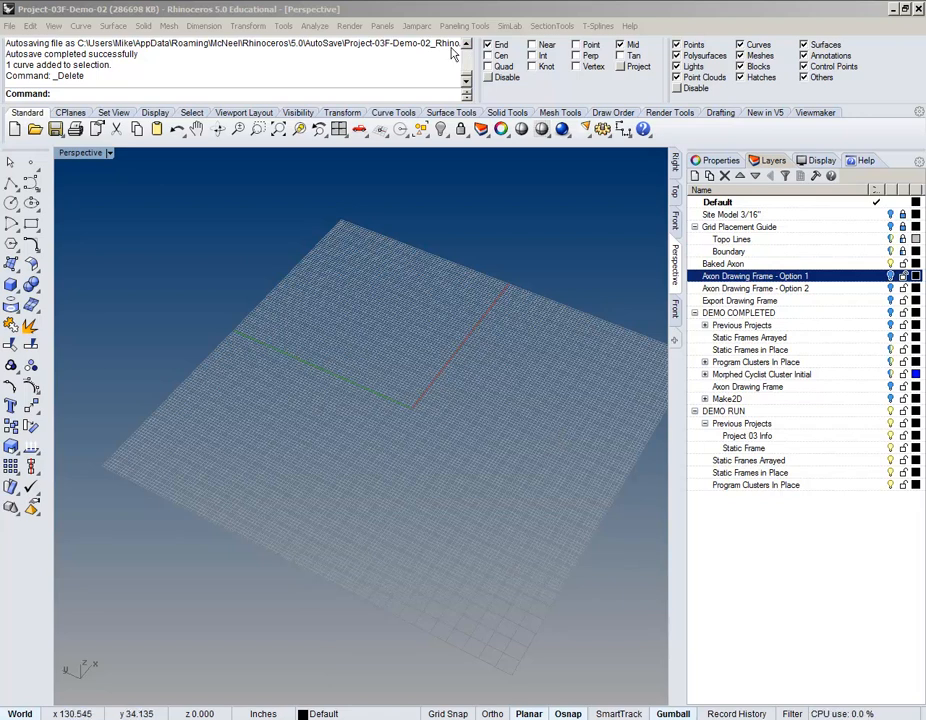
# Step: Show the DEMO COMPLETED layer and the Site Model 3/16" layer
pyautogui.moveTo(275, 0)
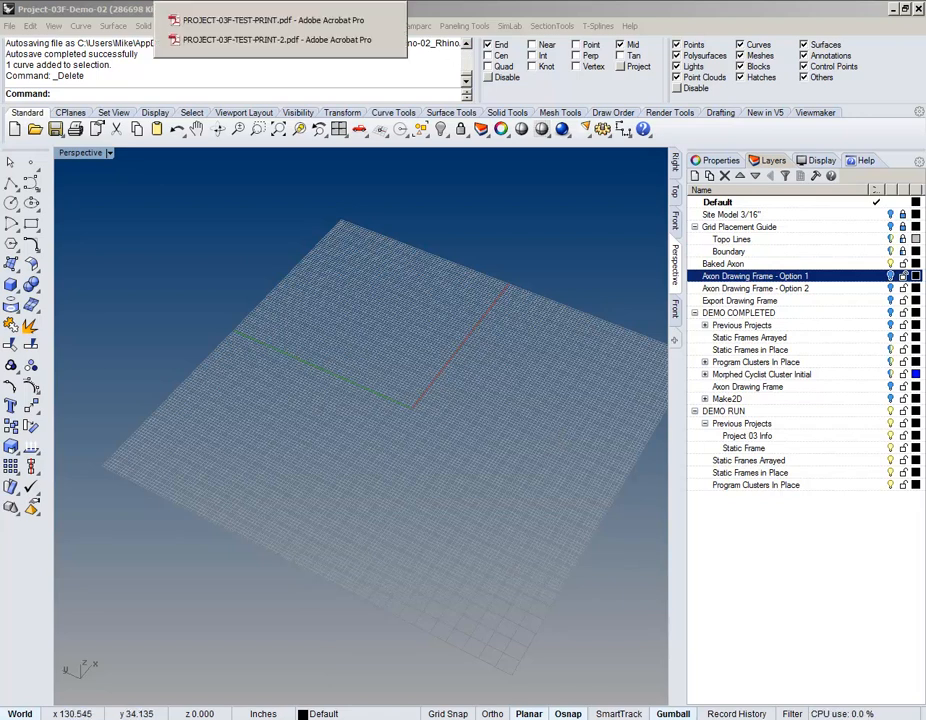
pyautogui.click(890, 313)
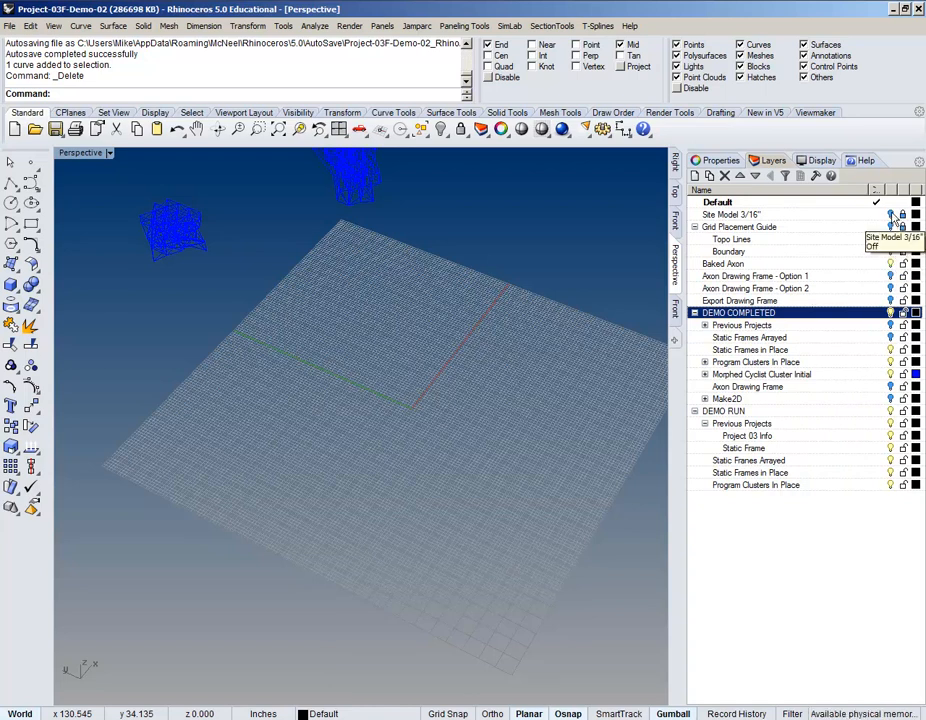
pyautogui.click(891, 215)
pyautogui.click(891, 215)
pyautogui.scroll(-3, 521, 310)
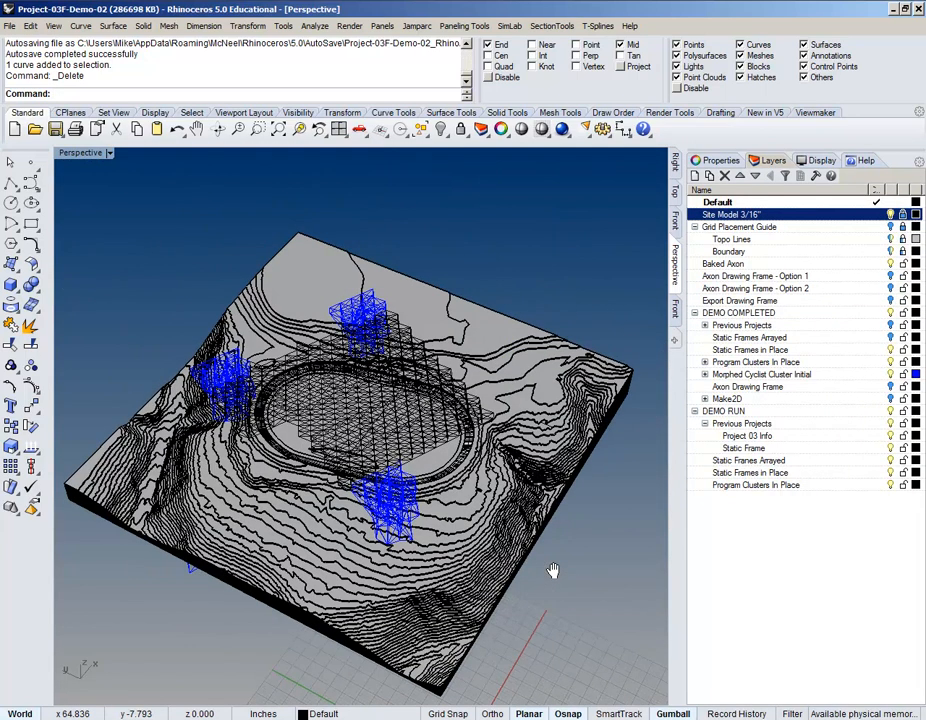
# Step: Examine the blue morphed clusters and the static frames on the site model from several angles, both close up and overall
pyautogui.moveTo(533, 588); pyautogui.dragTo(634, 524, button='right')
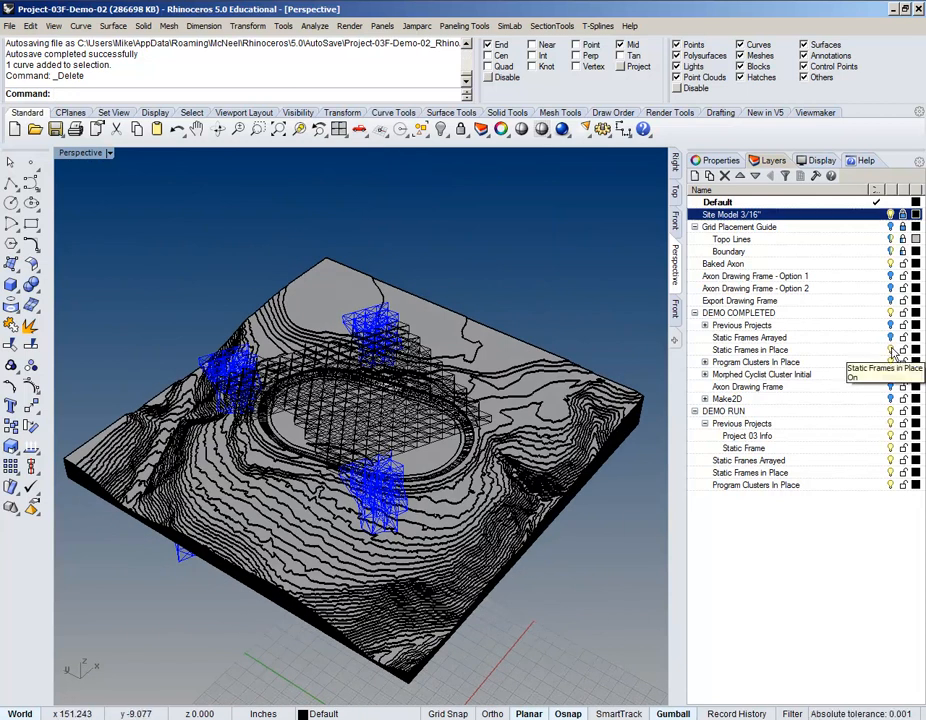
pyautogui.click(868, 374)
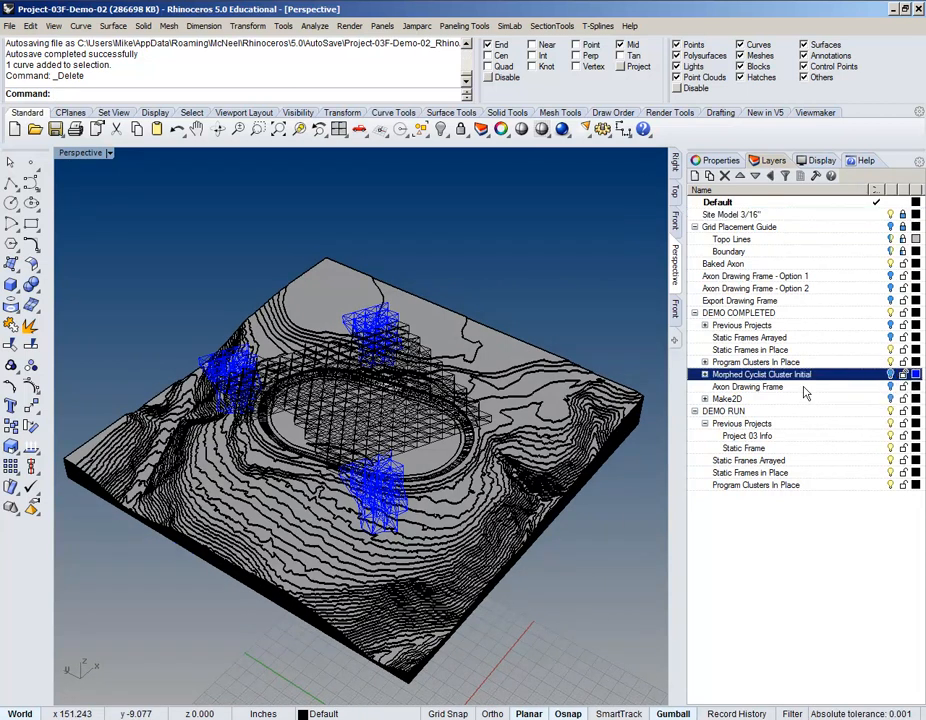
pyautogui.moveTo(505, 398); pyautogui.dragTo(514, 397, button='right')
pyautogui.scroll(3, 425, 478)
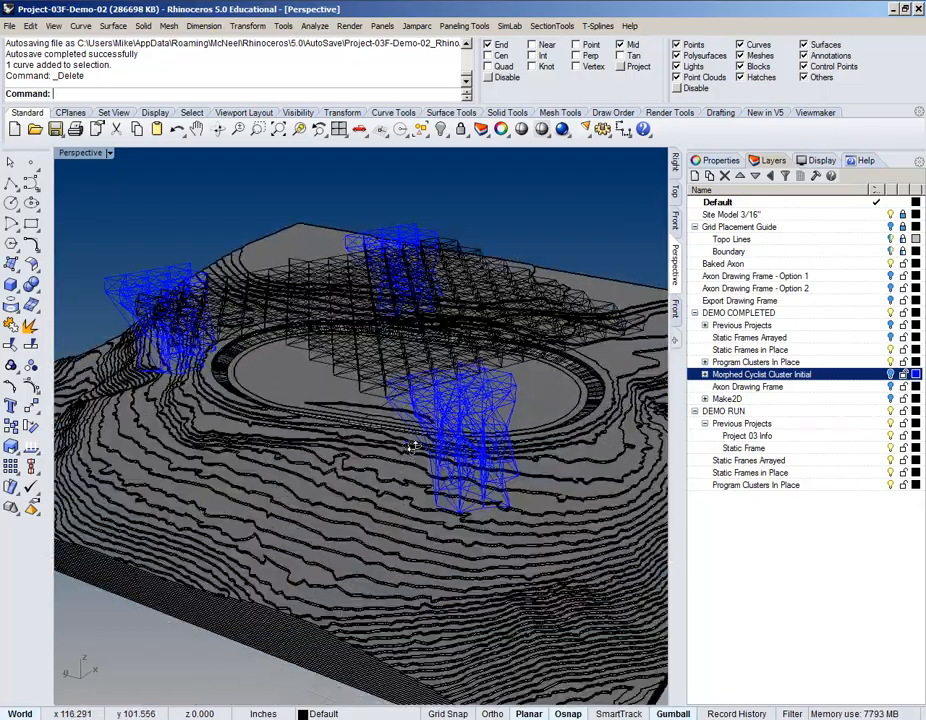
pyautogui.scroll(2, 437, 452)
pyautogui.moveTo(437, 452); pyautogui.dragTo(522, 531, button='right')
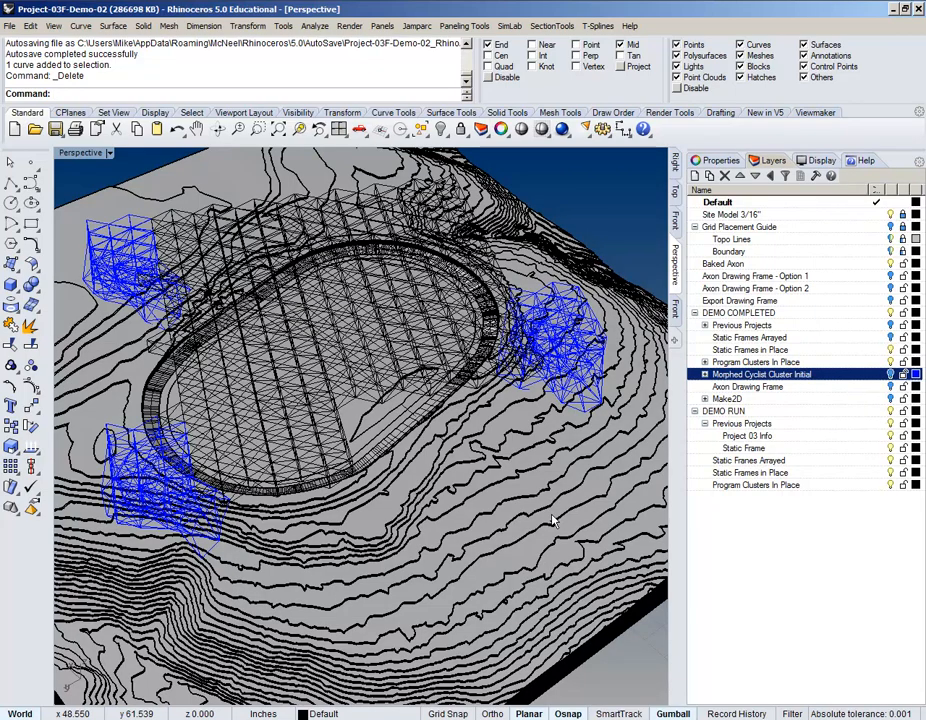
pyautogui.moveTo(504, 482); pyautogui.dragTo(358, 495, button='right')
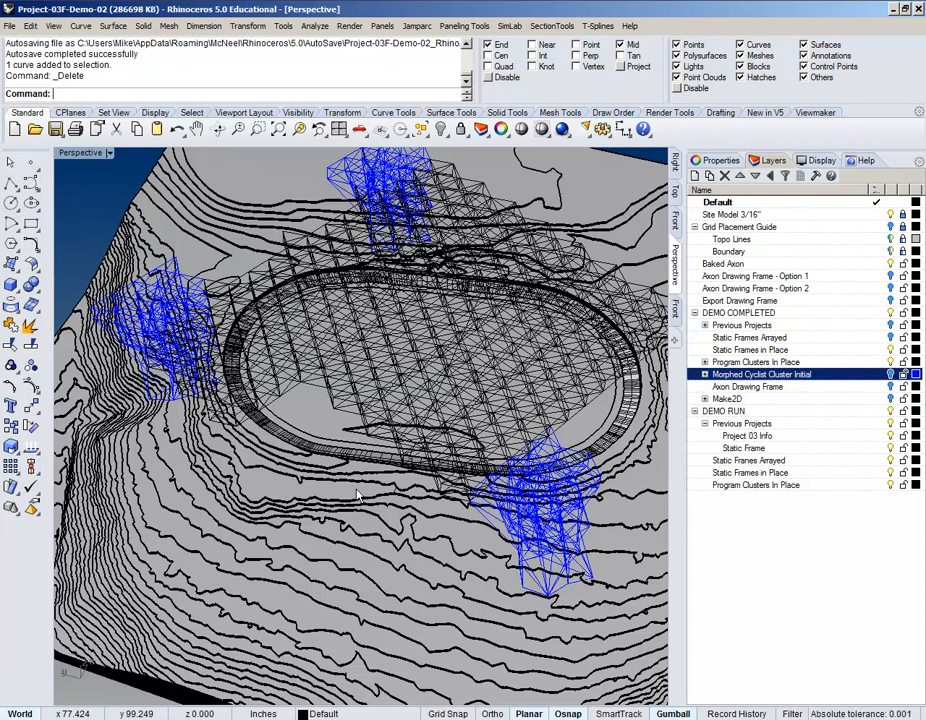
pyautogui.moveTo(246, 381); pyautogui.dragTo(207, 312, button='right')
pyautogui.scroll(4, 195, 336)
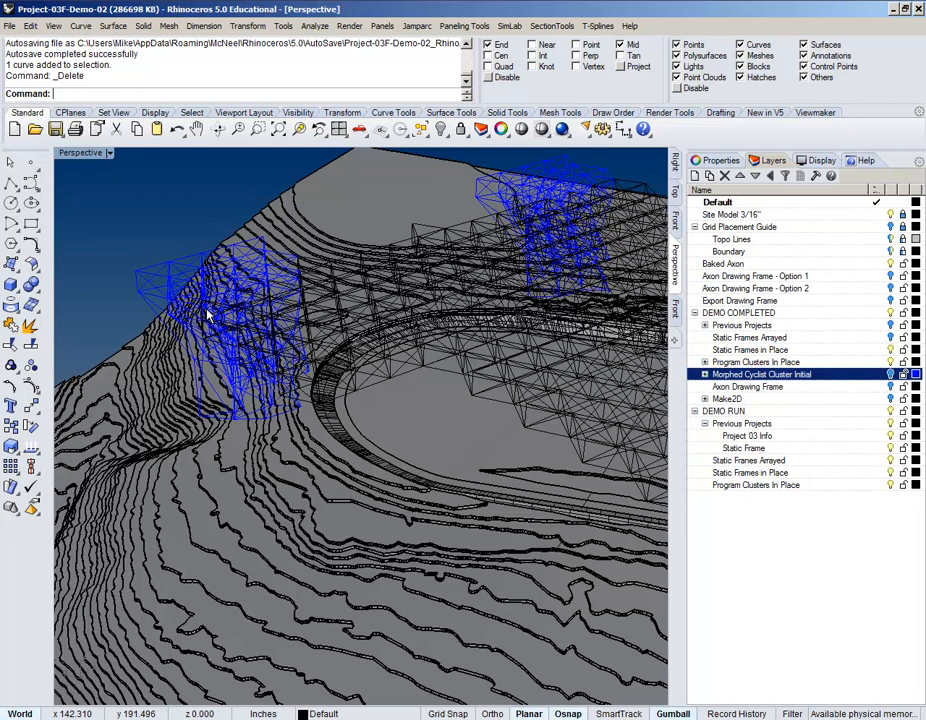
# Step: Switch to Adobe Acrobat, review the PROJECT-03F-TEST-PRINT axonometric prints, and return to Rhinoceros
pyautogui.click(280, 0)
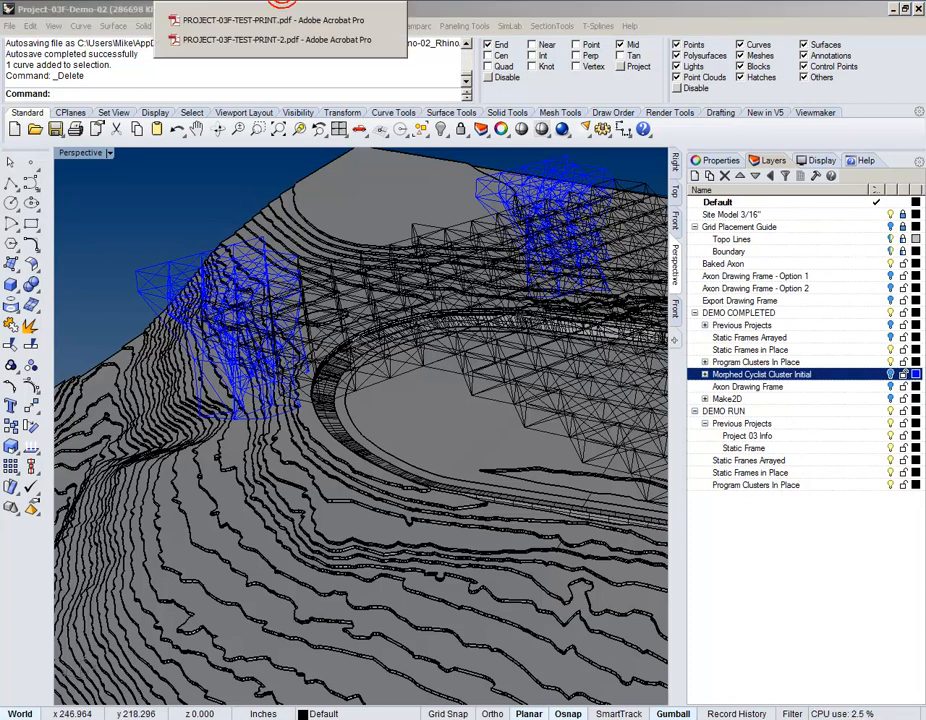
pyautogui.click(277, 24)
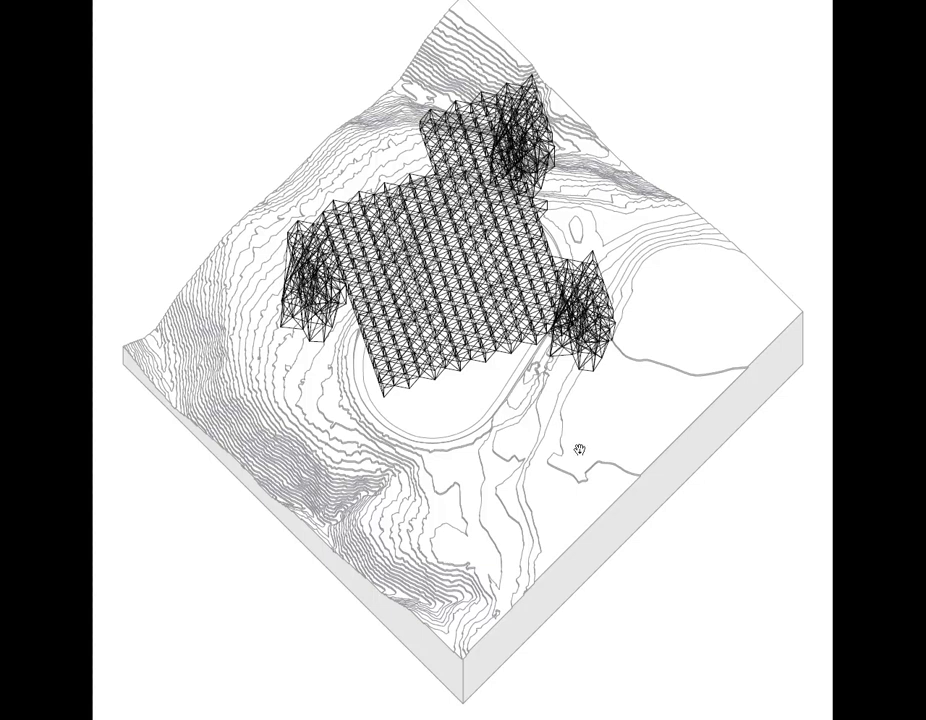
pyautogui.hotkey('alt', 'Tab')
pyautogui.hotkey('alt', 'Tab')
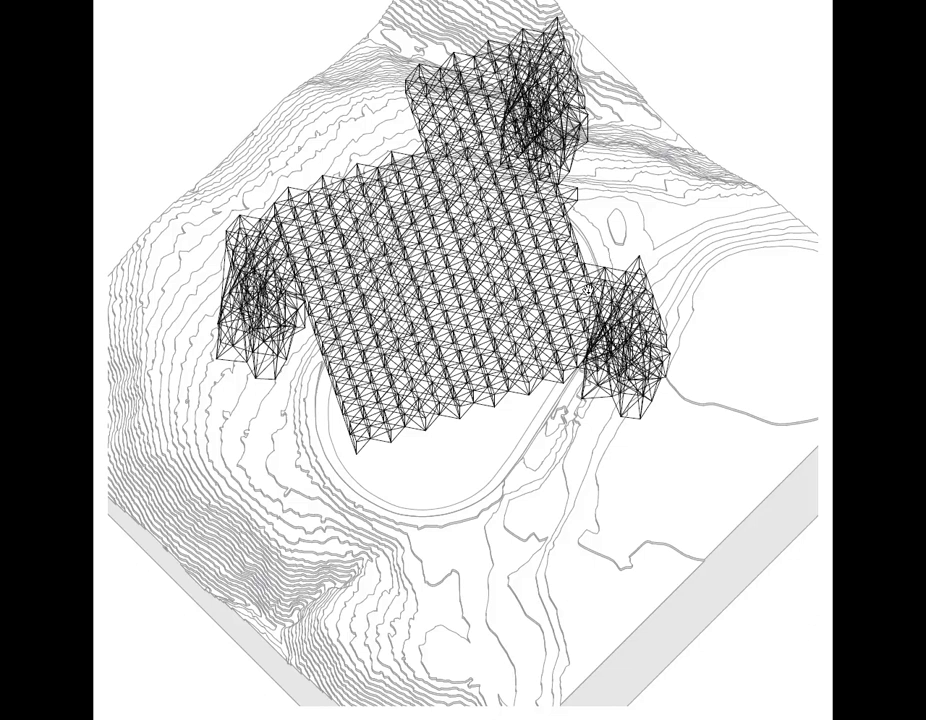
pyautogui.press('Escape')
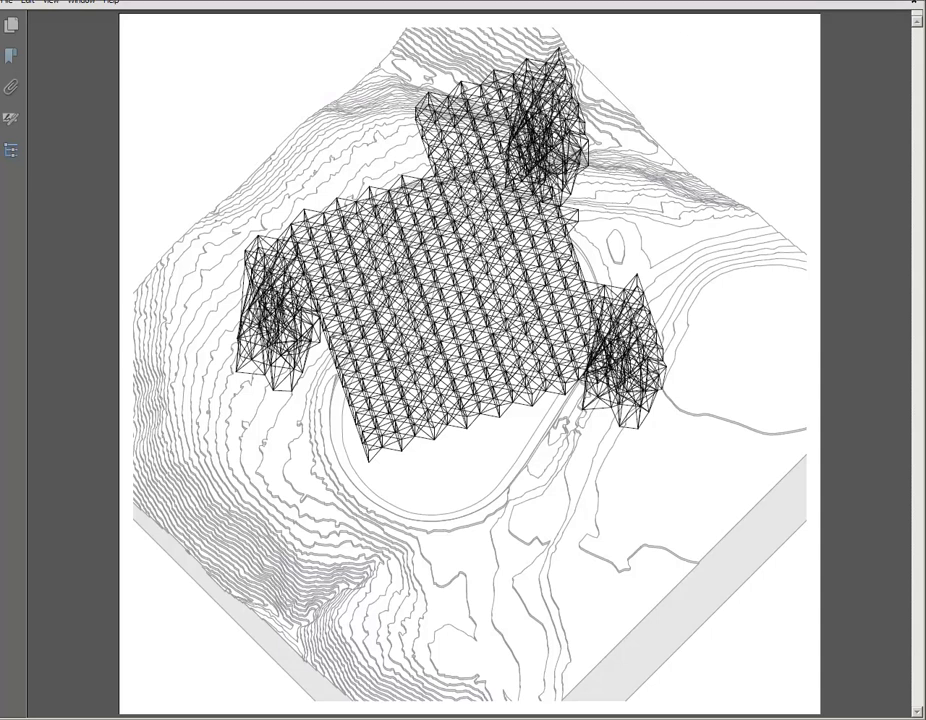
pyautogui.hotkey('alt', 'Tab')
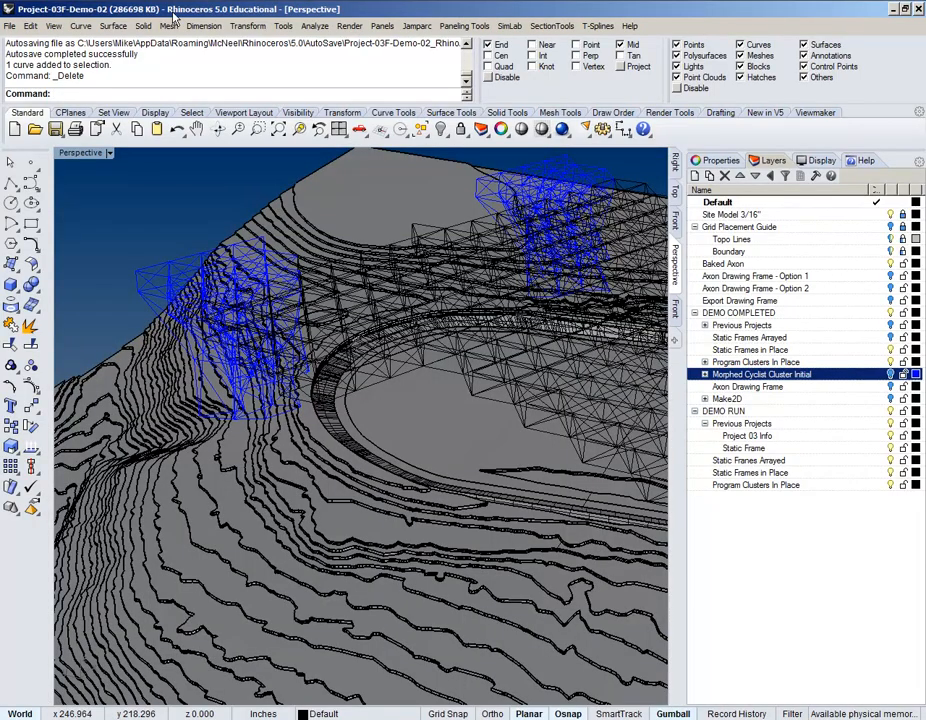
# Step: Hide the DEMO COMPLETED layer and the Site Model 3/16" layer to clear the perspective view
pyautogui.moveTo(684, 352); pyautogui.dragTo(780, 355)
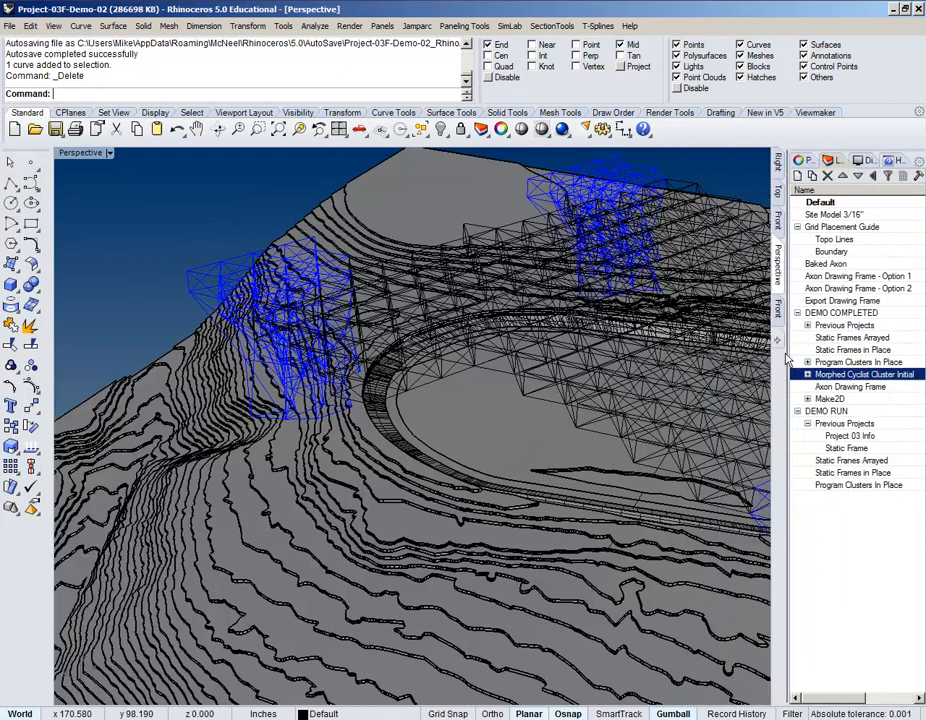
pyautogui.scroll(-10, 493, 297)
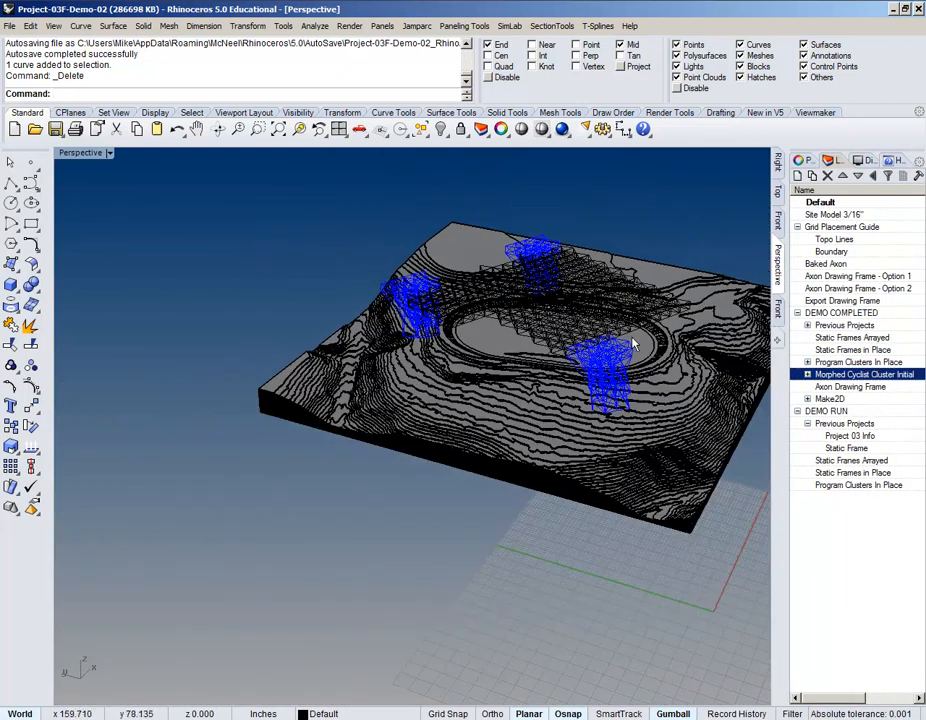
pyautogui.scroll(-1, 490, 320)
pyautogui.keyDown('shift'); pyautogui.moveTo(490, 320); pyautogui.dragTo(432, 420, button='right'); pyautogui.keyUp('shift')
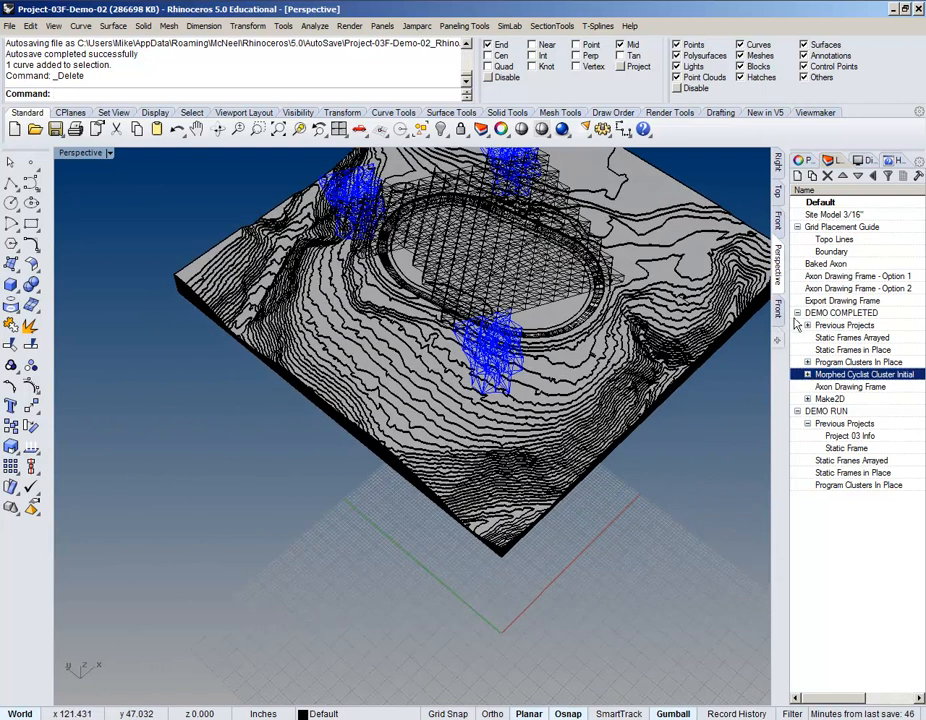
pyautogui.moveTo(783, 318); pyautogui.dragTo(667, 322)
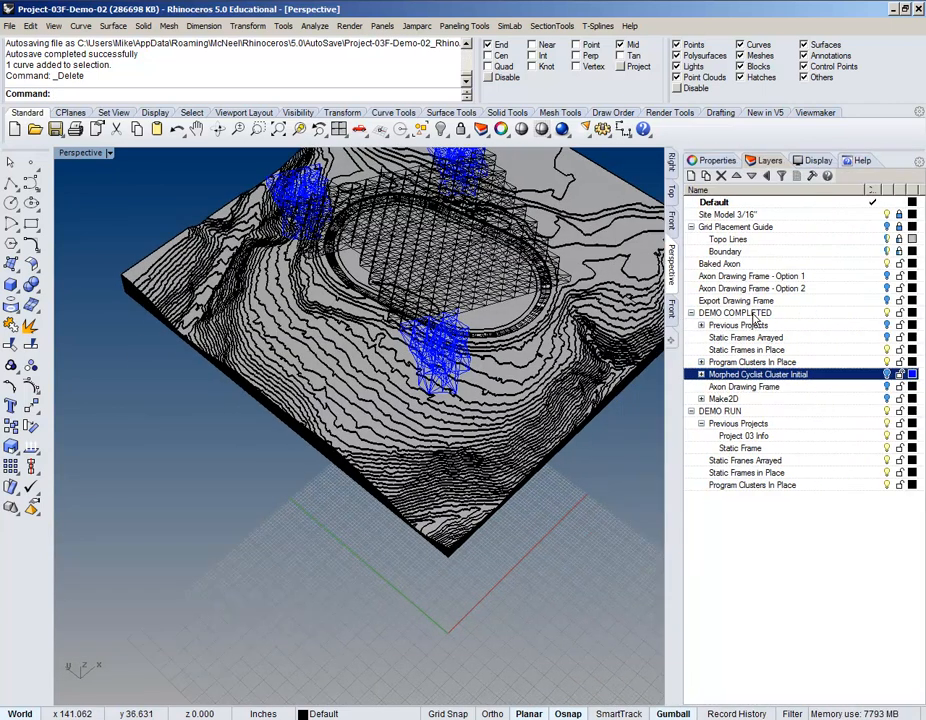
pyautogui.click(886, 313)
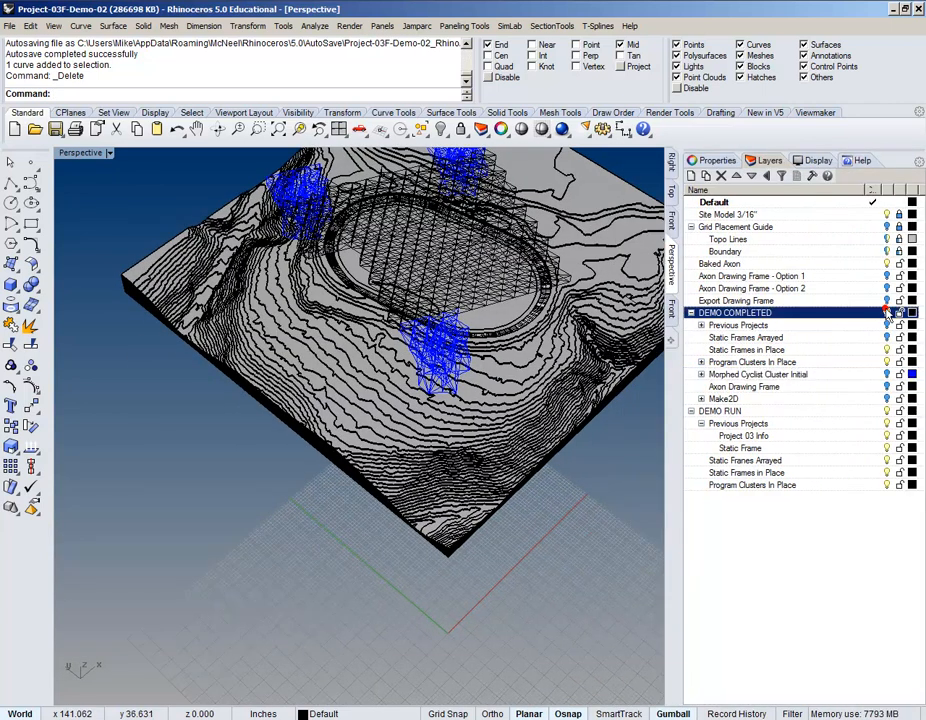
pyautogui.click(886, 215)
pyautogui.moveTo(488, 356); pyautogui.dragTo(428, 268, button='right')
pyautogui.scroll(3, 428, 268)
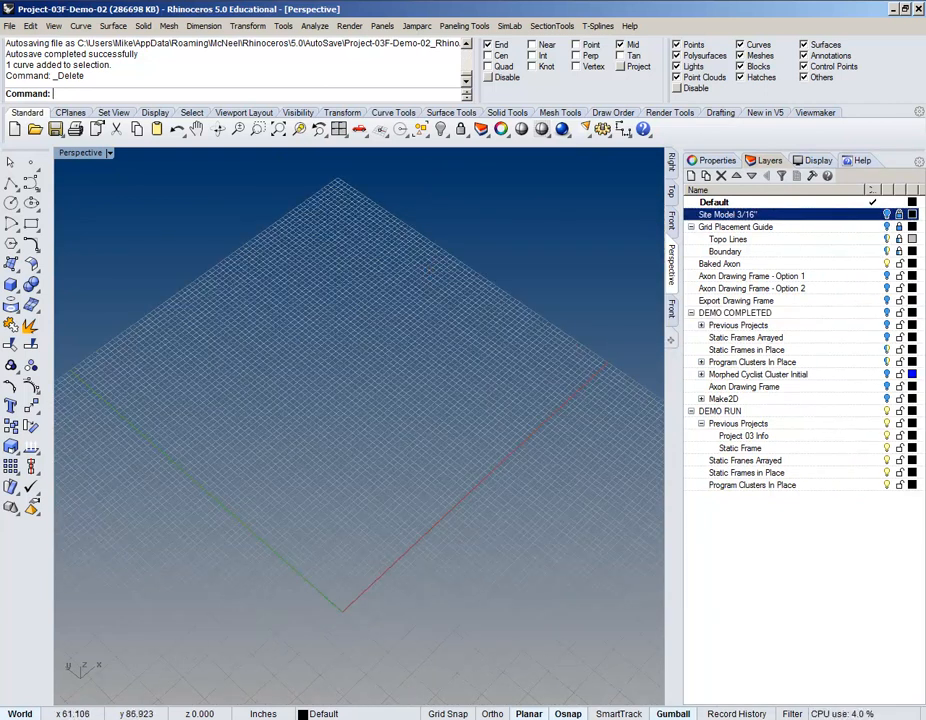
pyautogui.moveTo(372, 554); pyautogui.dragTo(451, 420, button='right')
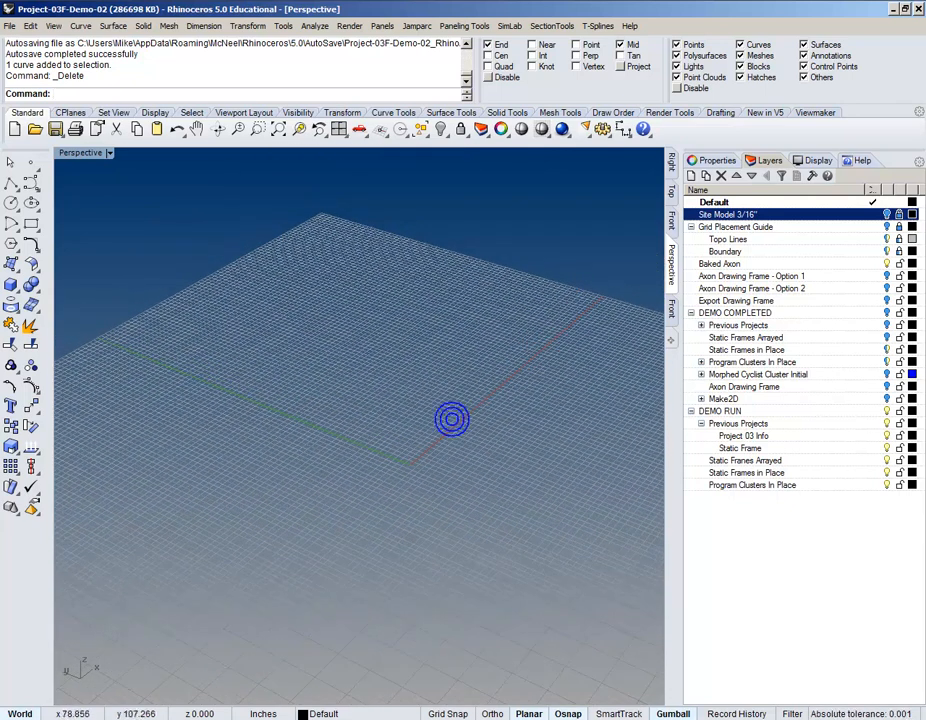
pyautogui.click(10, 26)
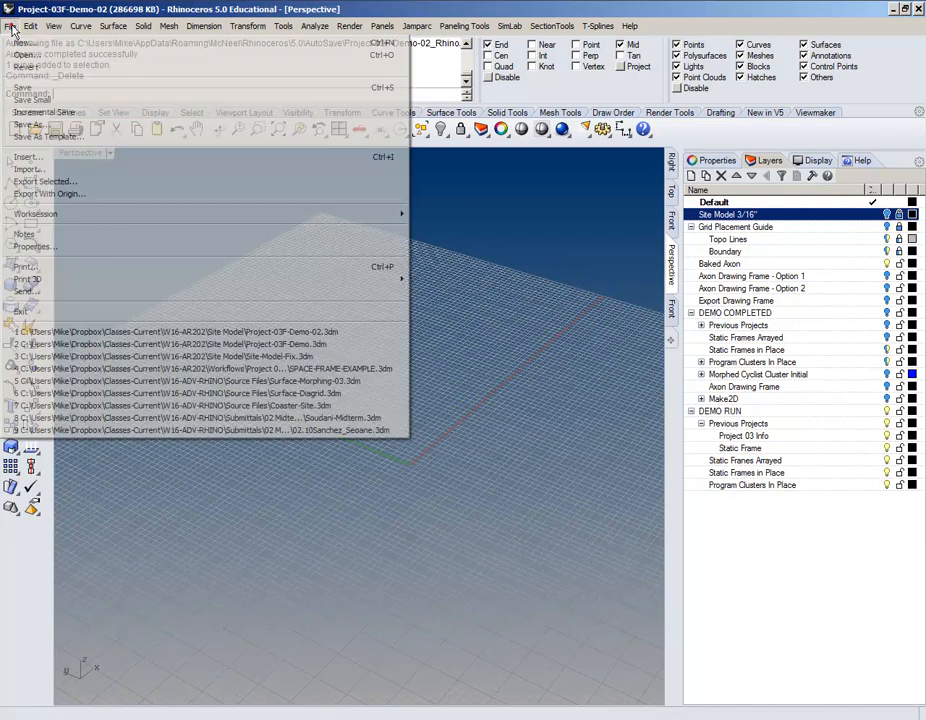
pyautogui.click(385, 18)
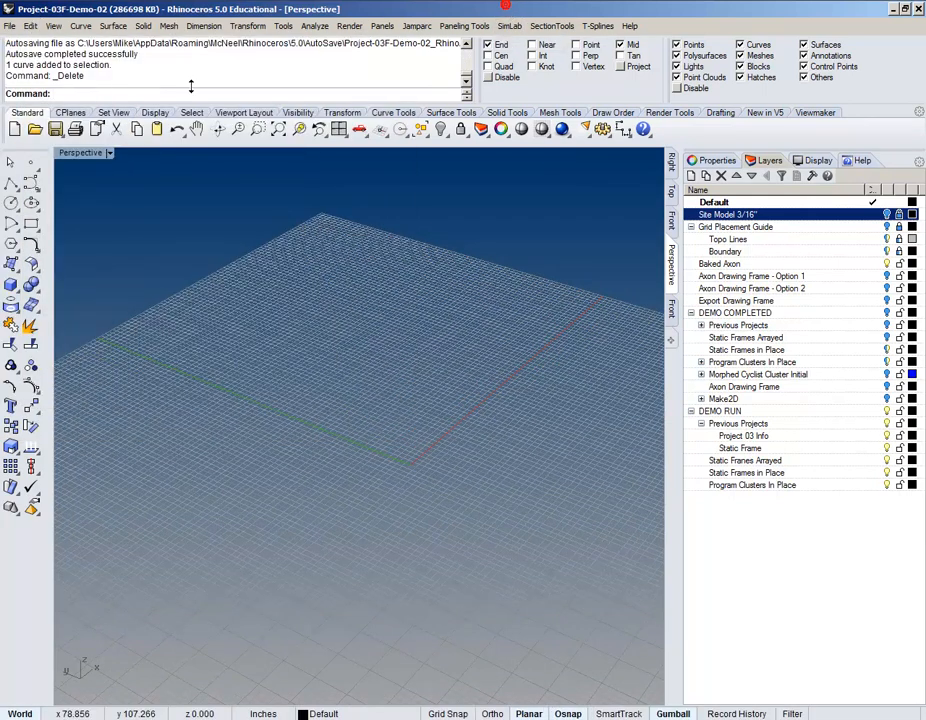
pyautogui.click(35, 130)
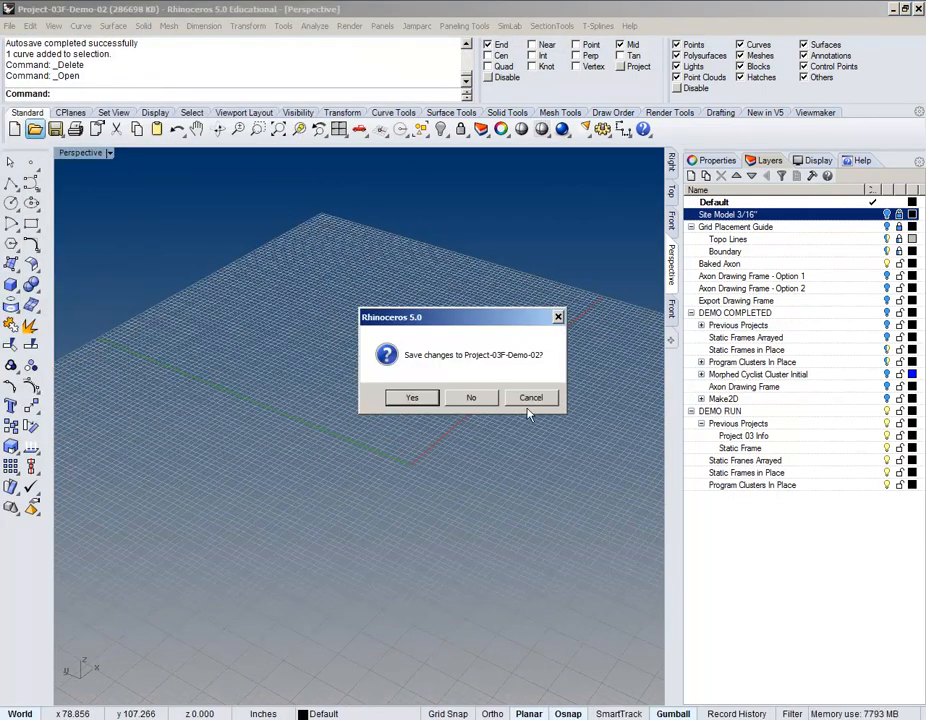
pyautogui.click(558, 319)
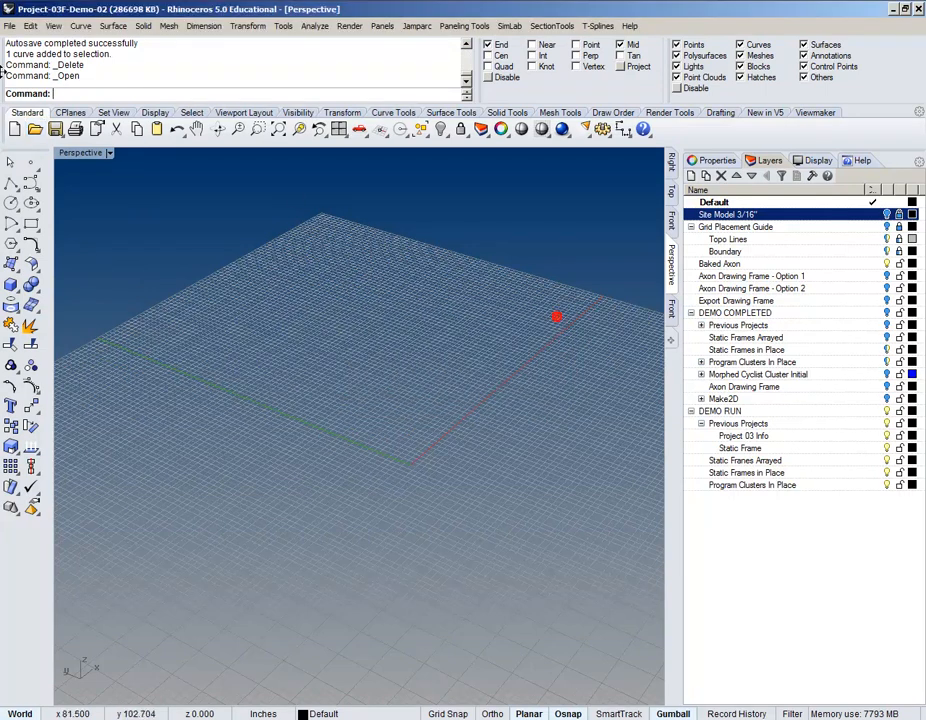
# Step: Switch to Windows Explorer and browse to the Rhino folder in Classes-Current > W16-AR202 > Workflows > Project 03F Drawings
pyautogui.click(45, 3)
pyautogui.click(57, 35)
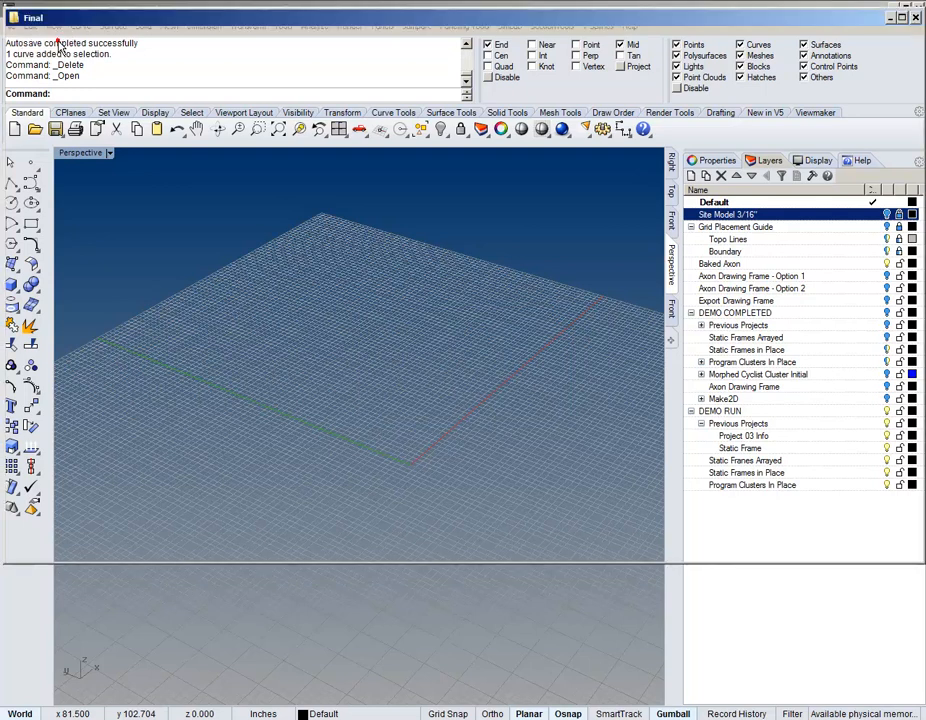
pyautogui.click(262, 40)
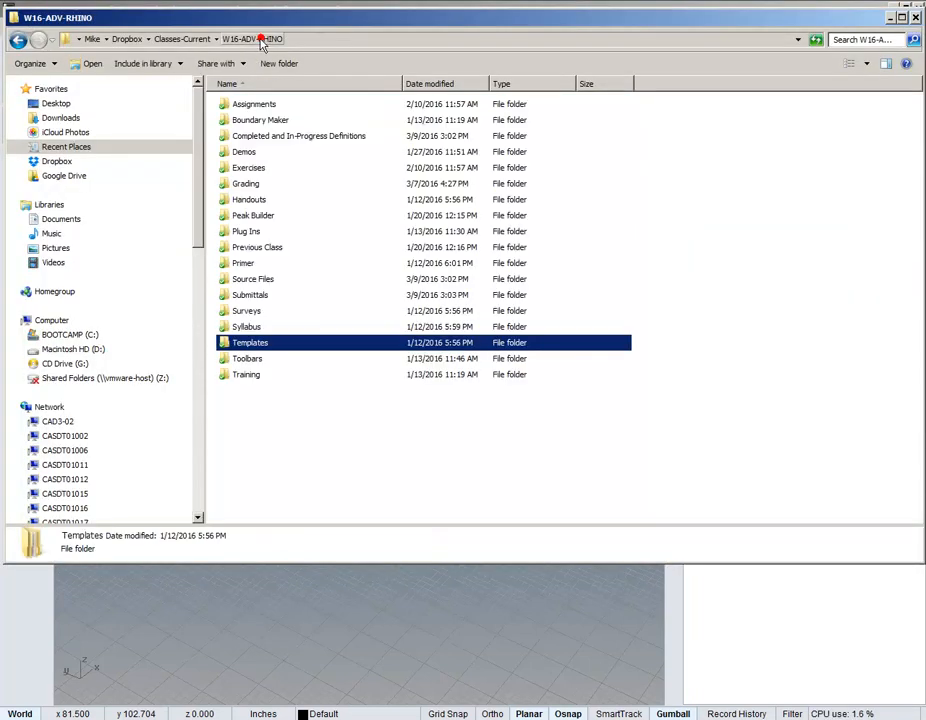
pyautogui.click(172, 39)
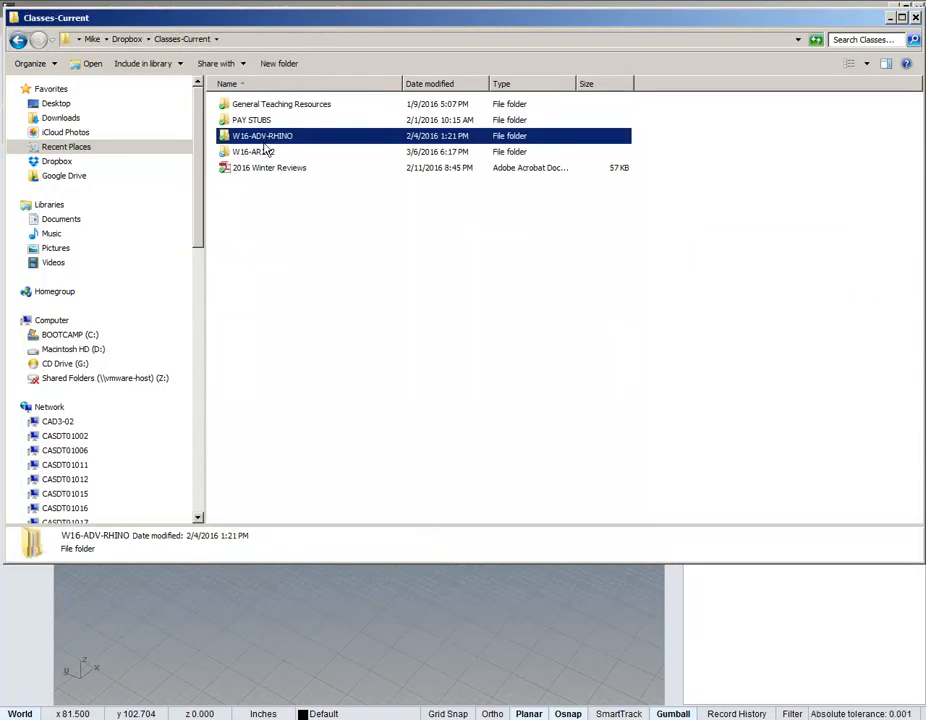
pyautogui.doubleClick(263, 151)
pyautogui.doubleClick(260, 280)
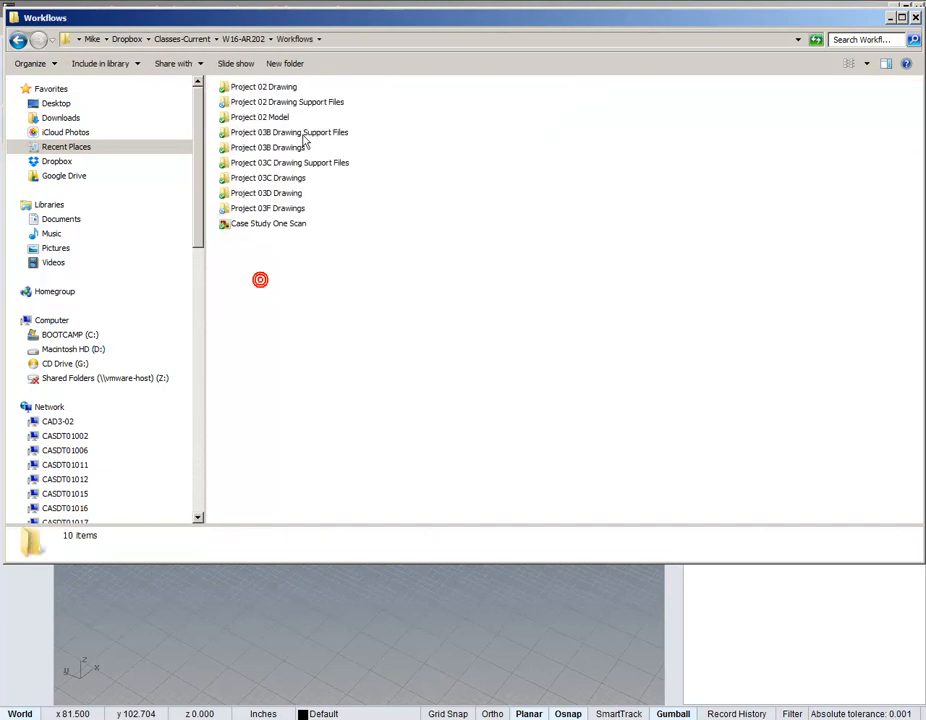
pyautogui.doubleClick(277, 209)
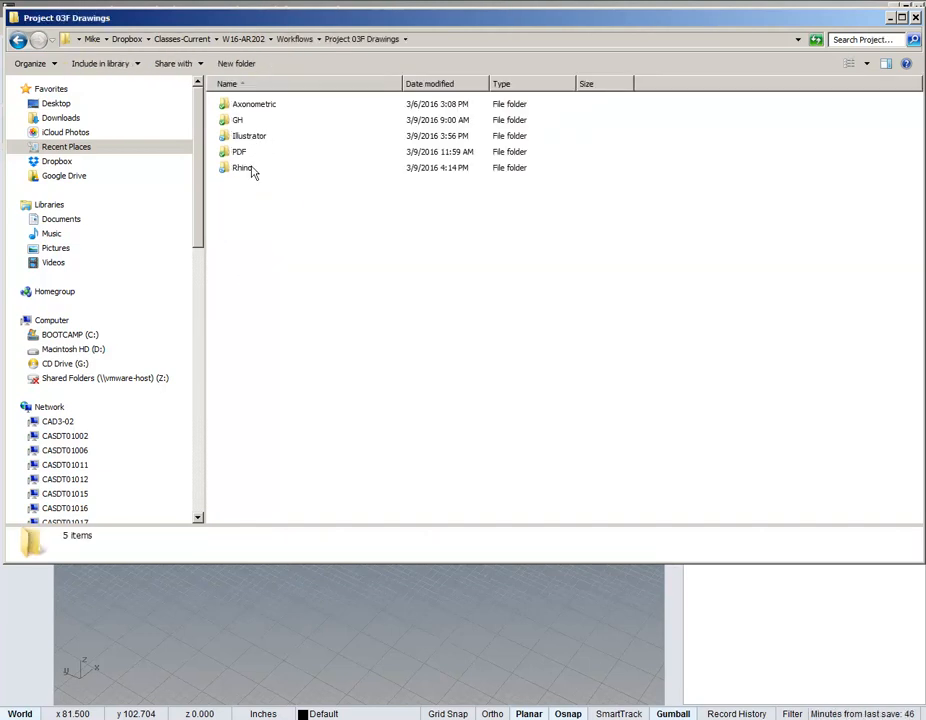
pyautogui.doubleClick(250, 169)
# Step: Import the Static Frame file from the Rhino folder into the current model
pyautogui.moveTo(285, 168); pyautogui.dragTo(258, 624)
pyautogui.click(580, 373)
pyautogui.click(577, 405)
# Step: Zoom to the imported static frame and module in the Top view, inspect them in Perspective, and clear the selection
pyautogui.scroll(-5, 390, 465)
pyautogui.keyDown('shift'); pyautogui.moveTo(393, 457); pyautogui.dragTo(475, 425, button='right'); pyautogui.keyUp('shift')
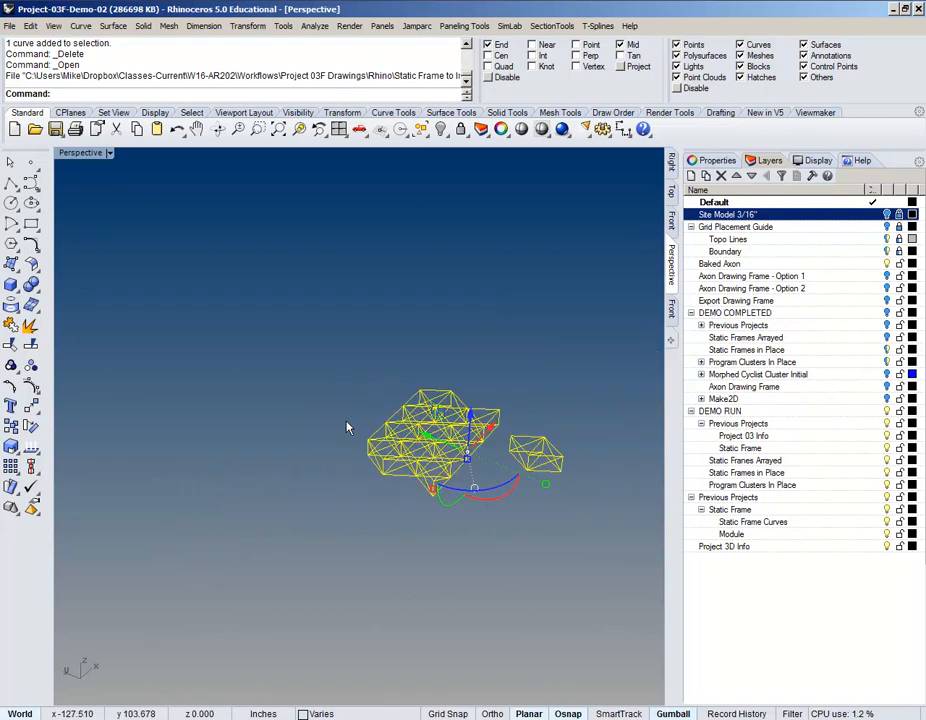
pyautogui.click(669, 193)
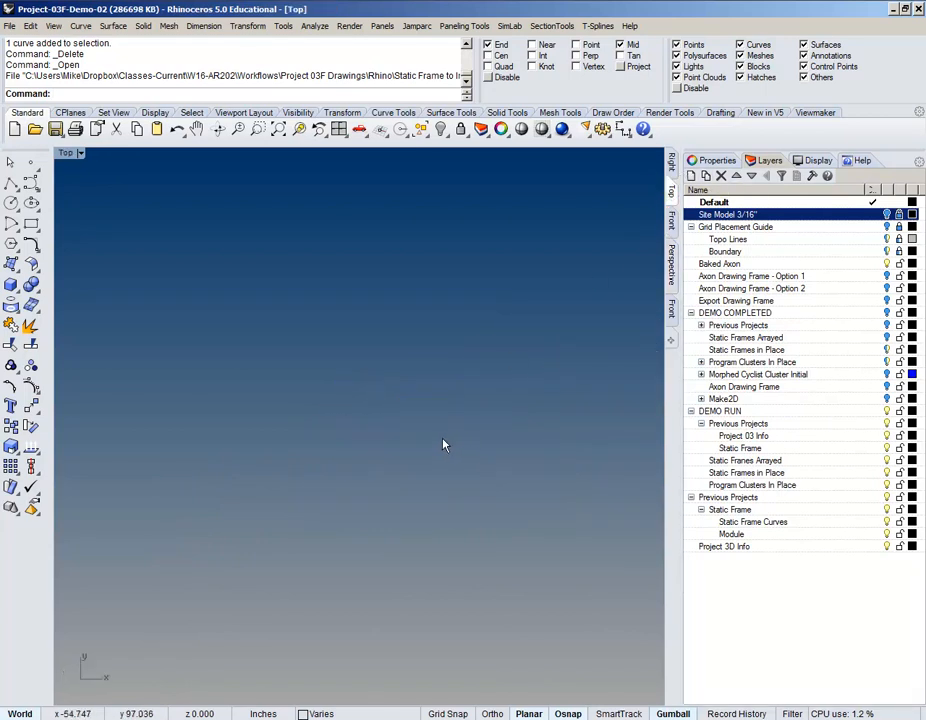
pyautogui.write('ZS')
pyautogui.press('Return')
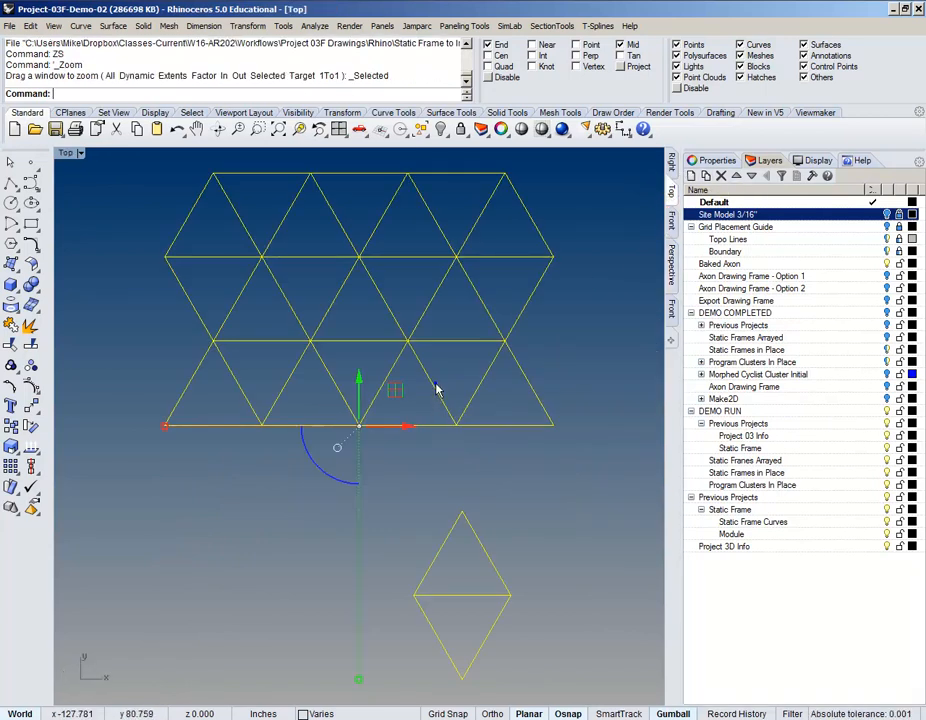
pyautogui.scroll(1, 436, 395)
pyautogui.scroll(-2, 433, 410)
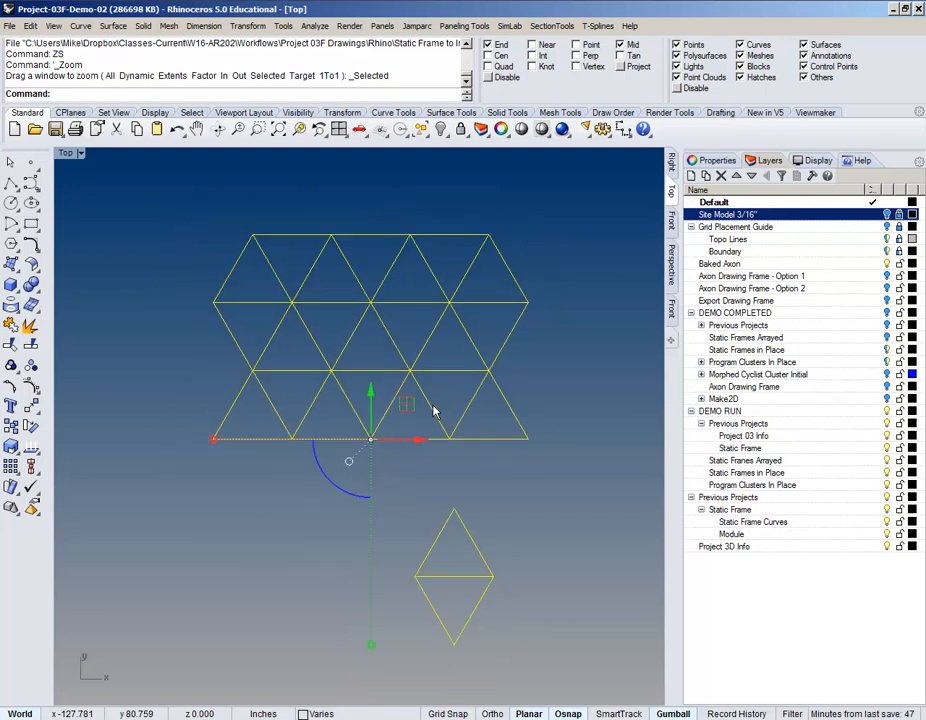
pyautogui.click(672, 268)
pyautogui.moveTo(566, 389); pyautogui.dragTo(492, 360, button='right')
pyautogui.scroll(8, 464, 488)
pyautogui.moveTo(367, 441); pyautogui.dragTo(464, 479, button='right')
pyautogui.click(552, 286)
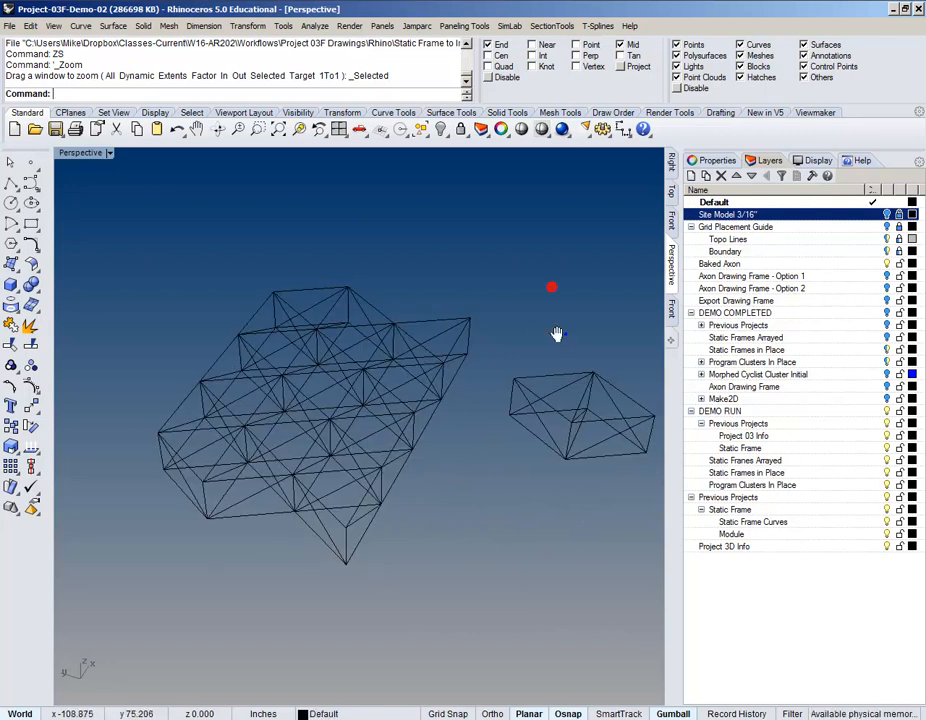
# Step: Examine the single module and the imported static frame from several angles in the Perspective view
pyautogui.keyDown('shift'); pyautogui.moveTo(565, 334); pyautogui.dragTo(467, 327, button='right'); pyautogui.keyUp('shift')
pyautogui.moveTo(513, 329); pyautogui.dragTo(451, 456)
pyautogui.moveTo(434, 482); pyautogui.dragTo(483, 449, button='right')
pyautogui.scroll(-2, 483, 447)
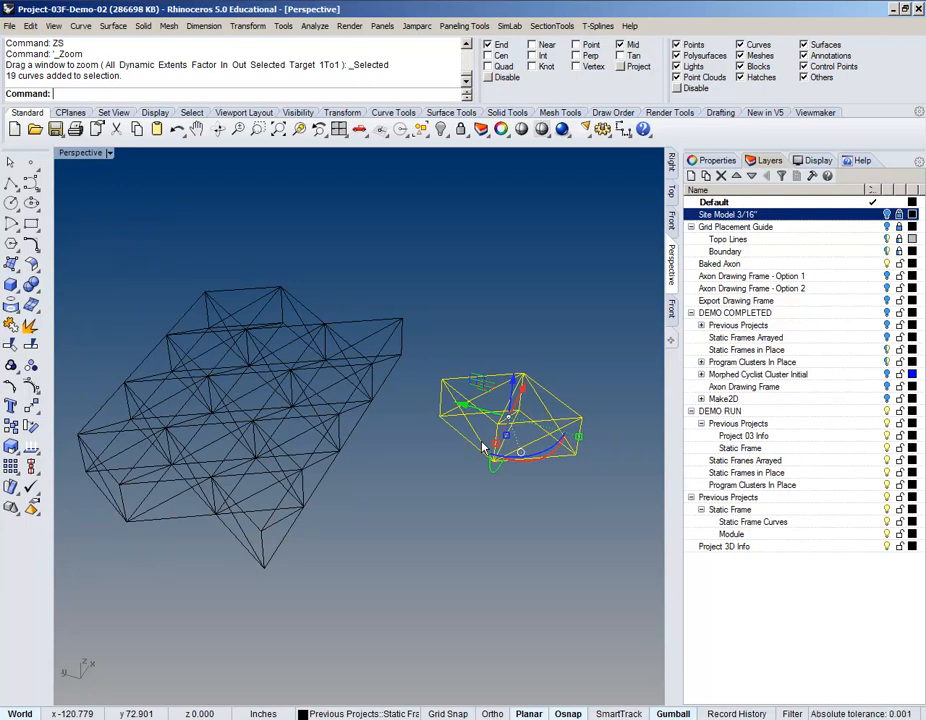
pyautogui.click(454, 293)
pyautogui.moveTo(449, 379); pyautogui.dragTo(614, 371, button='right')
pyautogui.keyDown('shift'); pyautogui.moveTo(436, 358); pyautogui.dragTo(365, 354, button='right'); pyautogui.keyUp('shift')
pyautogui.scroll(-5, 365, 354)
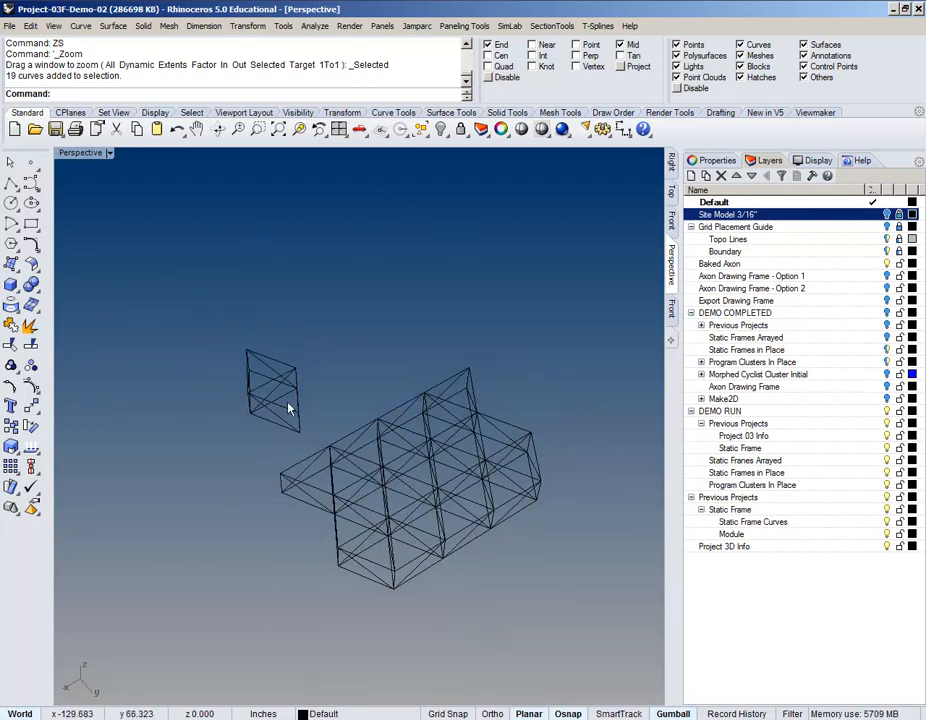
pyautogui.moveTo(288, 408); pyautogui.dragTo(250, 471, button='right')
pyautogui.scroll(8, 333, 444)
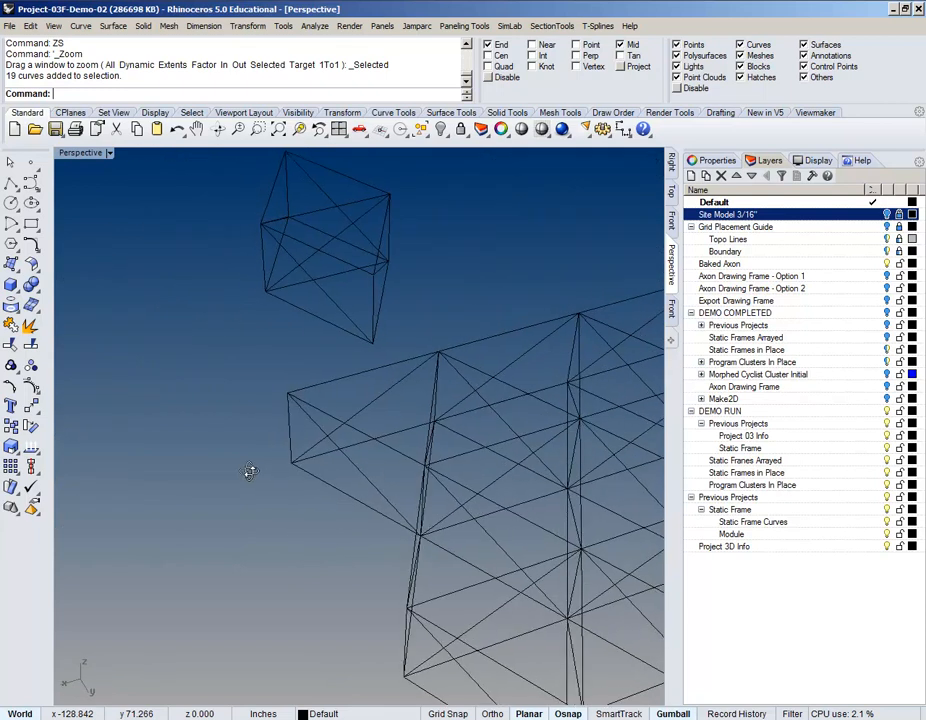
pyautogui.scroll(-5, 250, 471)
# Step: Select the large static frame and orient the Perspective view on its lower corners for copying
pyautogui.click(383, 512)
pyautogui.keyDown('shift'); pyautogui.moveTo(383, 512); pyautogui.dragTo(477, 343, button='right'); pyautogui.keyUp('shift')
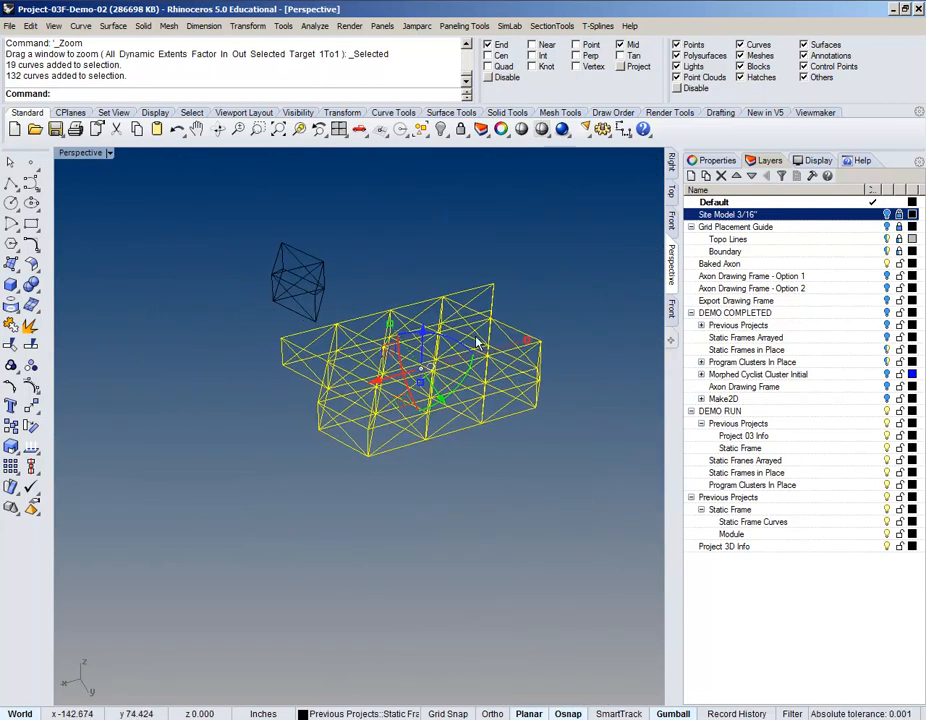
pyautogui.moveTo(343, 426); pyautogui.dragTo(276, 424, button='right')
pyautogui.scroll(3, 276, 424)
pyautogui.scroll(-4, 276, 424)
pyautogui.moveTo(343, 444); pyautogui.dragTo(263, 452, button='right')
pyautogui.moveTo(405, 442)
pyautogui.mouseDown(button='right')
pyautogui.moveTo(397, 459)
pyautogui.moveTo(196, 441)
pyautogui.moveTo(296, 463)
pyautogui.moveTo(296, 382)
pyautogui.moveTo(406, 487)
pyautogui.mouseUp(button='right')
pyautogui.write('copy')
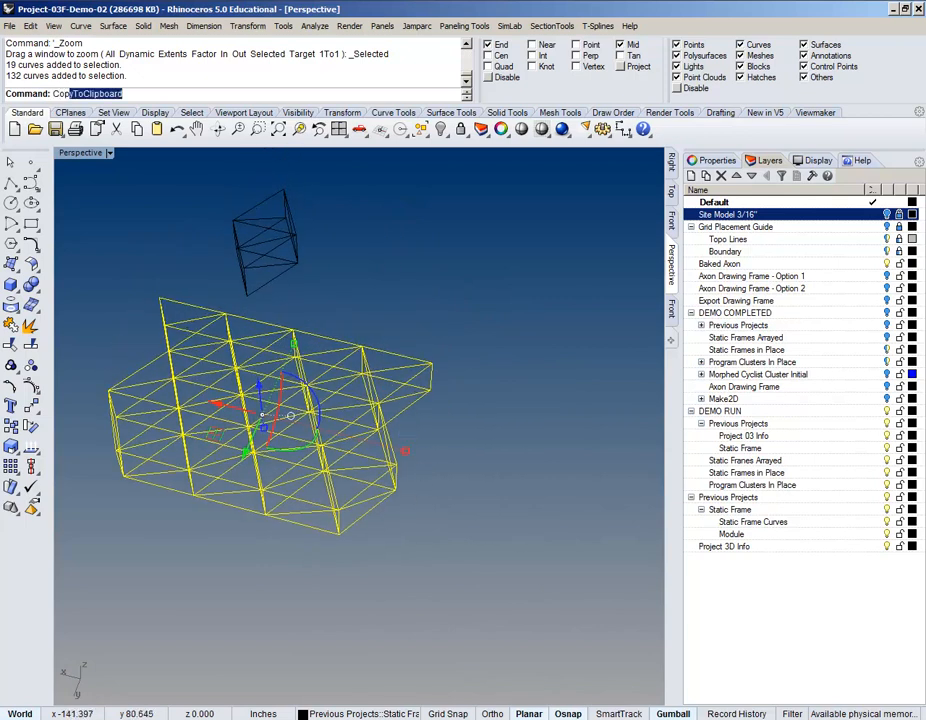
pyautogui.press('Return')
pyautogui.click(123, 476)
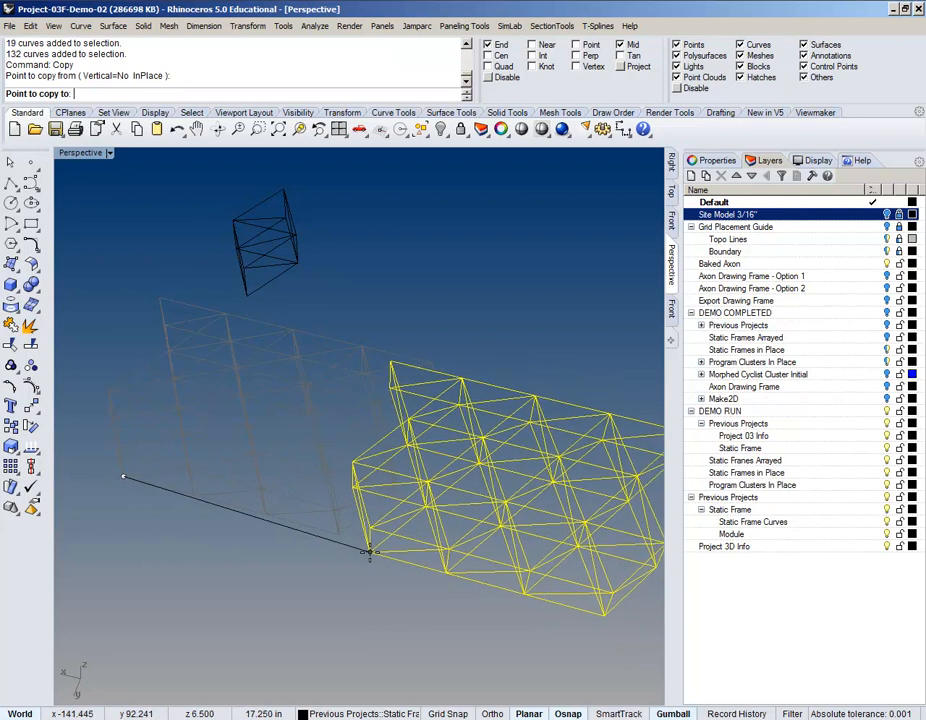
pyautogui.click(432, 553)
pyautogui.press('Escape')
# Step: Copy the selected static frame from its lower end corner to the opposite end, joining the two frames in a row, and clear the selection
pyautogui.rightClick(326, 532)
pyautogui.moveTo(150, 478); pyautogui.dragTo(161, 513, button='right')
pyautogui.click(115, 545)
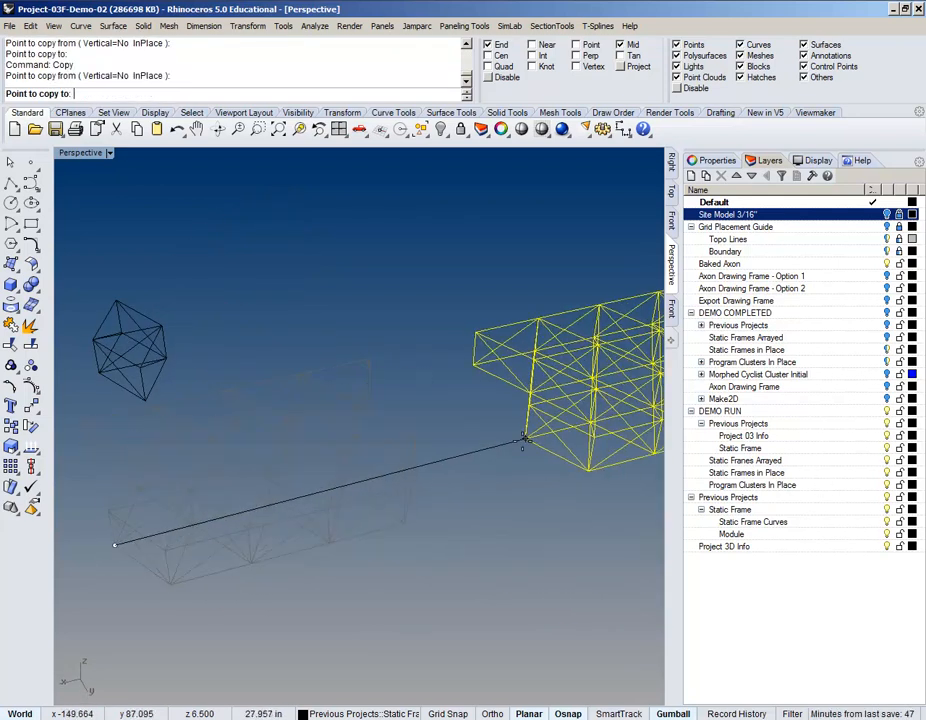
pyautogui.click(423, 540)
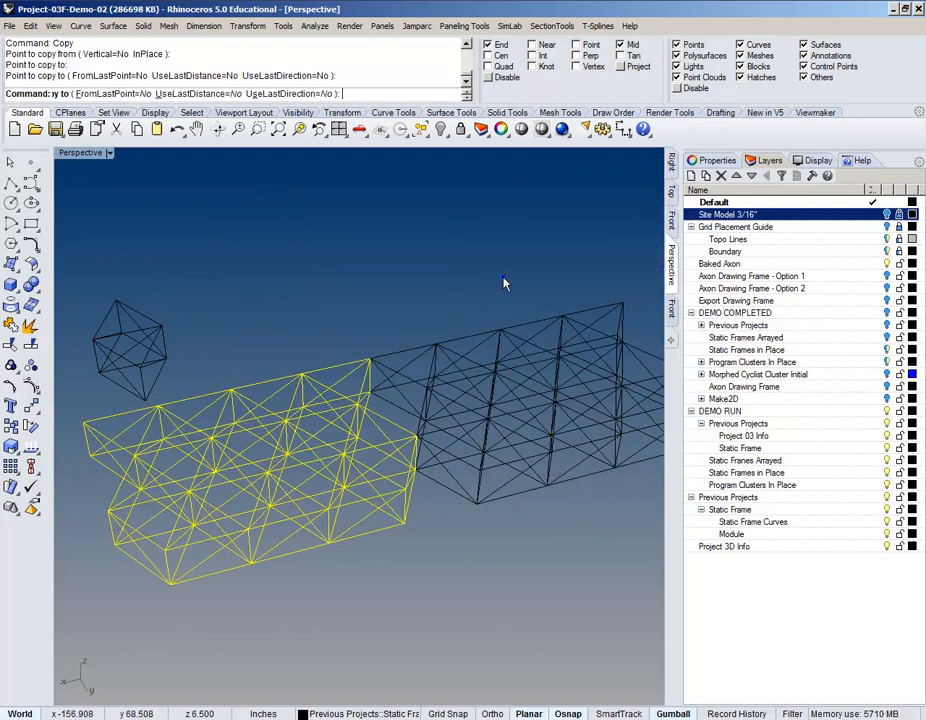
pyautogui.rightClick(505, 282)
pyautogui.moveTo(548, 416); pyautogui.dragTo(448, 480, button='right')
pyautogui.keyDown('shift'); pyautogui.moveTo(513, 473); pyautogui.dragTo(446, 370, button='right'); pyautogui.keyUp('shift')
pyautogui.click(482, 330)
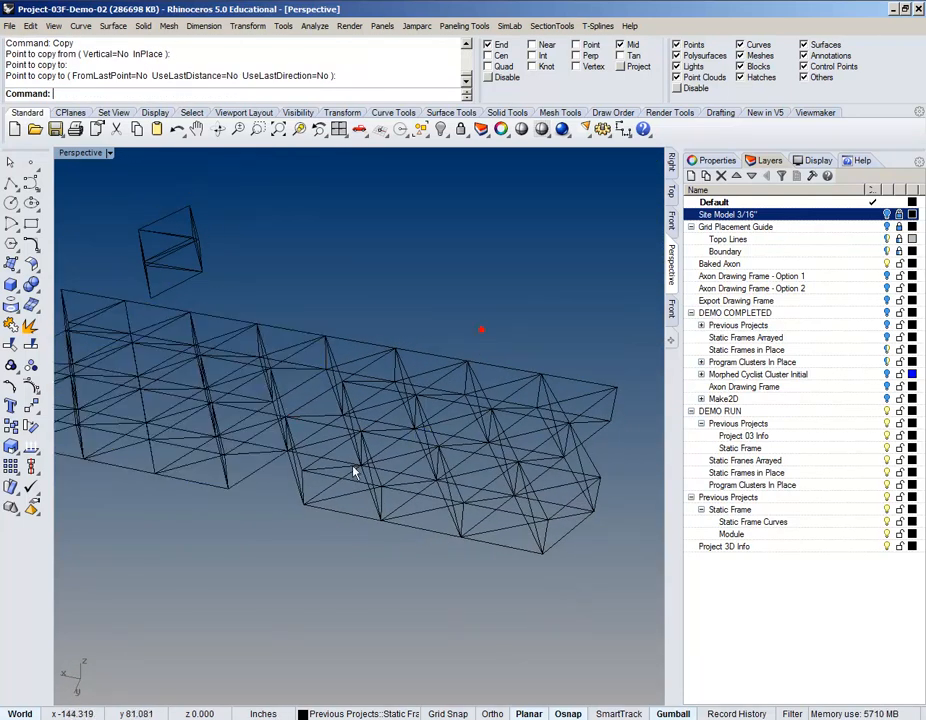
# Step: Examine the connection where the two static frames meet end to end
pyautogui.keyDown('shift'); pyautogui.moveTo(349, 467); pyautogui.dragTo(372, 432, button='right'); pyautogui.keyUp('shift')
pyautogui.scroll(5, 375, 408)
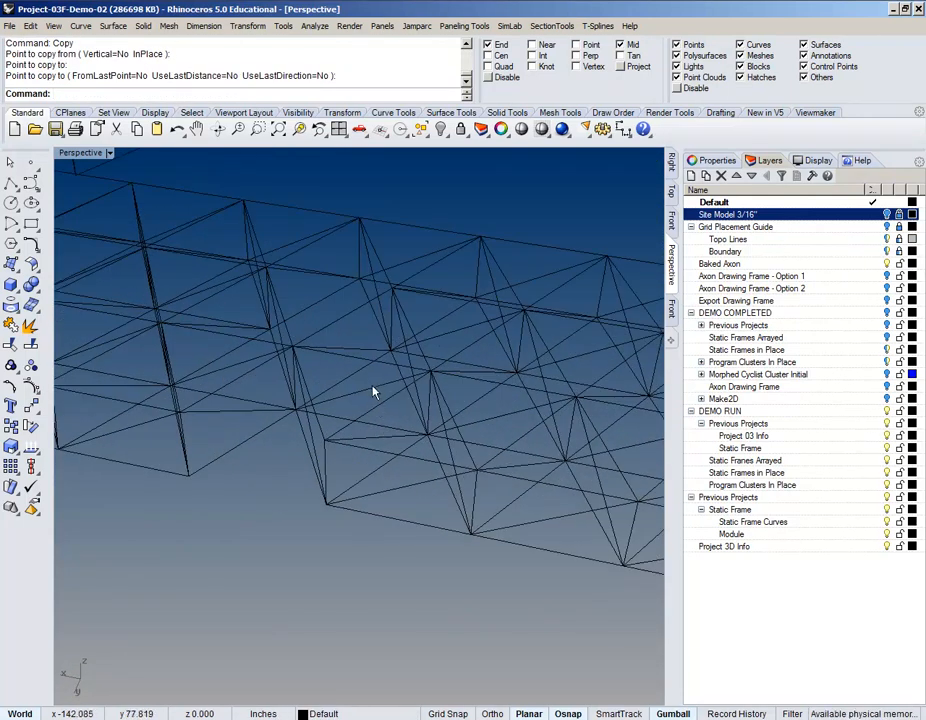
pyautogui.moveTo(374, 393); pyautogui.dragTo(449, 499, button='right')
pyautogui.scroll(-3, 370, 422)
pyautogui.scroll(-4, 362, 424)
pyautogui.scroll(6, 395, 444)
pyautogui.moveTo(395, 444); pyautogui.dragTo(471, 387, button='right')
pyautogui.scroll(-6, 473, 390)
pyautogui.keyDown('shift'); pyautogui.moveTo(363, 427); pyautogui.dragTo(456, 441, button='right'); pyautogui.keyUp('shift')
pyautogui.scroll(5, 337, 420)
pyautogui.moveTo(337, 420); pyautogui.dragTo(360, 470, button='right')
# Step: Move the single module to a new spot clear of the original static frame
pyautogui.moveTo(344, 449); pyautogui.dragTo(470, 396)
pyautogui.scroll(3, 362, 476)
pyautogui.scroll(-2, 341, 451)
pyautogui.moveTo(341, 451); pyautogui.dragTo(170, 327, button='right')
pyautogui.click(186, 347)
pyautogui.moveTo(186, 347); pyautogui.dragTo(310, 410)
# Step: Copy the original static frame from its outer top corner to a node on its long side, forming a neighbouring second row
pyautogui.moveTo(310, 410); pyautogui.dragTo(521, 374, button='right')
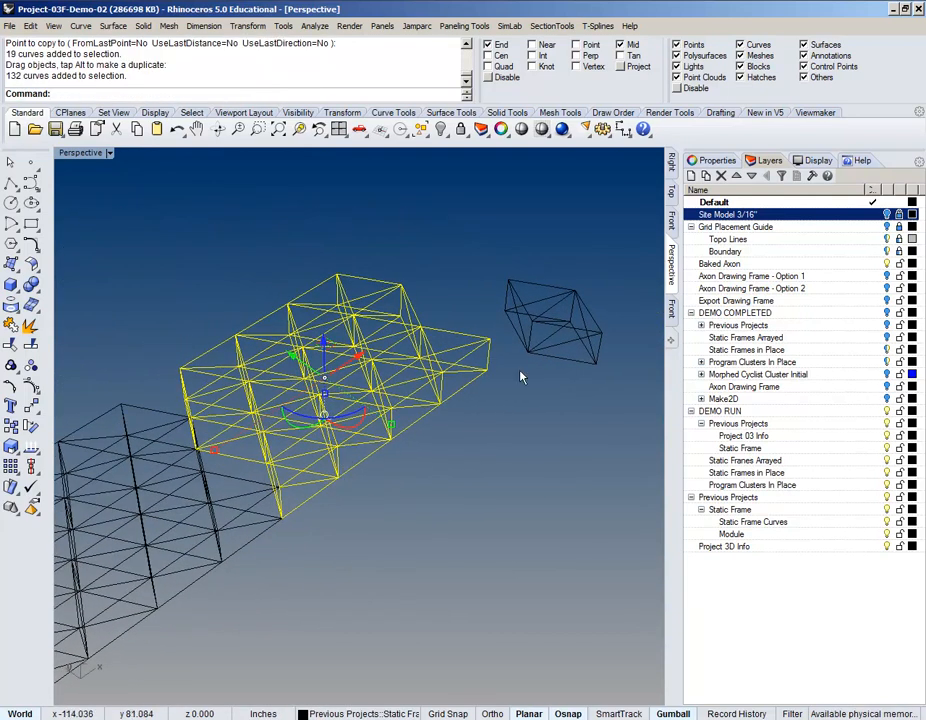
pyautogui.write('opyToClipboard')
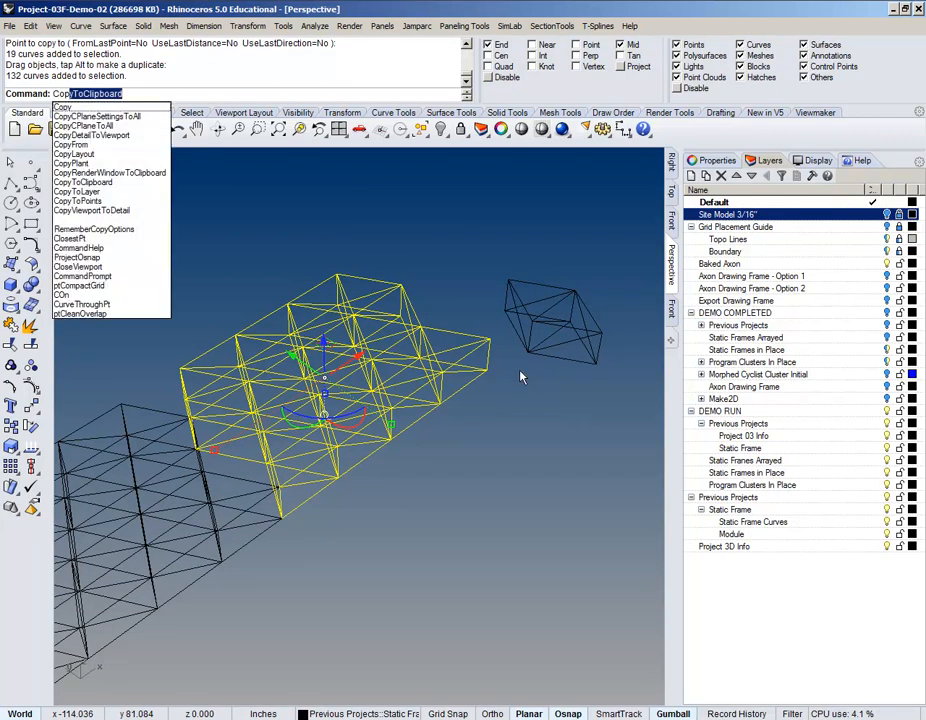
pyautogui.press('Return')
pyautogui.scroll(4, 264, 469)
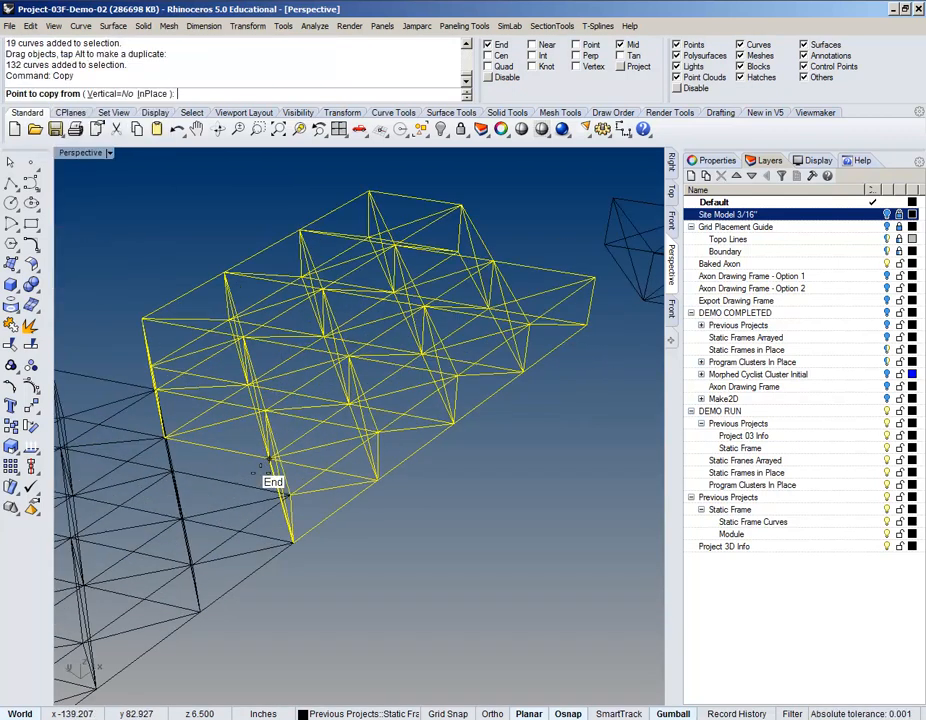
pyautogui.click(141, 318)
pyautogui.click(380, 434)
pyautogui.scroll(-6, 381, 435)
pyautogui.rightClick(430, 603)
pyautogui.click(392, 543)
# Step: Copy the end frame of the first row from its top corner to a node of the second row to fill the gap
pyautogui.moveTo(390, 540); pyautogui.dragTo(561, 596, button='right')
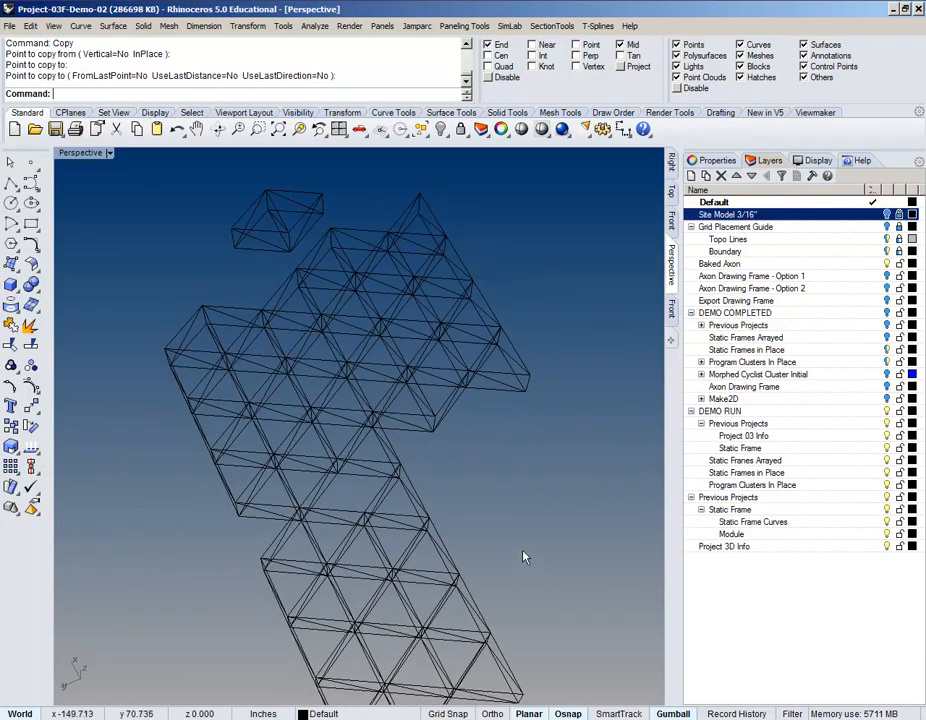
pyautogui.moveTo(522, 557); pyautogui.dragTo(246, 474, button='right')
pyautogui.click(452, 537)
pyautogui.write('opy')
pyautogui.press('Return')
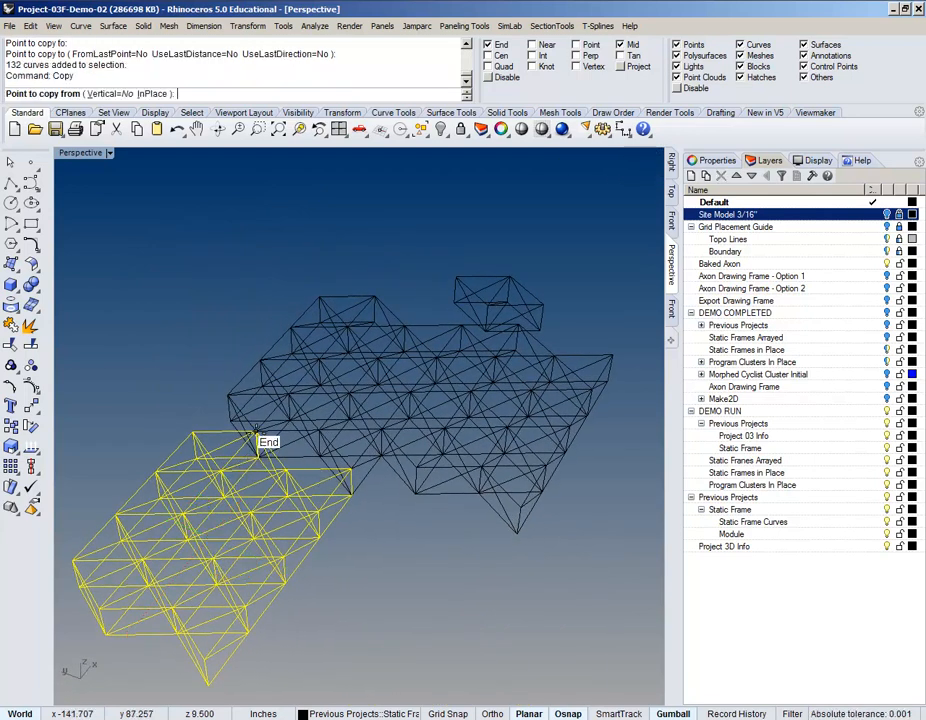
pyautogui.click(256, 432)
pyautogui.click(416, 466)
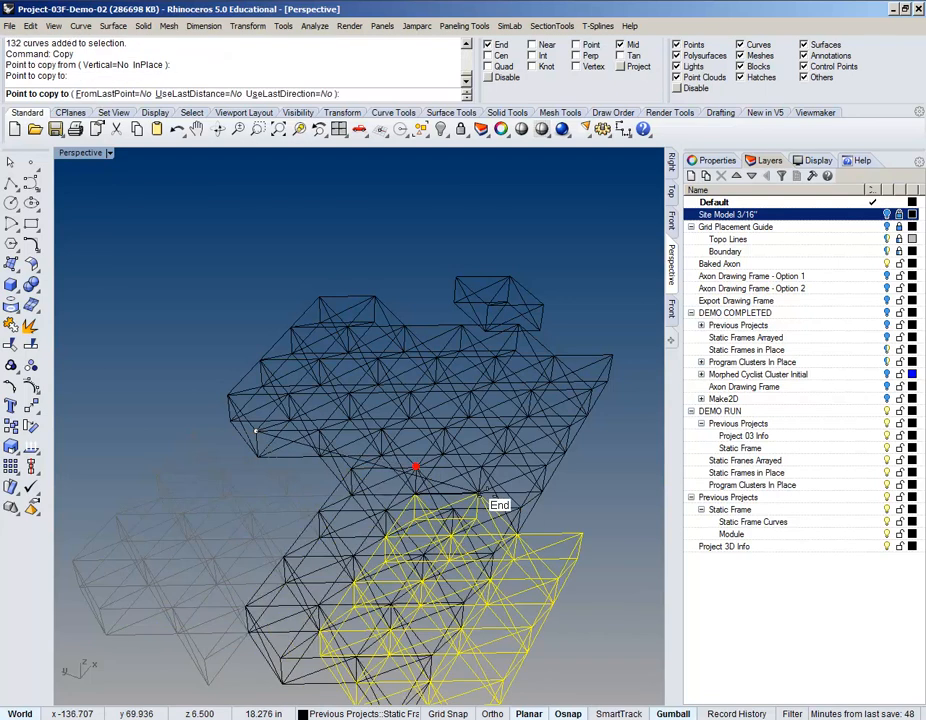
pyautogui.rightClick(564, 525)
pyautogui.press('Escape')
# Step: Examine the four-frame cluster from several angles to see how the frames interlock
pyautogui.moveTo(564, 525); pyautogui.dragTo(366, 533, button='right')
pyautogui.scroll(4, 492, 498)
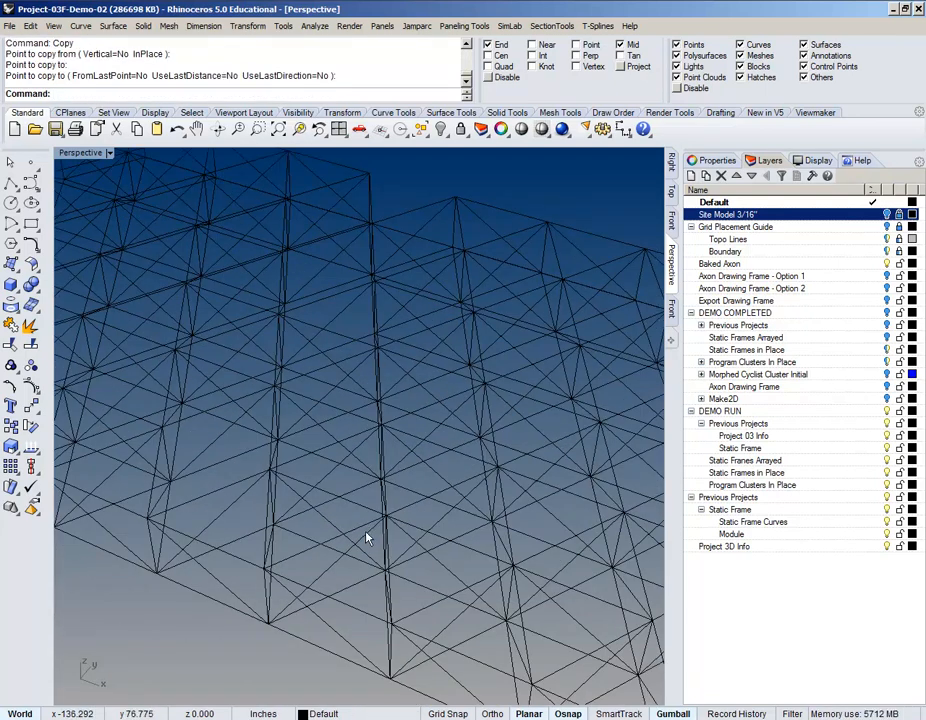
pyautogui.scroll(-8, 362, 446)
pyautogui.moveTo(341, 444); pyautogui.dragTo(391, 488, button='right')
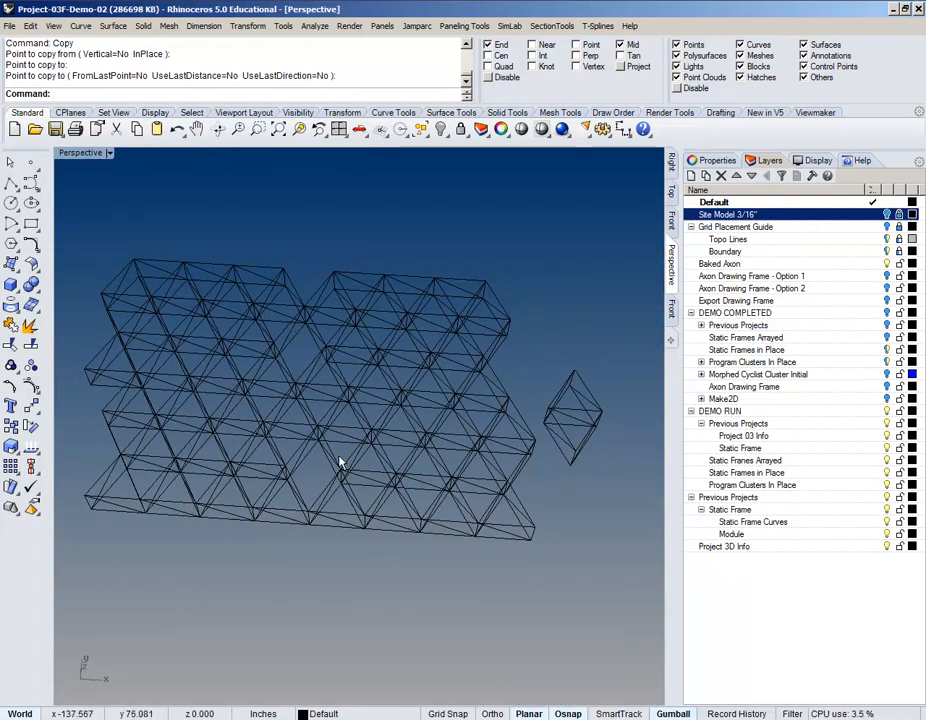
pyautogui.moveTo(338, 476); pyautogui.dragTo(418, 450, button='right')
pyautogui.scroll(4, 351, 432)
pyautogui.keyDown('shift'); pyautogui.moveTo(351, 420); pyautogui.dragTo(369, 449, button='right'); pyautogui.keyUp('shift')
pyautogui.scroll(-2, 369, 449)
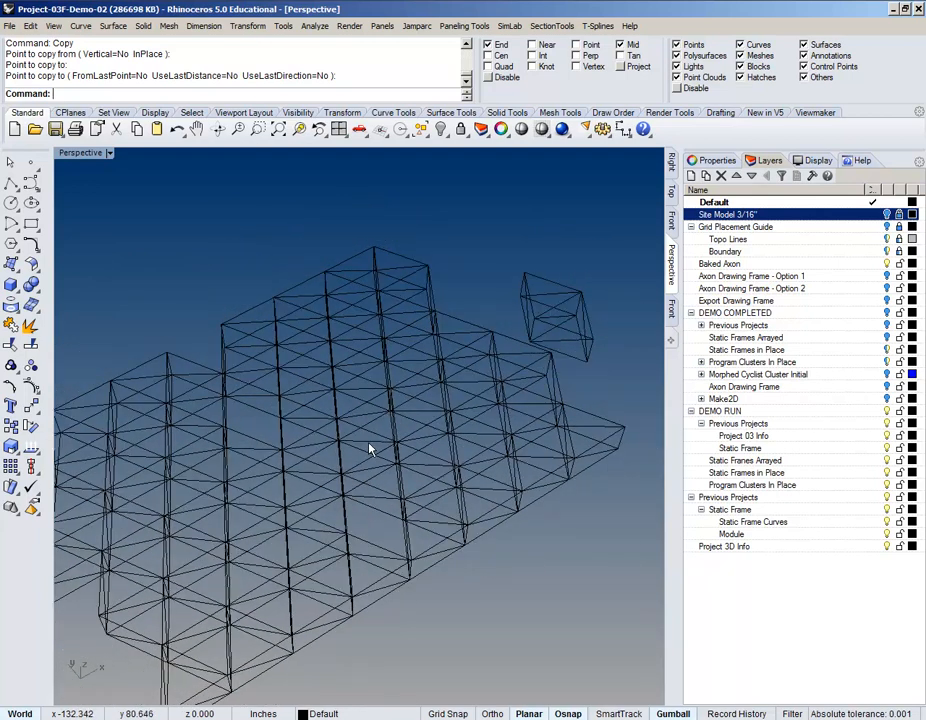
# Step: Undo the last two frame copies and the module move, and redo the module move and the earlier of those copies
pyautogui.click(407, 270)
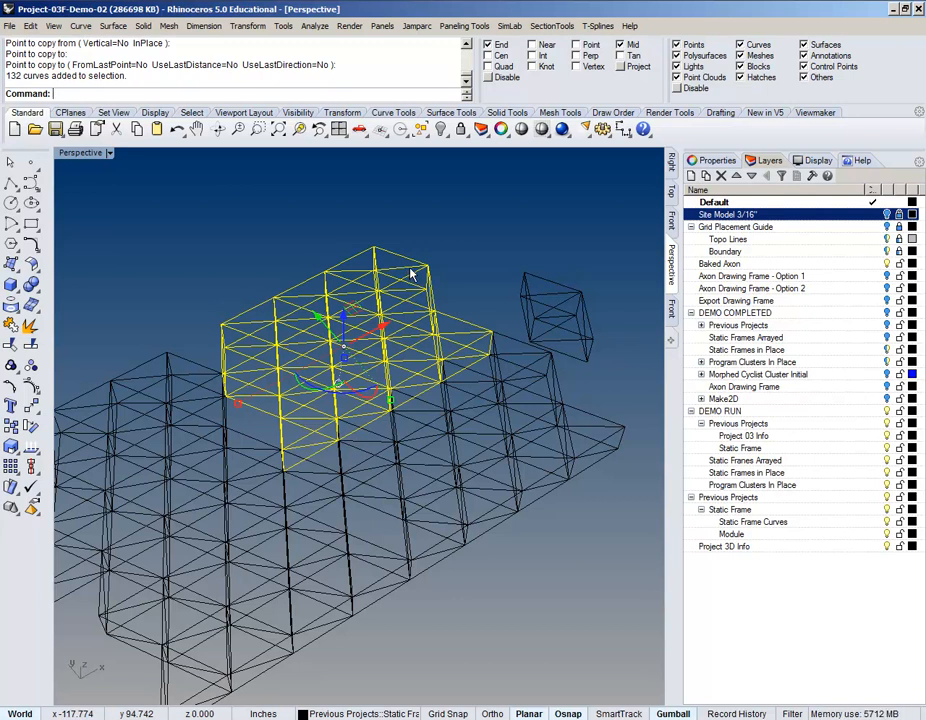
pyautogui.hotkey('ctrl', 'z')
pyautogui.hotkey('ctrl', 'z')
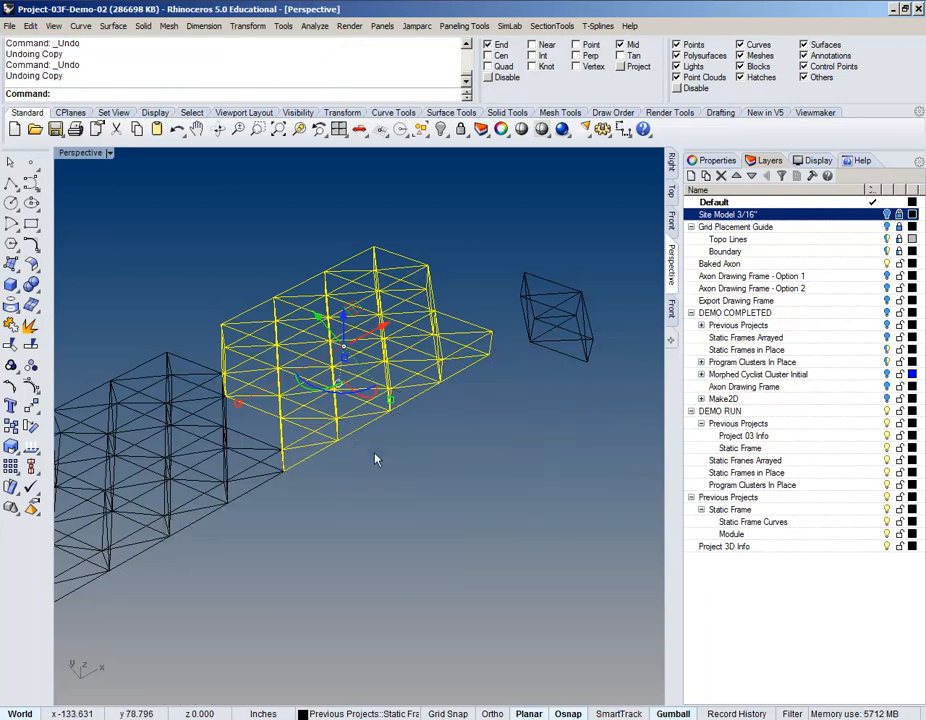
pyautogui.moveTo(343, 483)
pyautogui.mouseDown(button='right')
pyautogui.moveTo(349, 477)
pyautogui.moveTo(259, 425)
pyautogui.mouseUp(button='right')
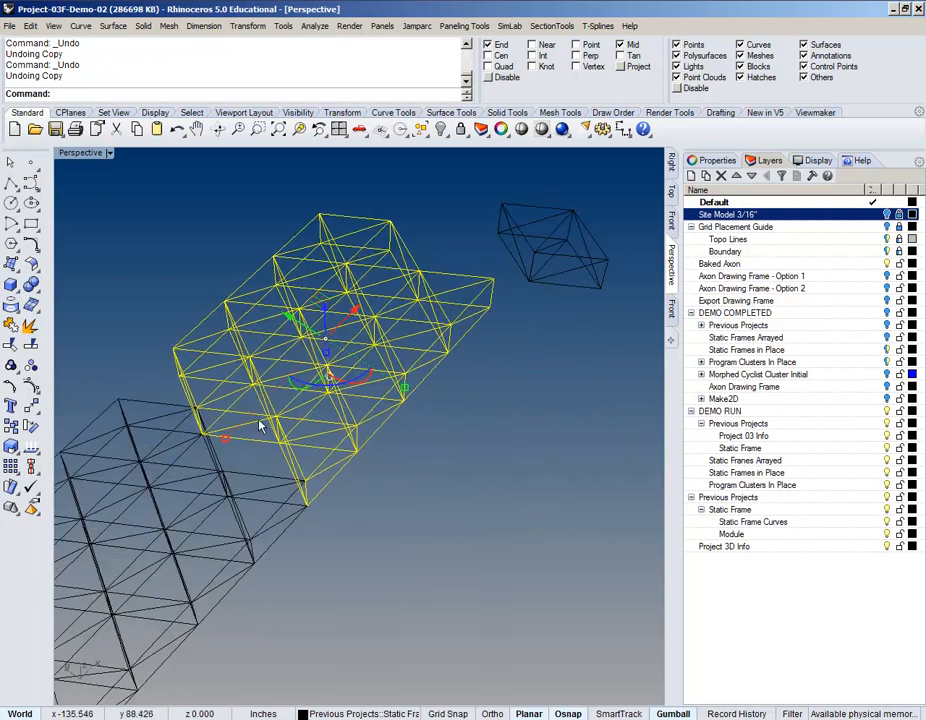
pyautogui.hotkey('ctrl', 'z')
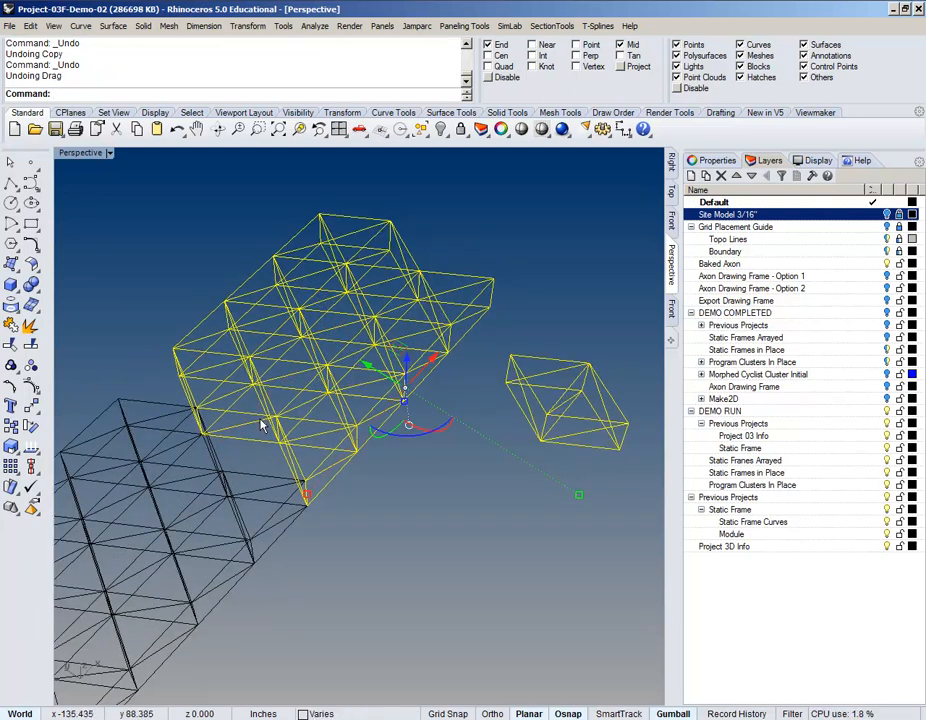
pyautogui.hotkey('ctrl', 'y')
# Step: Rotate the second-row frame copy in plan so its pointed end faces the opposite way
pyautogui.click(393, 511)
pyautogui.moveTo(393, 511); pyautogui.dragTo(364, 515, button='right')
pyautogui.scroll(2, 420, 443)
pyautogui.scroll(-4, 405, 452)
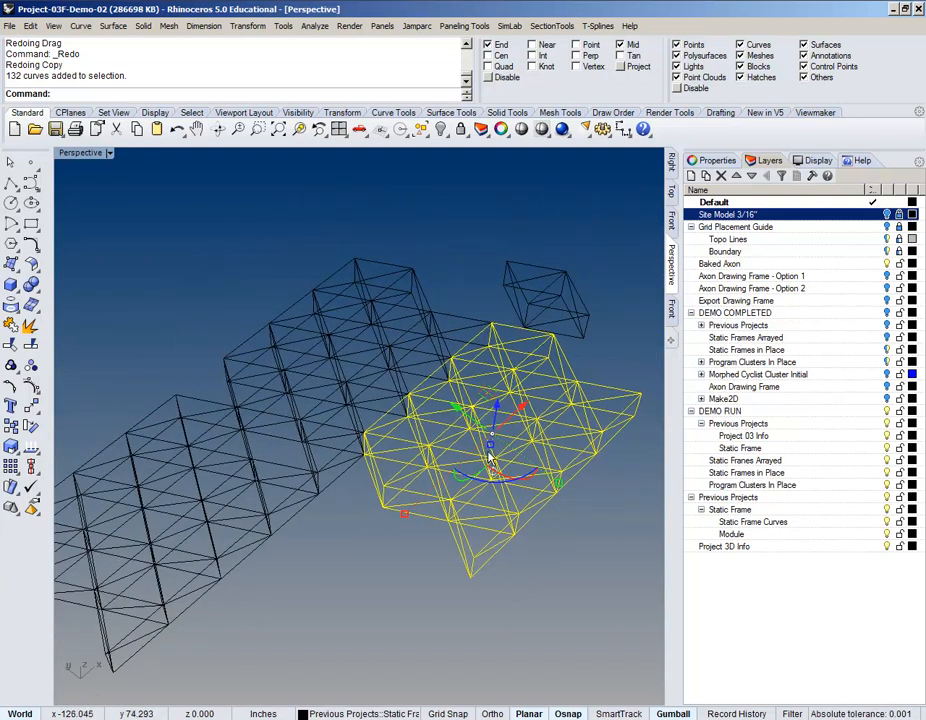
pyautogui.scroll(3, 480, 470)
pyautogui.click(518, 475)
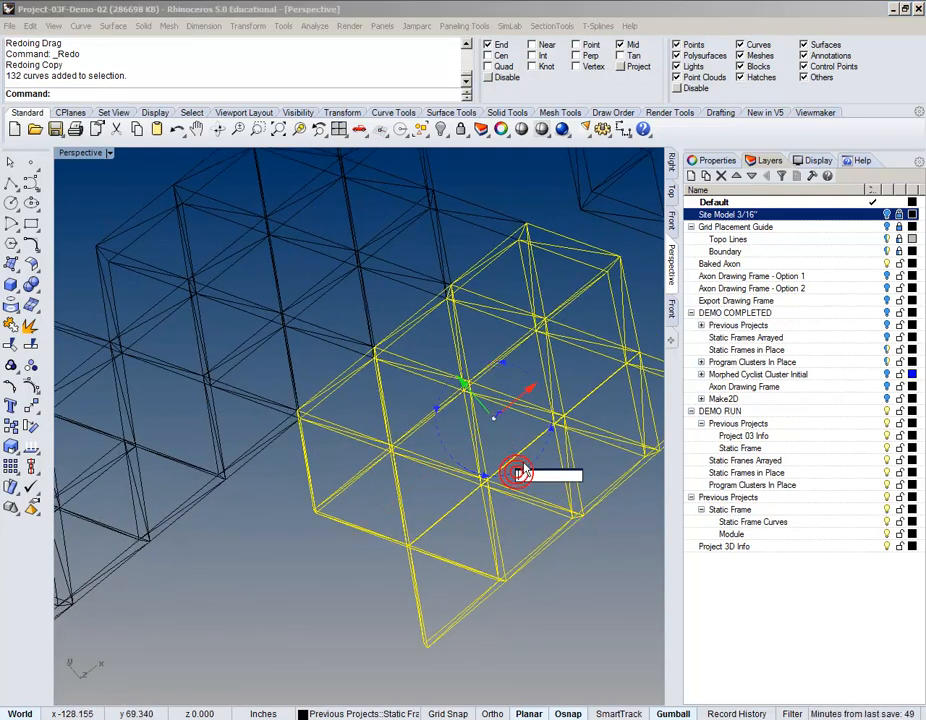
pyautogui.press('Return')
pyautogui.moveTo(630, 531); pyautogui.dragTo(296, 541, button='right')
pyautogui.scroll(3, 309, 485)
pyautogui.scroll(-5, 309, 485)
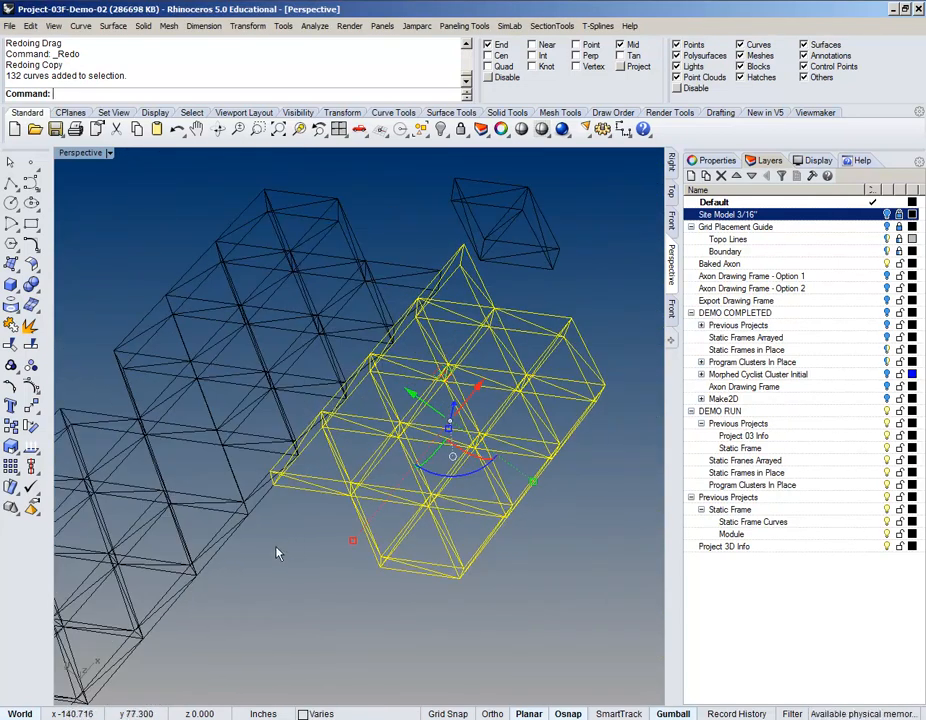
# Step: Delete the end-to-end frame copy, keeping the original frame and the rotated copy
pyautogui.scroll(-6, 278, 554)
pyautogui.click(134, 497)
pyautogui.press('Delete')
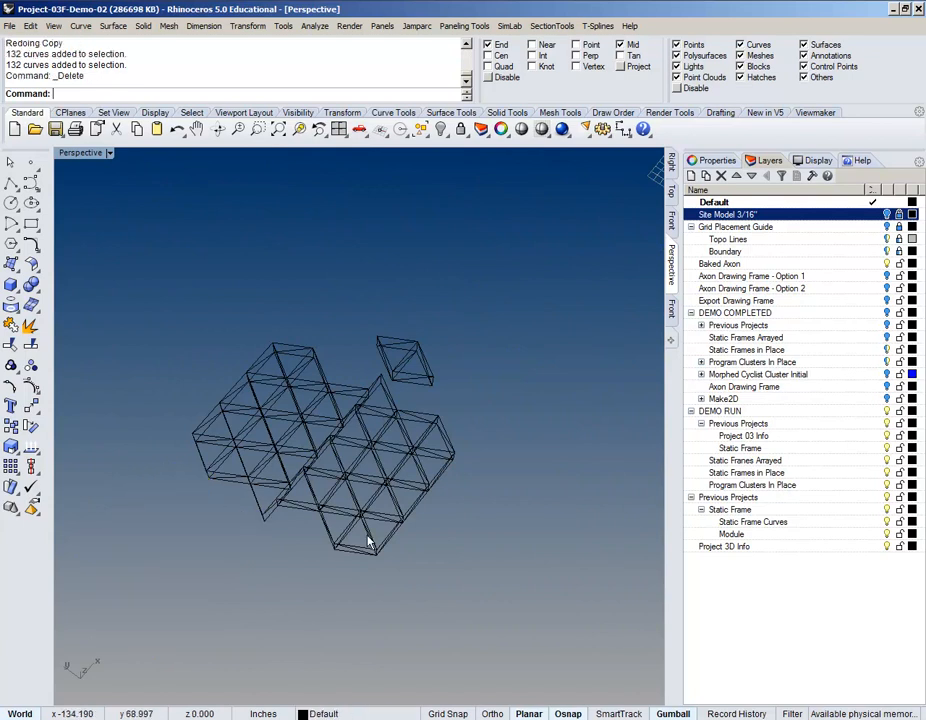
# Step: Move the rotated frame from its lower end corner onto the lower tip of the original frame and clear the selection
pyautogui.scroll(6, 367, 534)
pyautogui.moveTo(184, 441); pyautogui.dragTo(198, 424, button='right')
pyautogui.click(237, 476)
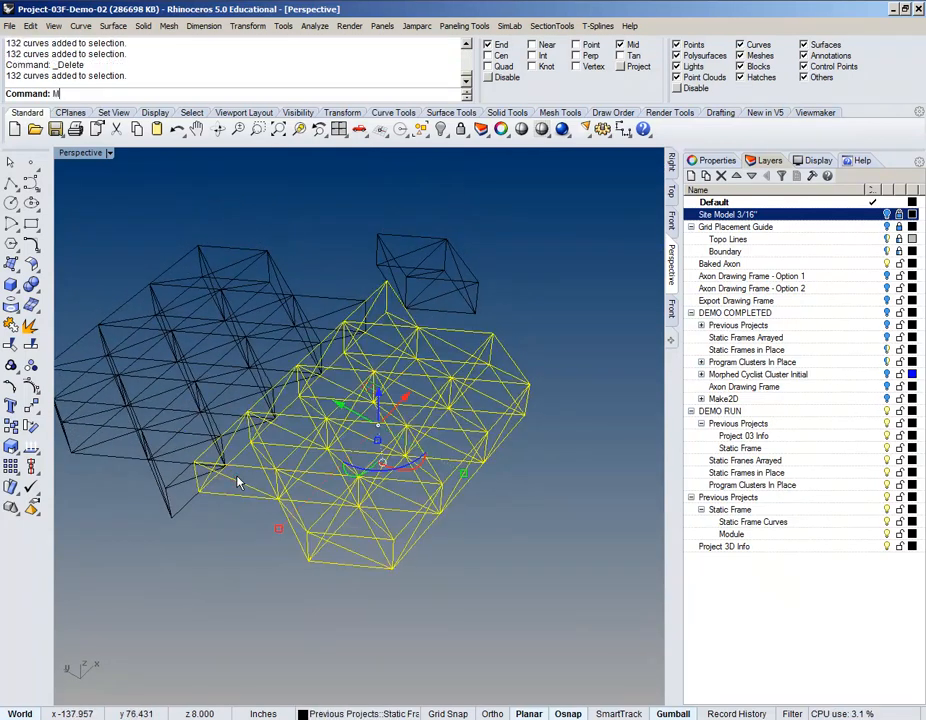
pyautogui.write('M')
pyautogui.press('Return')
pyautogui.click(197, 492)
pyautogui.click(173, 521)
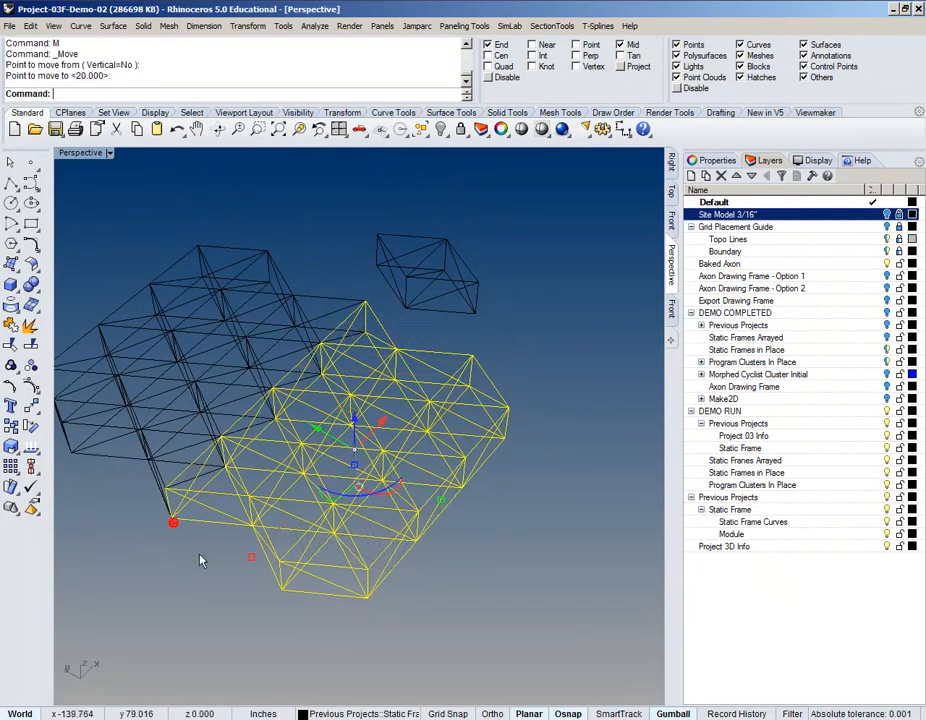
pyautogui.click(198, 553)
# Step: Examine the joint between the original and the rotated frame, and select the rotated frame
pyautogui.moveTo(196, 551); pyautogui.dragTo(285, 537, button='right')
pyautogui.scroll(4, 240, 503)
pyautogui.scroll(-1, 256, 500)
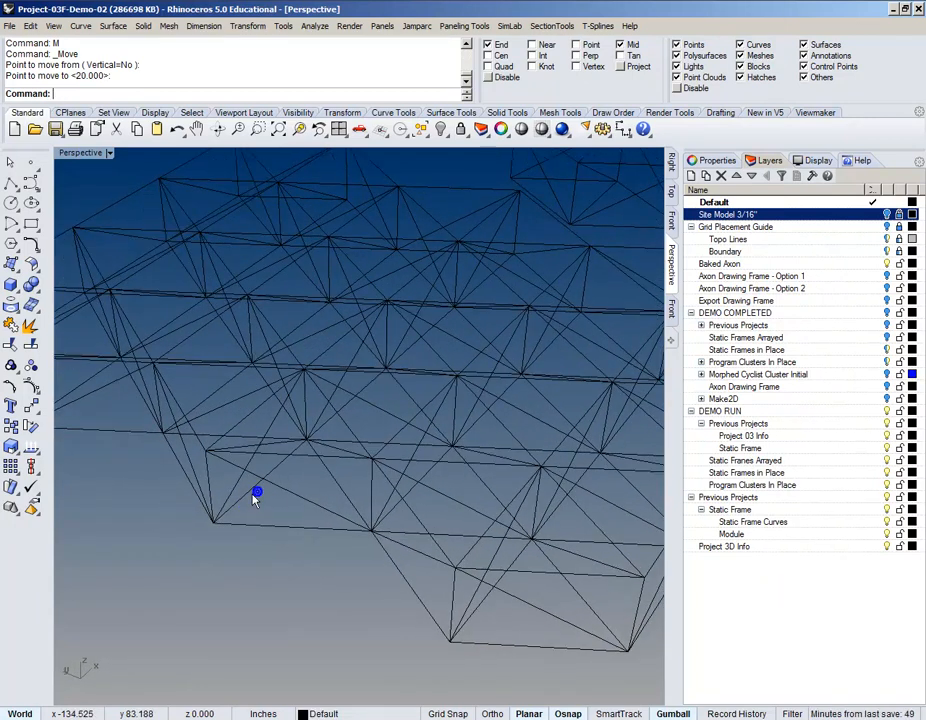
pyautogui.scroll(-3, 252, 497)
pyautogui.moveTo(252, 497); pyautogui.dragTo(344, 483, button='right')
pyautogui.click(362, 474)
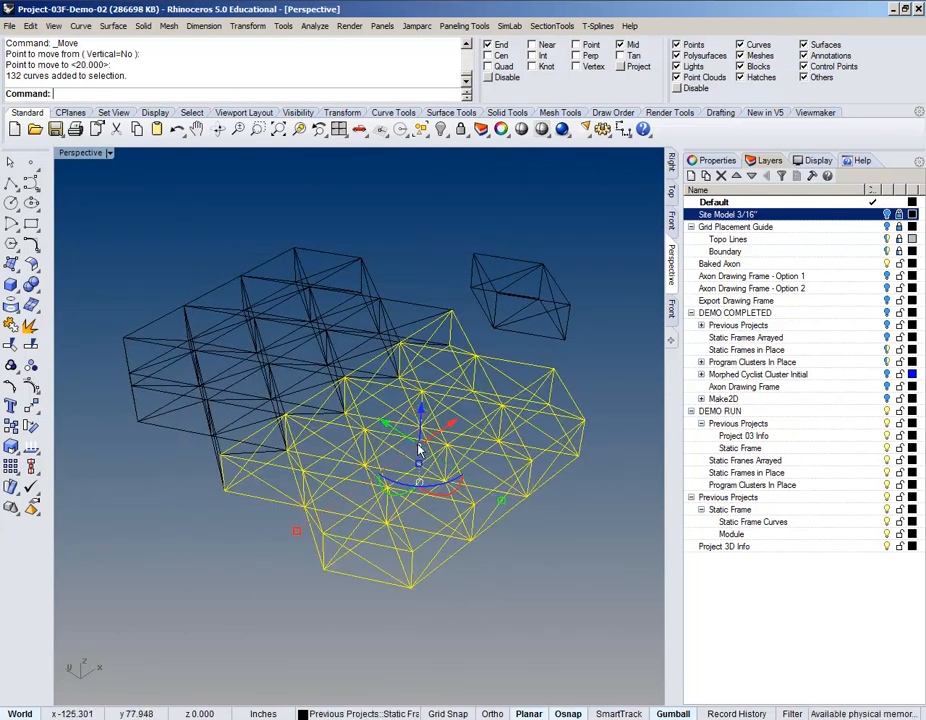
pyautogui.moveTo(419, 449); pyautogui.dragTo(361, 414, button='right')
pyautogui.scroll(4, 361, 414)
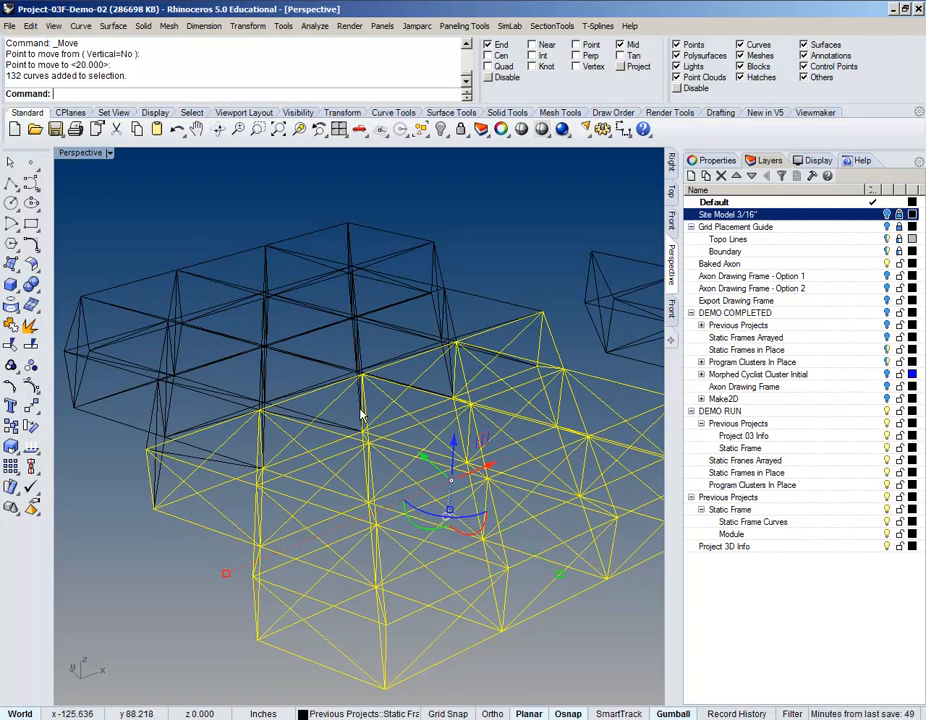
pyautogui.moveTo(324, 395); pyautogui.dragTo(350, 393, button='right')
pyautogui.write('m')
pyautogui.press('Return')
pyautogui.press('Escape')
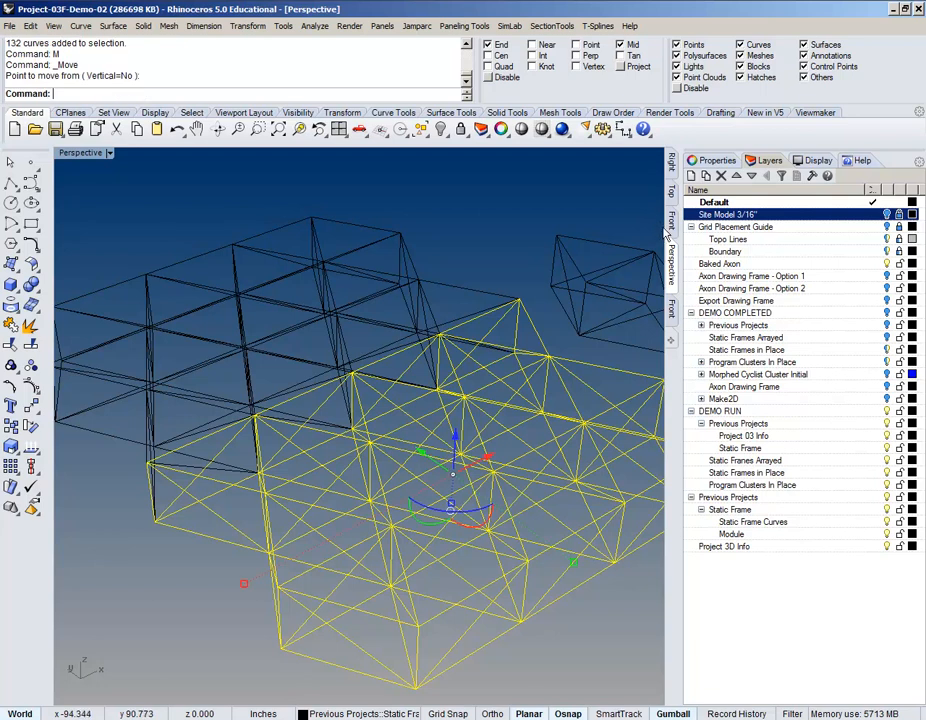
# Step: Mirror the selected rotated frame in front elevation about the vertical line through its outer end corners, without keeping a copy
pyautogui.click(671, 219)
pyautogui.scroll(-3, 519, 327)
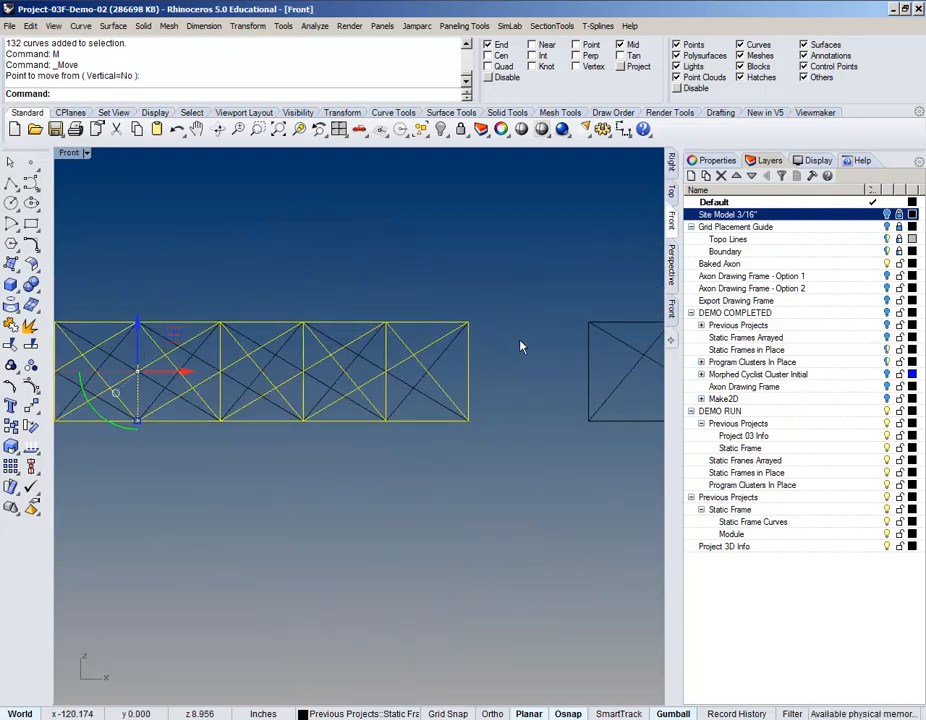
pyautogui.write('mi')
pyautogui.press('Return')
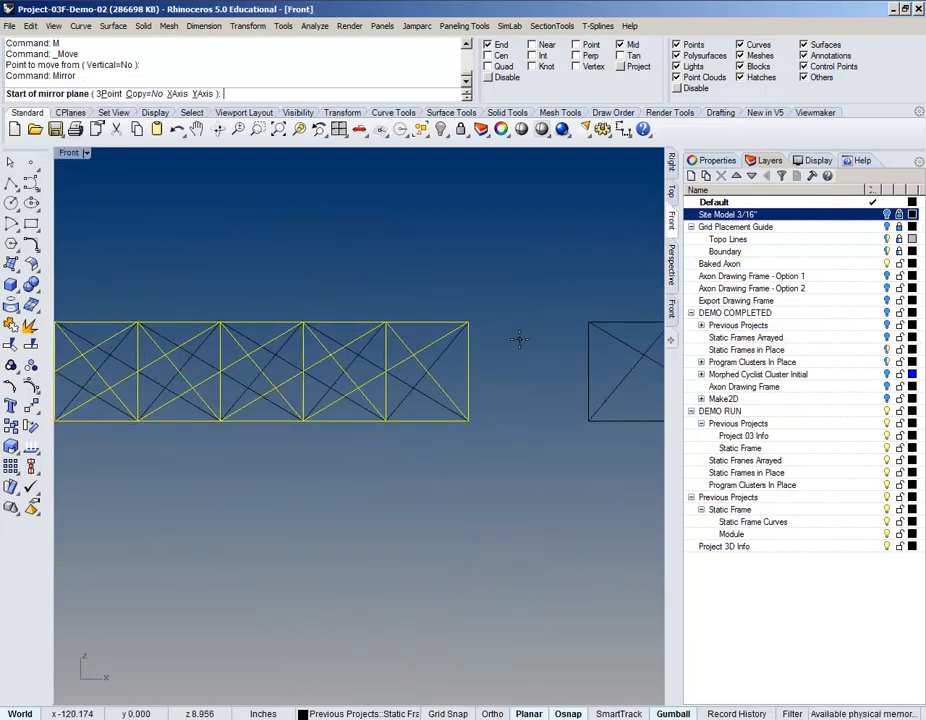
pyautogui.click(467, 419)
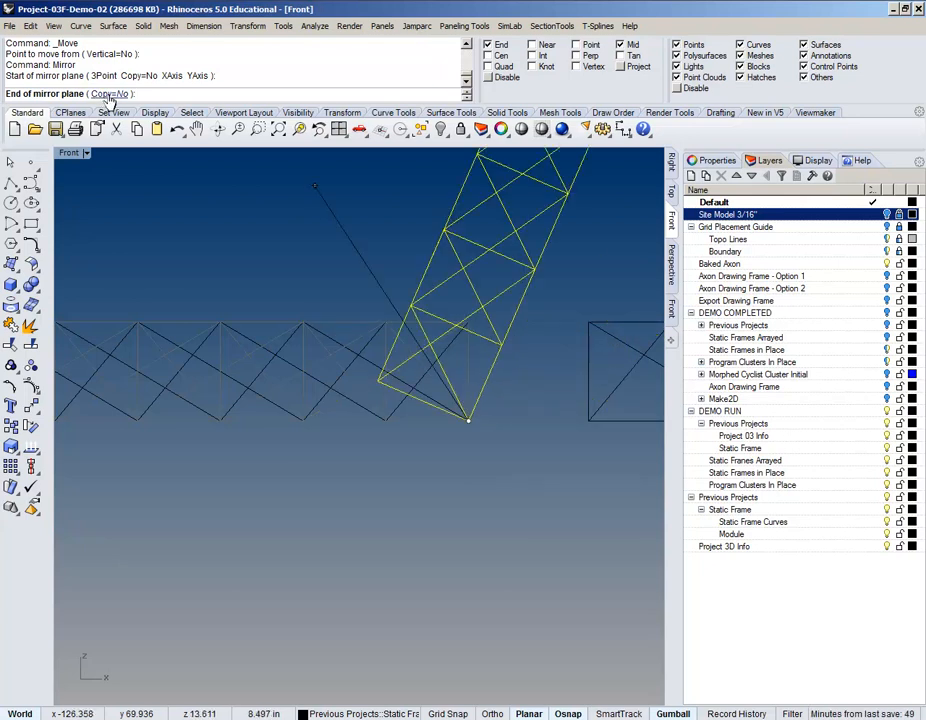
pyautogui.click(477, 321)
pyautogui.moveTo(477, 321); pyautogui.dragTo(446, 372, button='right')
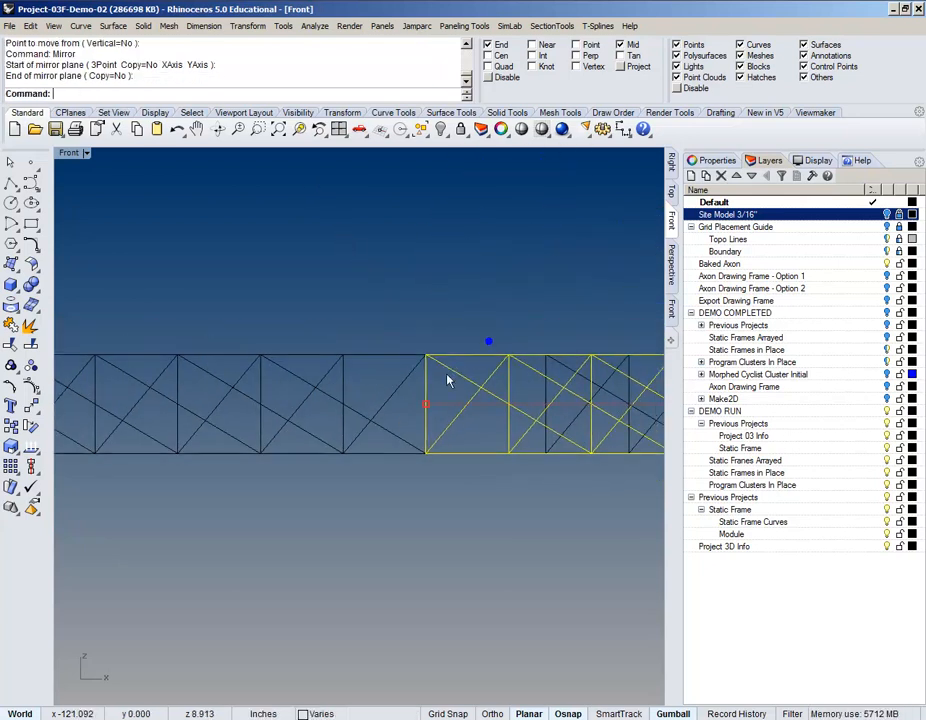
# Step: Move the mirrored frame from its lower end corner onto the lower tip of the original frame and clear the selection
pyautogui.click(675, 265)
pyautogui.moveTo(606, 355); pyautogui.dragTo(554, 376, button='right')
pyautogui.write('m')
pyautogui.press('Return')
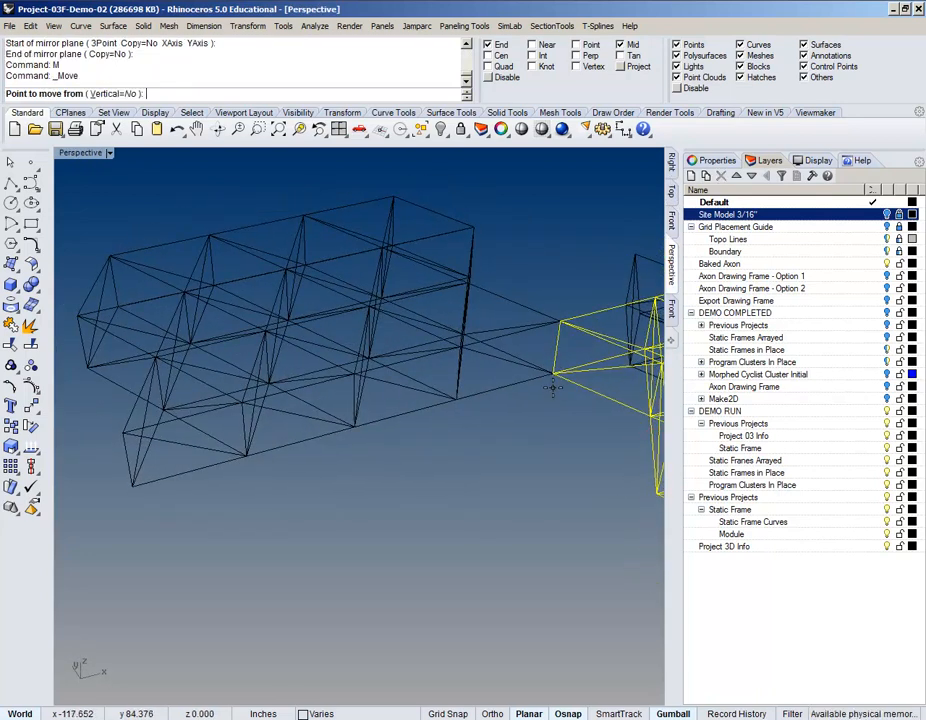
pyautogui.click(555, 376)
pyautogui.click(131, 495)
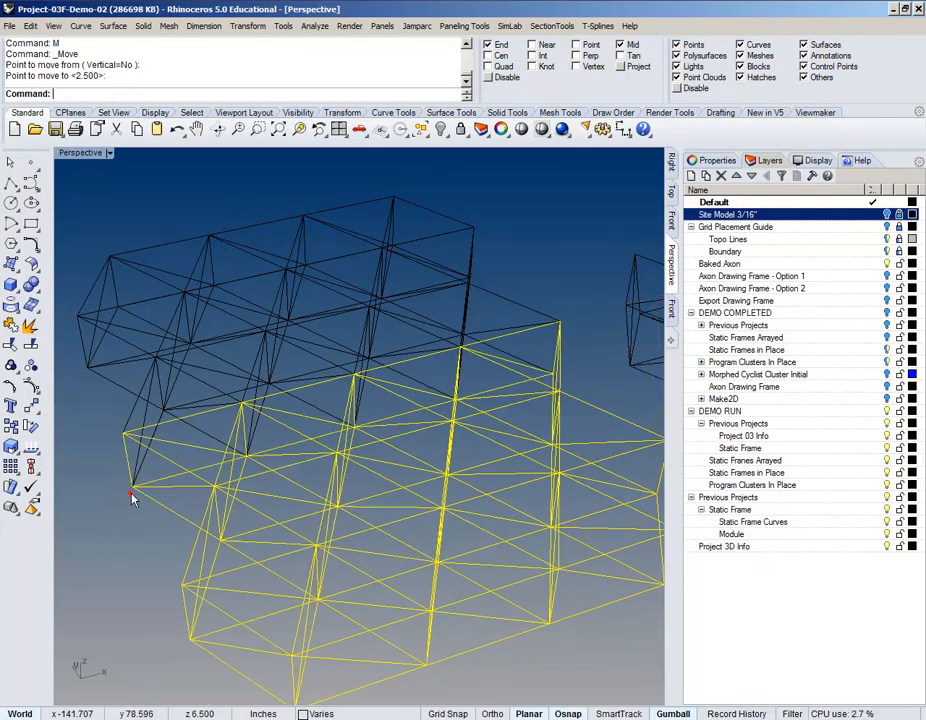
pyautogui.moveTo(145, 536); pyautogui.dragTo(472, 386, button='right')
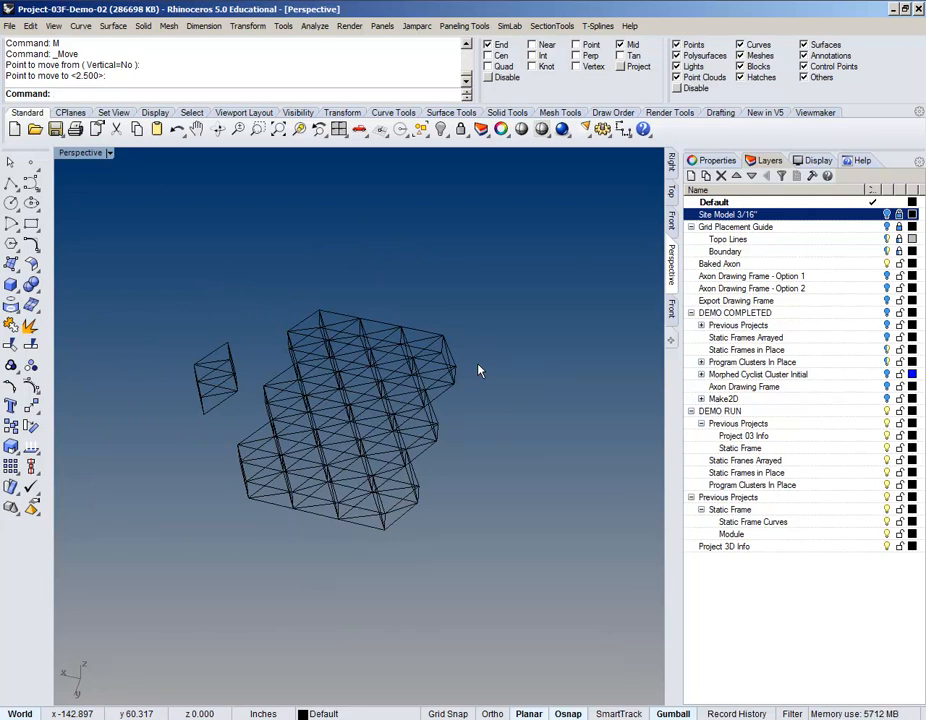
# Step: Examine the joined frame cluster in perspective and compare it with the single module beside it
pyautogui.moveTo(262, 436); pyautogui.dragTo(348, 463, button='right')
pyautogui.click(218, 500)
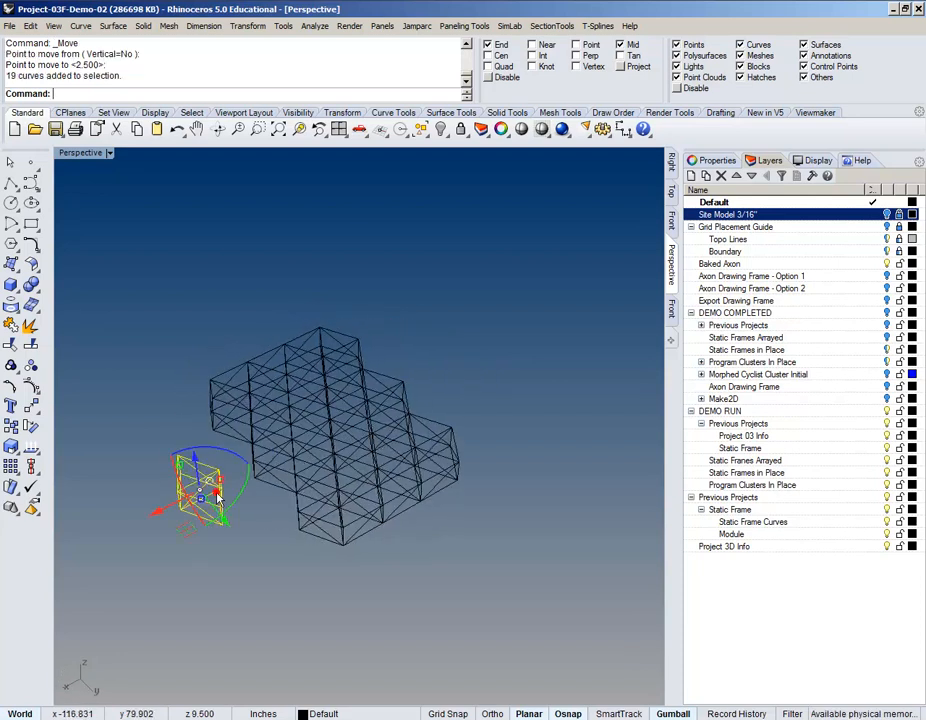
pyautogui.click(294, 300)
pyautogui.keyDown('shift'); pyautogui.moveTo(370, 335); pyautogui.dragTo(378, 395, button='right'); pyautogui.keyUp('shift')
pyautogui.scroll(-4, 298, 381)
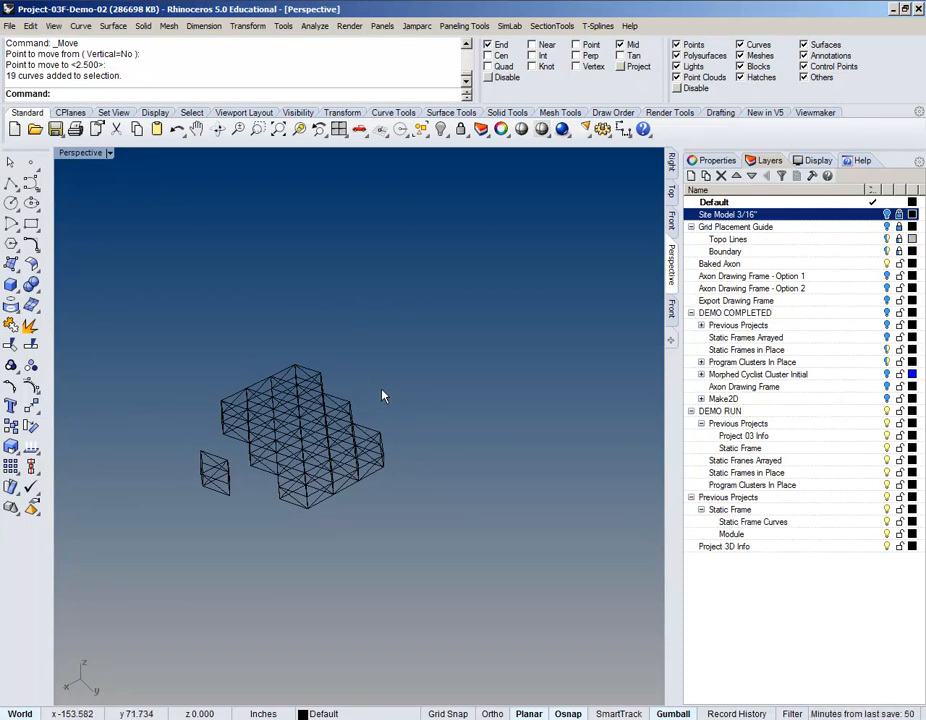
pyautogui.keyDown('shift'); pyautogui.moveTo(430, 419); pyautogui.dragTo(345, 484, button='right'); pyautogui.keyUp('shift')
pyautogui.keyDown('shift'); pyautogui.moveTo(368, 397); pyautogui.dragTo(452, 308, button='right'); pyautogui.keyUp('shift')
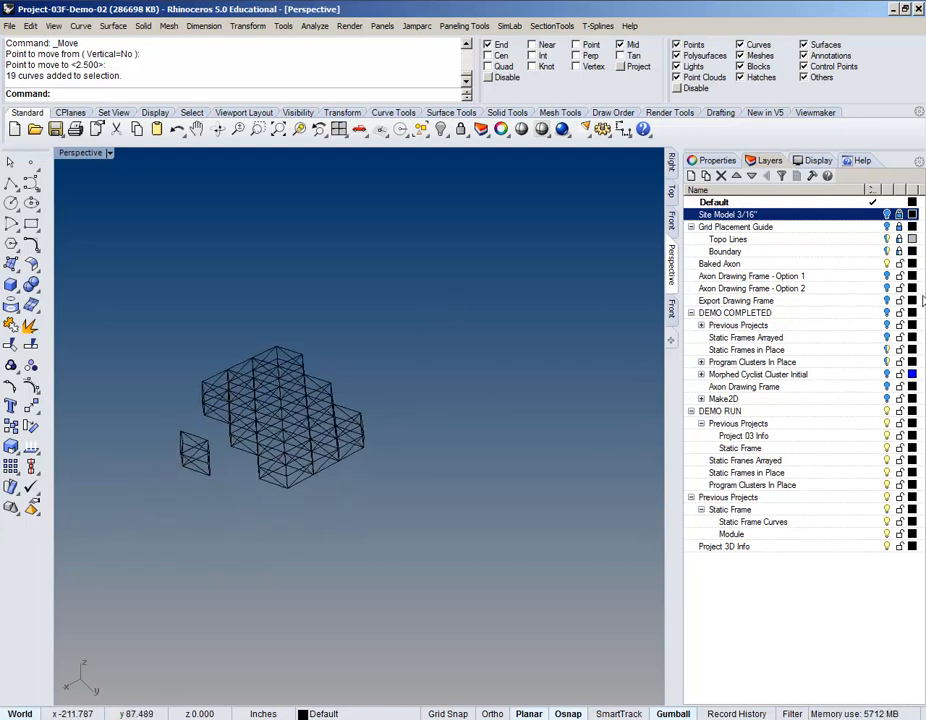
# Step: Collapse the DEMO COMPLETED layers and import the model "Project 3D to Import" from the Rhino folder of Project 03F Drawings
pyautogui.click(690, 313)
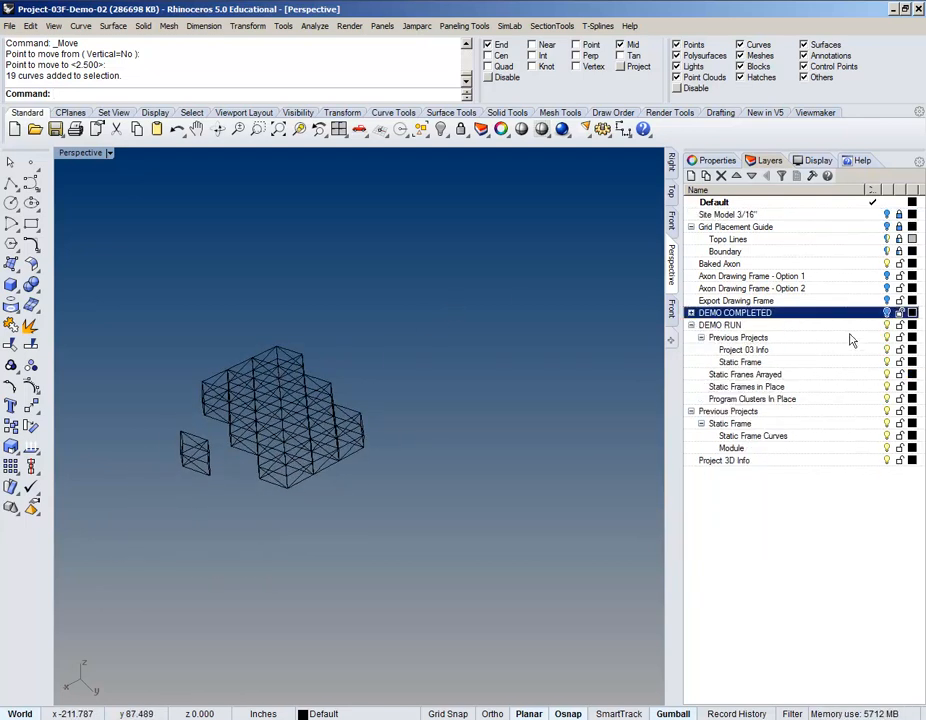
pyautogui.click(811, 350)
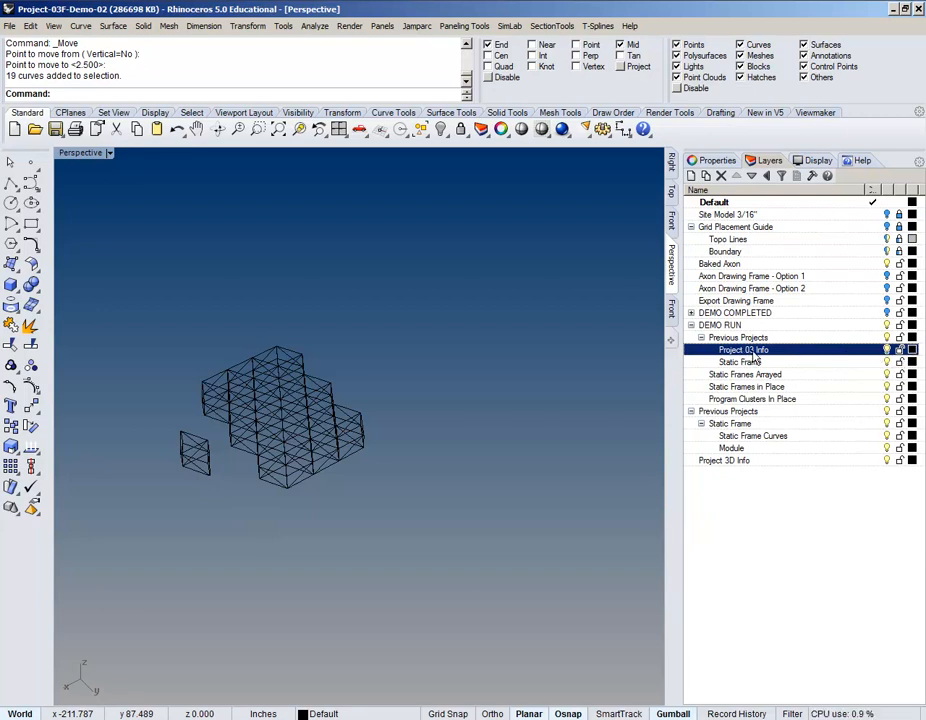
pyautogui.click(10, 26)
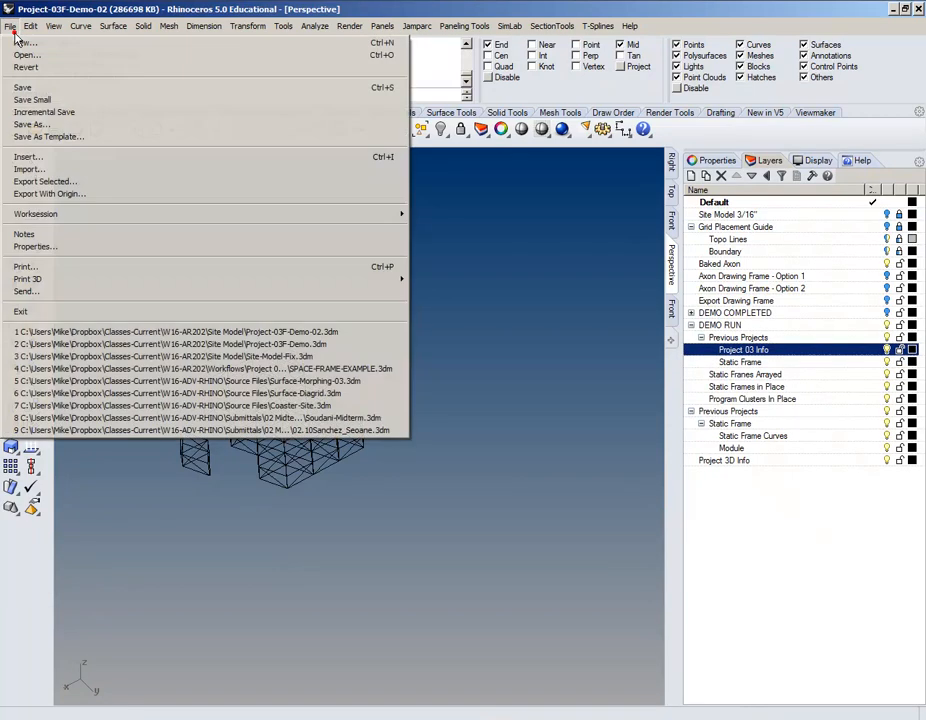
pyautogui.click(57, 169)
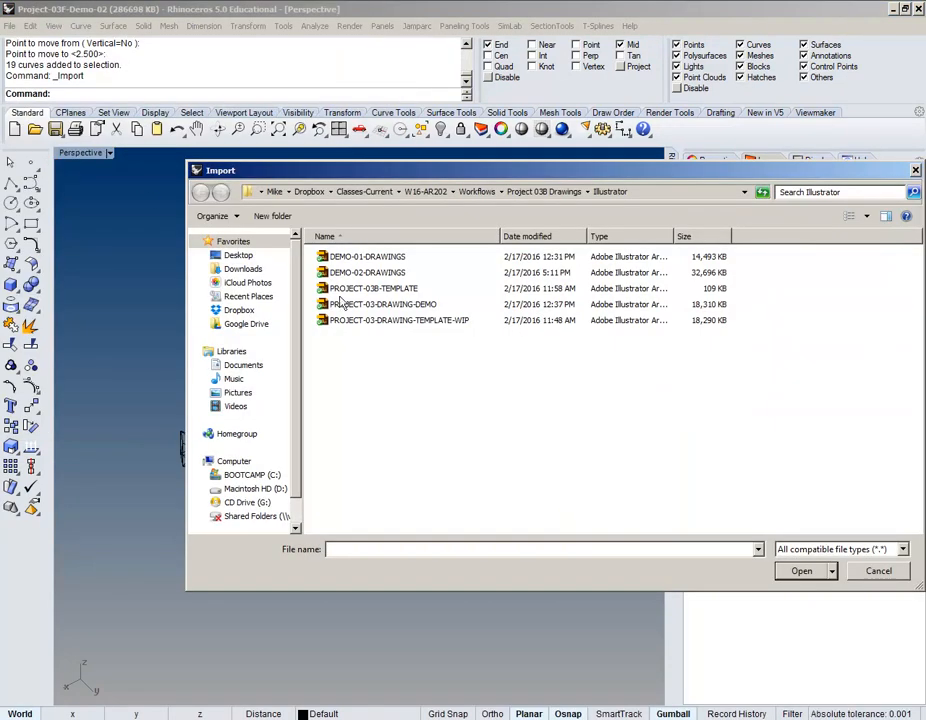
pyautogui.click(541, 191)
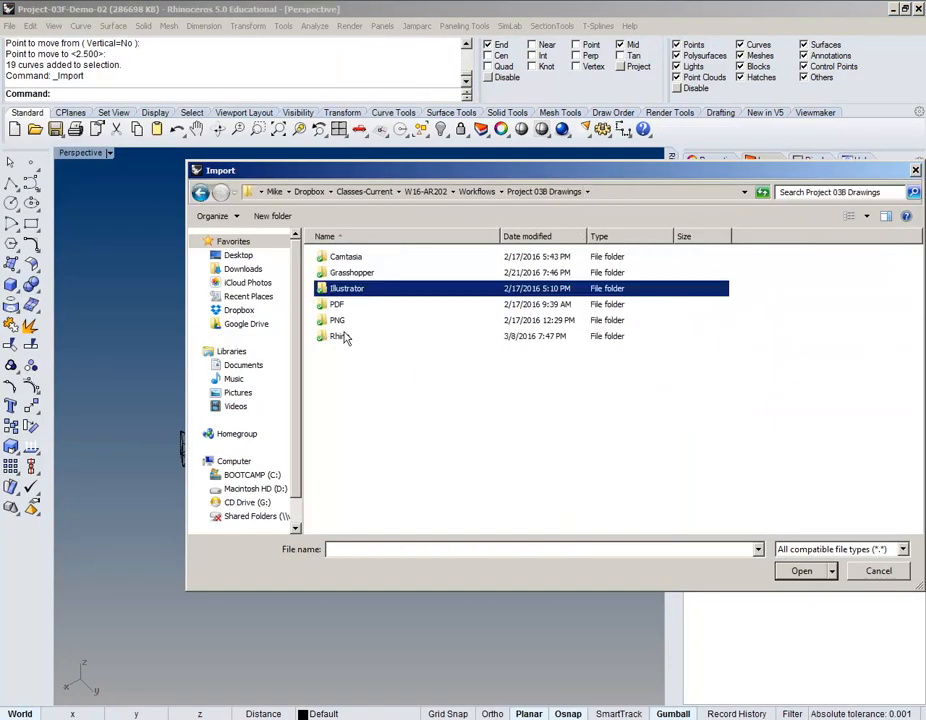
pyautogui.doubleClick(343, 337)
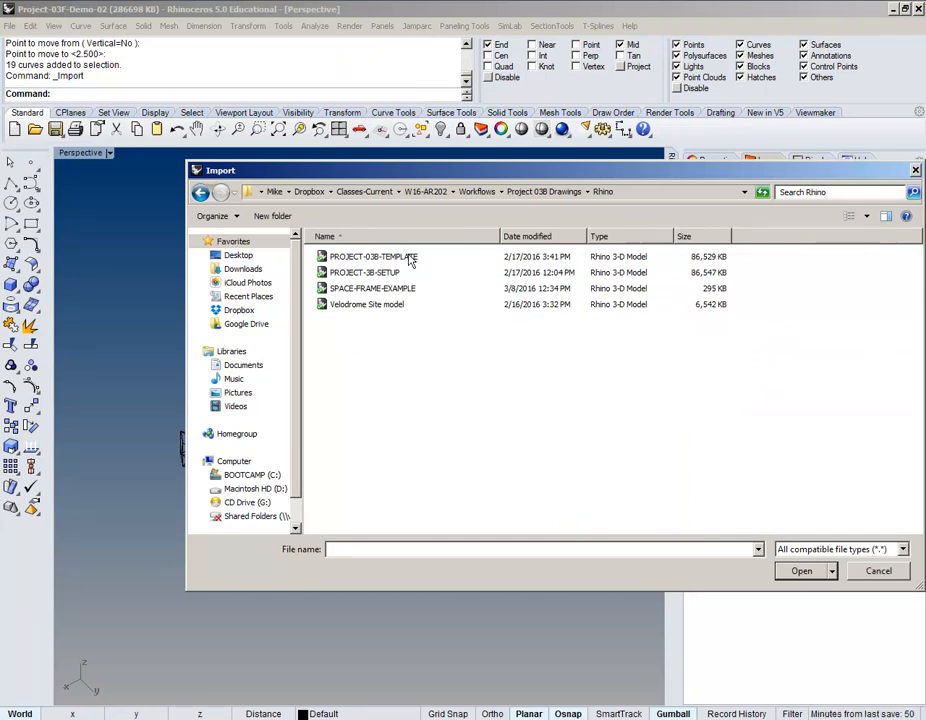
pyautogui.click(409, 259)
pyautogui.click(370, 304)
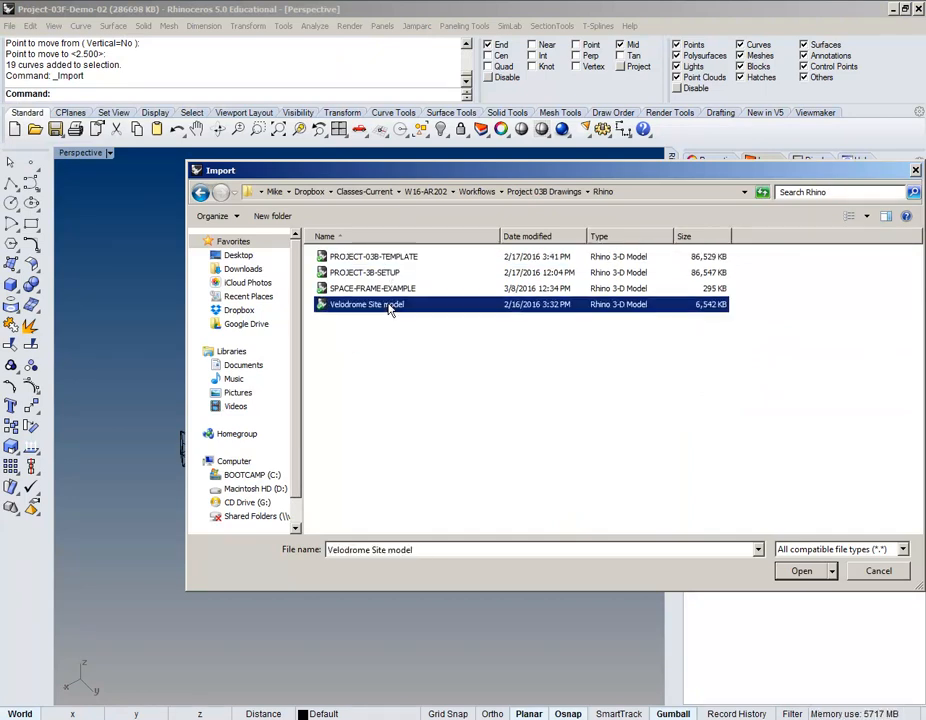
pyautogui.click(476, 191)
pyautogui.doubleClick(422, 393)
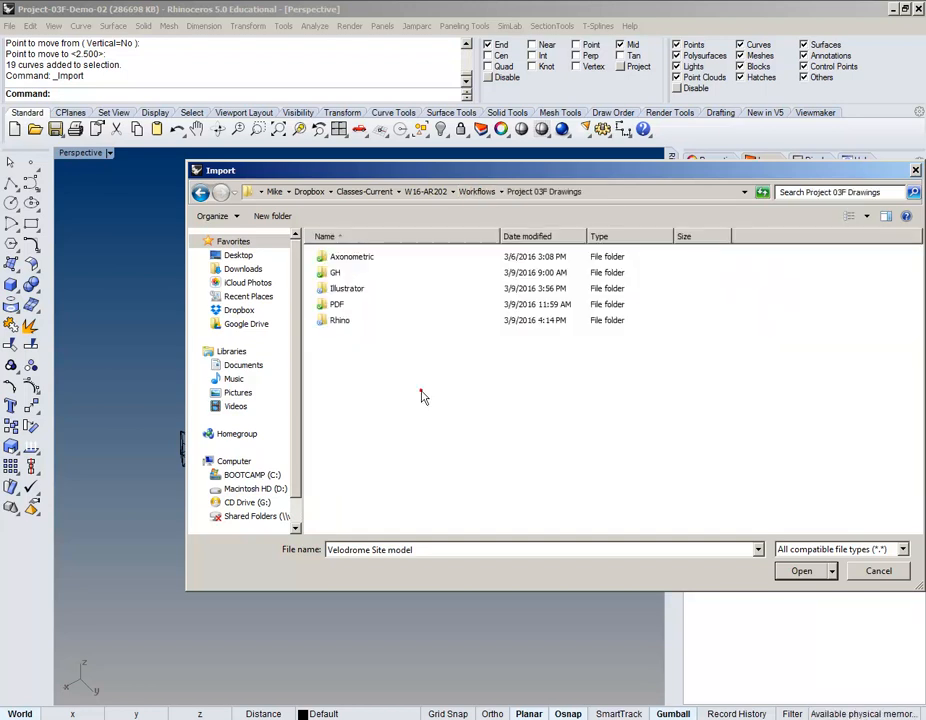
pyautogui.doubleClick(344, 320)
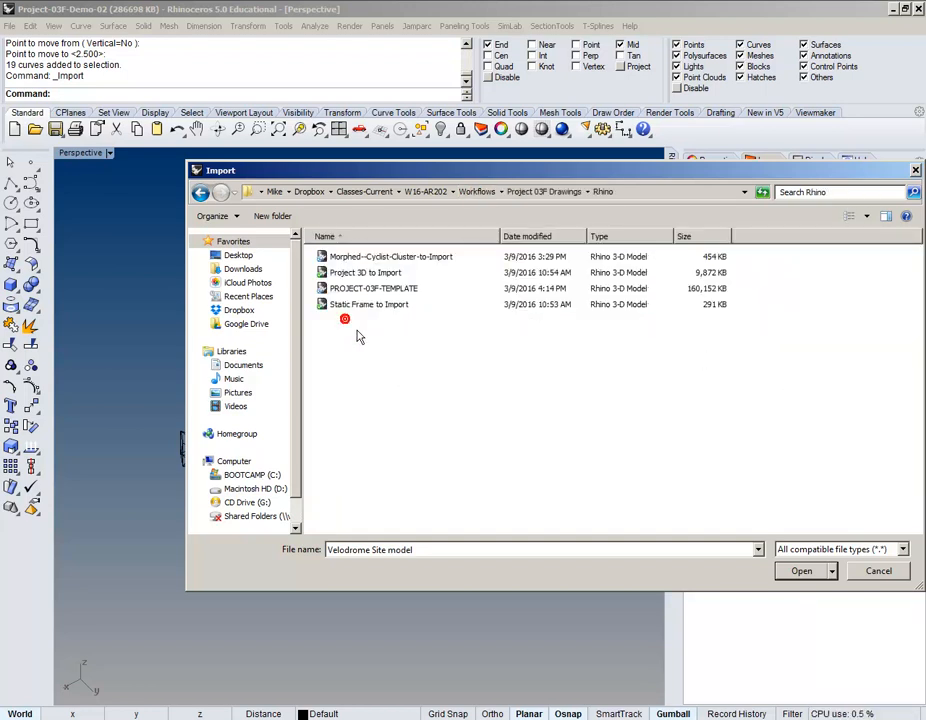
pyautogui.doubleClick(372, 274)
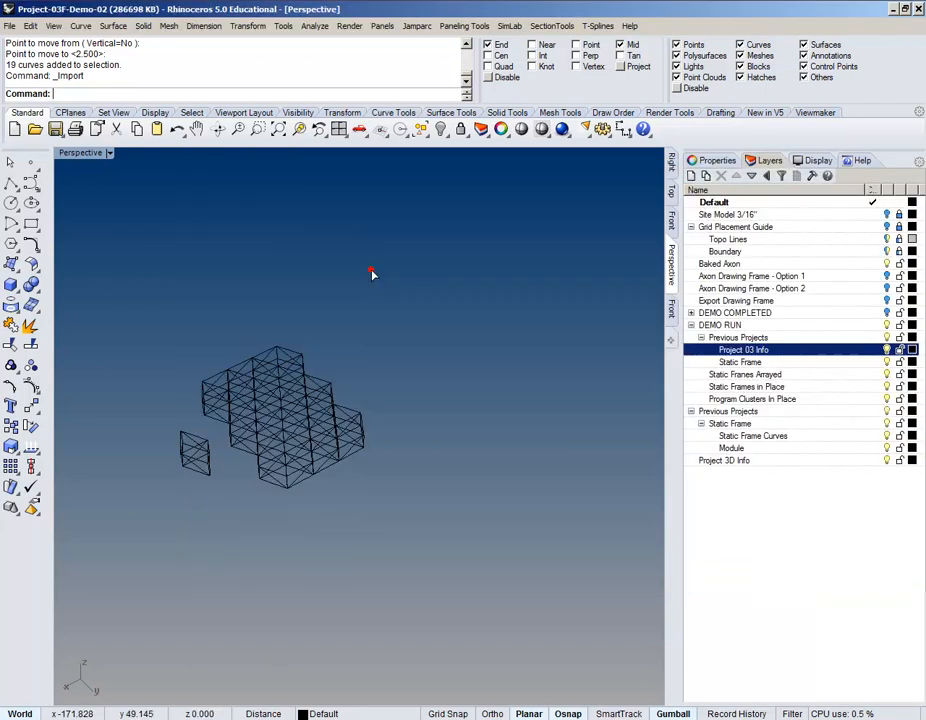
# Step: Deselect the imported site drawing and examine it in perspective and in plan relative to the arrayed frames
pyautogui.scroll(-5, 411, 294)
pyautogui.scroll(-10, 411, 294)
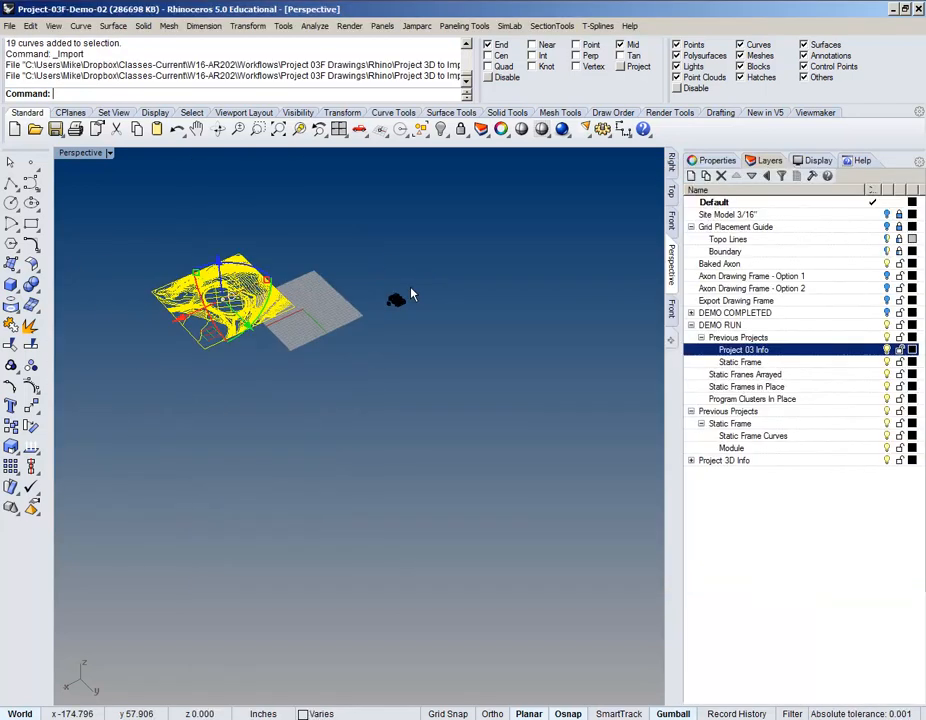
pyautogui.keyDown('shift'); pyautogui.moveTo(277, 327); pyautogui.dragTo(322, 497, button='right'); pyautogui.keyUp('shift')
pyautogui.scroll(5, 198, 493)
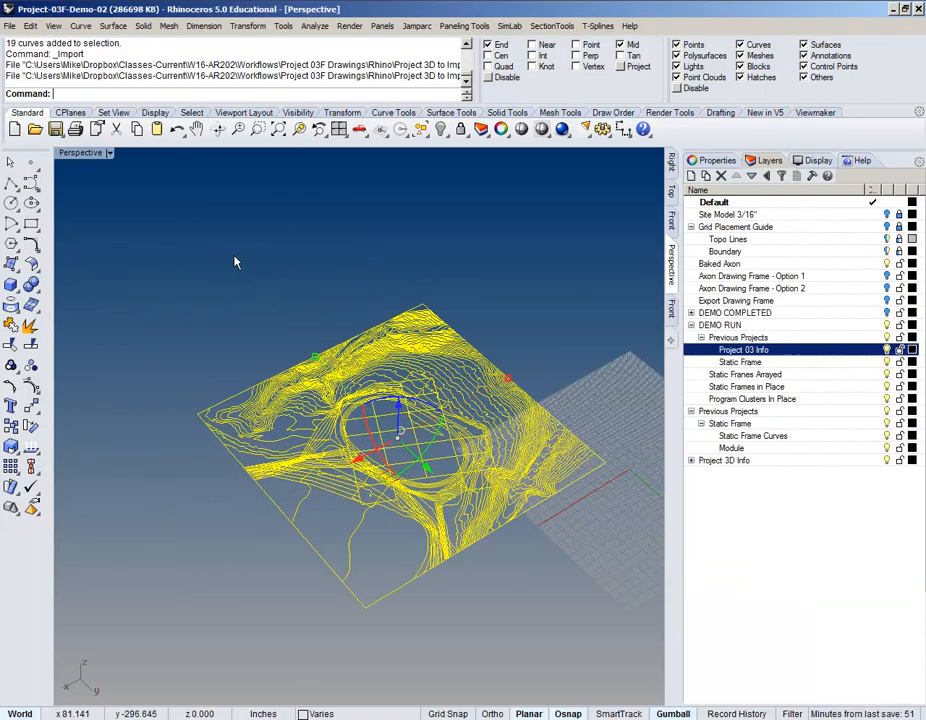
pyautogui.click(234, 254)
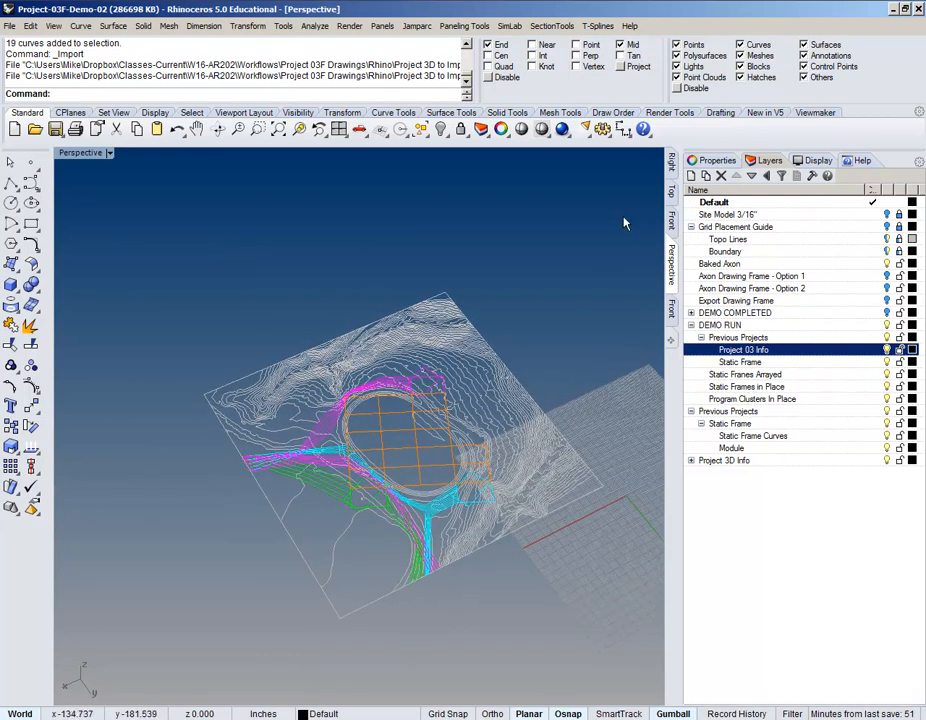
pyautogui.click(671, 195)
pyautogui.scroll(-4, 482, 393)
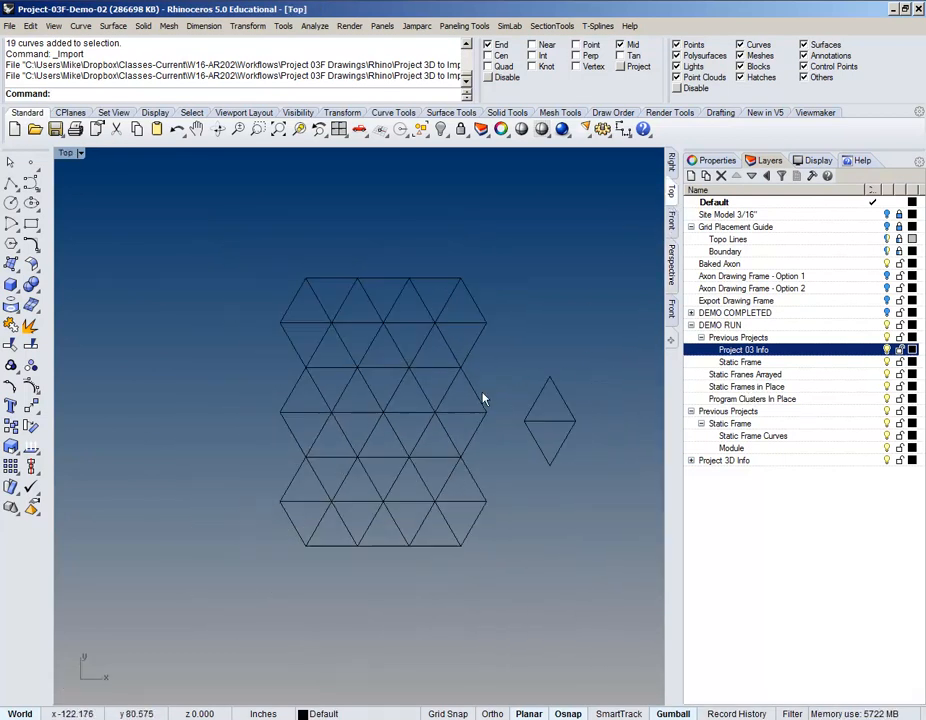
pyautogui.scroll(4, 434, 372)
pyautogui.moveTo(444, 408); pyautogui.dragTo(415, 481, button='right')
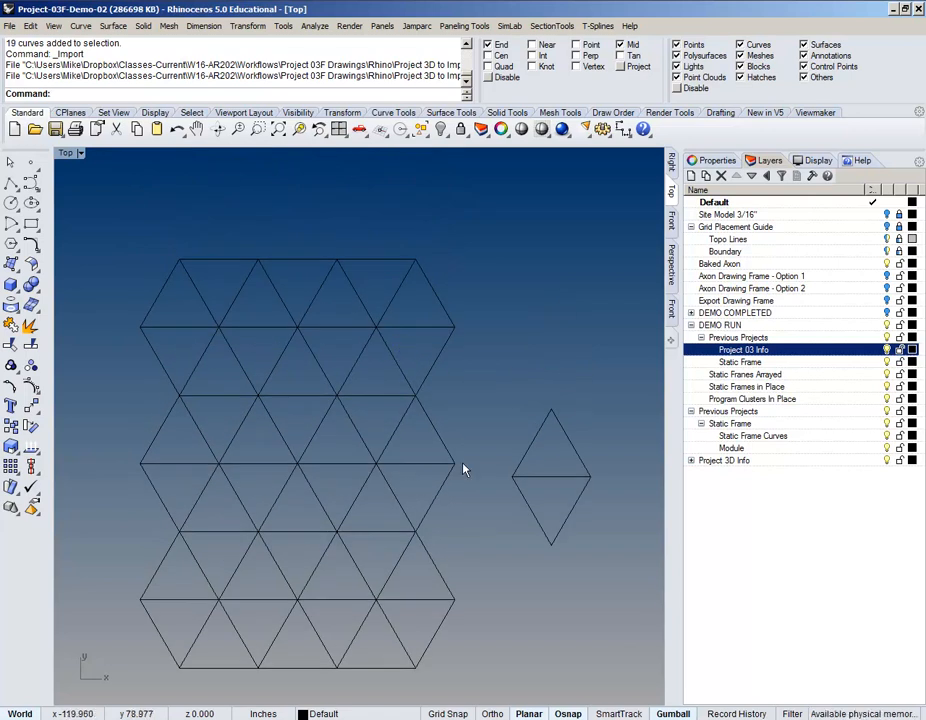
pyautogui.scroll(-10, 364, 352)
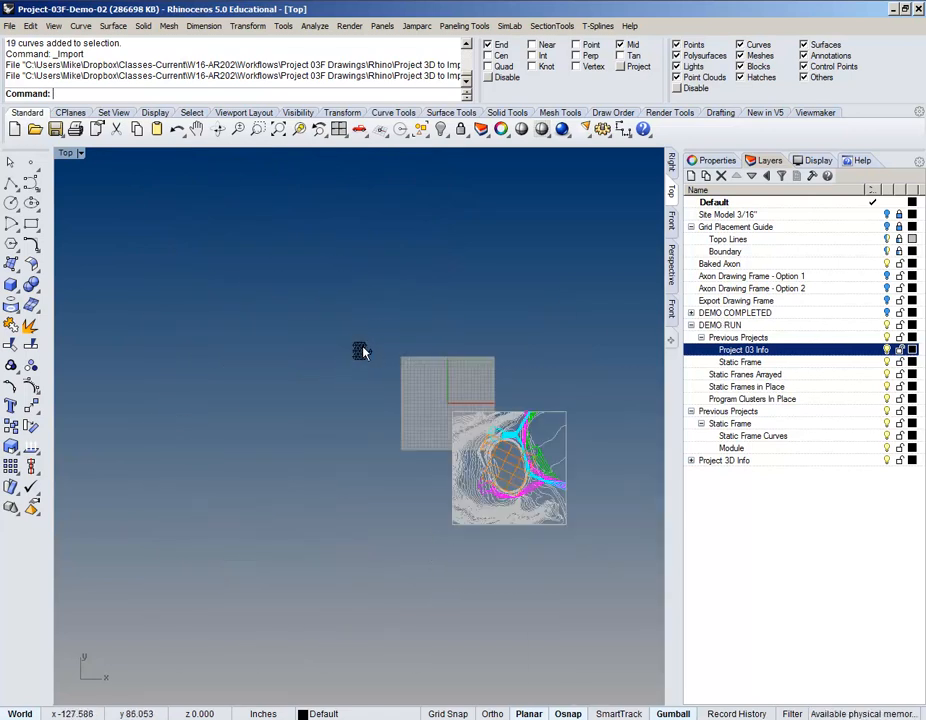
pyautogui.scroll(8, 413, 357)
pyautogui.moveTo(431, 313); pyautogui.dragTo(432, 377, button='right')
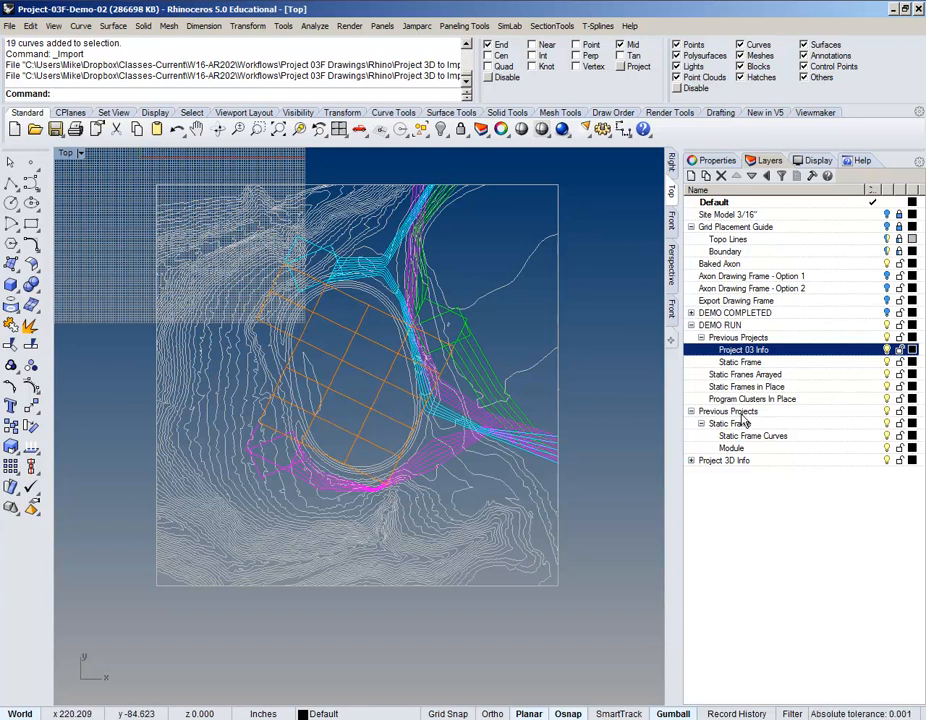
# Step: Check which geometry the Project 3D Info layer holds and nest it under Previous Projects in DEMO RUN
pyautogui.click(781, 411)
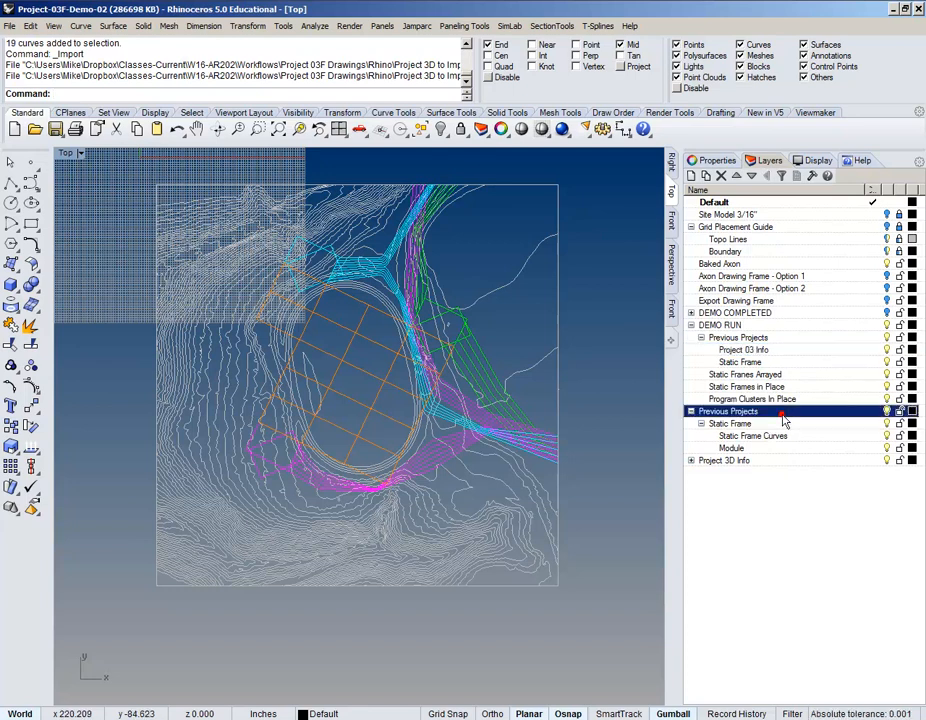
pyautogui.click(886, 461)
pyautogui.click(886, 461)
pyautogui.click(887, 460)
pyautogui.click(726, 458)
pyautogui.moveTo(726, 460); pyautogui.dragTo(757, 348)
# Step: Delete the Project 03 Info layer and expand the sublayers of Project 3D Info
pyautogui.click(745, 350)
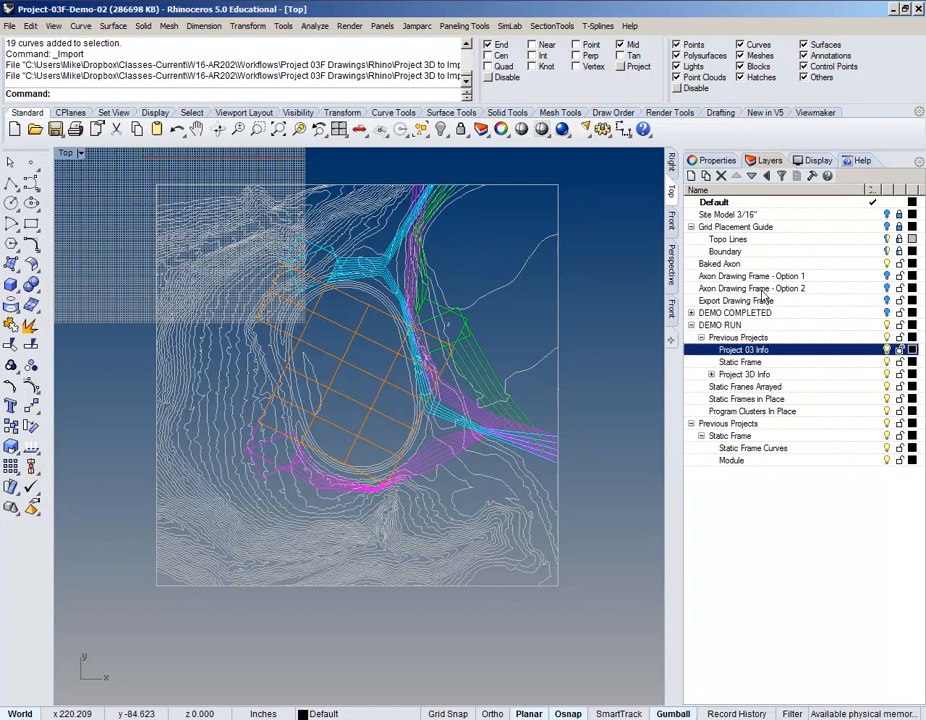
pyautogui.click(721, 176)
pyautogui.click(740, 362)
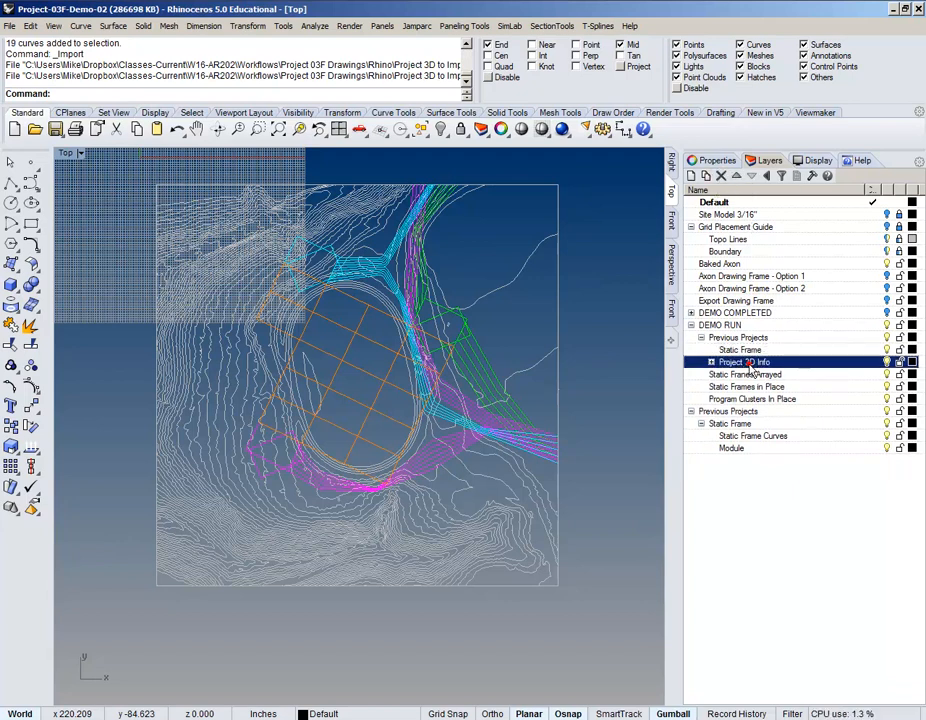
pyautogui.click(710, 362)
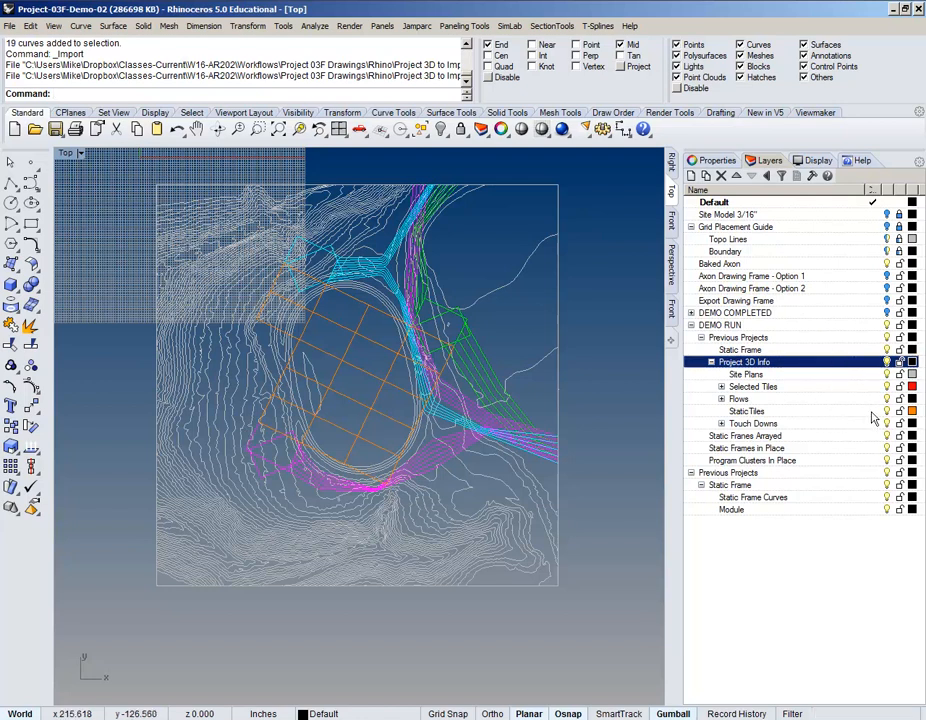
# Step: Examine the static tiles, flows and touch downs on the imported site plan and its position relative to the frame cluster
pyautogui.moveTo(409, 406); pyautogui.dragTo(474, 419, button='right')
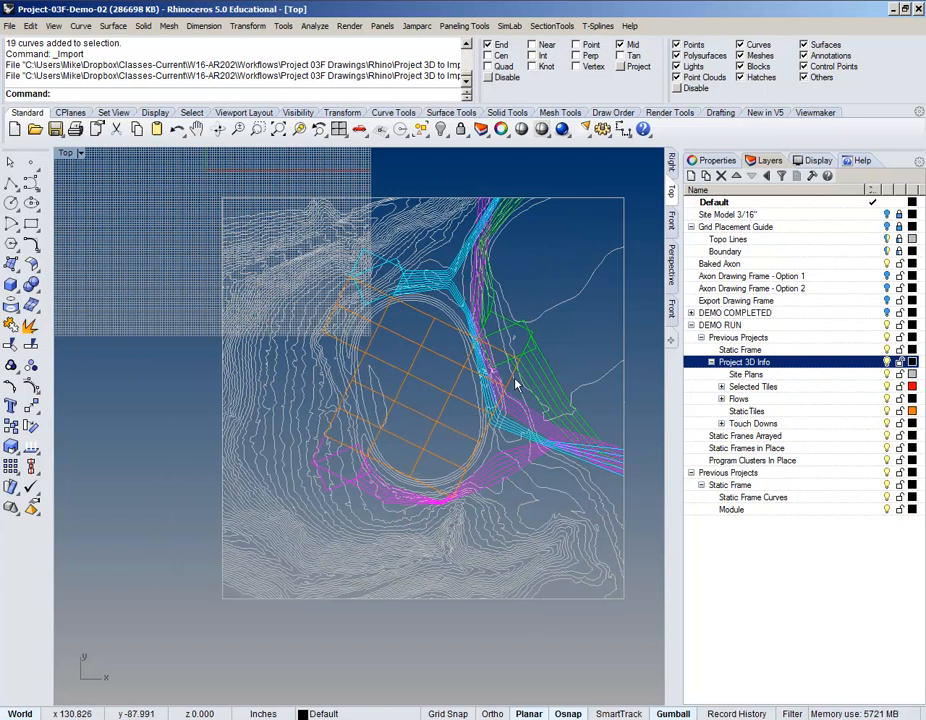
pyautogui.scroll(4, 325, 440)
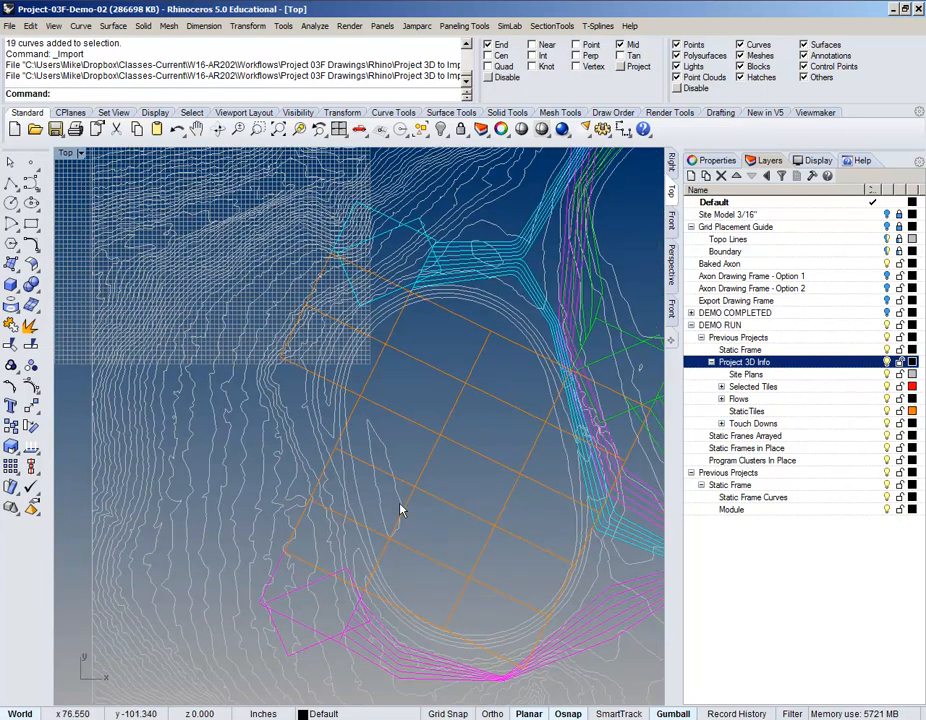
pyautogui.moveTo(435, 329); pyautogui.dragTo(360, 314, button='right')
pyautogui.scroll(-4, 304, 283)
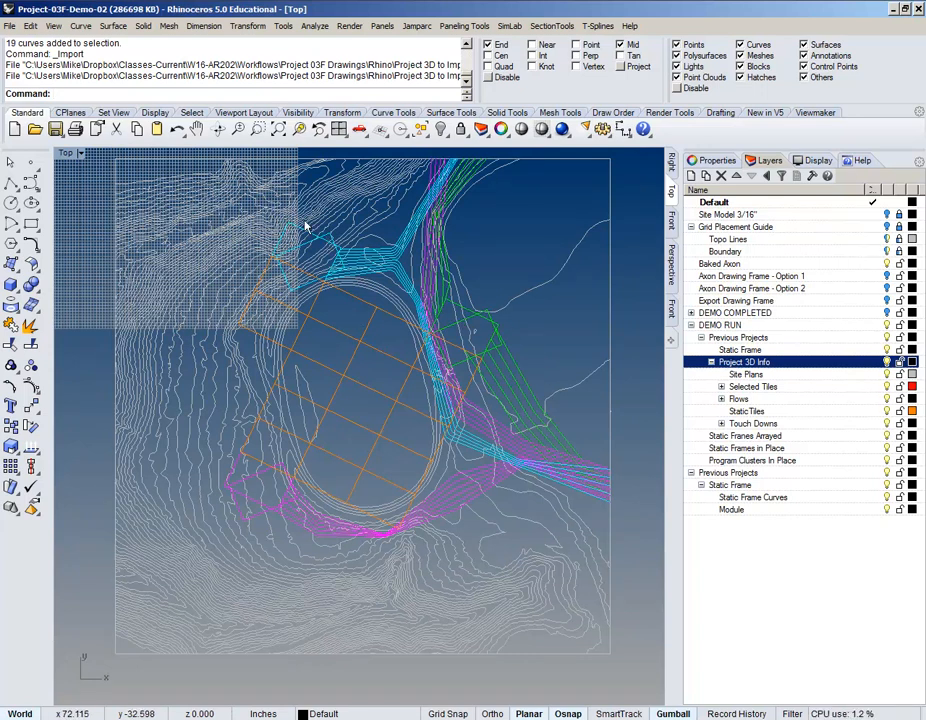
pyautogui.scroll(-8, 262, 292)
pyautogui.moveTo(269, 308)
pyautogui.mouseDown(button='right')
pyautogui.moveTo(376, 430)
pyautogui.moveTo(369, 447)
pyautogui.moveTo(378, 459)
pyautogui.mouseUp(button='right')
pyautogui.scroll(4, 375, 431)
pyautogui.moveTo(417, 378); pyautogui.dragTo(395, 455, button='right')
pyautogui.moveTo(421, 537); pyautogui.dragTo(410, 460, button='right')
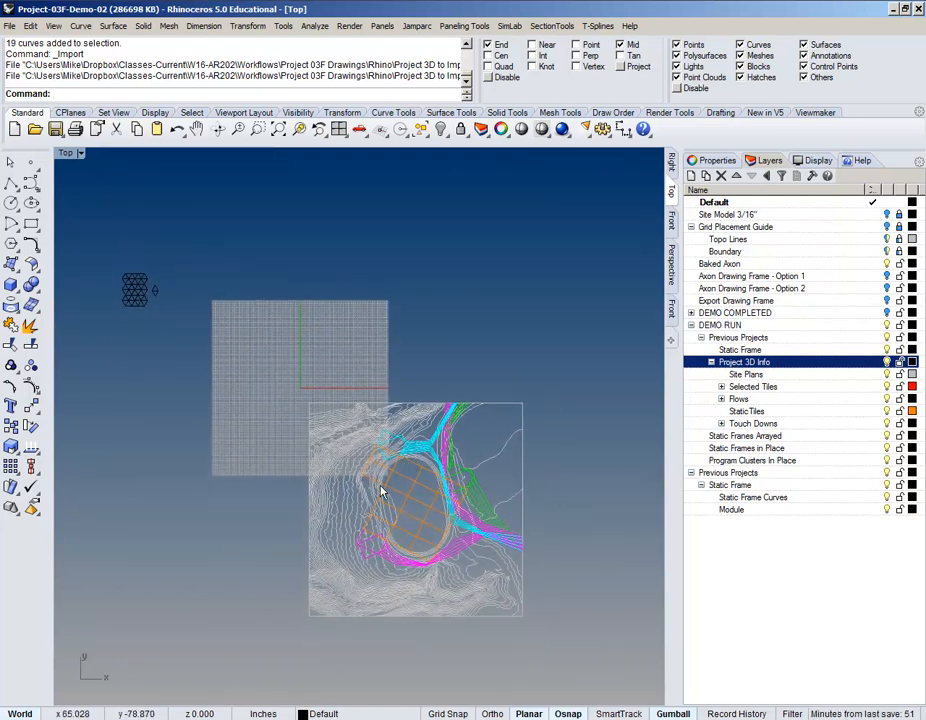
# Step: Show the Grid Placement Guide layer and briefly display Site Model 3/16" to compare it with the guide, hiding that model again
pyautogui.moveTo(307, 366); pyautogui.dragTo(309, 325, button='right')
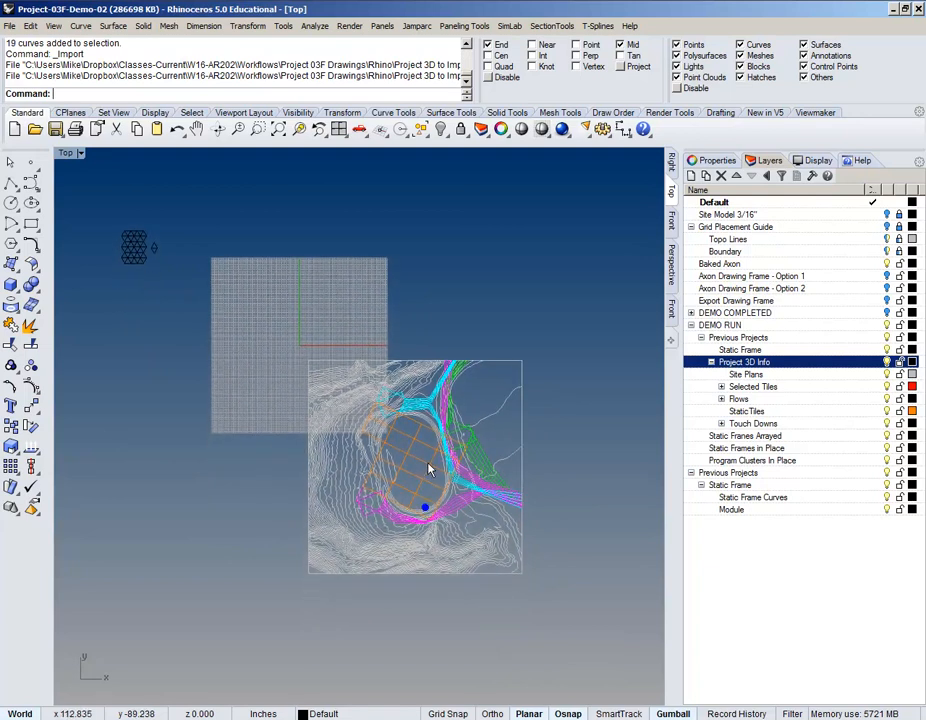
pyautogui.click(887, 228)
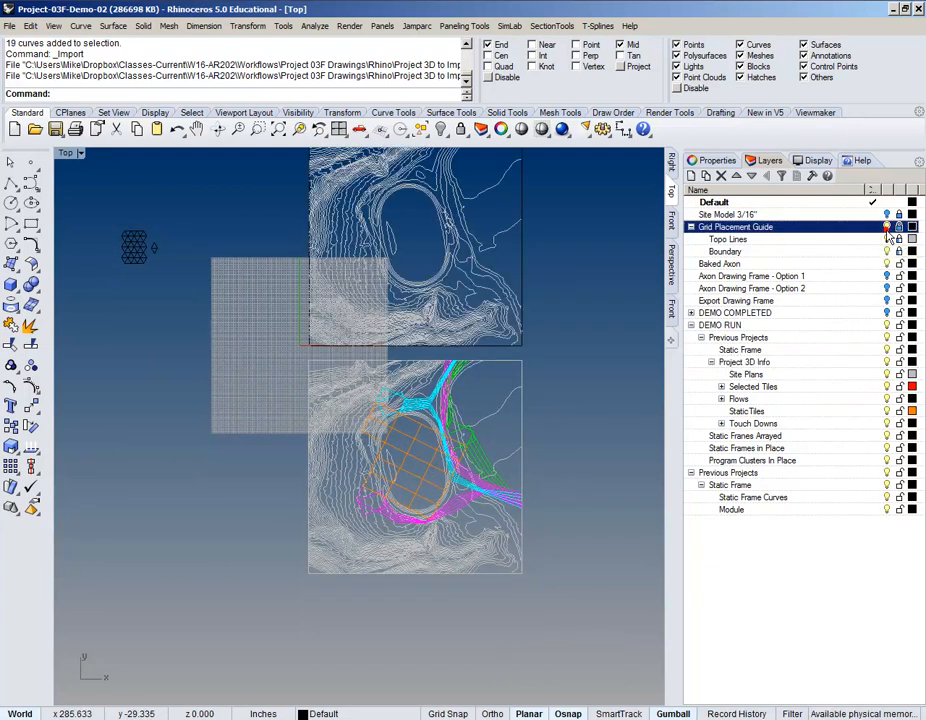
pyautogui.moveTo(433, 388); pyautogui.dragTo(403, 521, button='right')
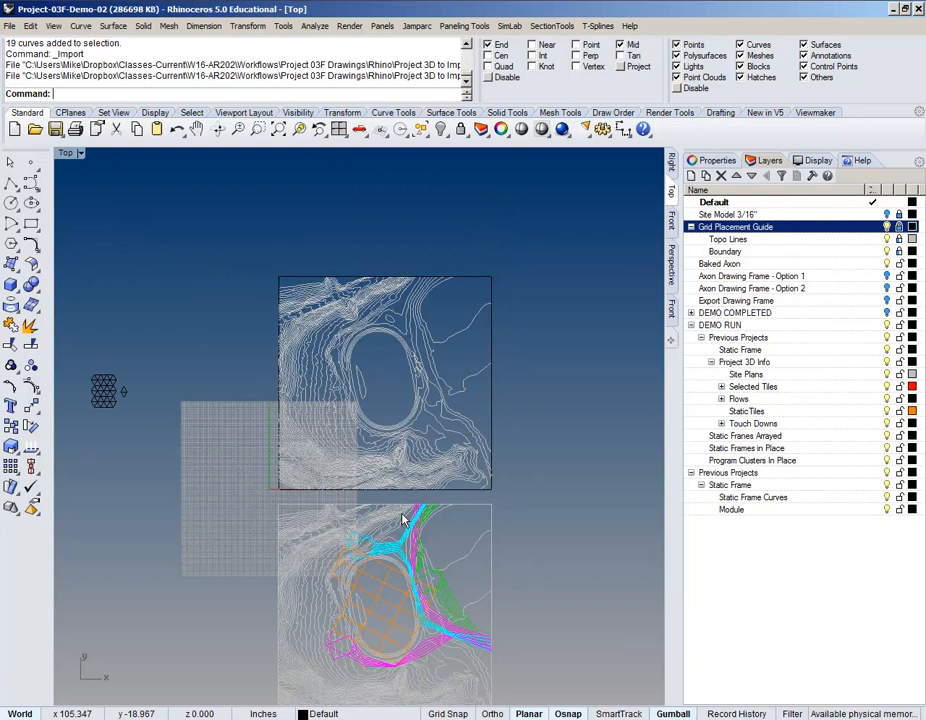
pyautogui.click(887, 215)
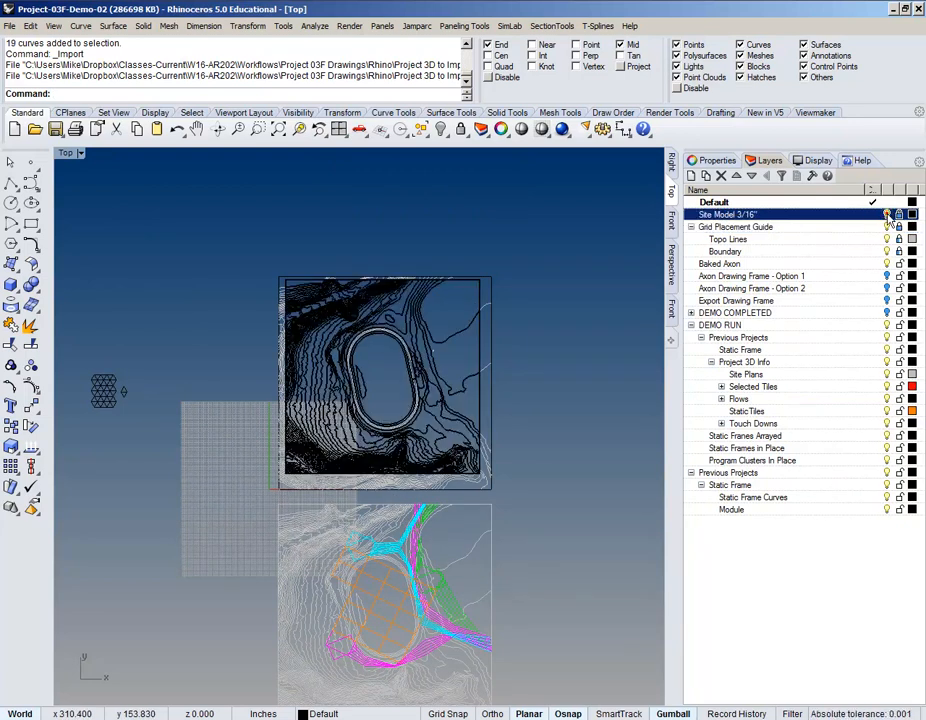
pyautogui.click(887, 215)
# Step: Try to move the whole imported Project 3D site drawing up onto the Grid Placement Guide from its lower-left corner
pyautogui.moveTo(527, 558); pyautogui.dragTo(535, 497, button='right')
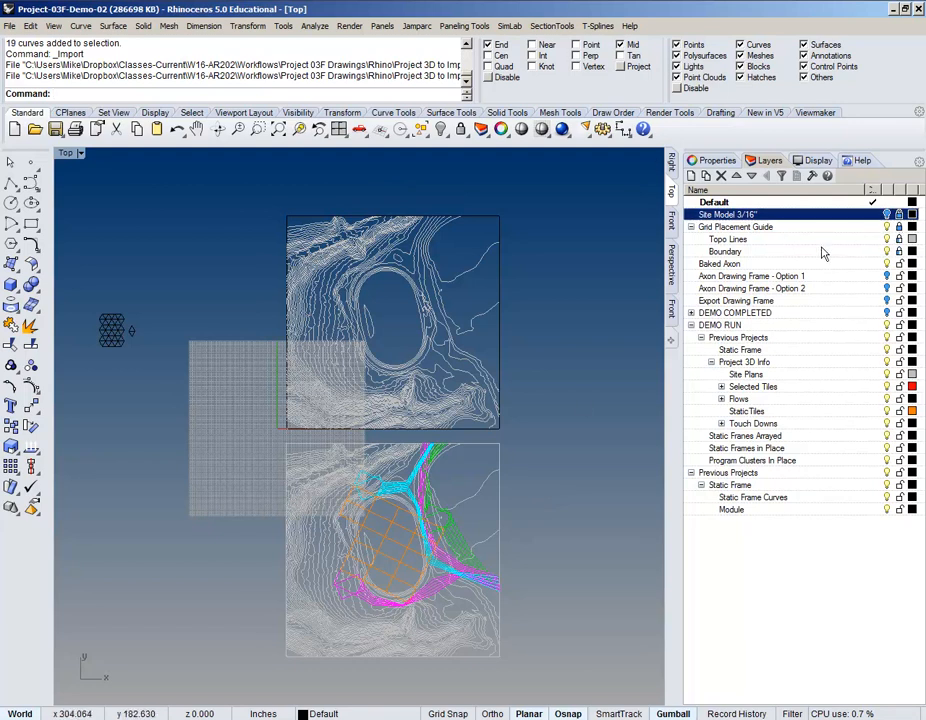
pyautogui.moveTo(413, 438); pyautogui.dragTo(459, 345, button='right')
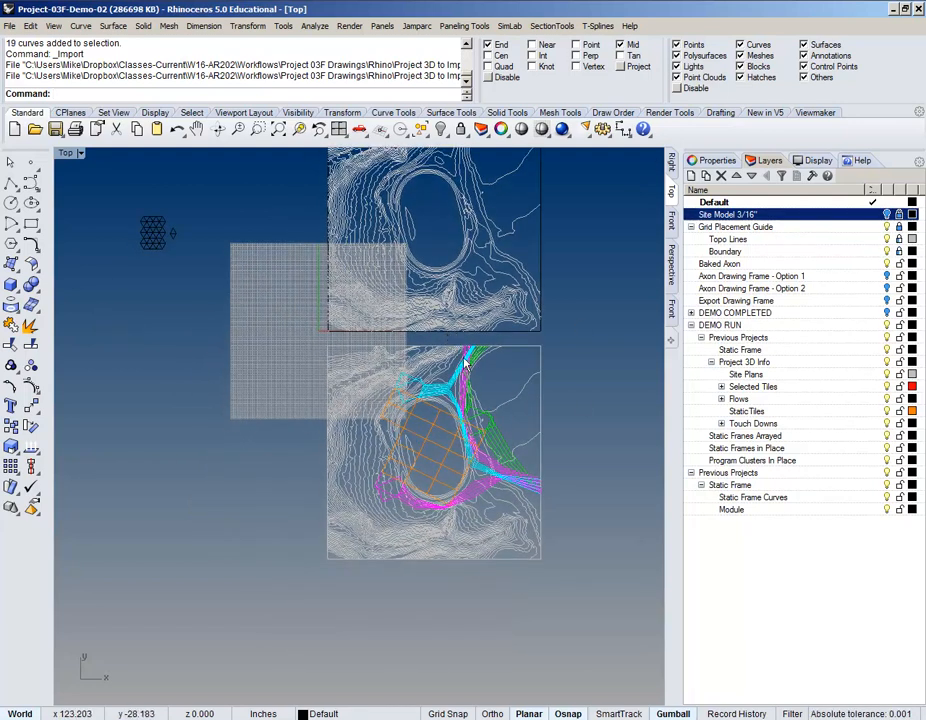
pyautogui.moveTo(295, 347); pyautogui.dragTo(600, 593)
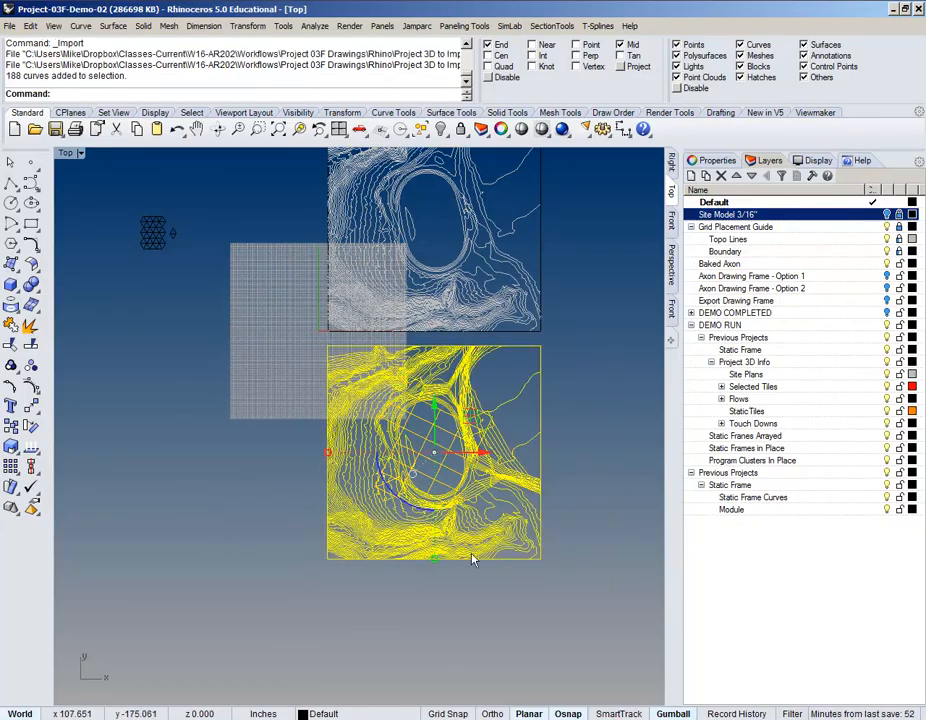
pyautogui.scroll(2, 381, 550)
pyautogui.write('M')
pyautogui.press('Return')
pyautogui.click(301, 564)
pyautogui.moveTo(372, 269); pyautogui.dragTo(318, 465, button='right')
pyautogui.scroll(6, 290, 420)
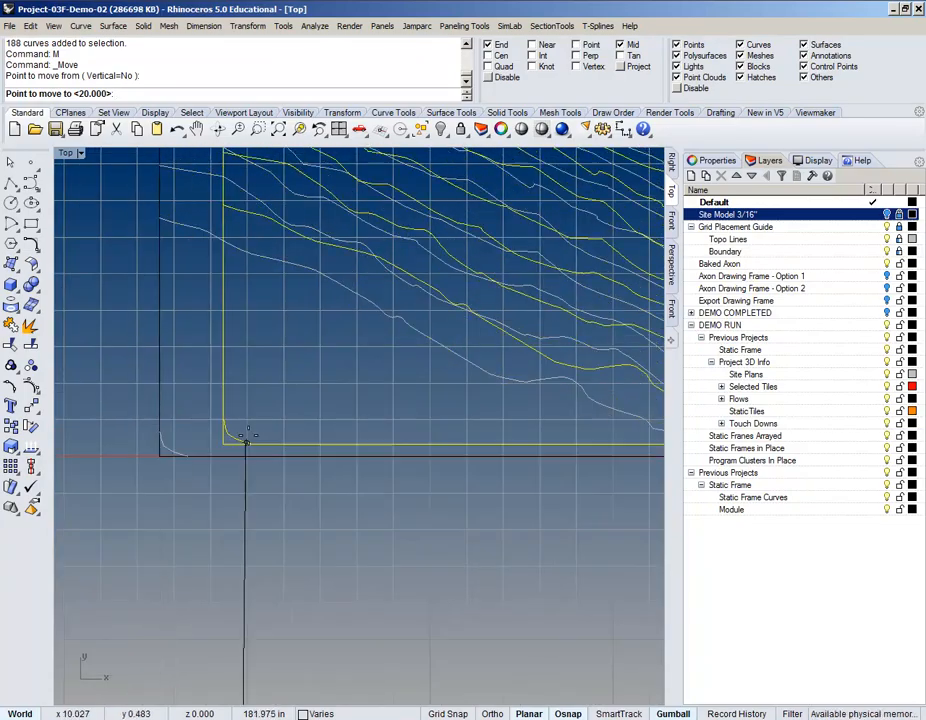
pyautogui.press('Return')
pyautogui.scroll(-4, 259, 419)
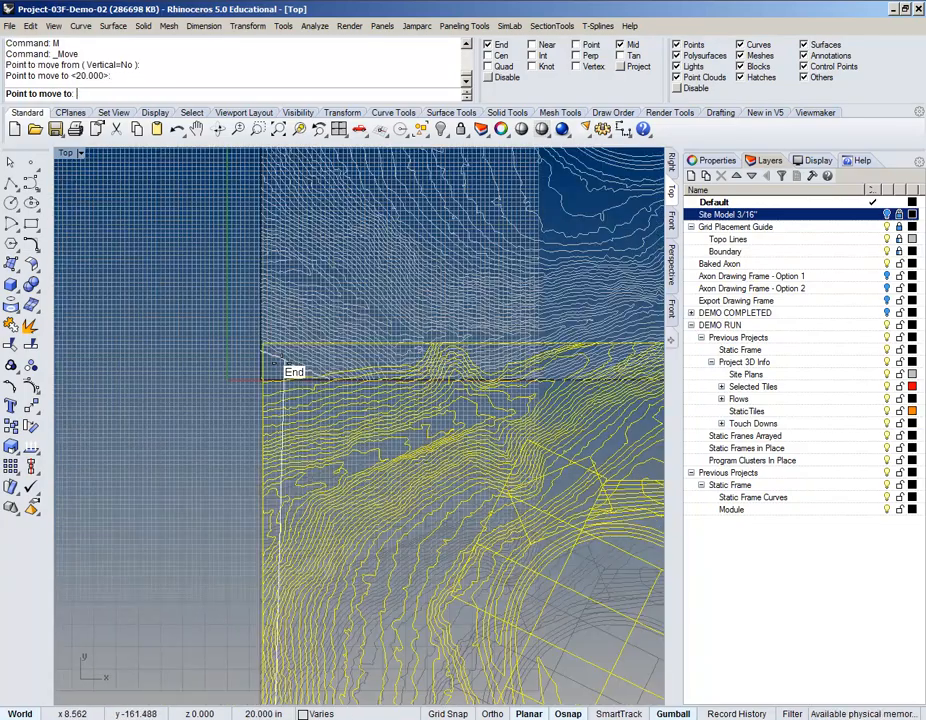
pyautogui.click(283, 368)
pyautogui.scroll(-3, 283, 368)
pyautogui.scroll(-3, 283, 368)
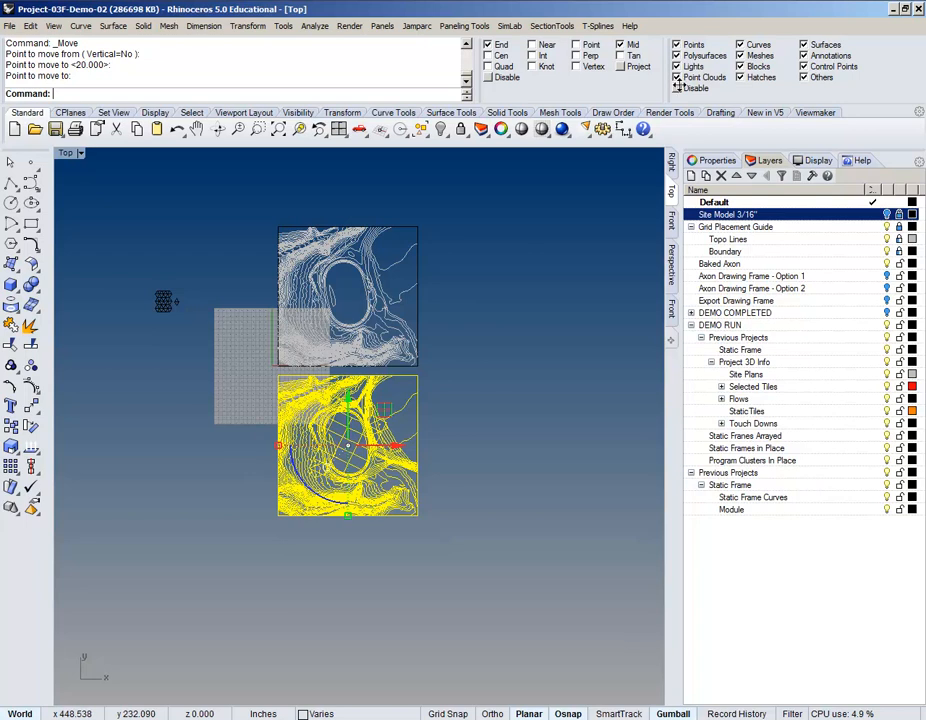
# Step: Enable projected object snaps and move the selected site drawing from its lower-left corner onto the placement guide's matching corner
pyautogui.click(620, 66)
pyautogui.scroll(6, 314, 384)
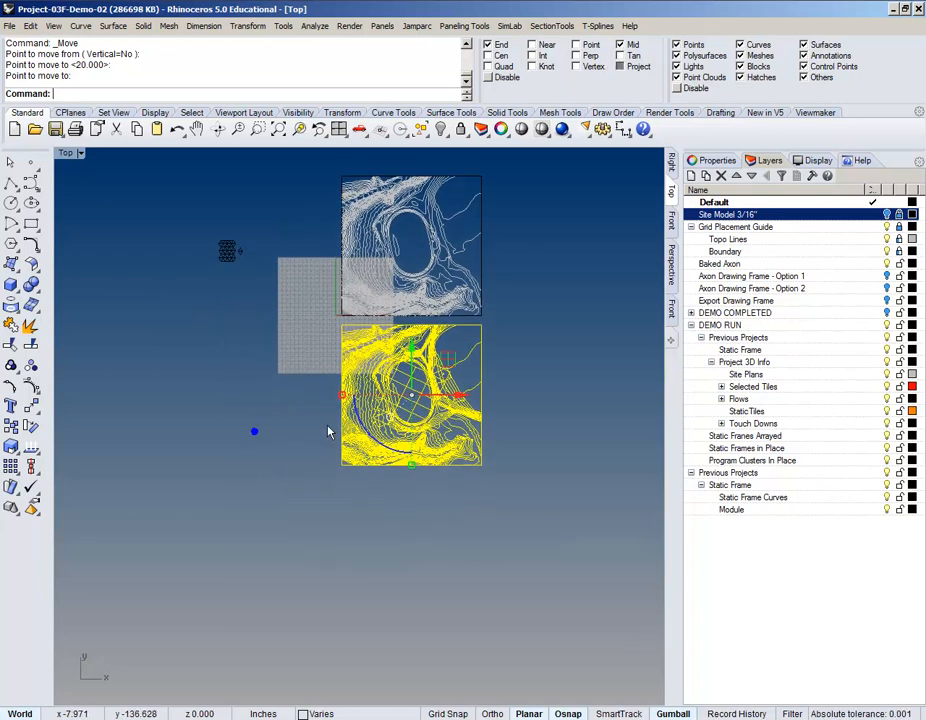
pyautogui.write('M')
pyautogui.press('Return')
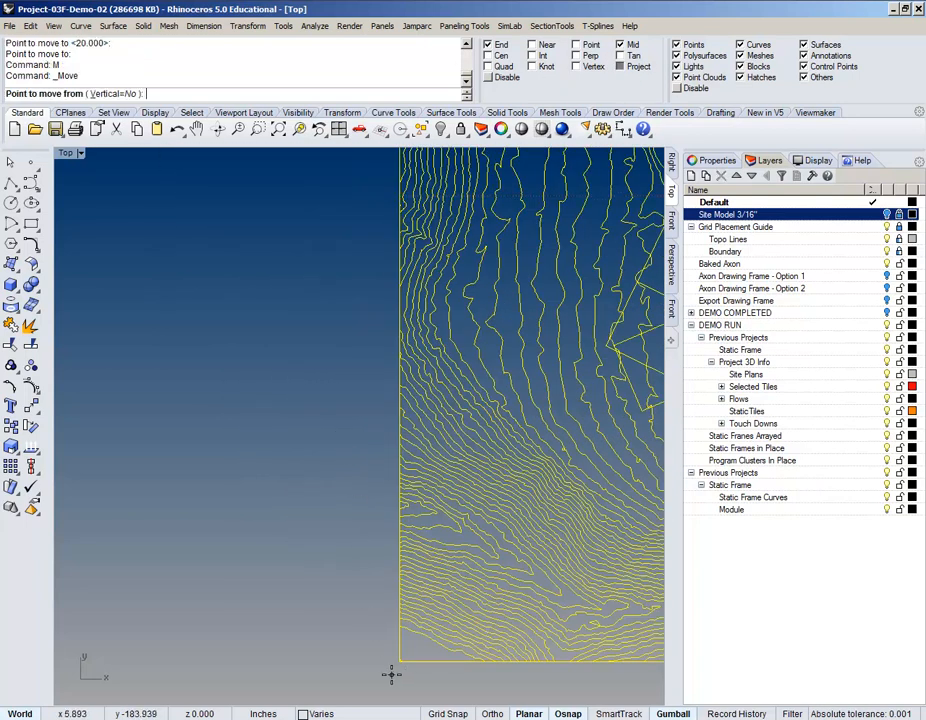
pyautogui.scroll(5, 392, 668)
pyautogui.click(412, 637)
pyautogui.scroll(-6, 410, 640)
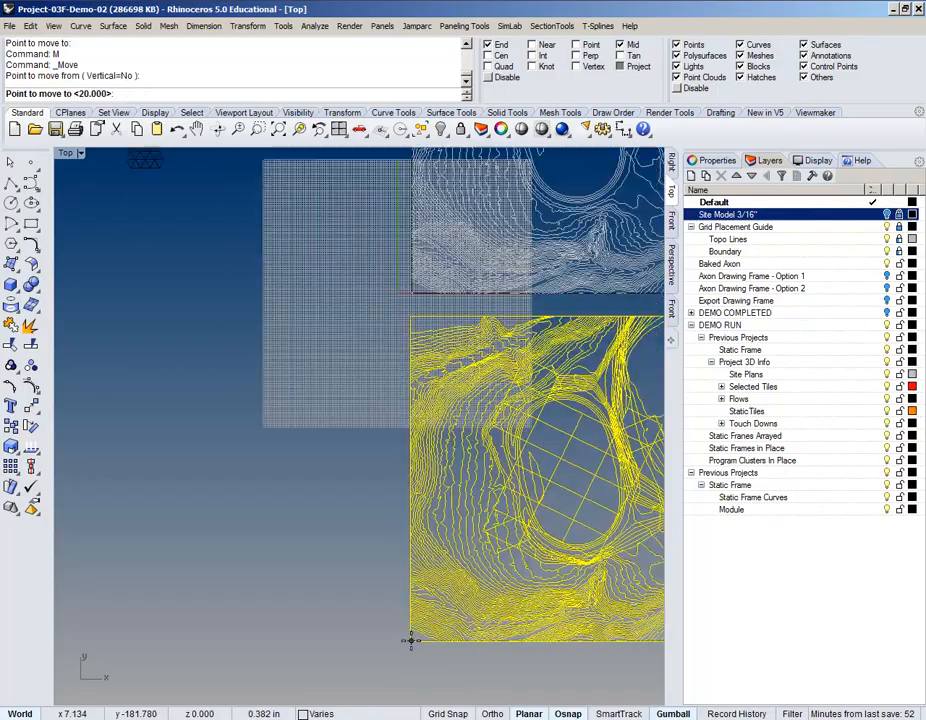
pyautogui.scroll(-2, 424, 523)
pyautogui.scroll(4, 420, 452)
pyautogui.scroll(5, 423, 407)
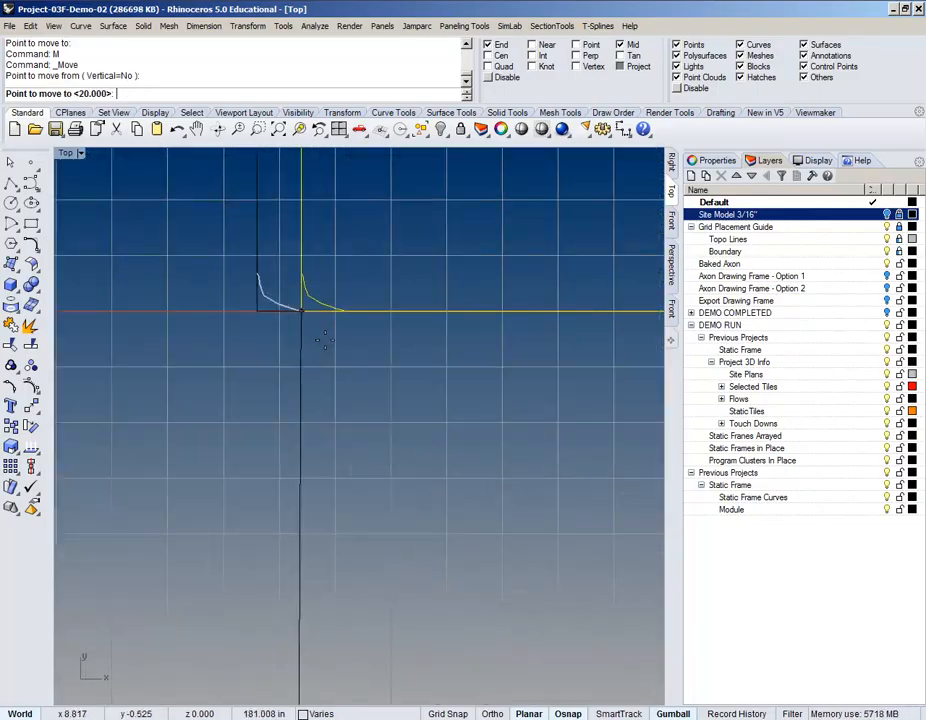
pyautogui.click(194, 287)
# Step: Hide the Grid Placement Guide layer and deselect the aligned site drawing
pyautogui.scroll(-20, 203, 366)
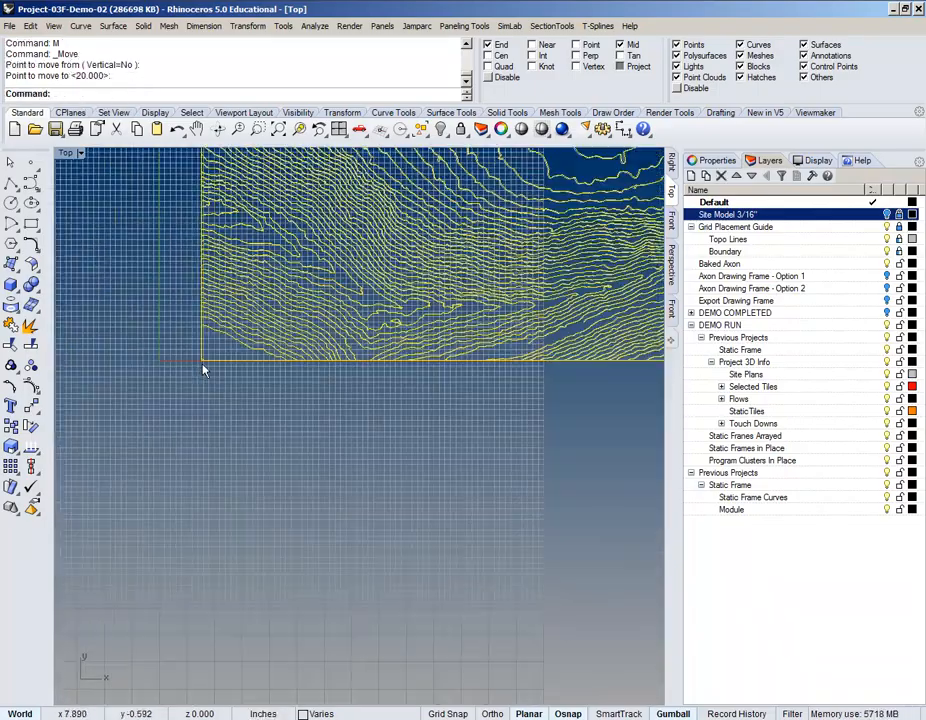
pyautogui.moveTo(308, 350); pyautogui.dragTo(325, 467, button='right')
pyautogui.scroll(10, 288, 409)
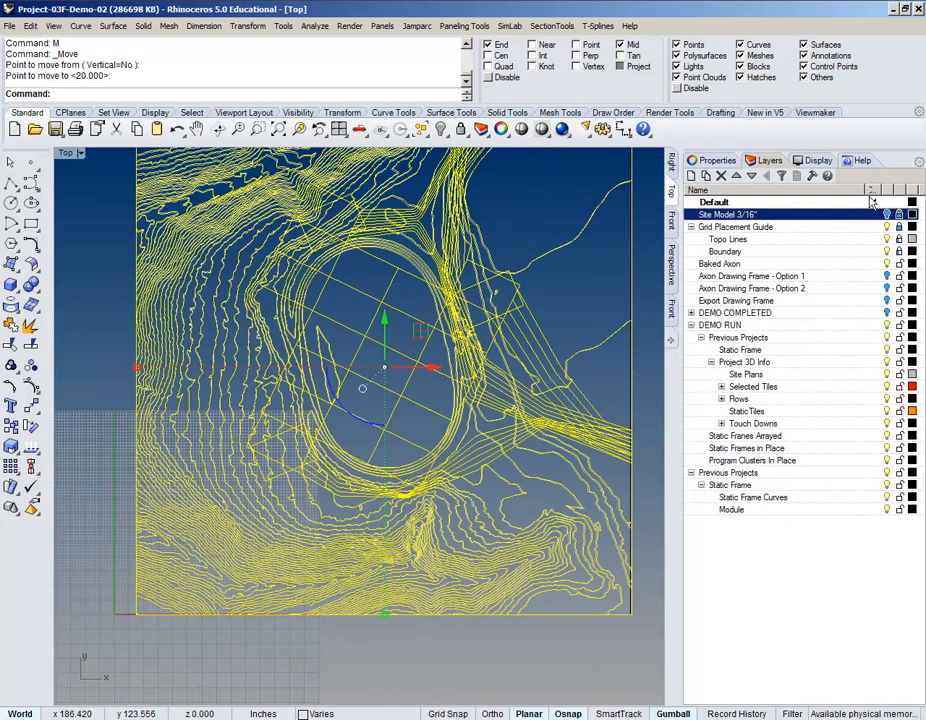
pyautogui.click(893, 227)
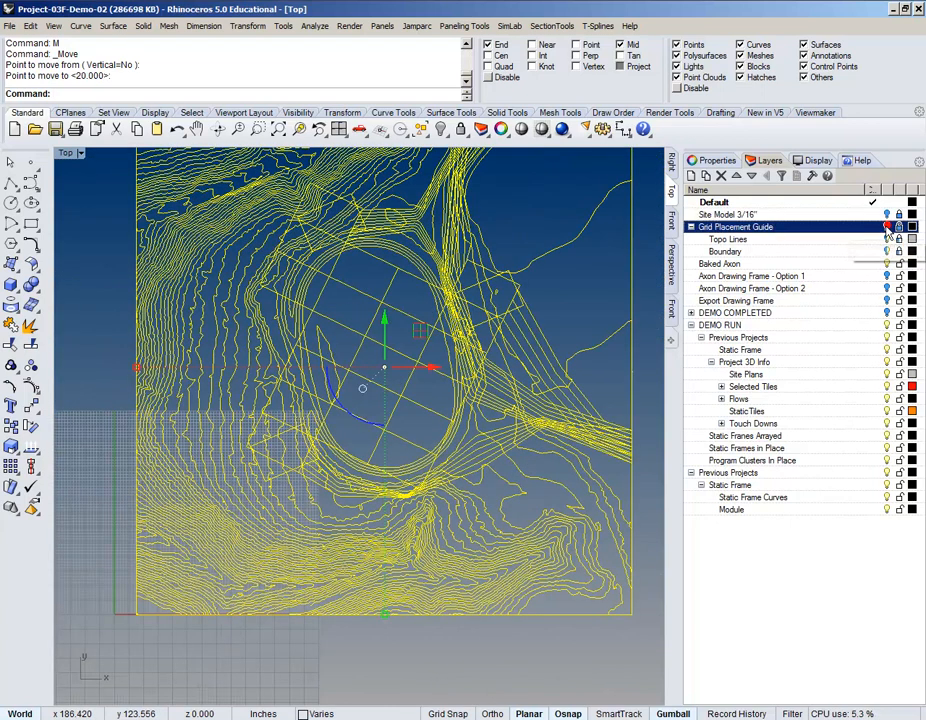
pyautogui.moveTo(346, 452); pyautogui.dragTo(334, 483, button='right')
pyautogui.press('Escape')
pyautogui.scroll(-3, 434, 383)
pyautogui.moveTo(416, 408); pyautogui.dragTo(413, 379, button='right')
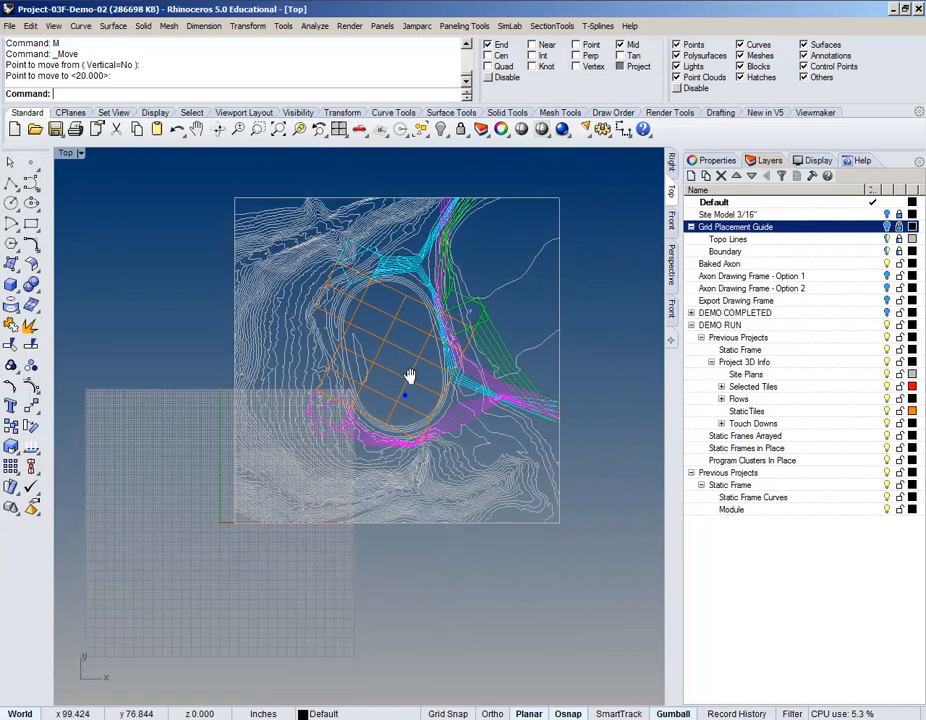
# Step: Lock the Site Plans, Selected Tiles and Flows layers under Project 3D Info
pyautogui.click(900, 377)
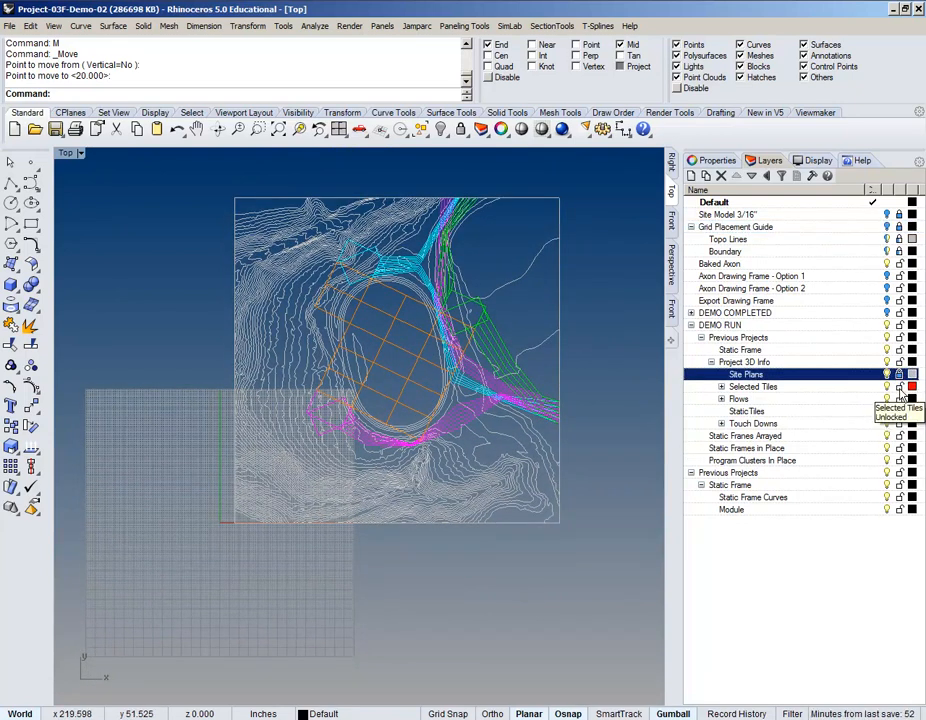
pyautogui.click(899, 387)
pyautogui.click(899, 398)
# Step: Hide the Flows, Site Plans and Touch Downs layers, keeping the Static Tiles and Selected Tiles layers displayed
pyautogui.click(886, 398)
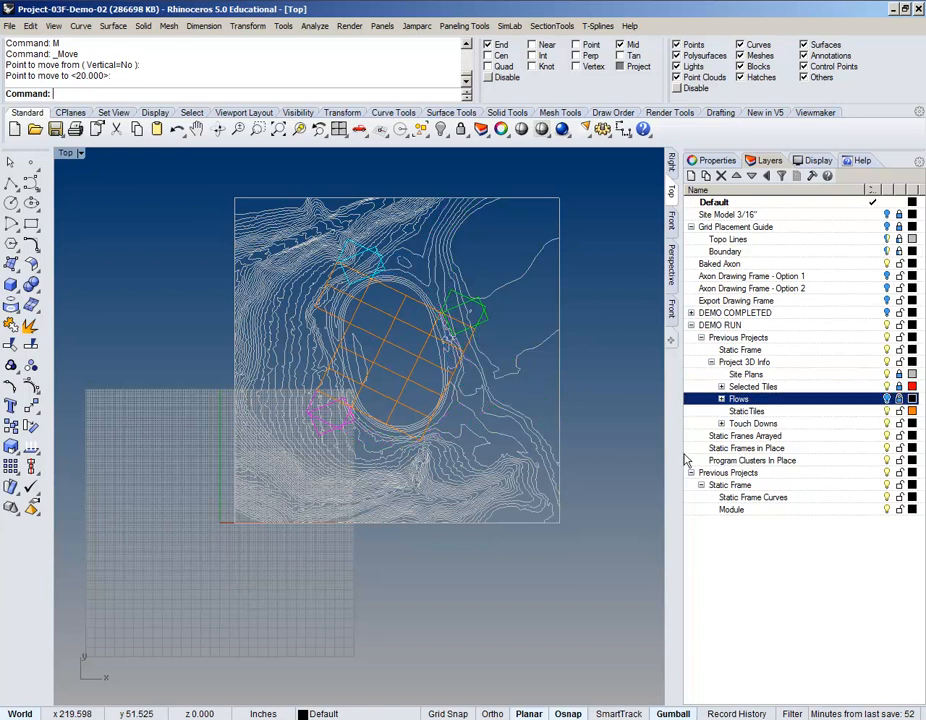
pyautogui.click(887, 374)
pyautogui.moveTo(296, 454); pyautogui.dragTo(334, 453, button='right')
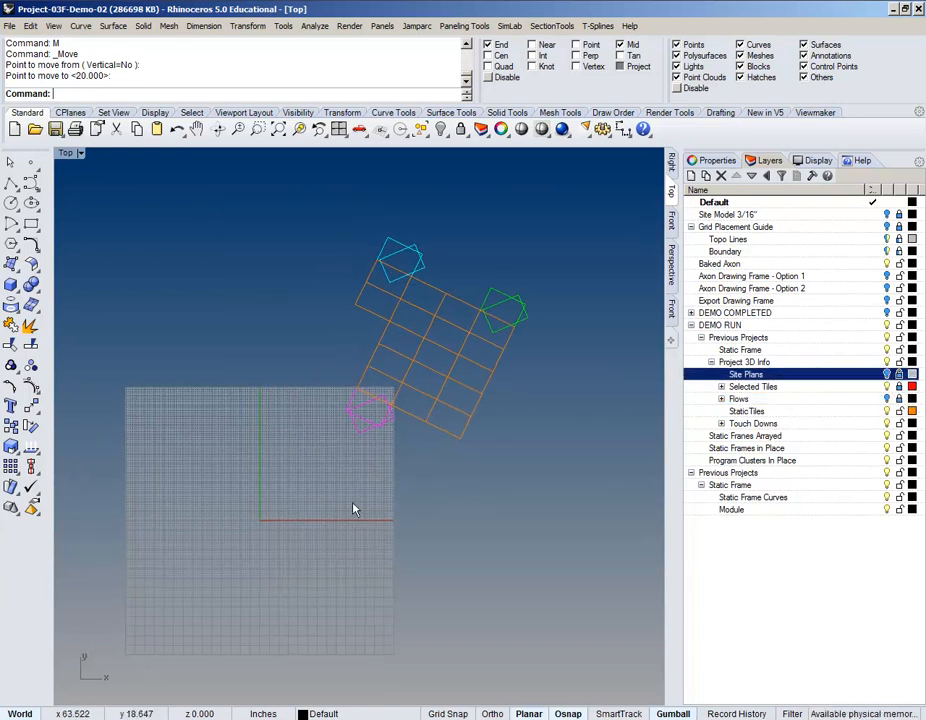
pyautogui.click(882, 424)
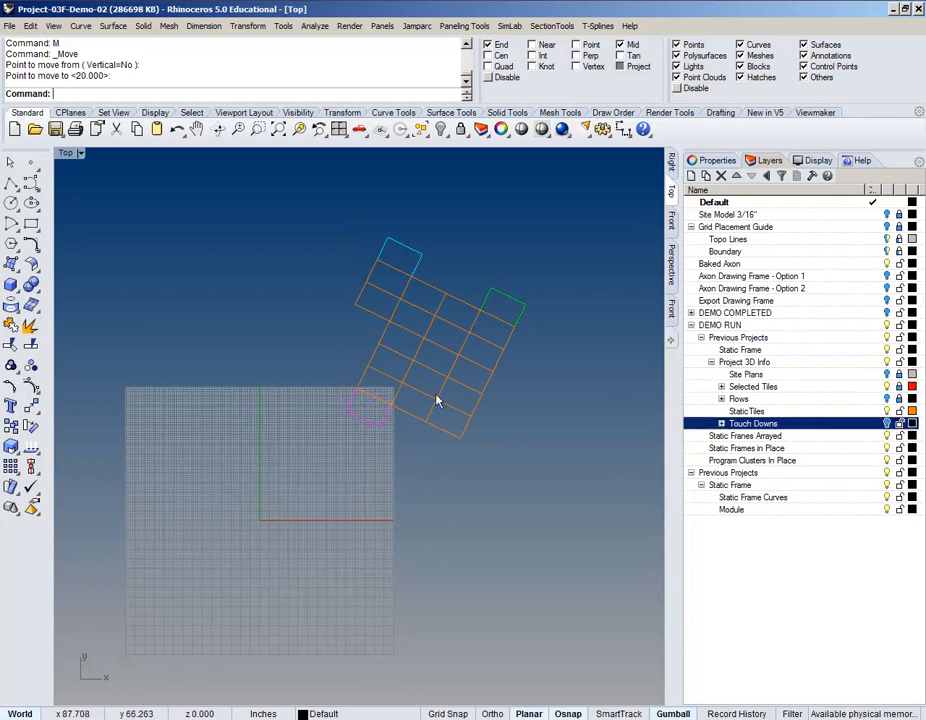
pyautogui.moveTo(394, 451); pyautogui.dragTo(422, 393, button='right')
pyautogui.moveTo(465, 479); pyautogui.dragTo(480, 337, button='right')
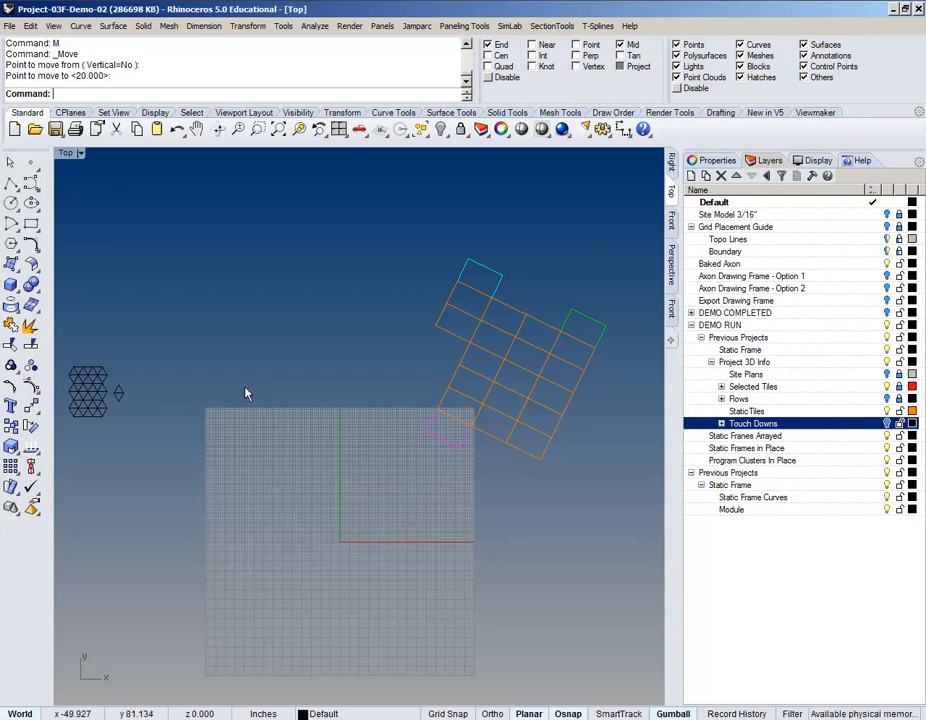
# Step: Select the lower and upper halves of the arrayed frame cluster to check how they are grouped
pyautogui.moveTo(246, 392); pyautogui.dragTo(238, 426, button='right')
pyautogui.scroll(3, 184, 424)
pyautogui.moveTo(166, 430); pyautogui.dragTo(182, 428, button='right')
pyautogui.scroll(4, 229, 438)
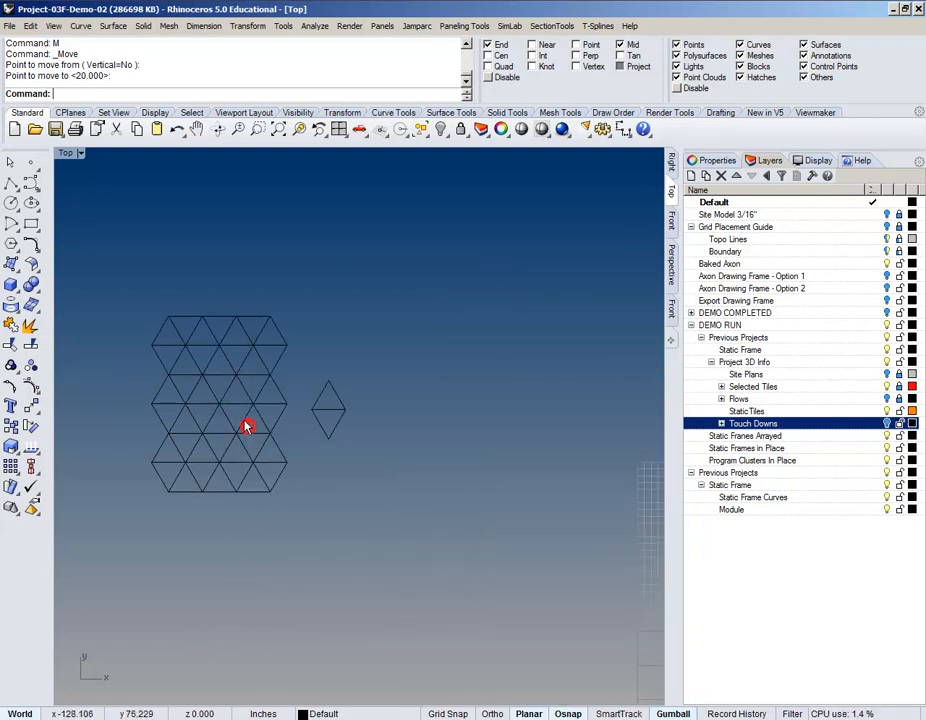
pyautogui.click(244, 411)
pyautogui.press('Return')
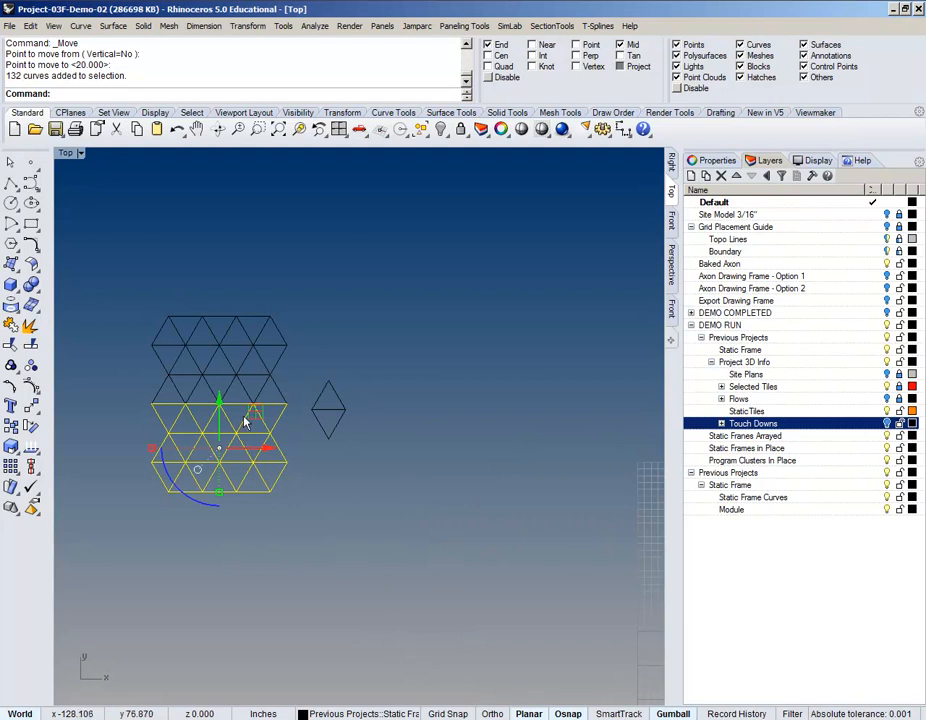
pyautogui.scroll(-3, 240, 432)
pyautogui.scroll(4, 245, 420)
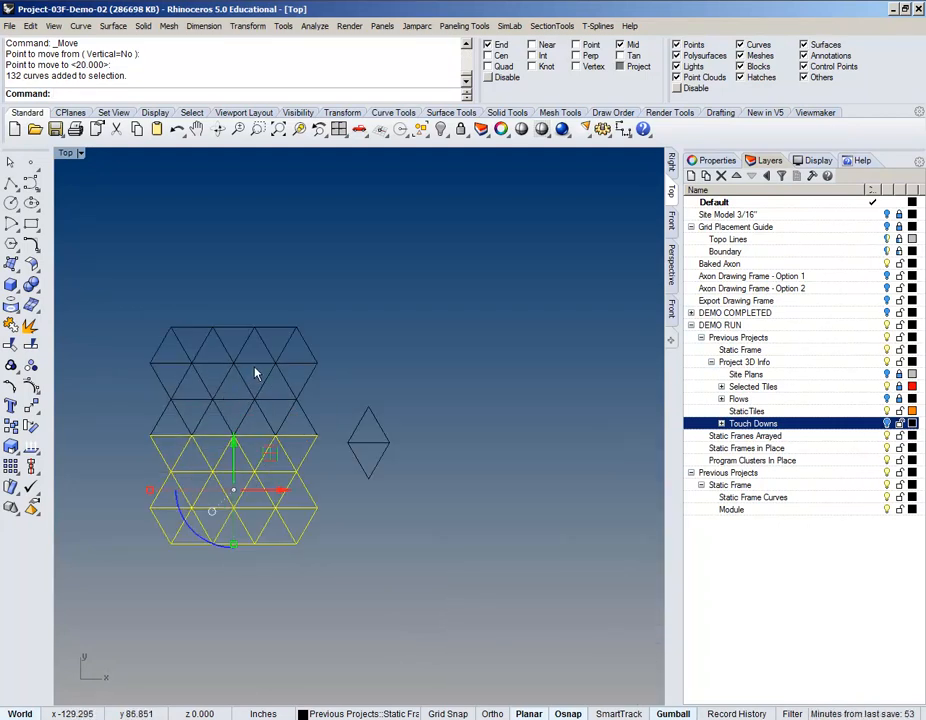
pyautogui.keyDown('shift'); pyautogui.click(282, 390); pyautogui.keyUp('shift')
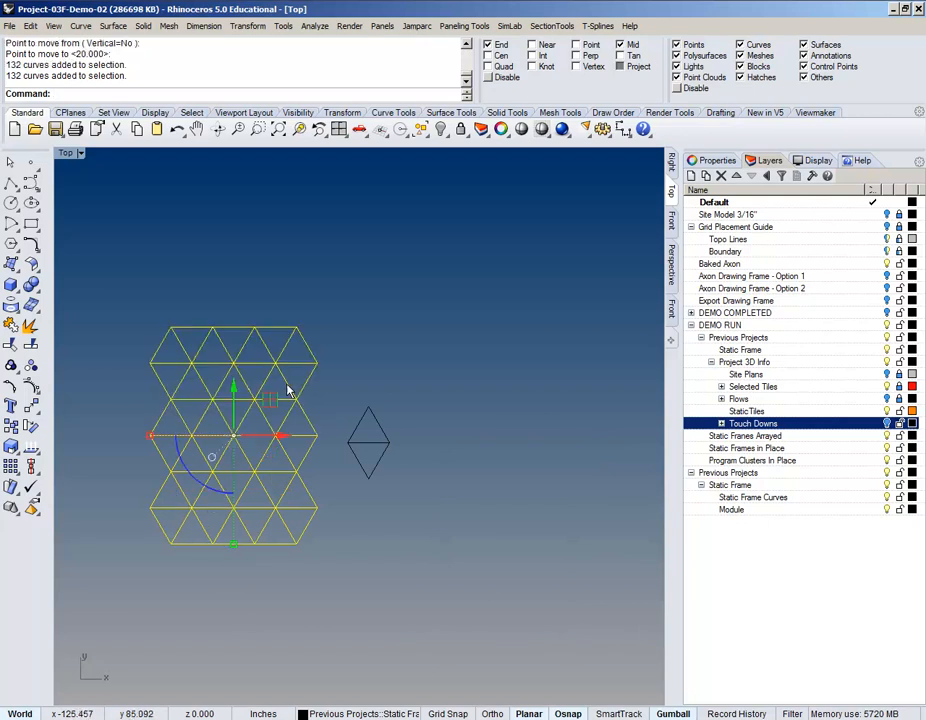
# Step: Move the single diamond module away from the frame cluster so it sits clear below it
pyautogui.scroll(-2, 287, 388)
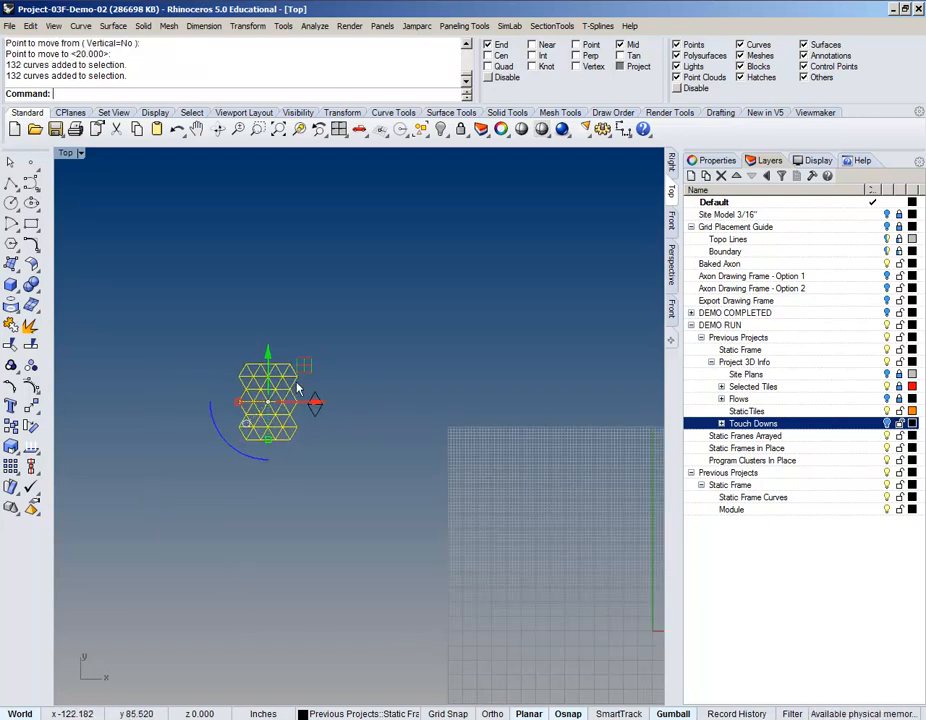
pyautogui.scroll(3, 313, 403)
pyautogui.moveTo(307, 405); pyautogui.dragTo(345, 352, button='right')
pyautogui.scroll(-2, 362, 467)
pyautogui.moveTo(345, 352); pyautogui.dragTo(372, 518)
# Step: Group both halves of the frame cluster into one group and turn off the gumball
pyautogui.moveTo(343, 422); pyautogui.dragTo(276, 311)
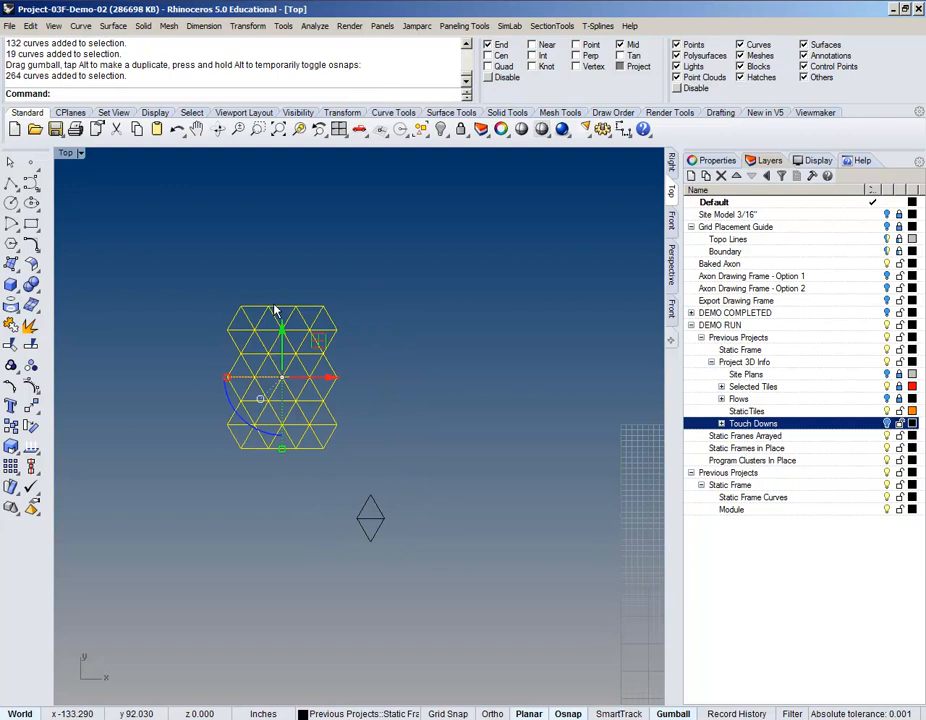
pyautogui.hotkey('ctrl', 'g')
pyautogui.scroll(-3, 265, 380)
pyautogui.moveTo(267, 382); pyautogui.dragTo(263, 381, button='right')
pyautogui.click(672, 713)
# Step: Start a rectangular array of the grouped frame cluster with 4 copies in X, 4 in Y and the default single Z level
pyautogui.scroll(3, 266, 462)
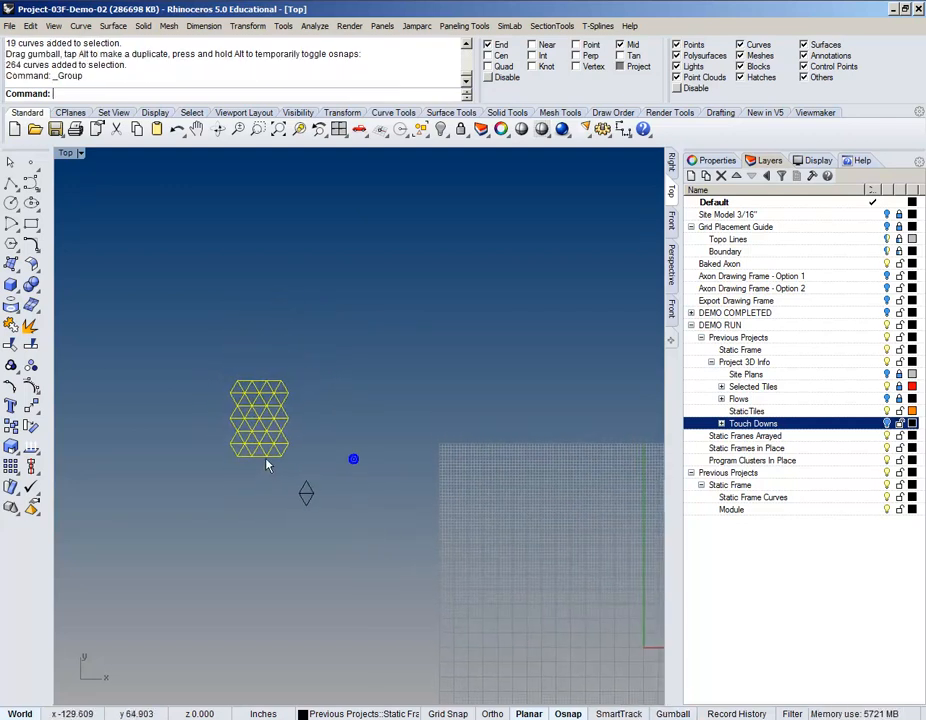
pyautogui.press('Return')
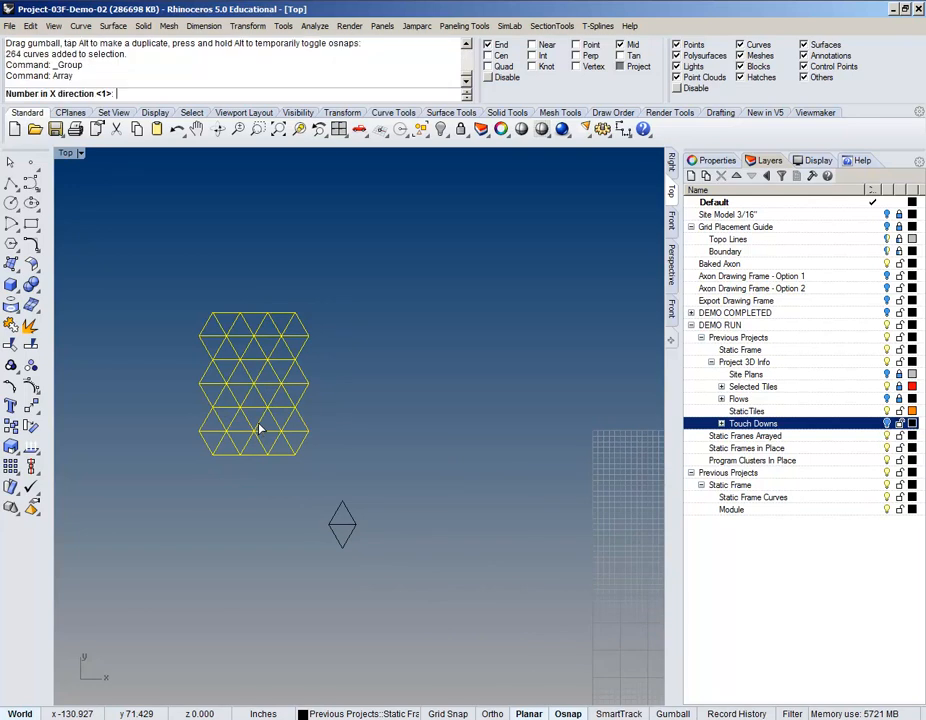
pyautogui.scroll(-7, 160, 454)
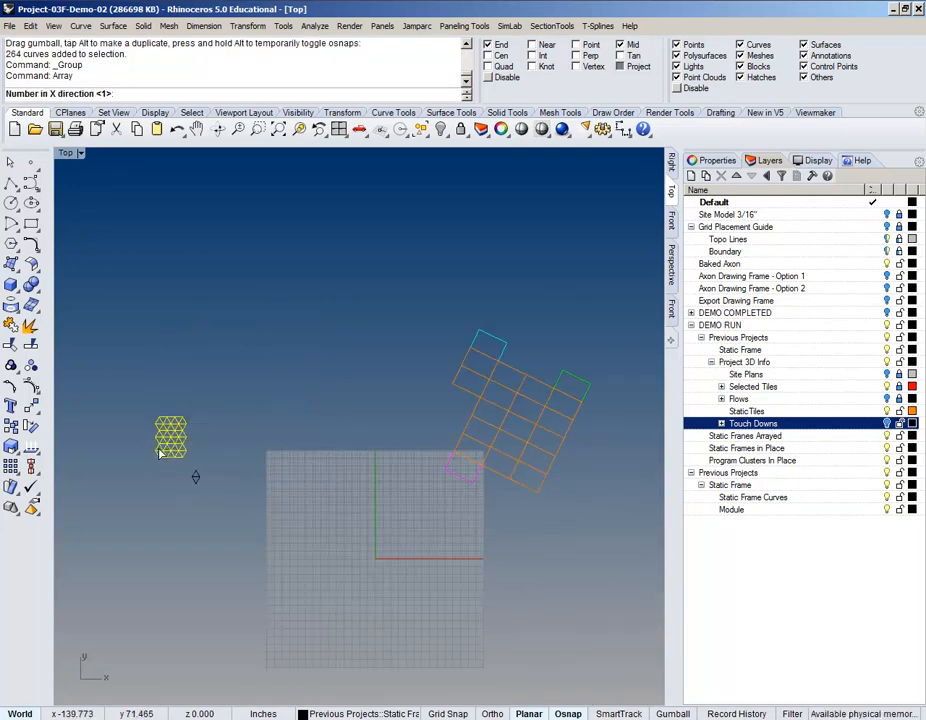
pyautogui.moveTo(160, 454); pyautogui.dragTo(190, 444, button='right')
pyautogui.scroll(5, 190, 448)
pyautogui.scroll(-5, 190, 448)
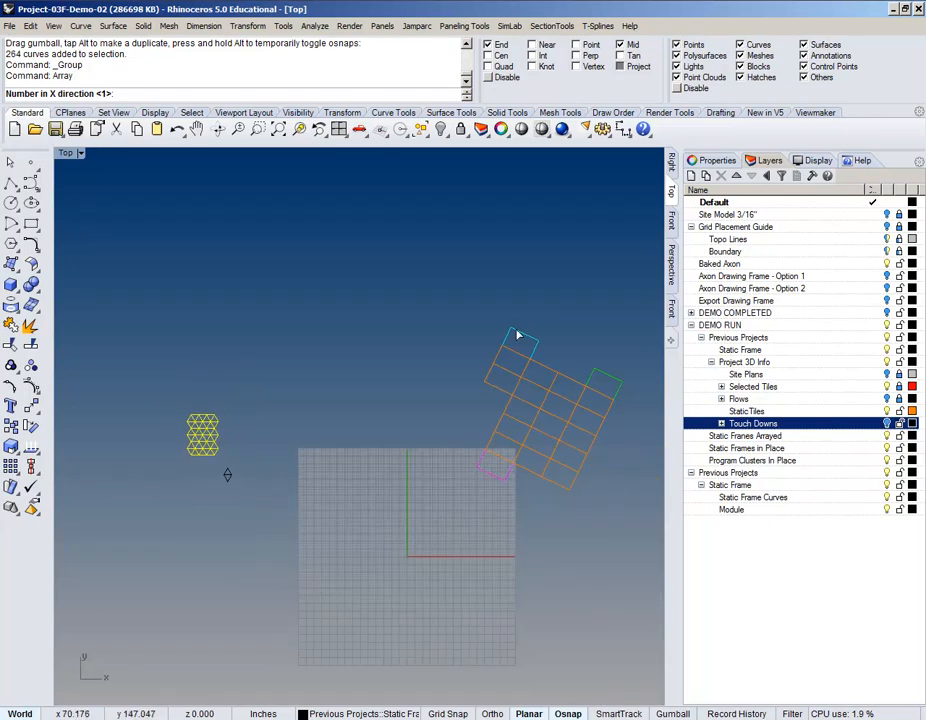
pyautogui.scroll(3, 504, 366)
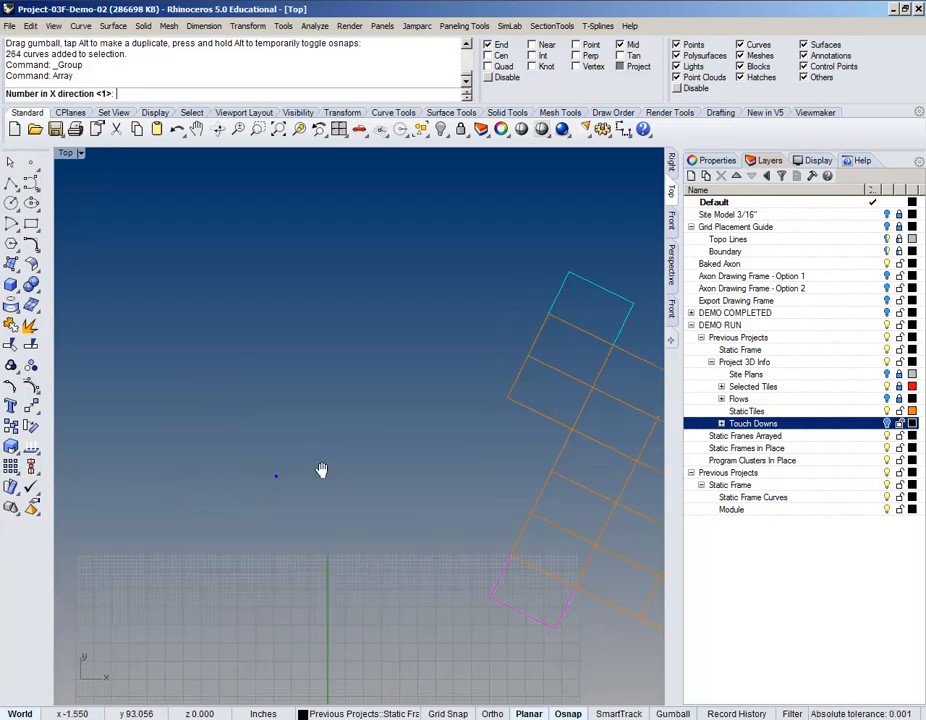
pyautogui.scroll(-7, 277, 482)
pyautogui.moveTo(277, 482); pyautogui.dragTo(510, 418, button='right')
pyautogui.moveTo(325, 454); pyautogui.dragTo(364, 410, button='right')
pyautogui.scroll(10, 364, 410)
pyautogui.scroll(4, 296, 356)
pyautogui.scroll(-2, 310, 454)
pyautogui.write('4')
pyautogui.press('Return')
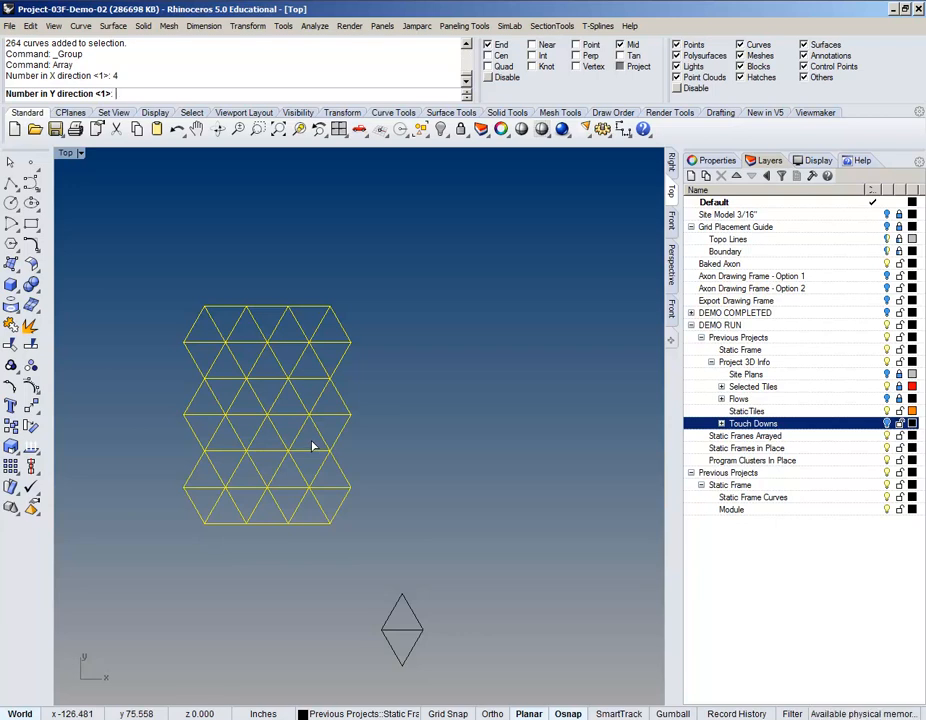
pyautogui.press('Return')
pyautogui.press('Return')
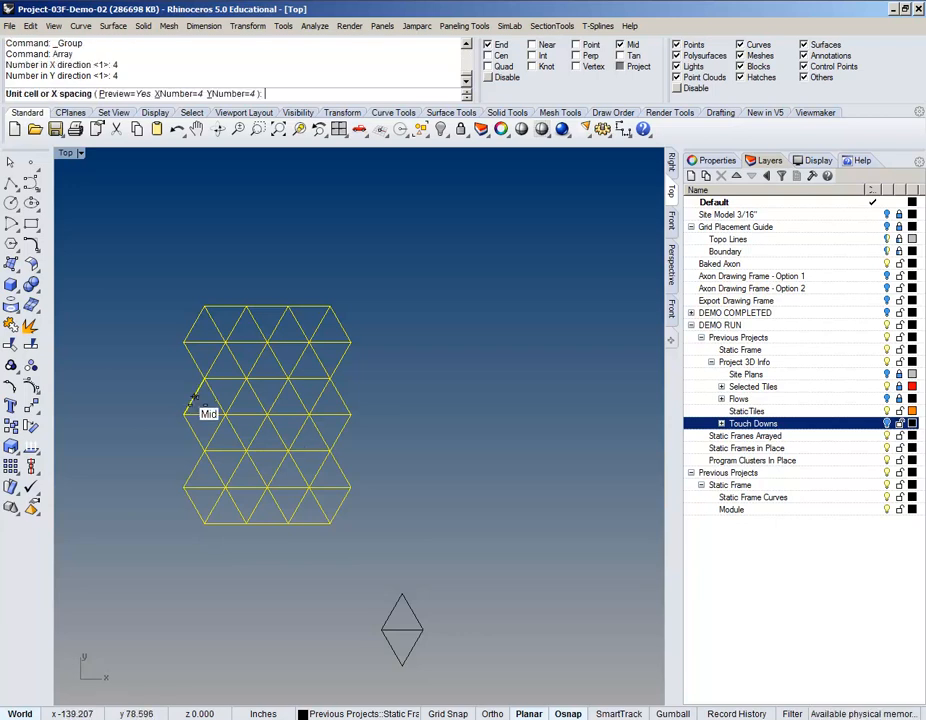
# Step: Define the array's unit cell from the cluster's lower corner with spacing 20 in X and 25.9808 in Y, and accept the array
pyautogui.click(203, 521)
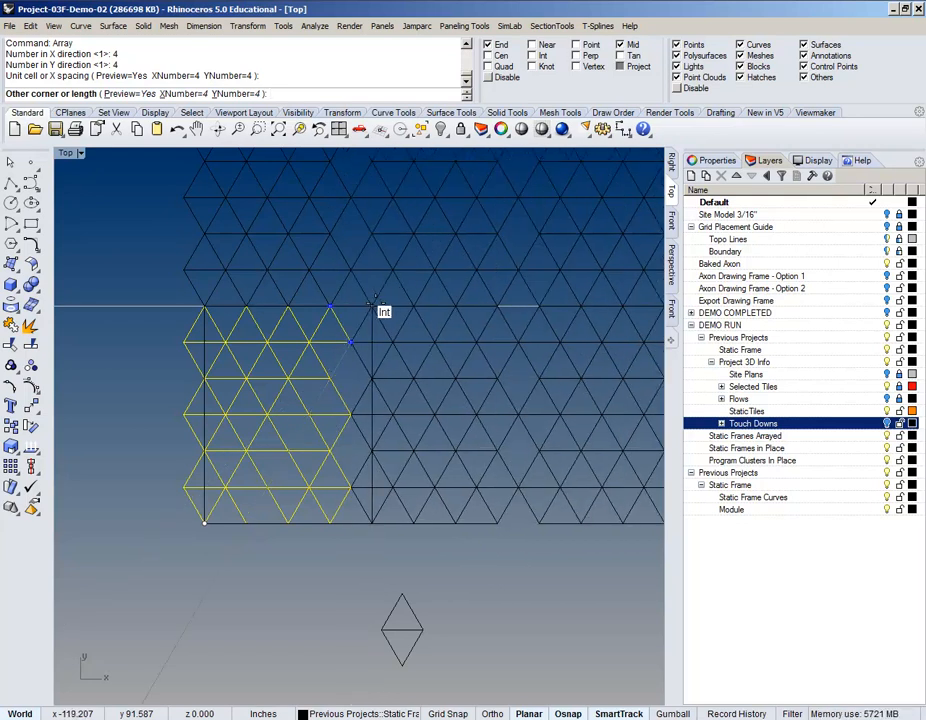
pyautogui.click(375, 302)
pyautogui.scroll(-5, 374, 306)
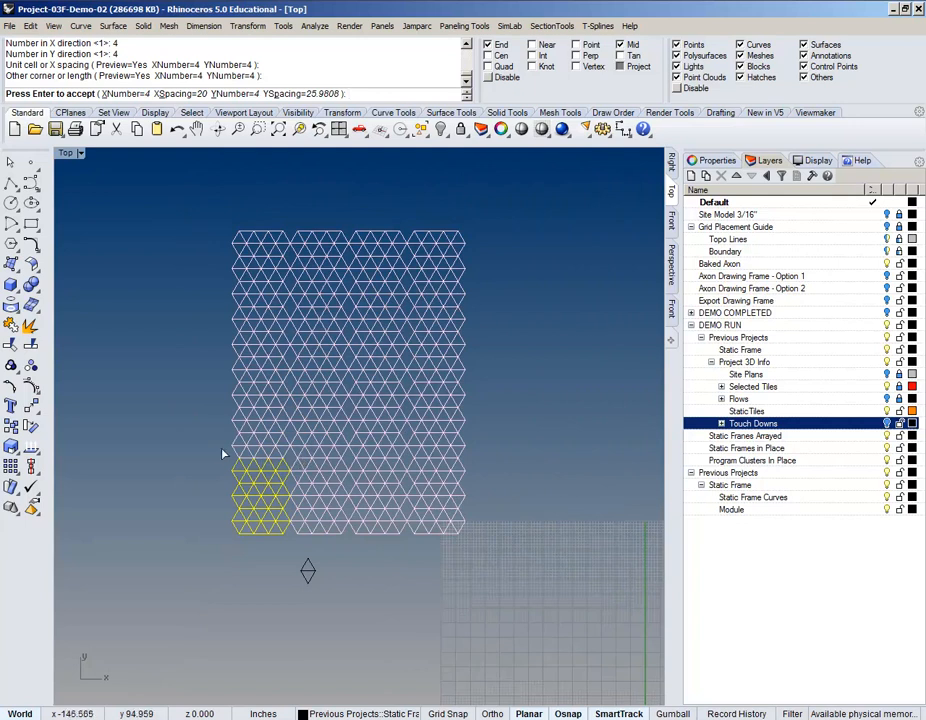
pyautogui.press('Return')
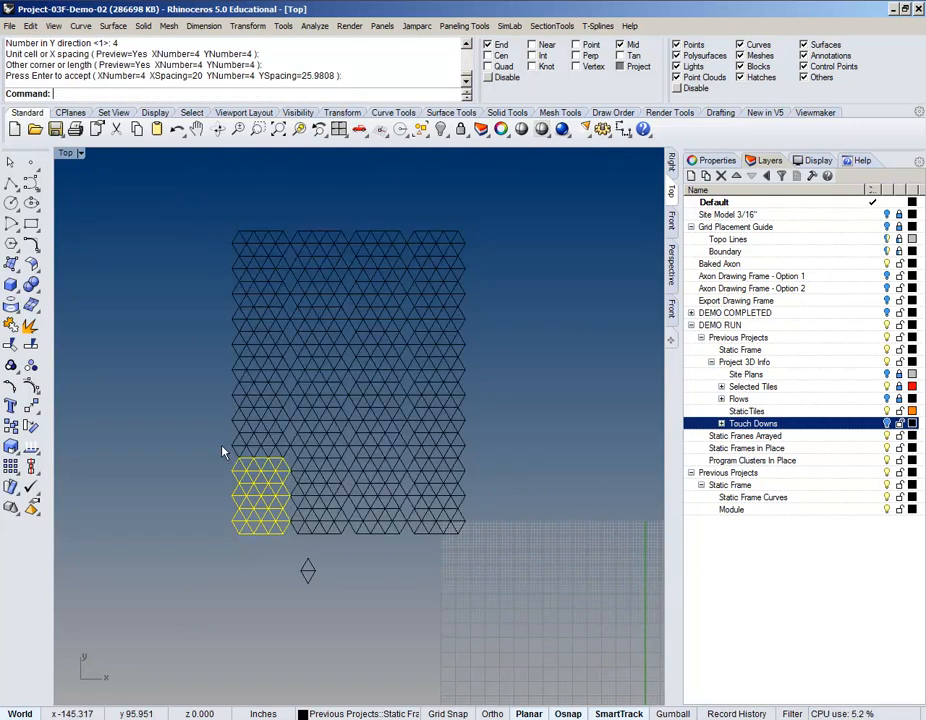
# Step: Examine the arrayed clusters in Top view and the selected cluster in Perspective, returning to Top view near the diamond module
pyautogui.scroll(6, 240, 441)
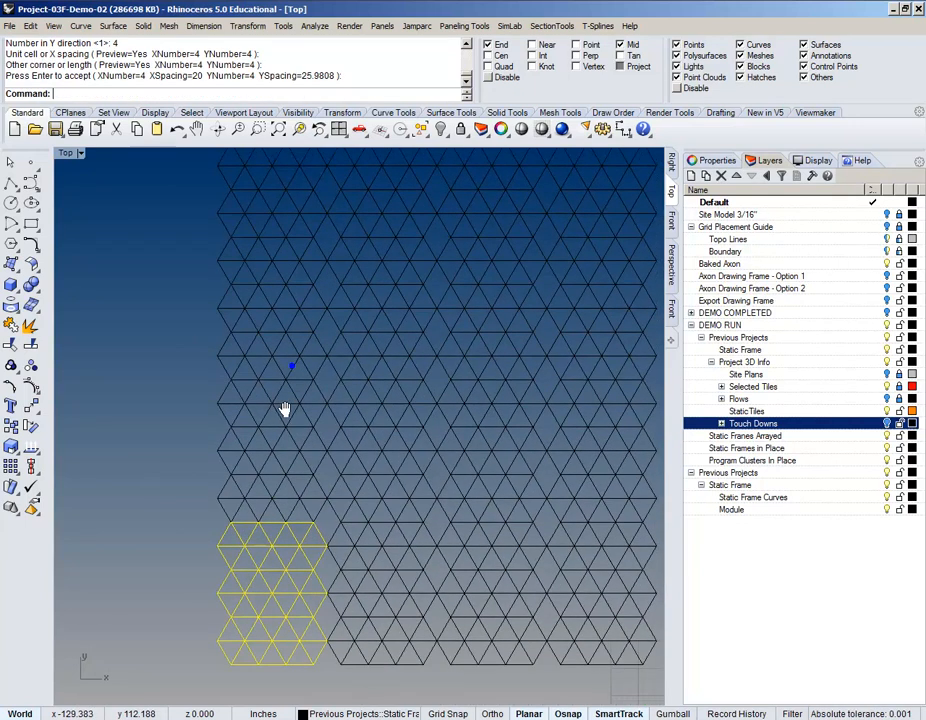
pyautogui.scroll(-3, 312, 386)
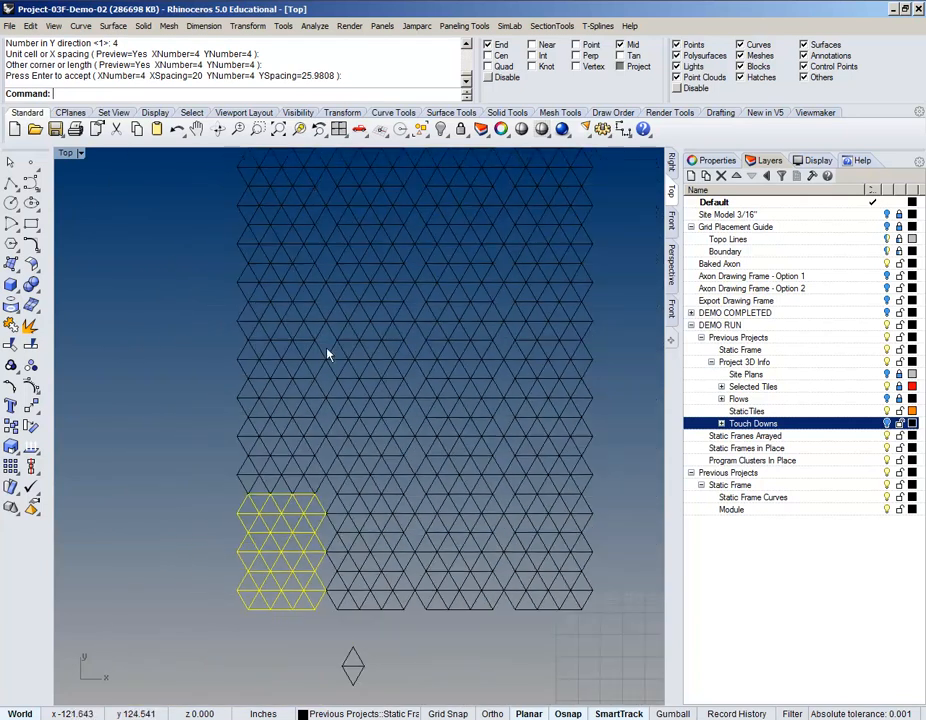
pyautogui.moveTo(323, 186); pyautogui.dragTo(322, 199, button='right')
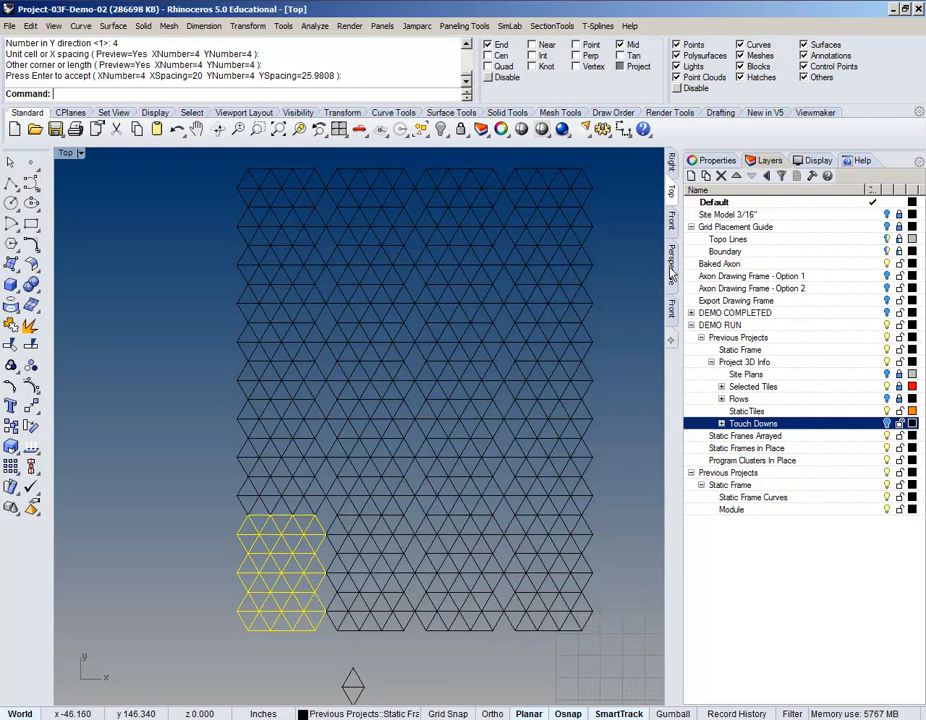
pyautogui.moveTo(286, 505); pyautogui.dragTo(285, 451, button='right')
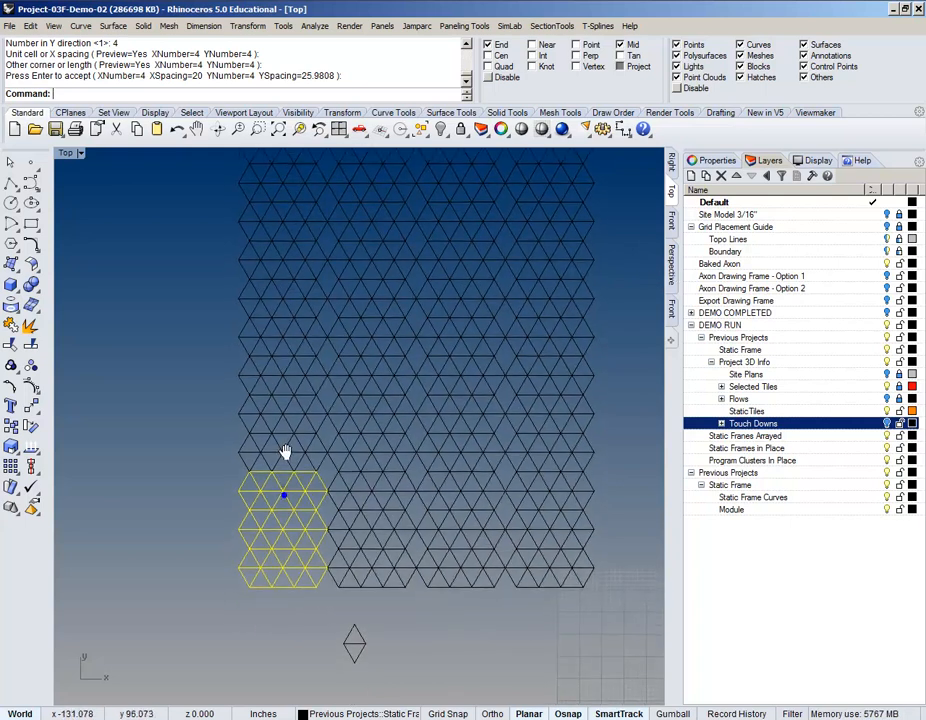
pyautogui.click(672, 262)
pyautogui.write('ZS')
pyautogui.press('Return')
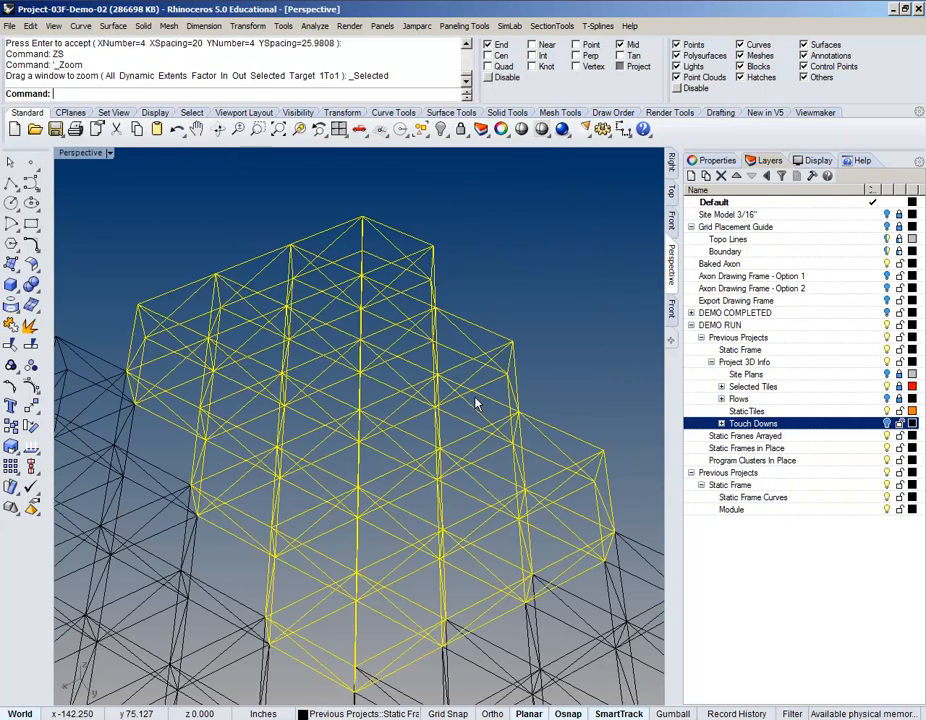
pyautogui.keyDown('shift'); pyautogui.moveTo(426, 422); pyautogui.dragTo(598, 238, button='right'); pyautogui.keyUp('shift')
pyautogui.click(670, 195)
pyautogui.moveTo(393, 440); pyautogui.dragTo(391, 409, button='right')
pyautogui.scroll(6, 350, 465)
pyautogui.moveTo(341, 450); pyautogui.dragTo(336, 254, button='right')
pyautogui.scroll(2, 370, 536)
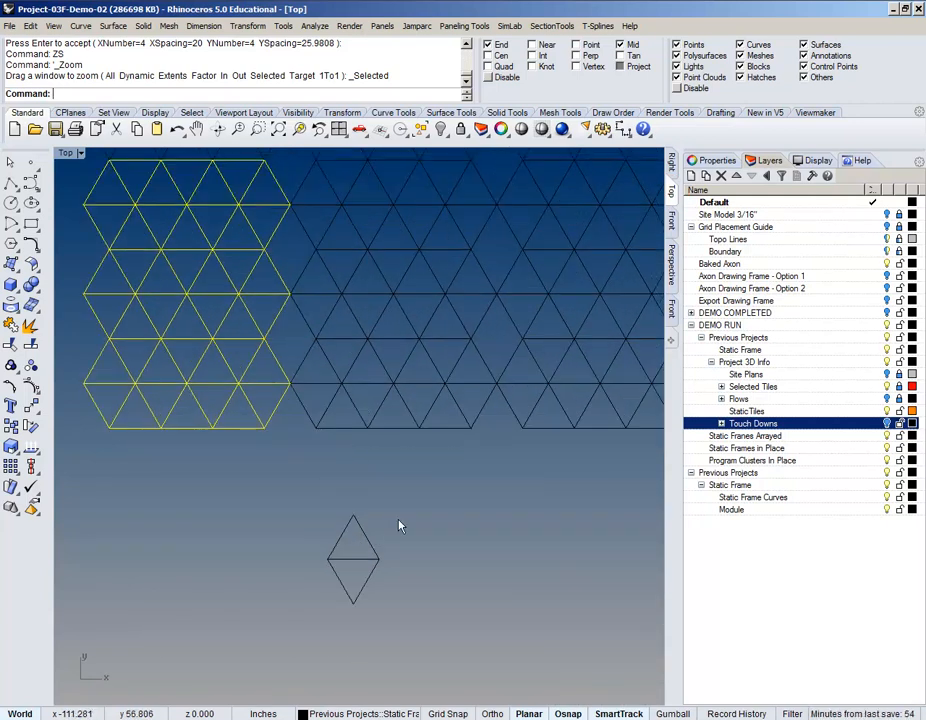
pyautogui.moveTo(401, 511); pyautogui.dragTo(271, 639)
pyautogui.moveTo(363, 604); pyautogui.dragTo(368, 555, button='right')
pyautogui.scroll(4, 360, 546)
pyautogui.moveTo(335, 458); pyautogui.dragTo(337, 494, button='right')
pyautogui.click(411, 463)
pyautogui.click(380, 506)
pyautogui.click(449, 366)
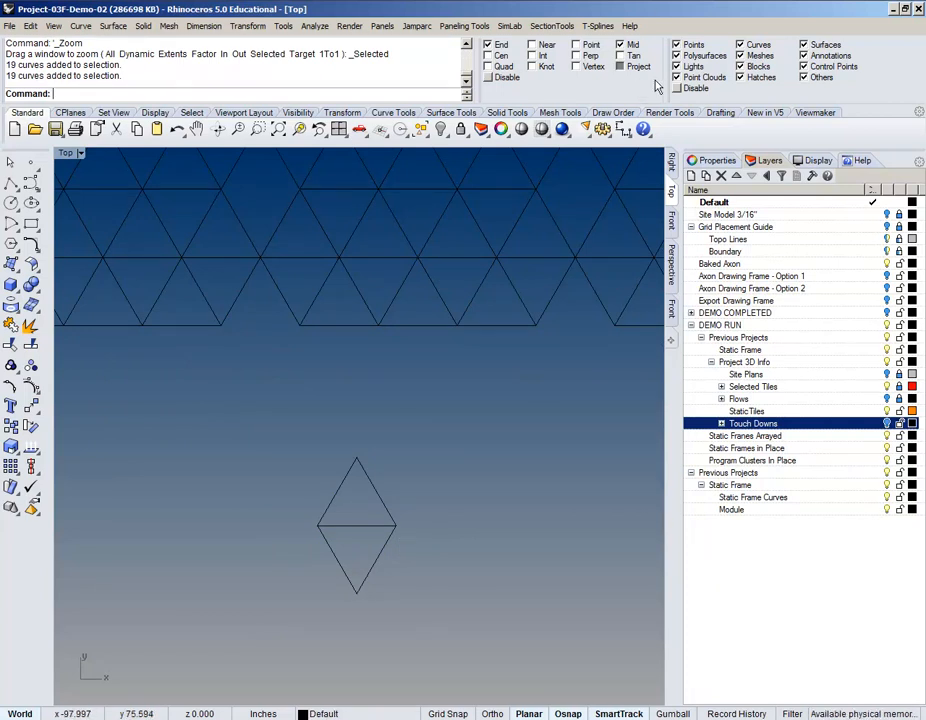
pyautogui.press('Return')
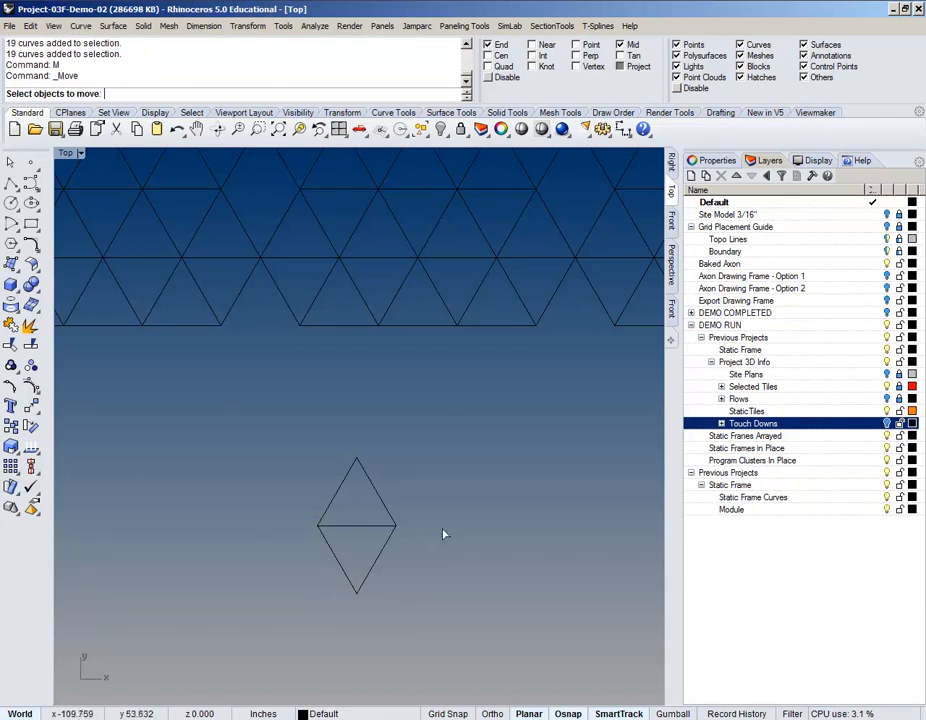
pyautogui.moveTo(448, 490); pyautogui.dragTo(336, 592)
pyautogui.write('m')
pyautogui.press('Return')
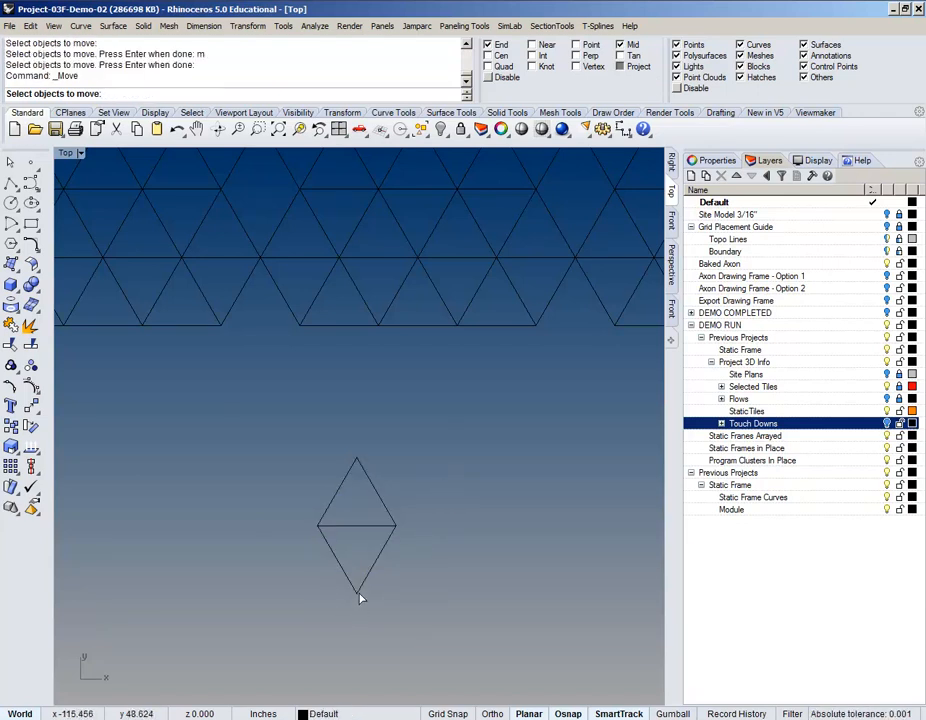
pyautogui.click(359, 594)
pyautogui.press('Return')
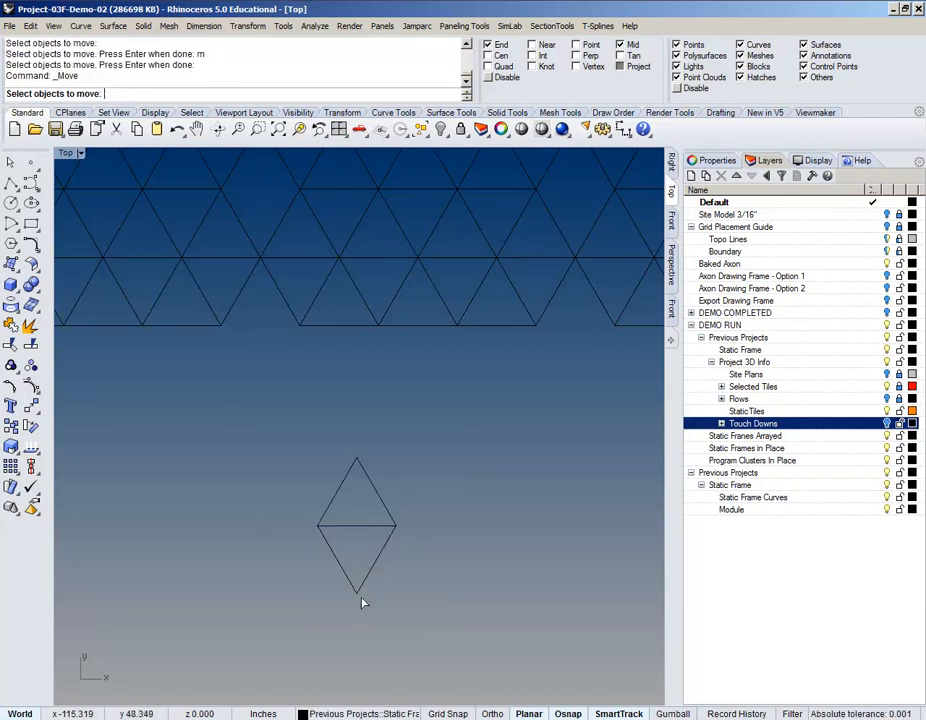
pyautogui.click(360, 598)
pyautogui.press('Return')
pyautogui.click(356, 594)
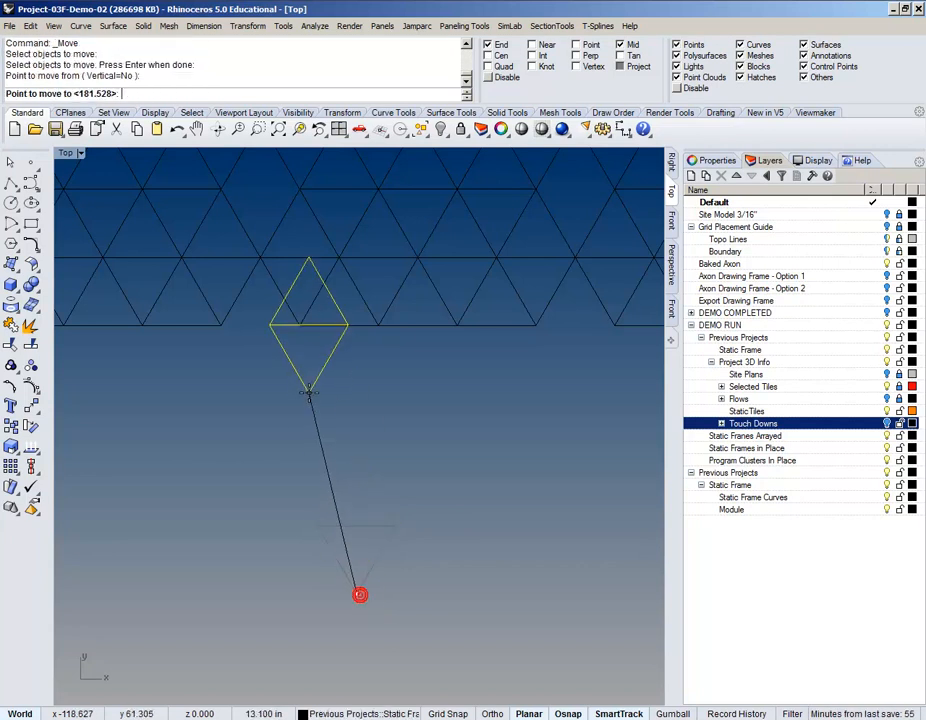
pyautogui.press('Escape')
# Step: Move the diamond module by its upper vertex into the lowest gap between the first and second cluster columns, and select it there
pyautogui.moveTo(309, 424); pyautogui.dragTo(342, 495, button='right')
pyautogui.write('m')
pyautogui.press('Return')
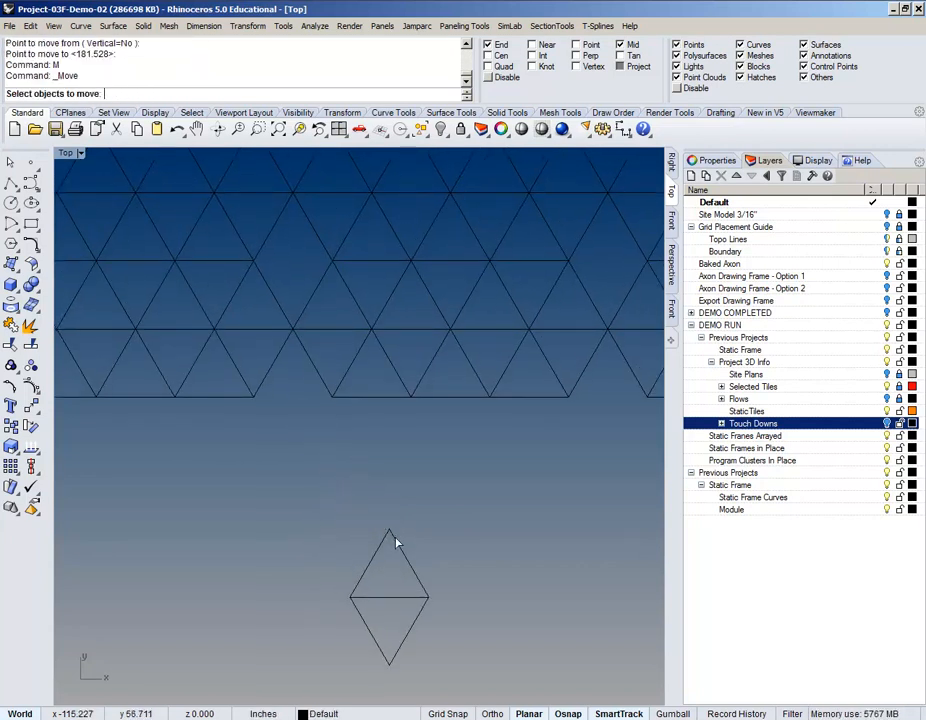
pyautogui.click(394, 539)
pyautogui.press('Return')
pyautogui.click(389, 527)
pyautogui.moveTo(309, 364); pyautogui.dragTo(341, 519, button='right')
pyautogui.click(323, 346)
pyautogui.scroll(-3, 347, 439)
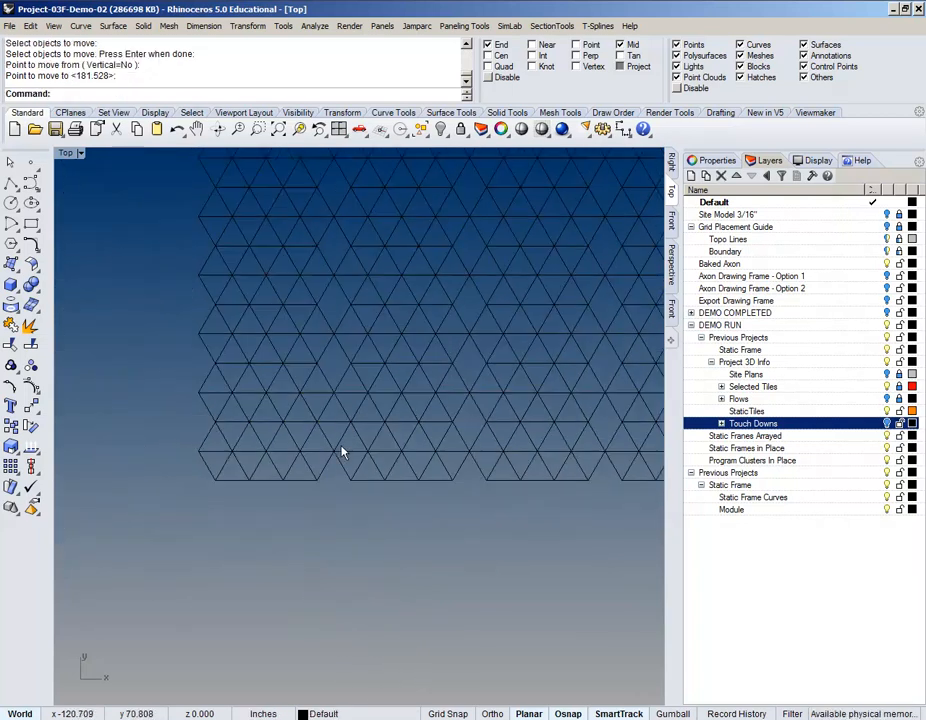
pyautogui.scroll(5, 331, 418)
pyautogui.click(335, 427)
pyautogui.scroll(-8, 335, 423)
pyautogui.moveTo(334, 420); pyautogui.dragTo(275, 535, button='right')
pyautogui.scroll(-8, 275, 534)
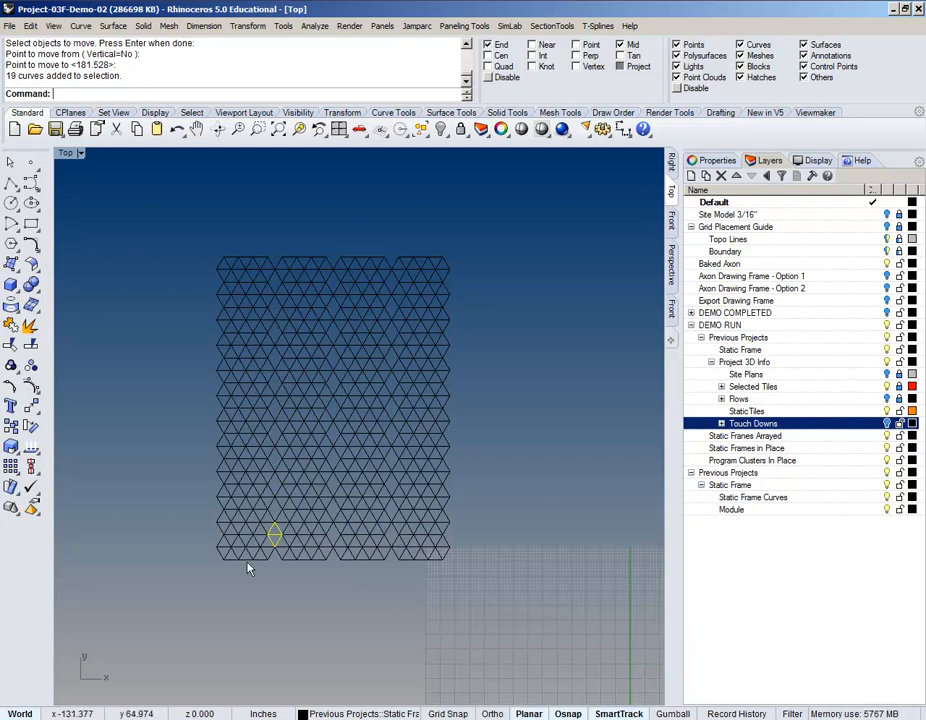
pyautogui.scroll(4, 262, 548)
pyautogui.press('Return')
pyautogui.write('3')
pyautogui.press('Return')
pyautogui.write('1')
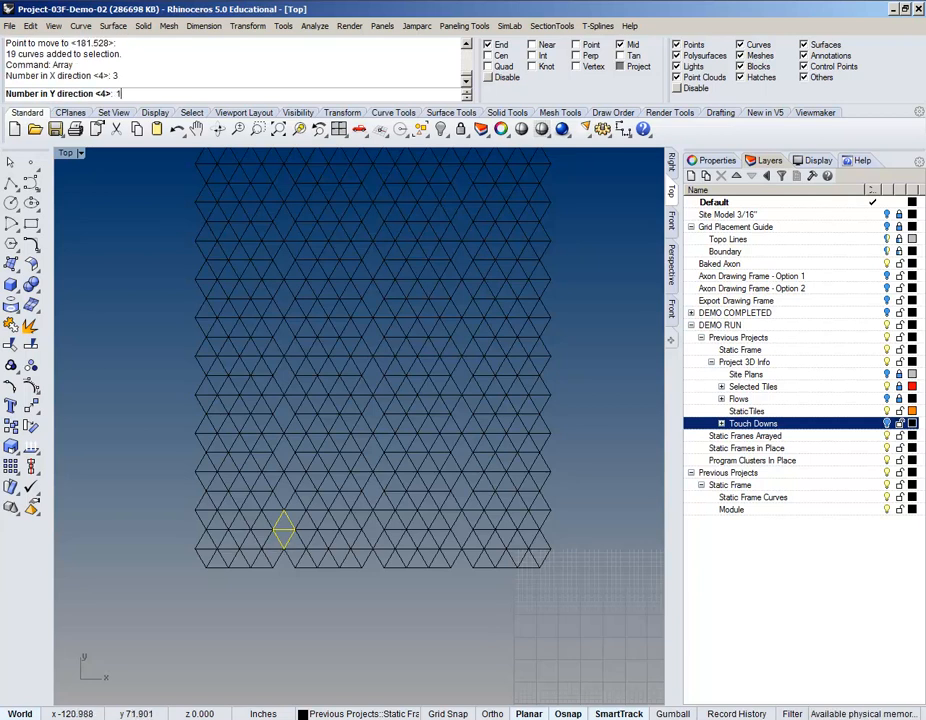
pyautogui.write('0')
pyautogui.press('Return')
pyautogui.press('Return')
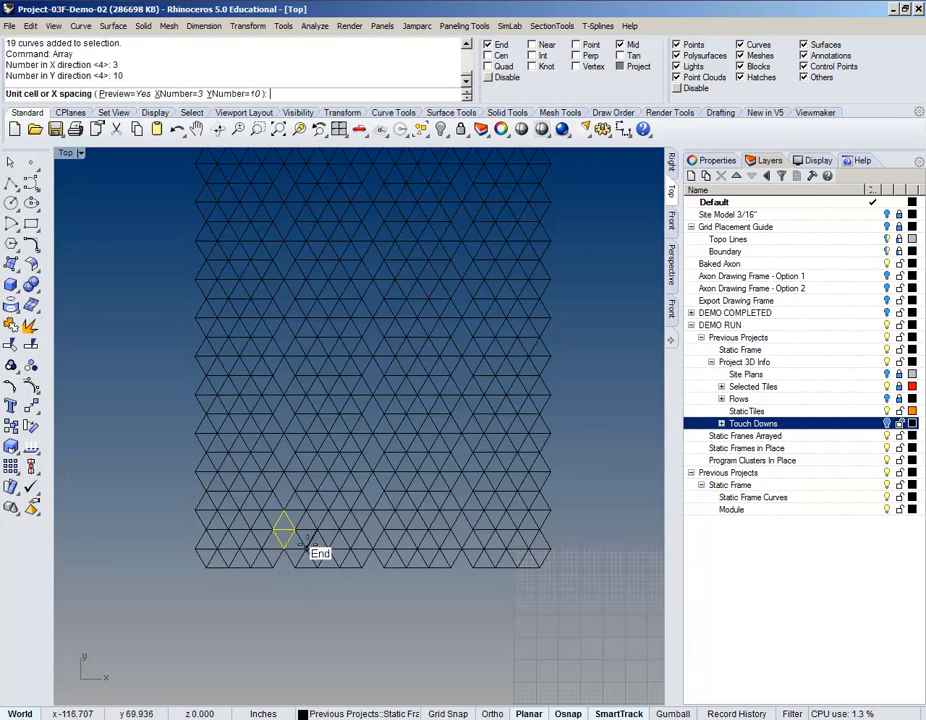
pyautogui.scroll(5, 306, 543)
pyautogui.click(254, 466)
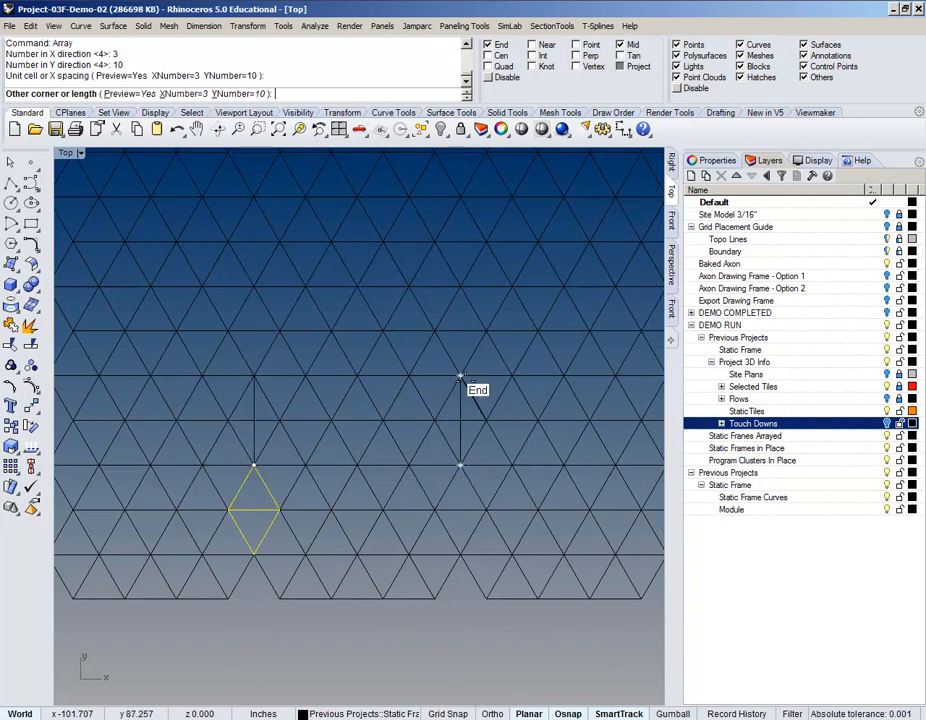
pyautogui.press('Escape')
pyautogui.scroll(-5, 364, 446)
pyautogui.scroll(5, 380, 446)
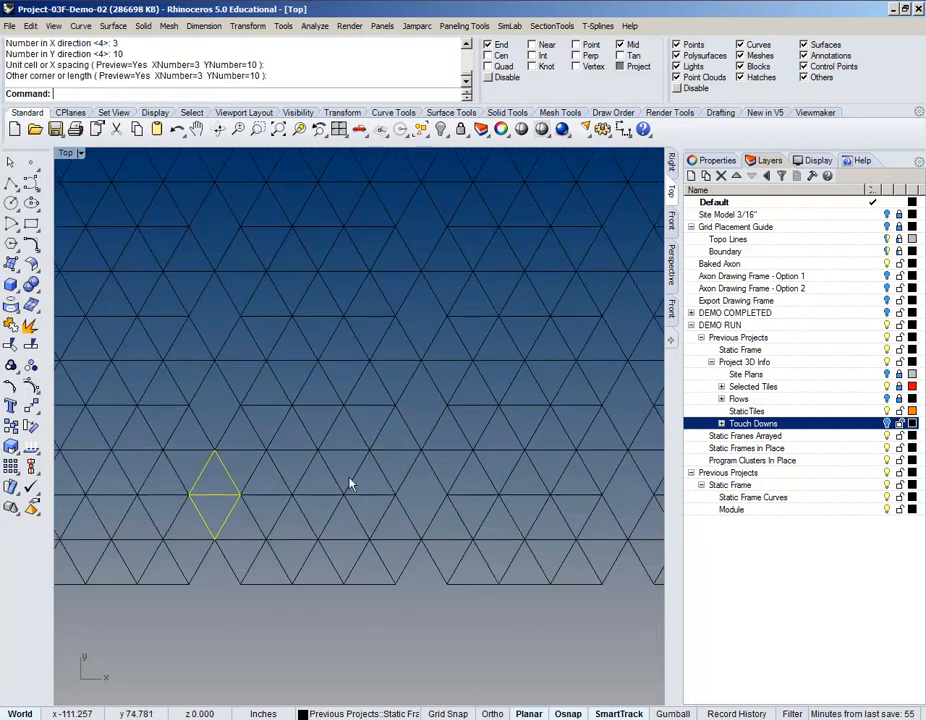
# Step: Array the selected diamond module 3 times in X and 10 times in Y from its lower vertex, spaced 20 by 8.66025
pyautogui.press('Return')
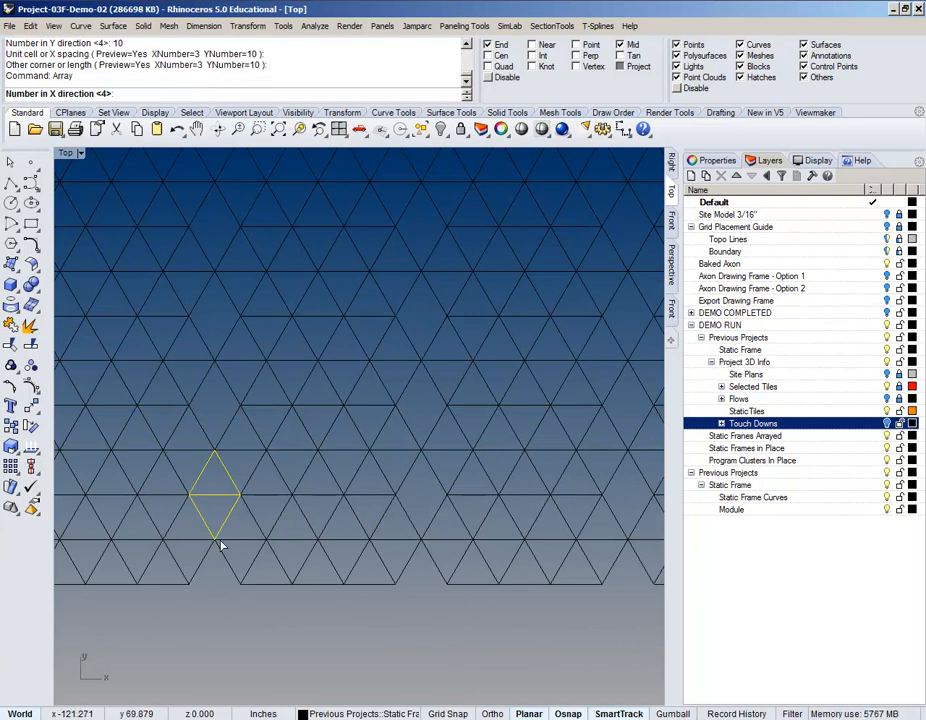
pyautogui.write('3')
pyautogui.press('Return')
pyautogui.write('10')
pyautogui.press('Return')
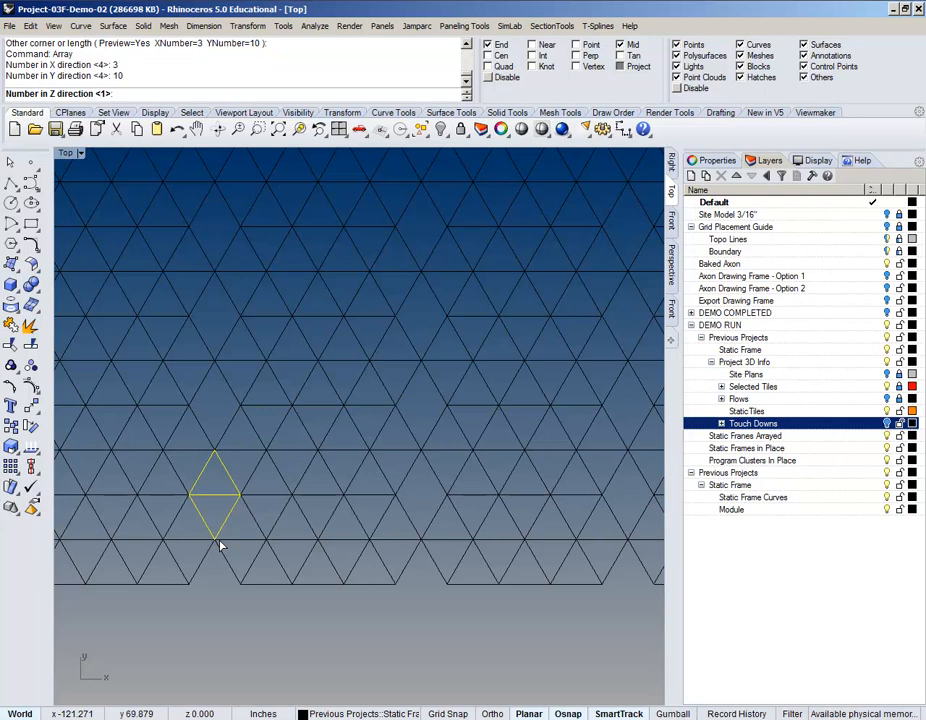
pyautogui.press('Return')
pyautogui.click(214, 540)
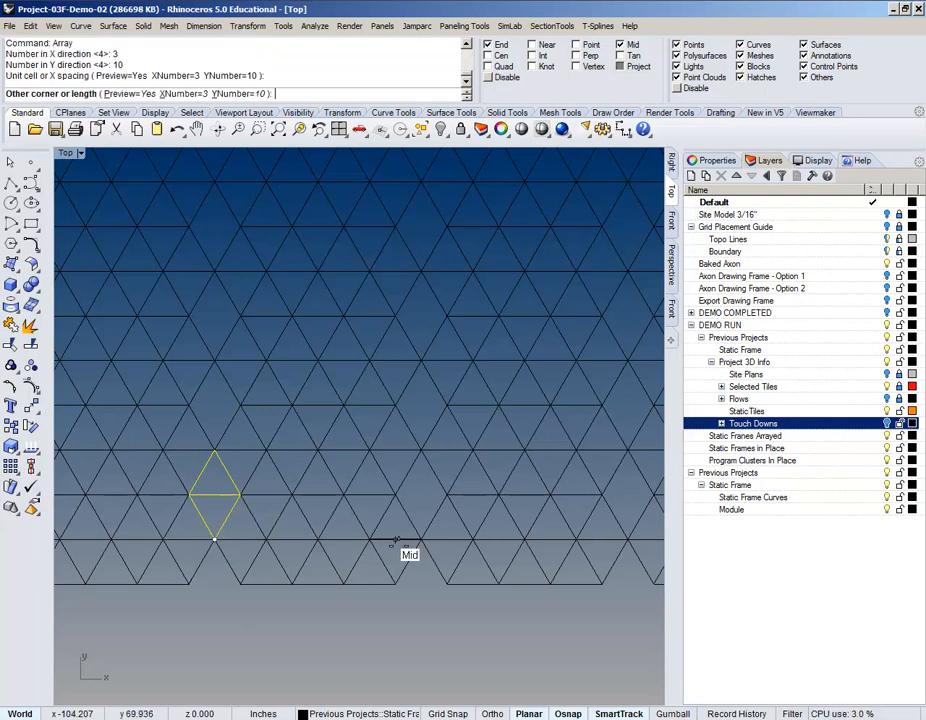
pyautogui.click(422, 453)
pyautogui.scroll(-14, 414, 461)
pyautogui.moveTo(414, 461); pyautogui.dragTo(395, 506, button='right')
pyautogui.scroll(6, 395, 506)
pyautogui.moveTo(390, 373); pyautogui.dragTo(391, 448, button='right')
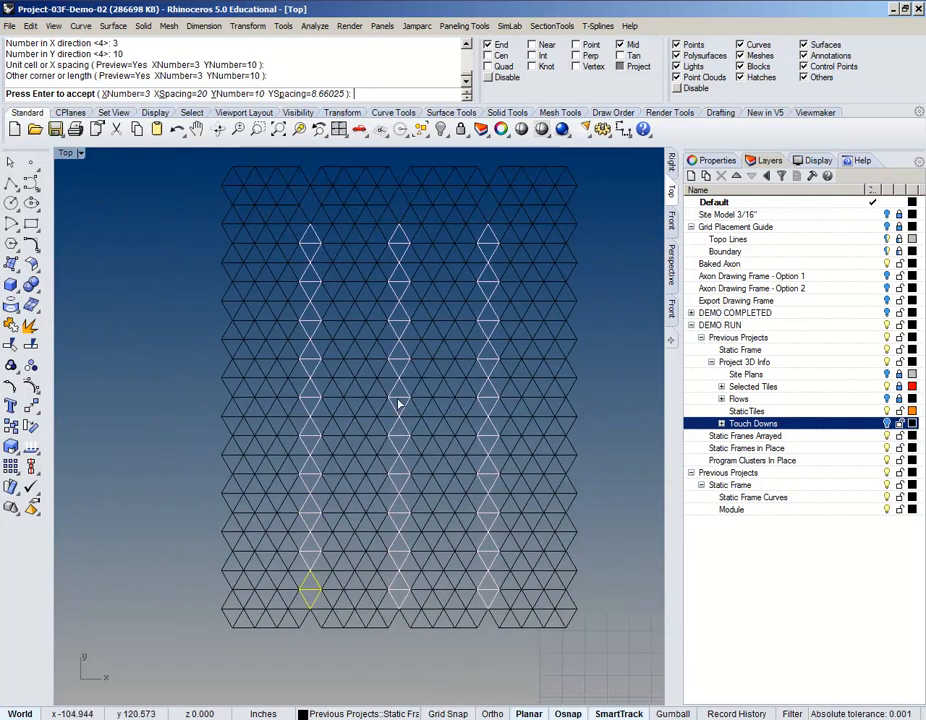
# Step: Raise the diamond array's Y count to 11 and accept the array
pyautogui.click(241, 95)
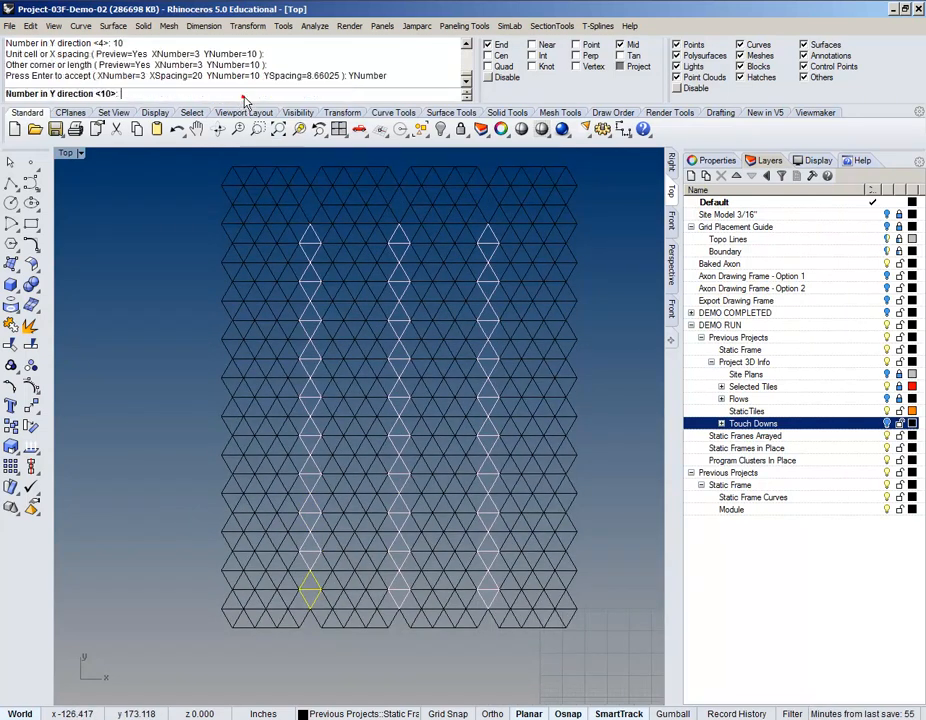
pyautogui.press('Return')
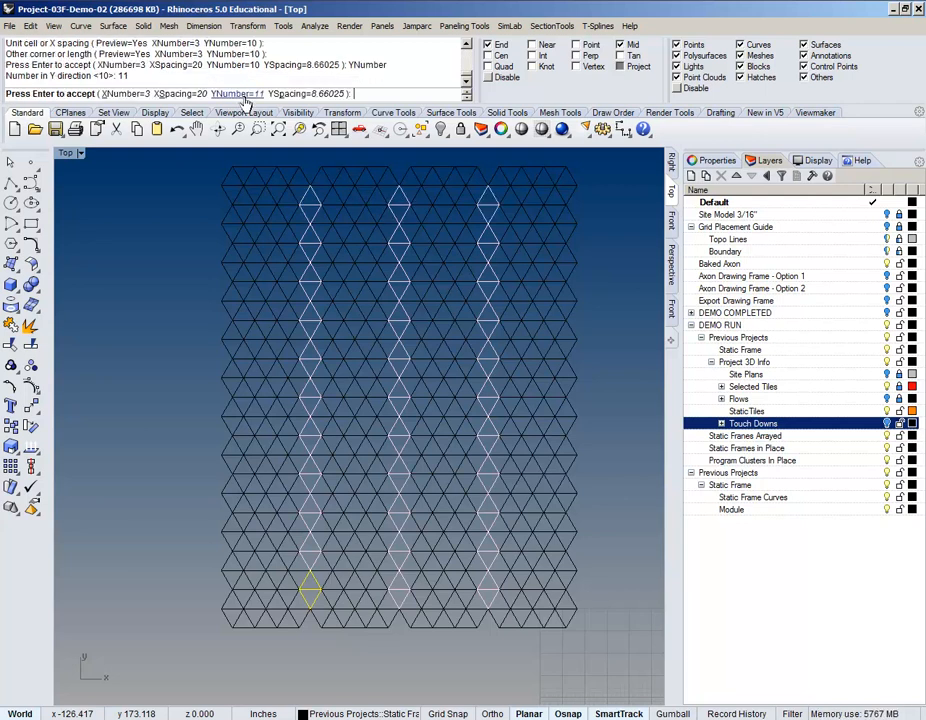
pyautogui.scroll(-2, 367, 341)
pyautogui.rightClick(367, 341)
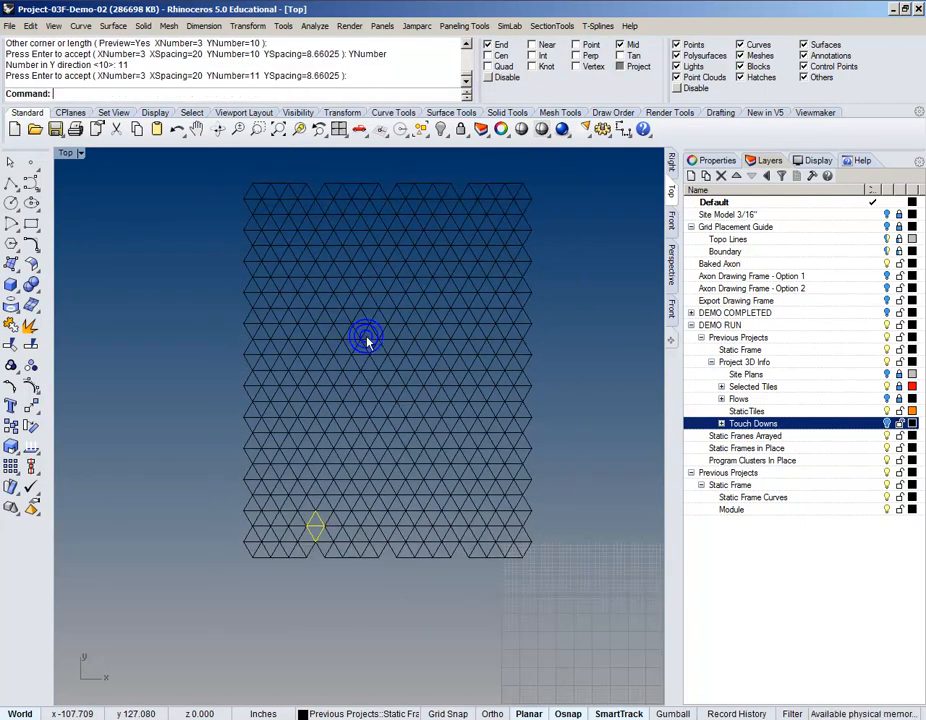
# Step: Compare the extent of the gap-filled cluster array with the tilted static tile layout, checking the array's lowest clusters
pyautogui.moveTo(446, 371); pyautogui.dragTo(424, 438, button='right')
pyautogui.moveTo(420, 406); pyautogui.dragTo(306, 325, button='right')
pyautogui.scroll(-10, 223, 370)
pyautogui.scroll(6, 361, 349)
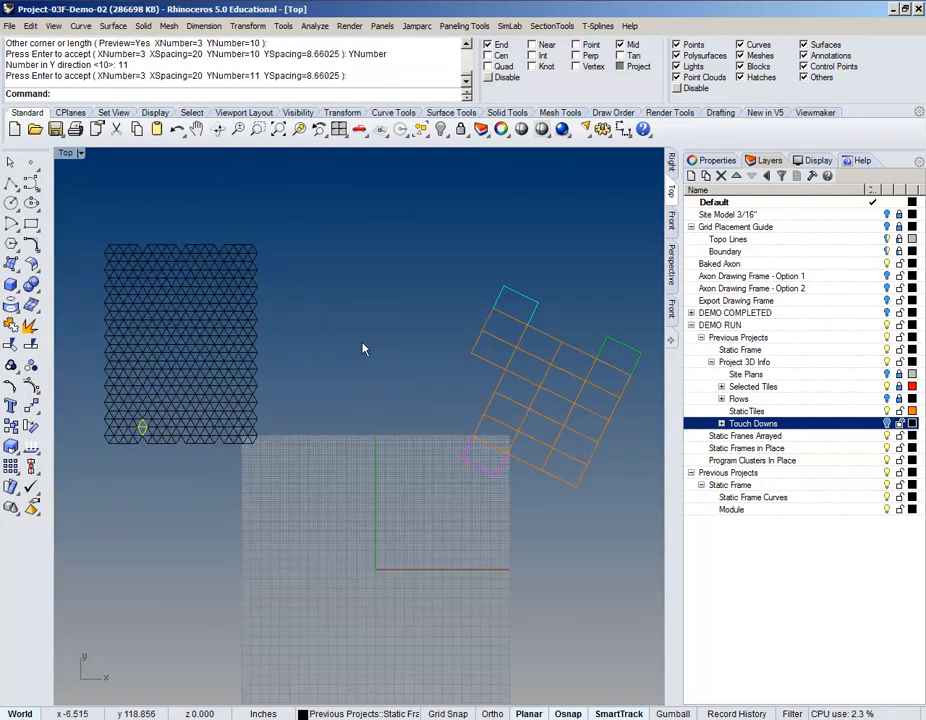
pyautogui.moveTo(320, 279); pyautogui.dragTo(298, 272, button='right')
pyautogui.moveTo(239, 255); pyautogui.dragTo(301, 269, button='right')
pyautogui.scroll(2, 246, 230)
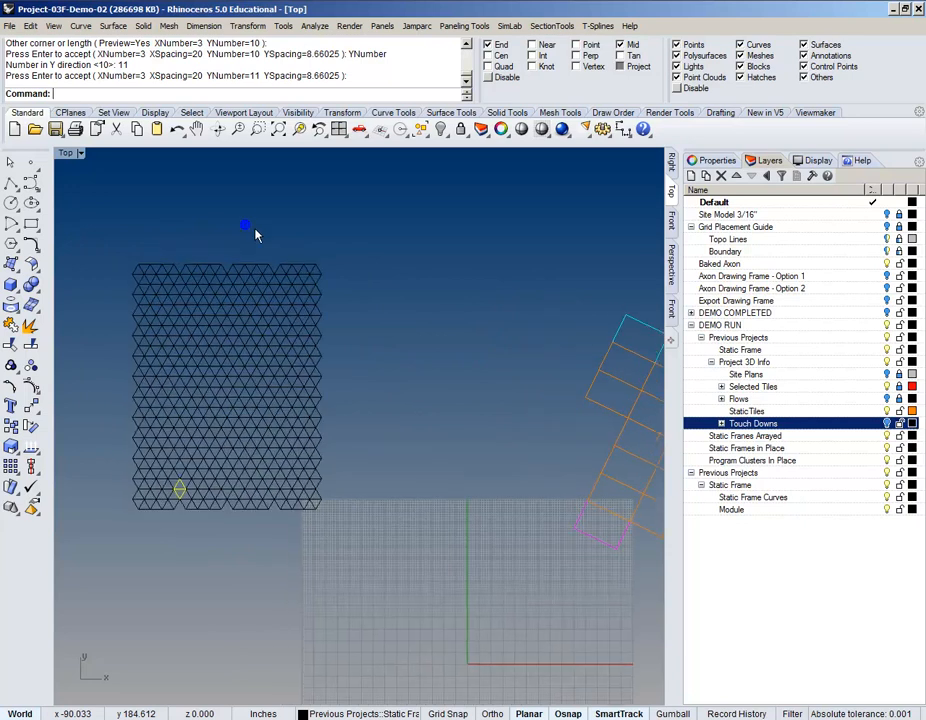
pyautogui.scroll(-4, 275, 238)
pyautogui.scroll(2, 275, 240)
pyautogui.moveTo(273, 242); pyautogui.dragTo(222, 253, button='right')
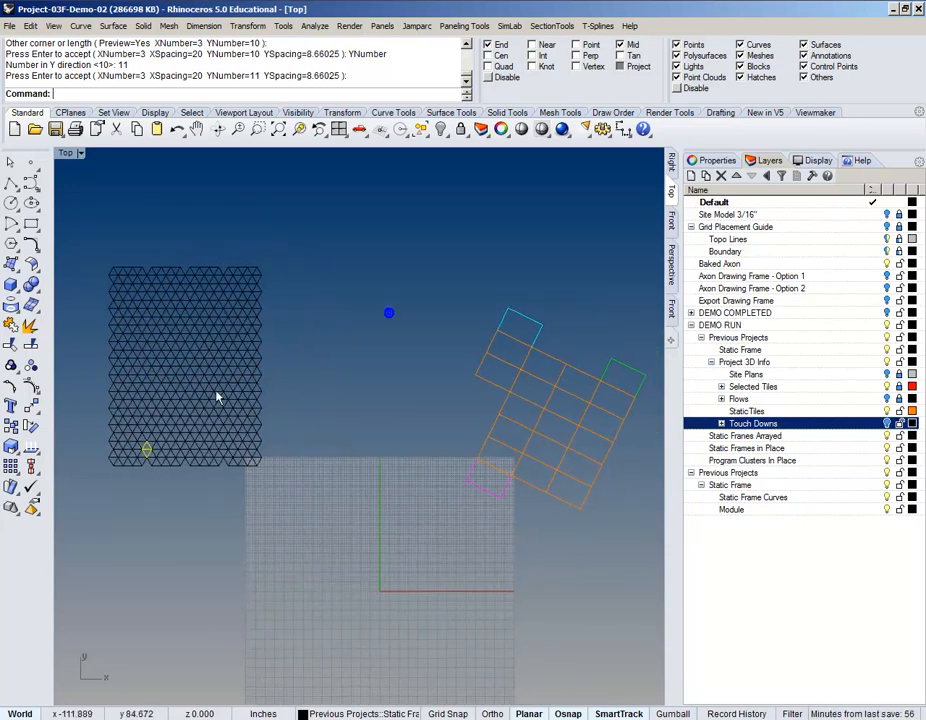
pyautogui.moveTo(295, 467)
pyautogui.mouseDown(button='right')
pyautogui.moveTo(401, 491)
pyautogui.moveTo(267, 481)
pyautogui.moveTo(302, 482)
pyautogui.mouseUp(button='right')
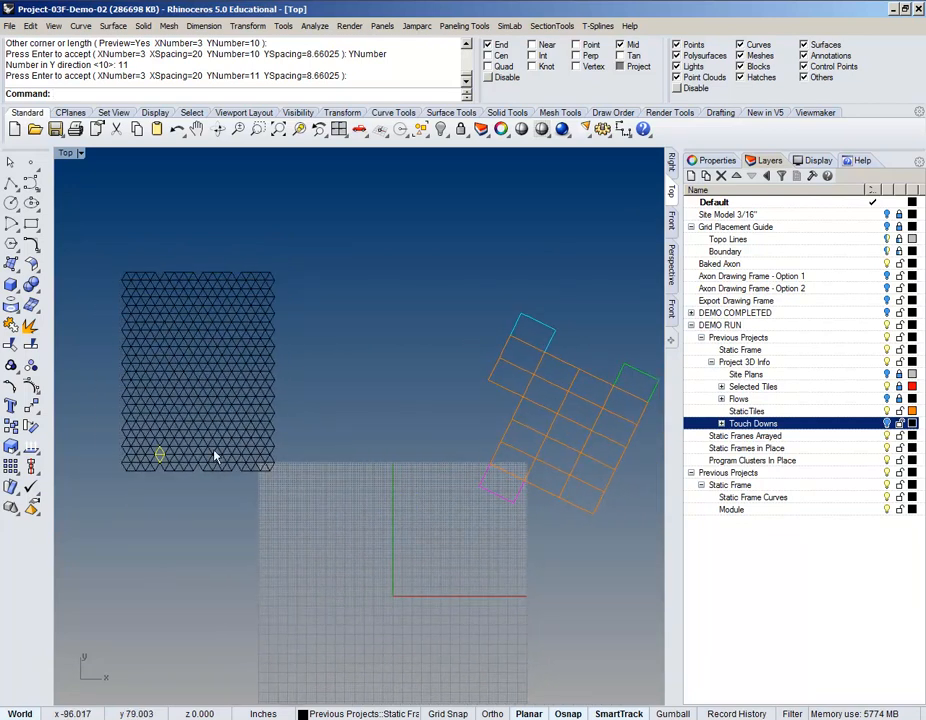
pyautogui.click(369, 330)
pyautogui.moveTo(249, 378); pyautogui.dragTo(333, 379, button='right')
pyautogui.moveTo(373, 468); pyautogui.dragTo(314, 472, button='right')
pyautogui.click(157, 479)
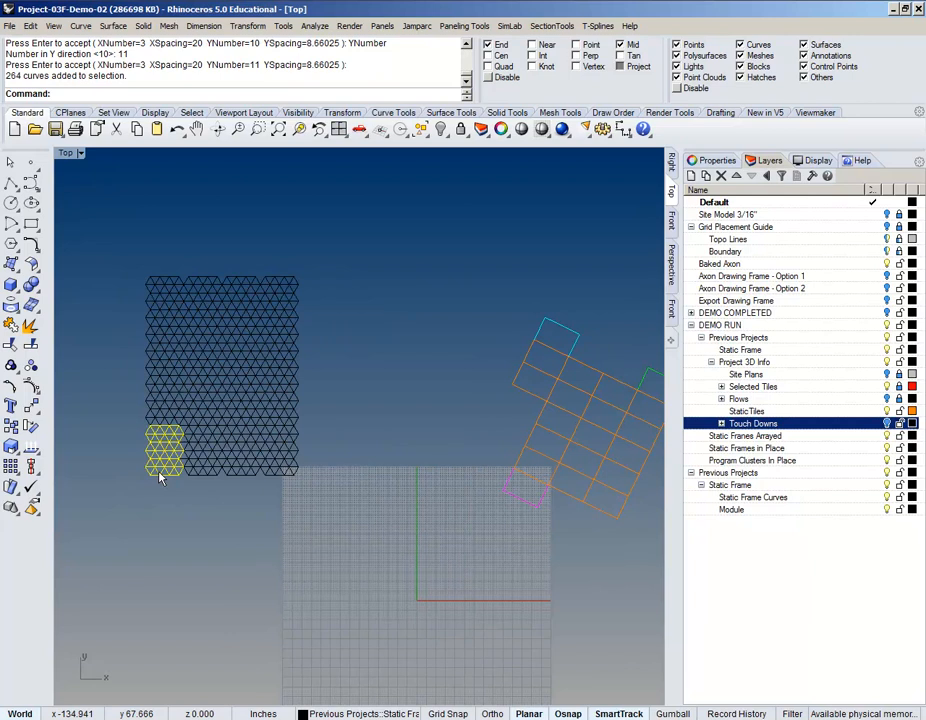
pyautogui.moveTo(341, 331); pyautogui.dragTo(295, 310, button='right')
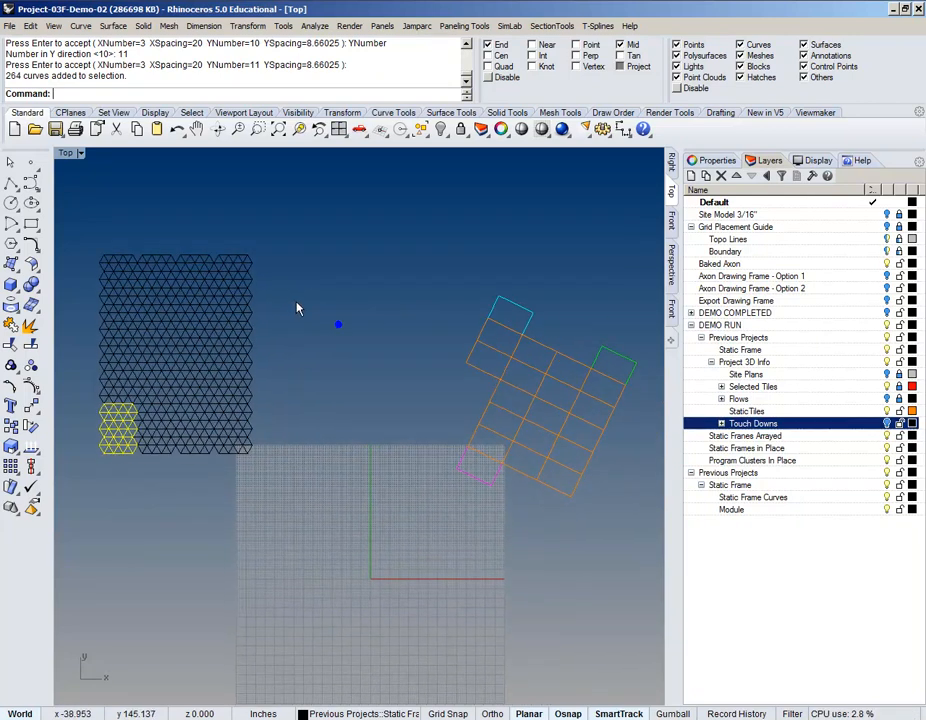
pyautogui.moveTo(409, 482)
pyautogui.mouseDown(button='right')
pyautogui.moveTo(320, 444)
pyautogui.moveTo(420, 451)
pyautogui.moveTo(300, 446)
pyautogui.moveTo(421, 436)
pyautogui.moveTo(373, 446)
pyautogui.mouseUp(button='right')
pyautogui.click(323, 438)
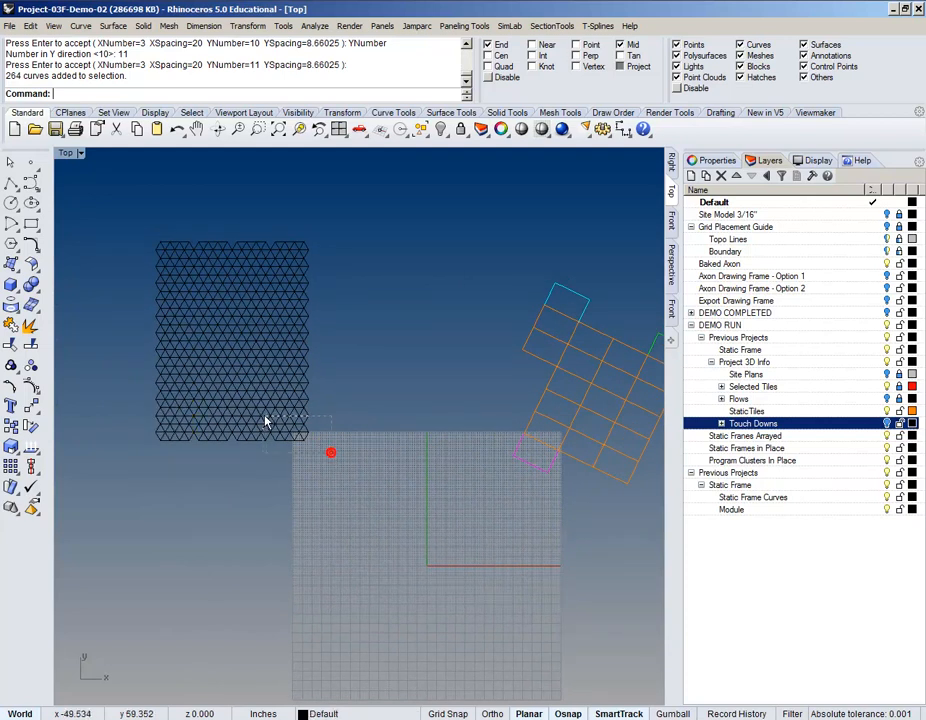
# Step: Select the two lowest clusters of the third and fourth columns and ungroup them
pyautogui.moveTo(268, 420); pyautogui.dragTo(250, 424)
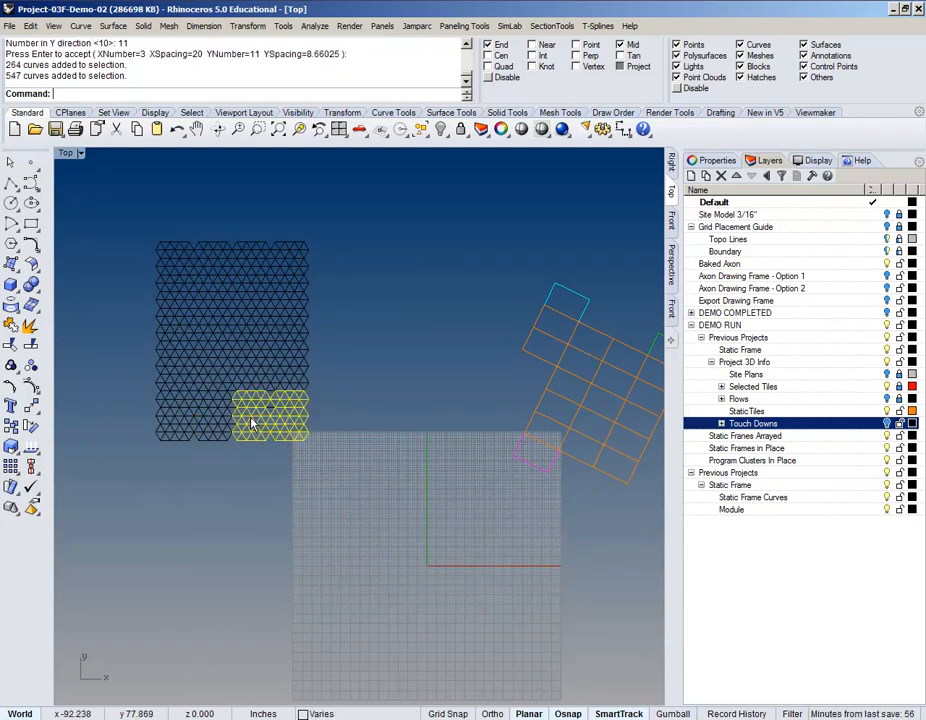
pyautogui.scroll(3, 294, 430)
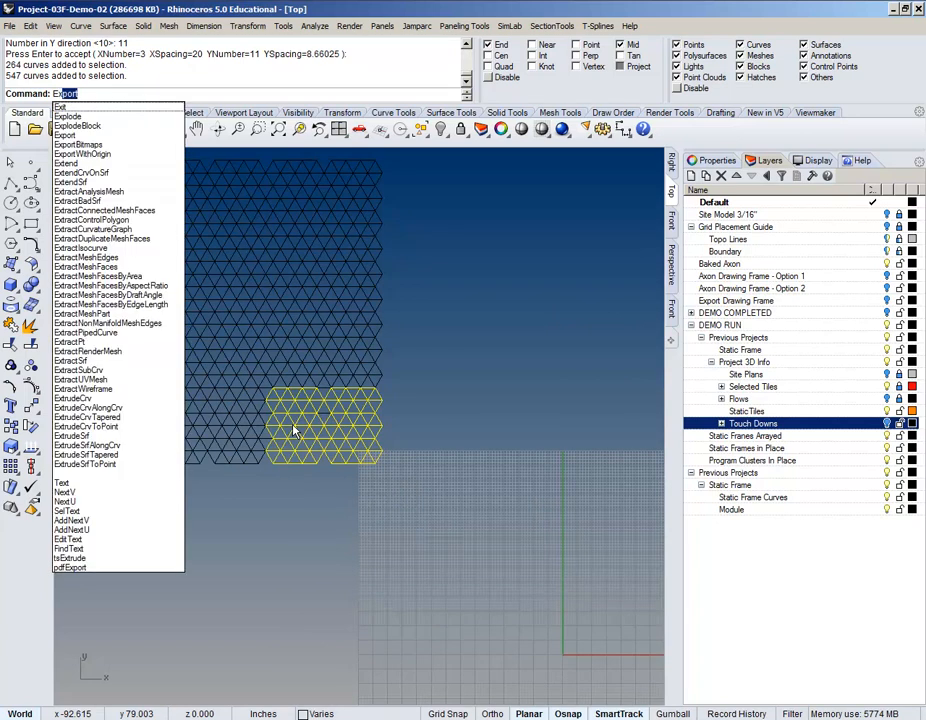
pyautogui.press('BackSpace')
pyautogui.press('BackSpace')
pyautogui.press('BackSpace')
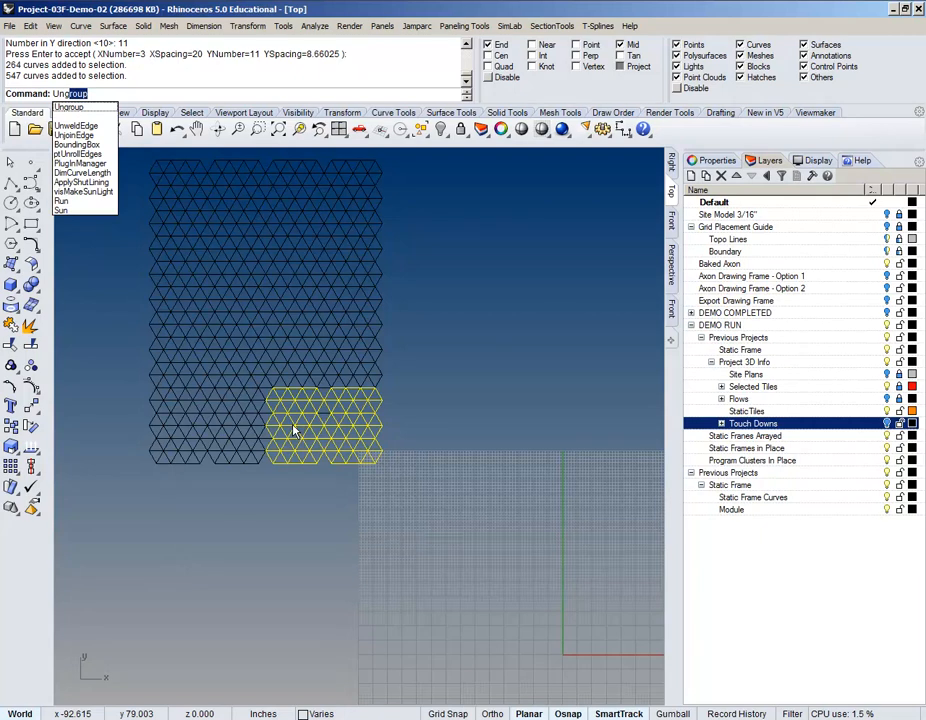
pyautogui.press('Return')
# Step: Delete the lower halves of the two ungrouped clusters in the third and fourth columns
pyautogui.click(411, 356)
pyautogui.click(370, 418)
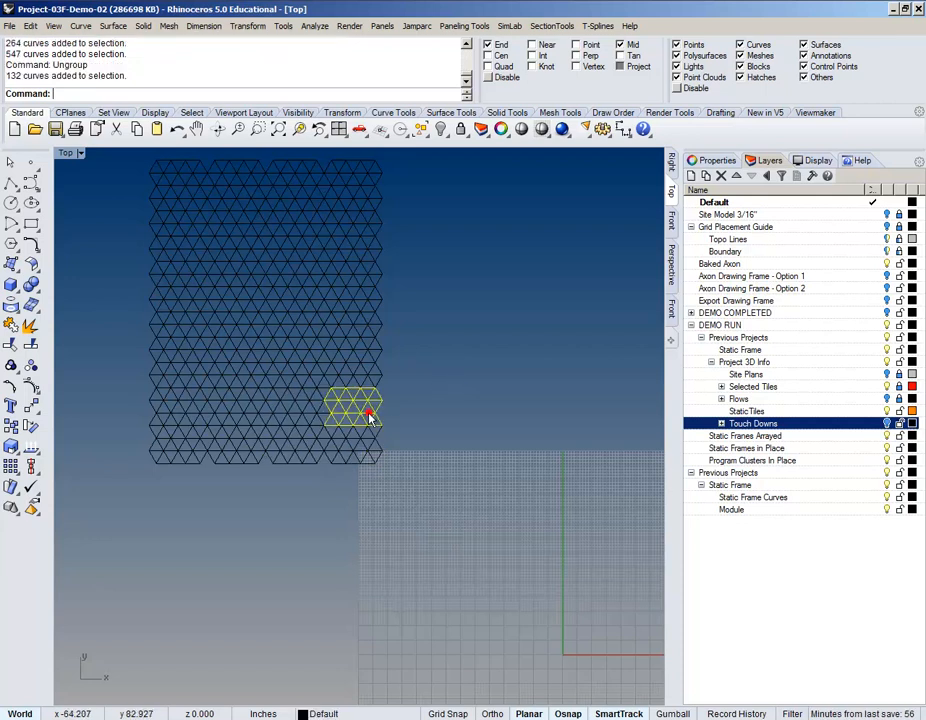
pyautogui.click(371, 445)
pyautogui.press('Delete')
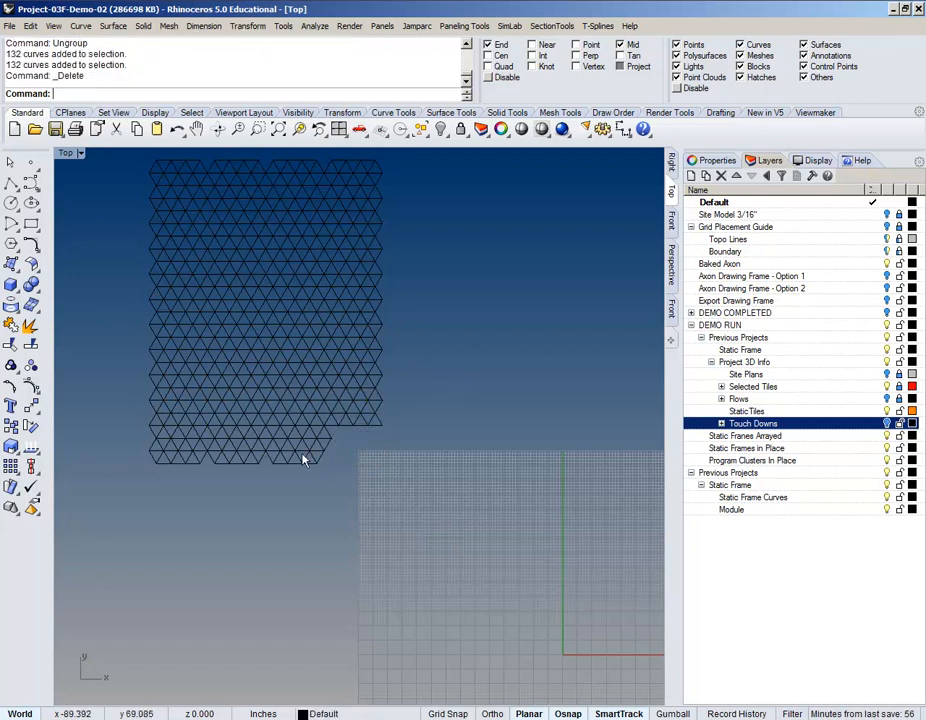
pyautogui.click(300, 455)
pyautogui.press('Delete')
# Step: Delete the loose diamond modules left beneath the shortened third and fourth cluster columns
pyautogui.click(321, 445)
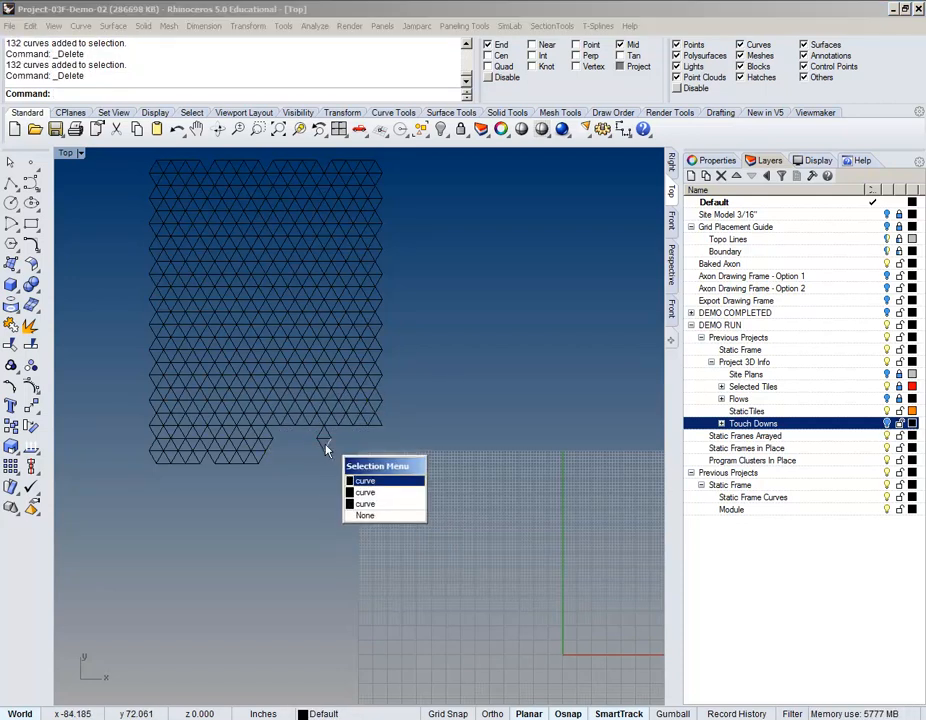
pyautogui.click(437, 441)
pyautogui.scroll(6, 370, 442)
pyautogui.moveTo(311, 430); pyautogui.dragTo(231, 423)
pyautogui.press('Delete')
pyautogui.scroll(-16, 309, 398)
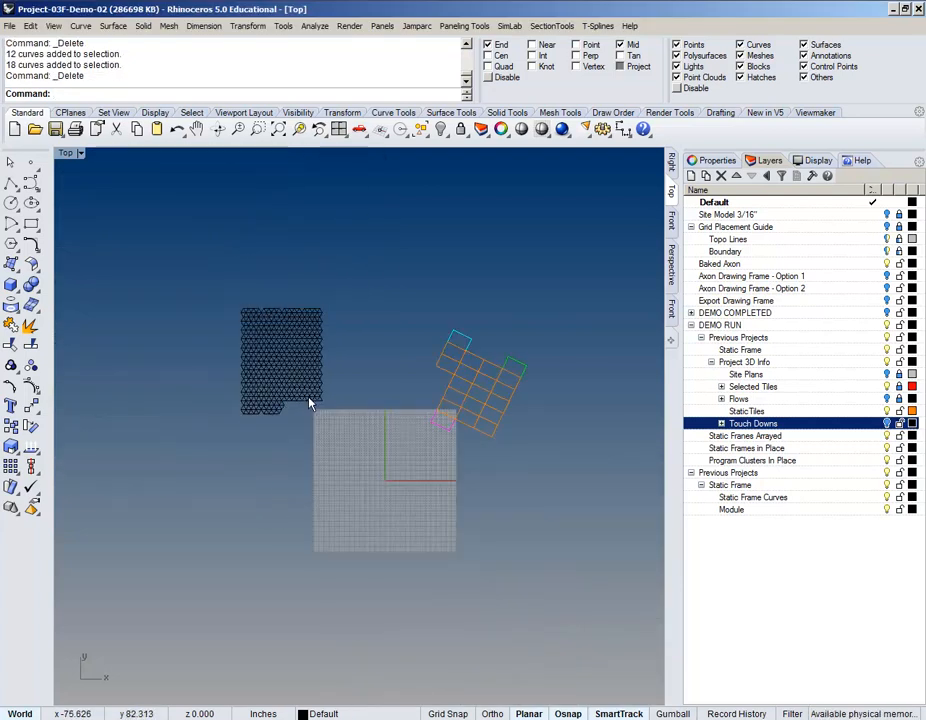
# Step: Select the whole triangulated pattern and move it by its lower-right corner onto the lowest corner of the orange static tiles
pyautogui.scroll(6, 306, 403)
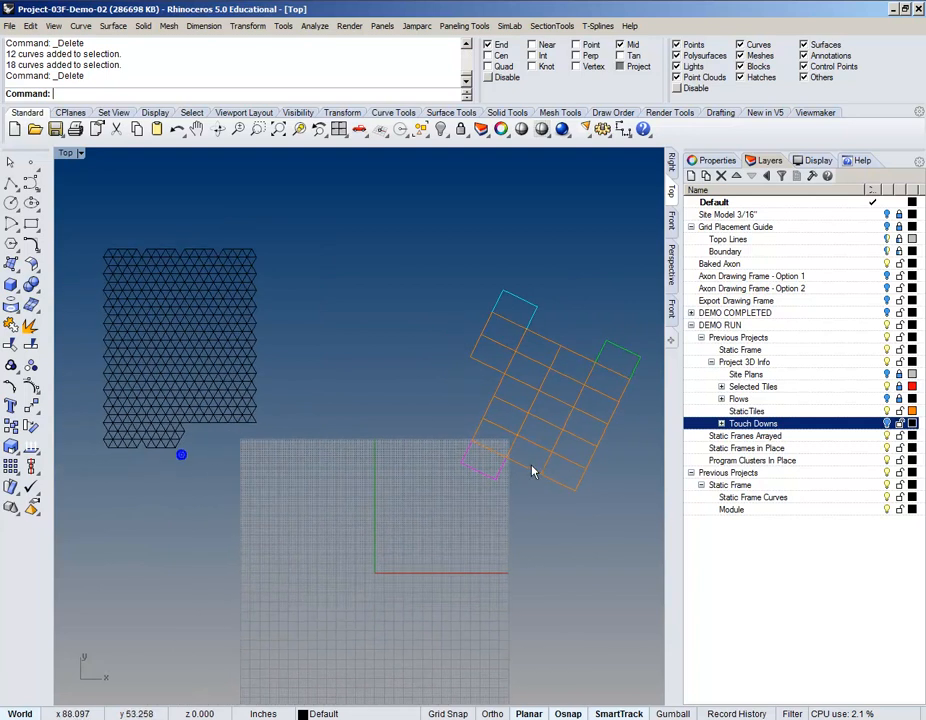
pyautogui.moveTo(250, 513)
pyautogui.mouseDown(button='right')
pyautogui.moveTo(271, 519)
pyautogui.moveTo(265, 513)
pyautogui.mouseUp(button='right')
pyautogui.moveTo(308, 459); pyautogui.dragTo(105, 236)
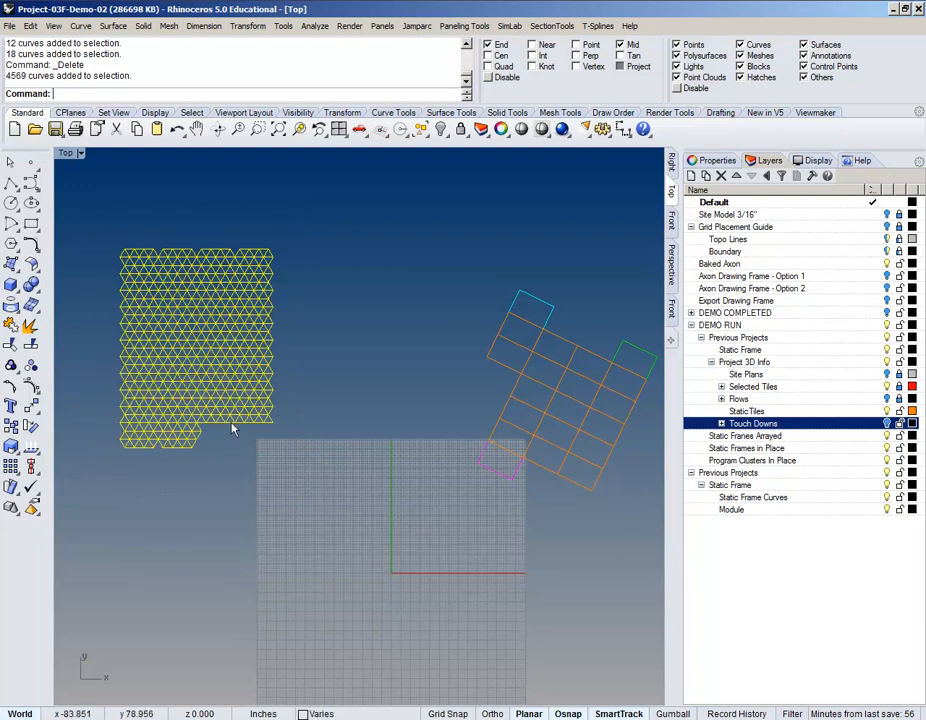
pyautogui.scroll(2, 280, 414)
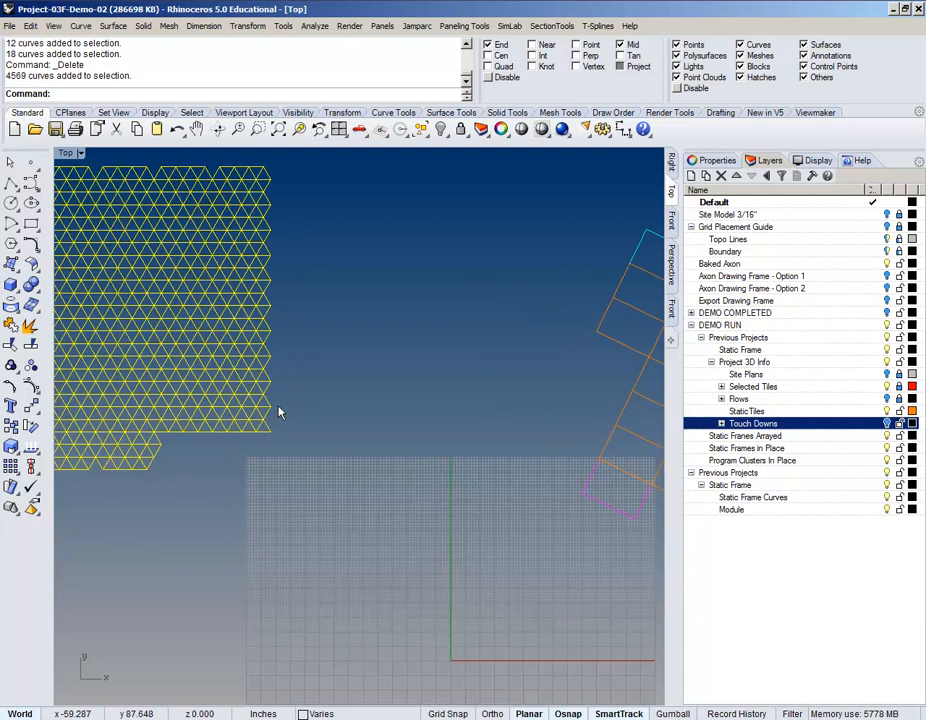
pyautogui.press('Return')
pyautogui.click(270, 433)
pyautogui.scroll(-5, 434, 484)
pyautogui.scroll(5, 435, 477)
pyautogui.scroll(5, 435, 477)
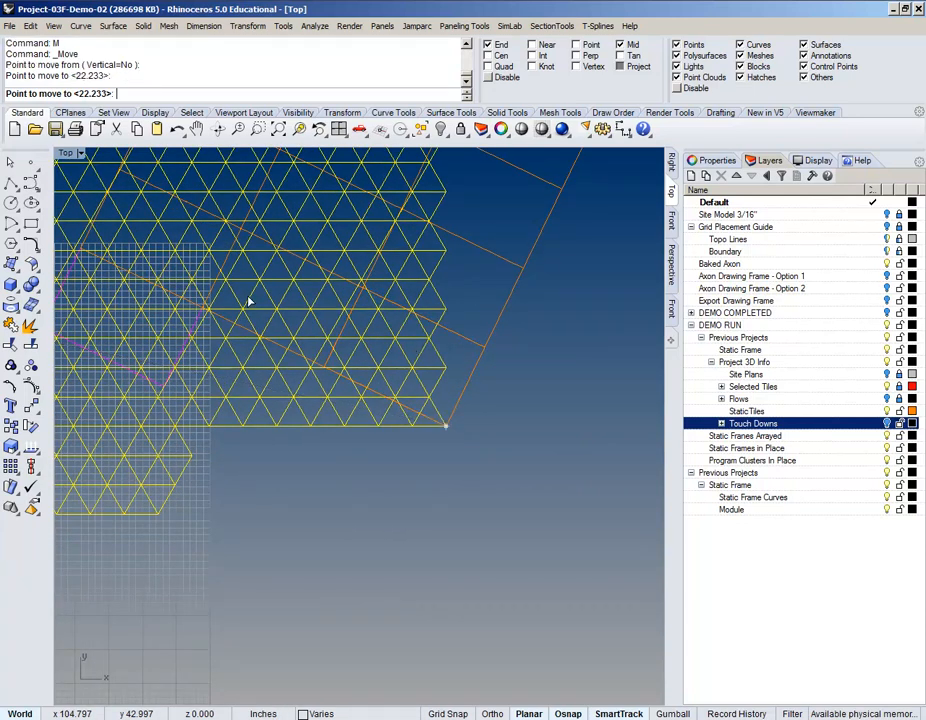
pyautogui.moveTo(301, 249); pyautogui.dragTo(337, 384, button='right')
pyautogui.scroll(-6, 337, 384)
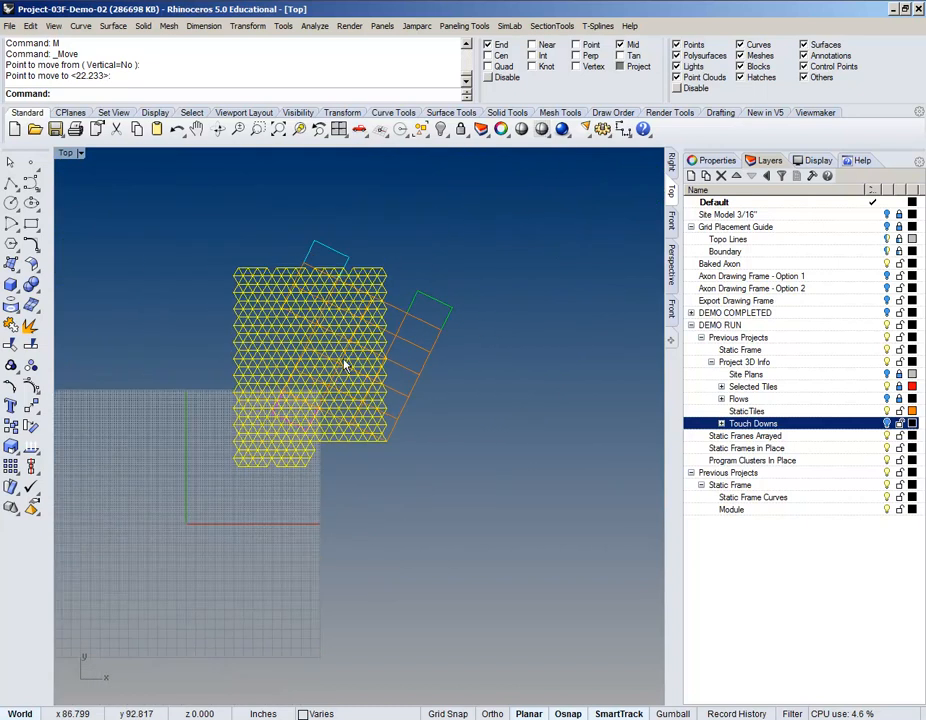
# Step: Rotate the pattern about the shared lowest corner, aligning its vertical edge with the static tiles' slanted outer edge through the green tile corner
pyautogui.scroll(4, 362, 333)
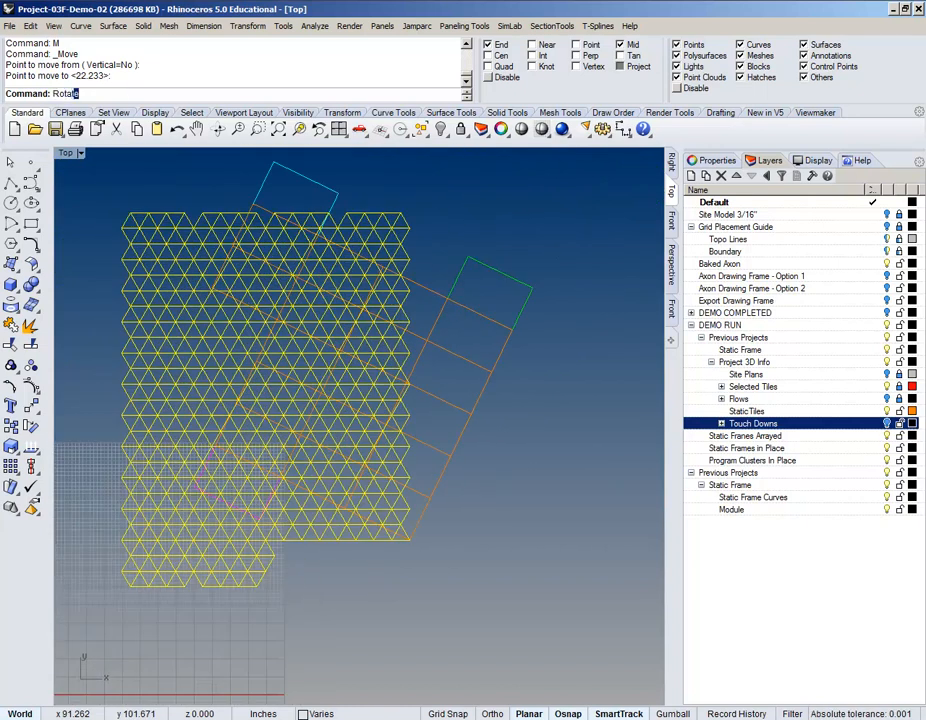
pyautogui.press('Return')
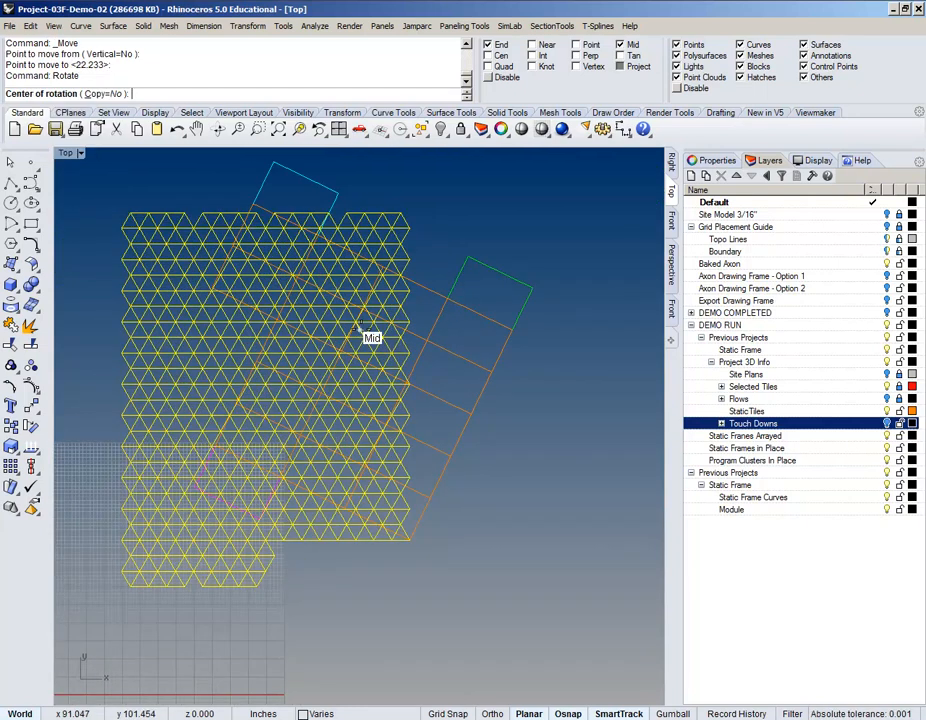
pyautogui.click(409, 541)
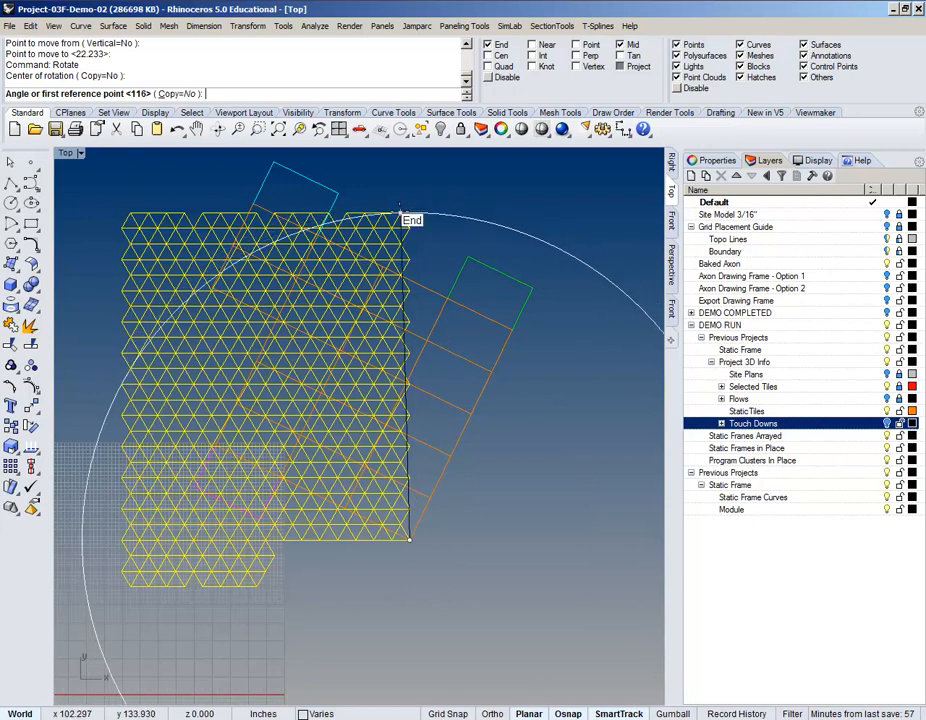
pyautogui.scroll(8, 400, 208)
pyautogui.scroll(-7, 400, 208)
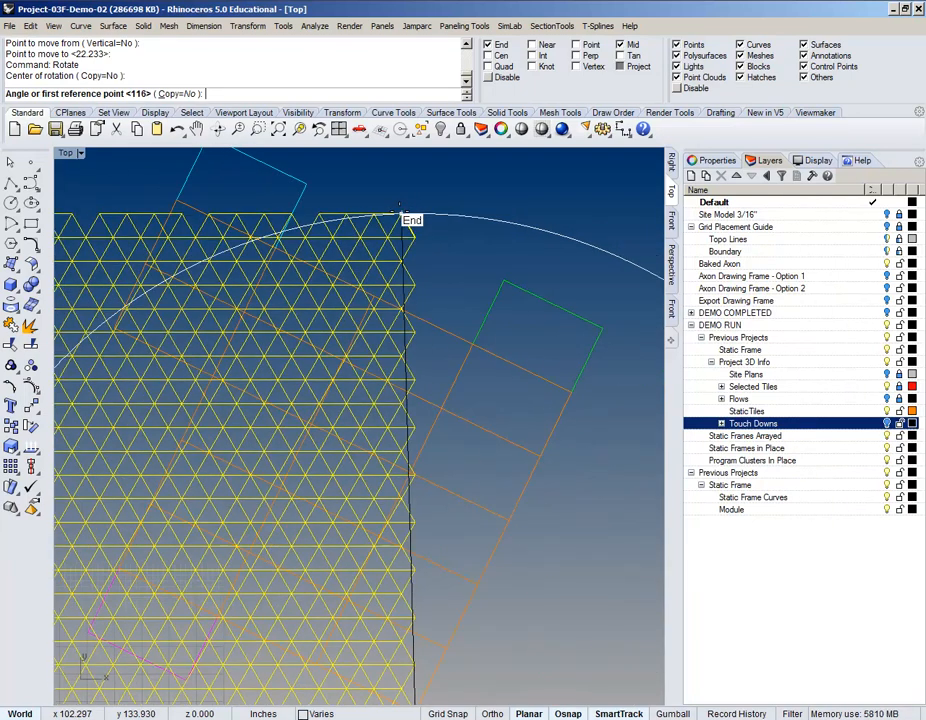
pyautogui.scroll(10, 400, 208)
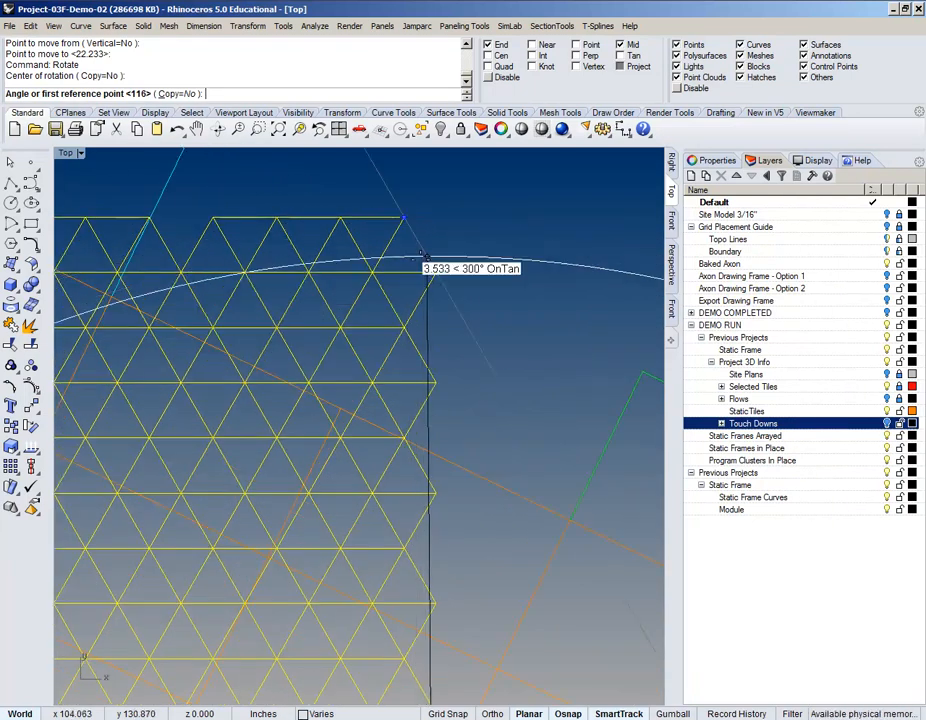
pyautogui.scroll(-5, 434, 274)
pyautogui.click(443, 210)
pyautogui.scroll(-3, 443, 210)
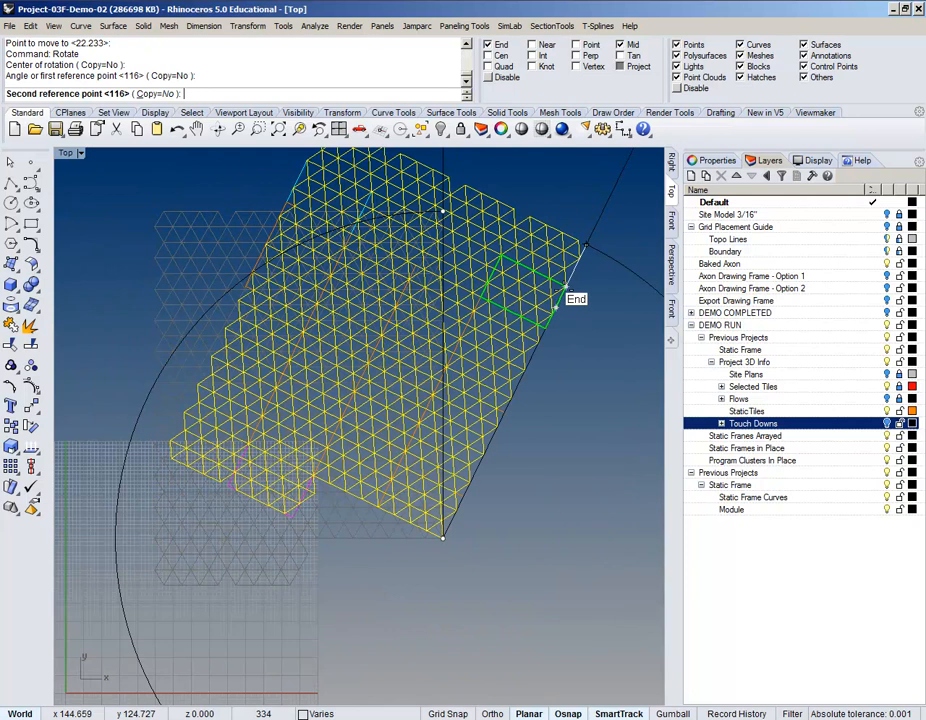
pyautogui.click(562, 292)
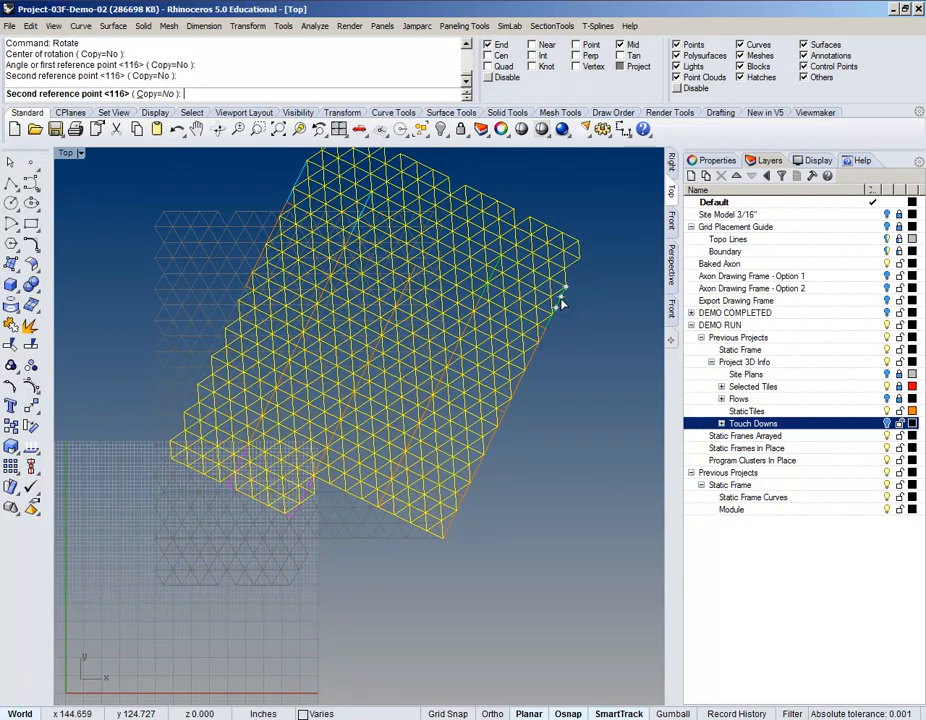
pyautogui.scroll(-2, 542, 352)
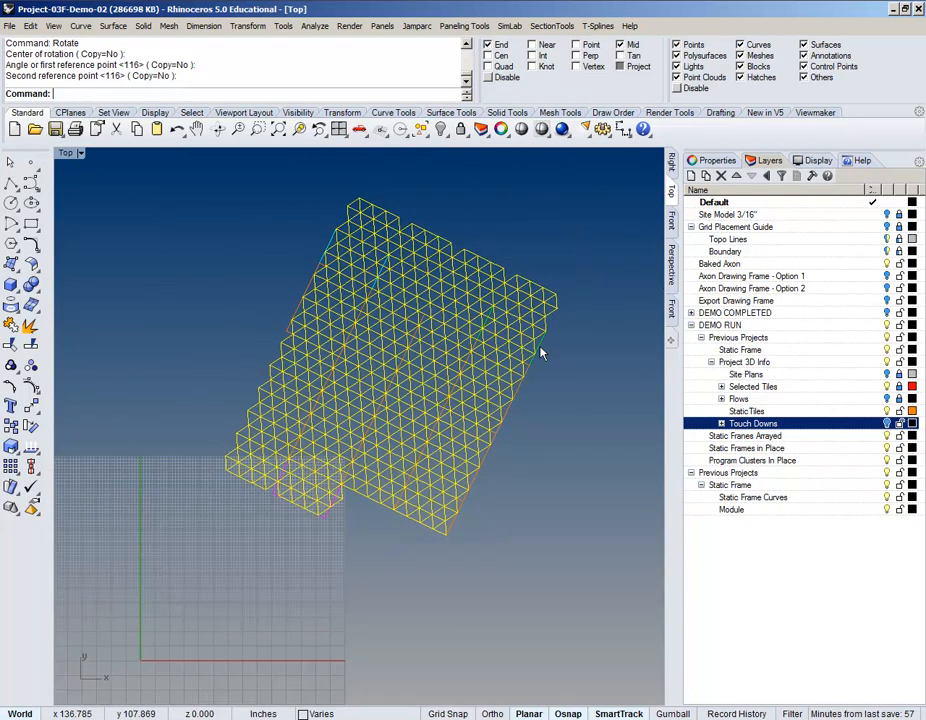
pyautogui.moveTo(456, 450); pyautogui.dragTo(435, 461, button='right')
pyautogui.click(459, 230)
pyautogui.moveTo(451, 325); pyautogui.dragTo(449, 325, button='right')
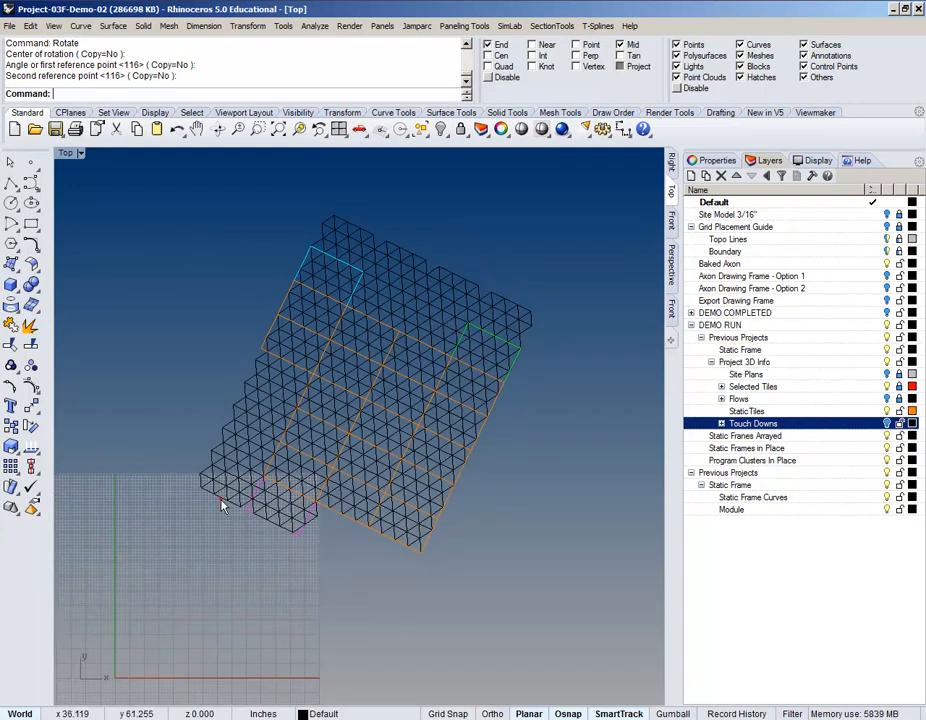
# Step: Delete the four clusters outside the tile outline: two along its left side and two between the cyan and green tiles
pyautogui.click(219, 499)
pyautogui.press('Delete')
pyautogui.click(258, 412)
pyautogui.press('Delete')
pyautogui.click(383, 281)
pyautogui.press('Delete')
pyautogui.click(438, 307)
pyautogui.press('Delete')
pyautogui.moveTo(431, 331); pyautogui.dragTo(454, 328, button='right')
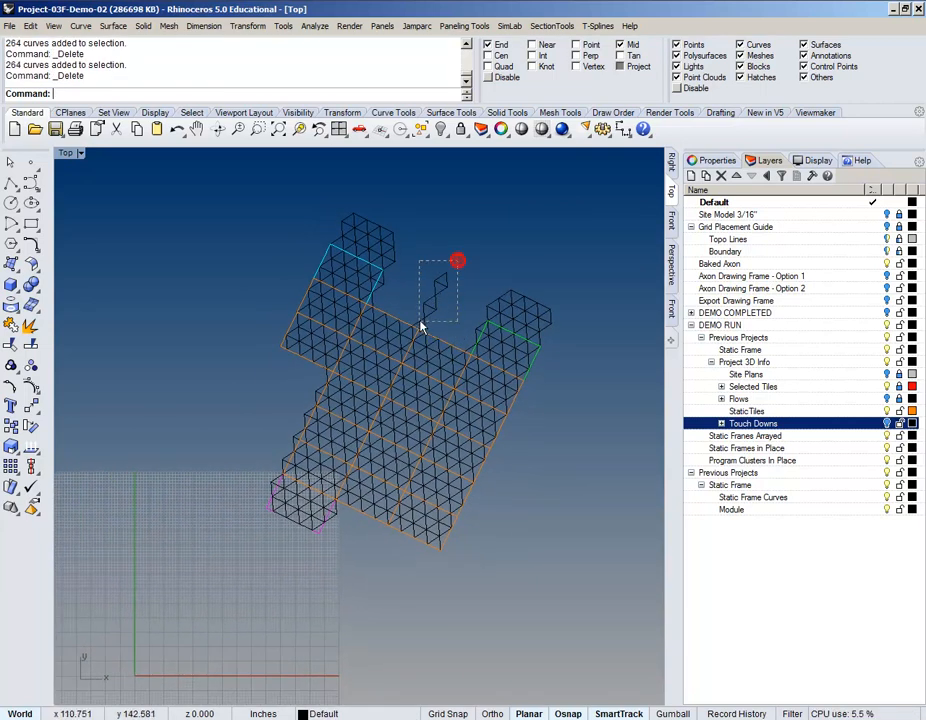
# Step: Delete the upper loose diamonds between the cyan and green tiles, keeping the lowest one at the orange tiles' edge
pyautogui.moveTo(421, 325); pyautogui.dragTo(420, 325)
pyautogui.scroll(5, 424, 327)
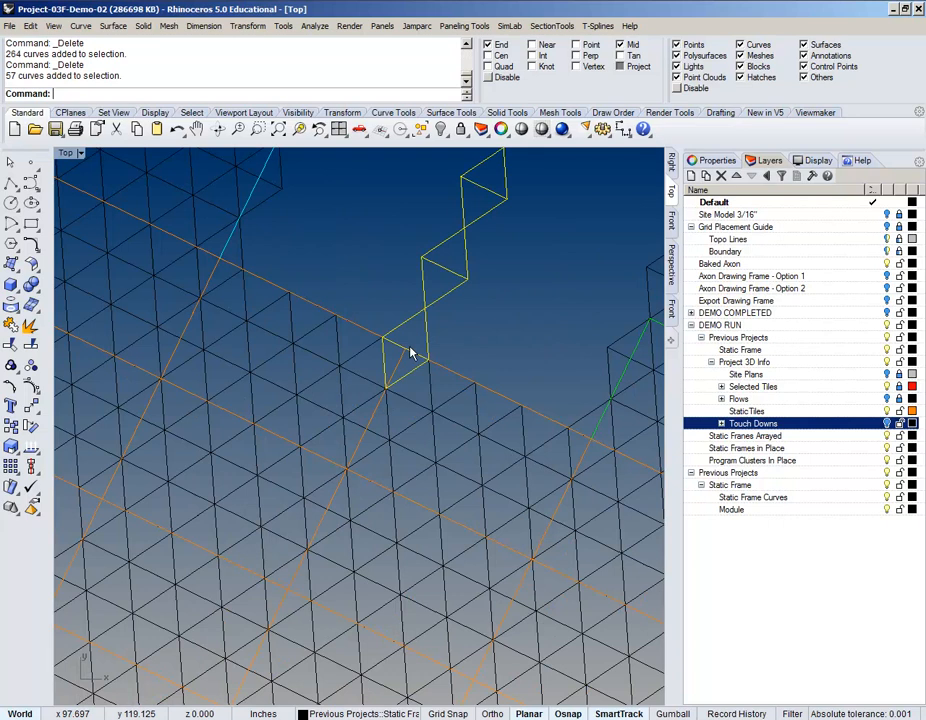
pyautogui.scroll(-5, 410, 352)
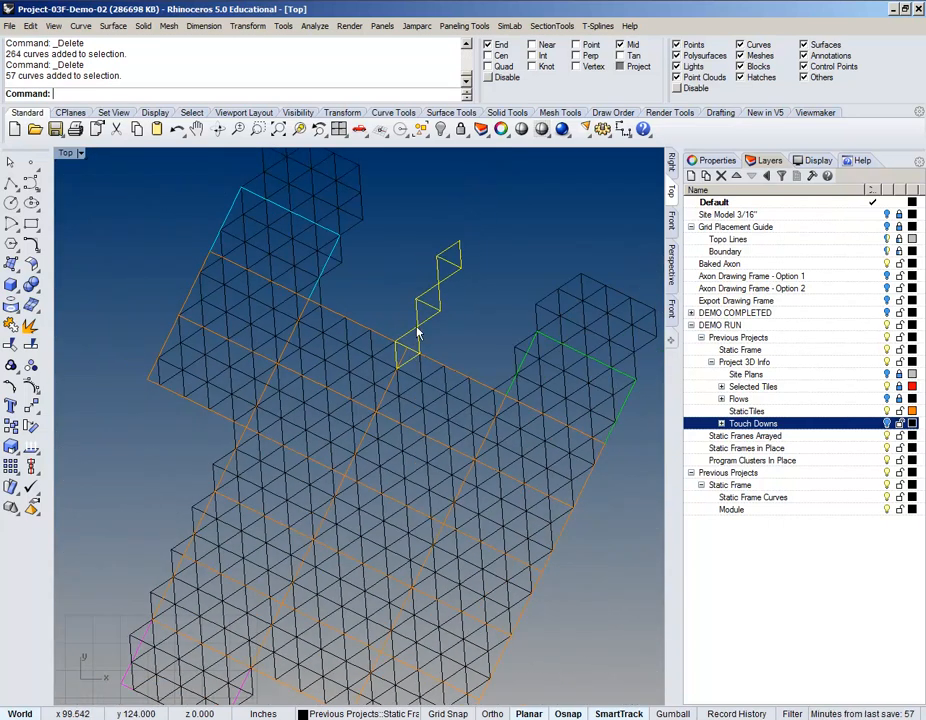
pyautogui.moveTo(467, 311); pyautogui.dragTo(418, 247)
pyautogui.press('Delete')
pyautogui.moveTo(420, 248); pyautogui.dragTo(434, 342, button='right')
# Step: Ungroup the two clusters over the cyan and green tiles and delete the half extending above the cyan tile
pyautogui.click(376, 281)
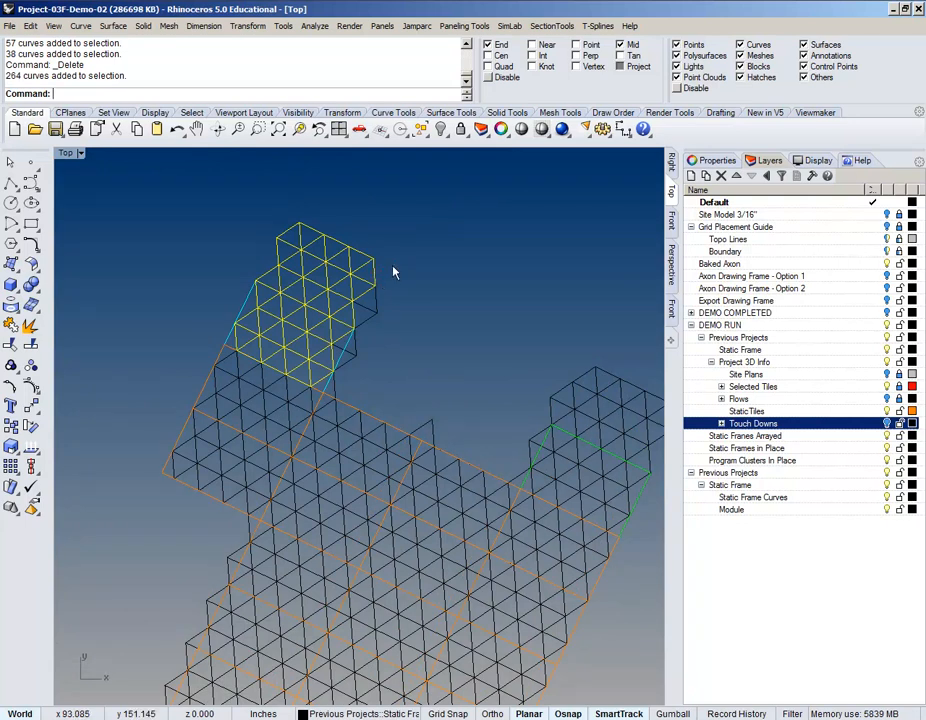
pyautogui.scroll(-3, 399, 267)
pyautogui.keyDown('shift'); pyautogui.click(531, 359); pyautogui.keyUp('shift')
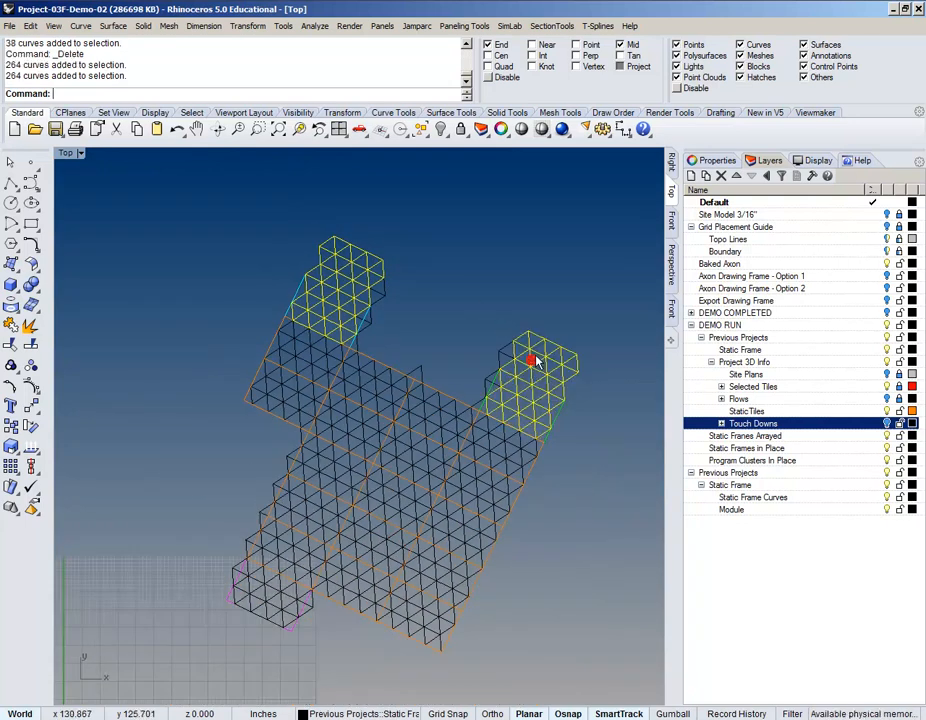
pyautogui.press('Return')
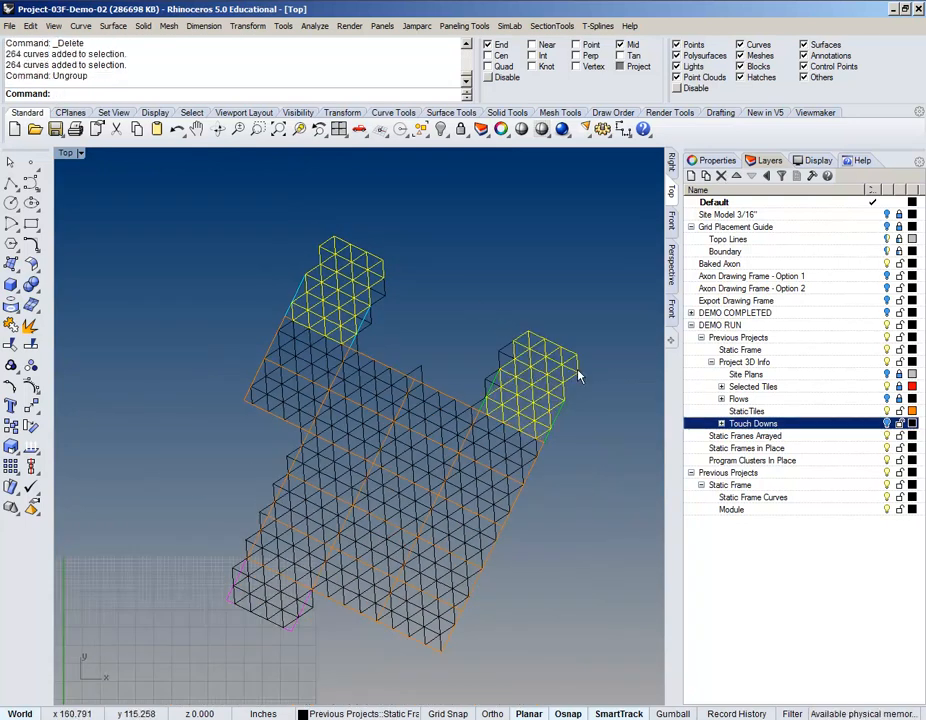
pyautogui.click(529, 283)
pyautogui.click(385, 272)
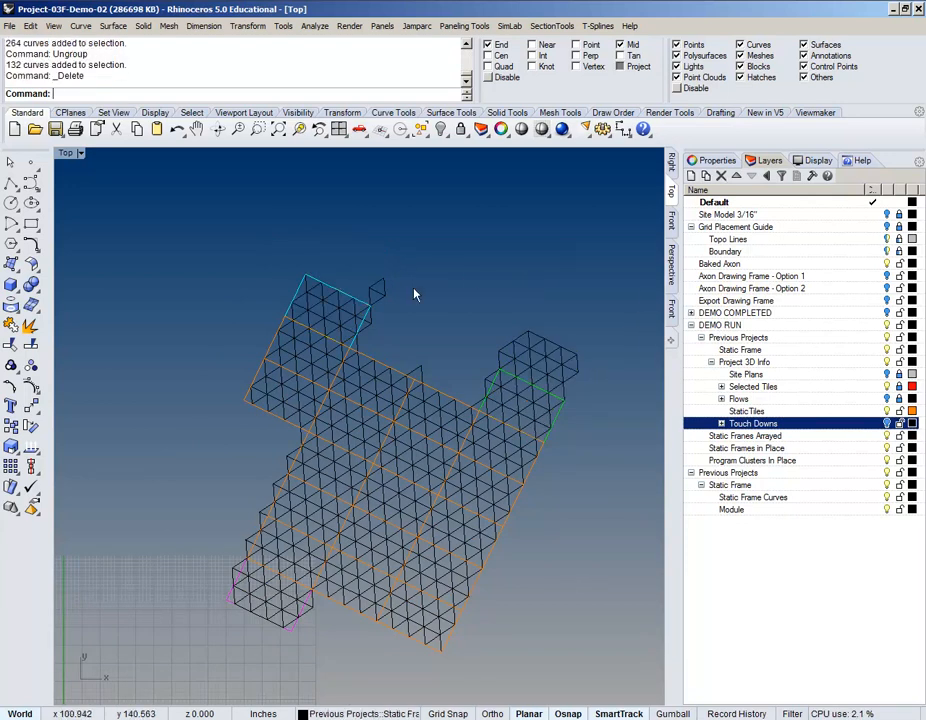
# Step: Delete the cluster half above the green tile and the loose diamonds outside the cyan and green tiles
pyautogui.click(522, 352)
pyautogui.press('Delete')
pyautogui.click(386, 284)
pyautogui.press('Delete')
pyautogui.click(502, 343)
pyautogui.press('Delete')
# Step: Delete the cluster halves lying directly over the green and cyan tiles
pyautogui.click(533, 385)
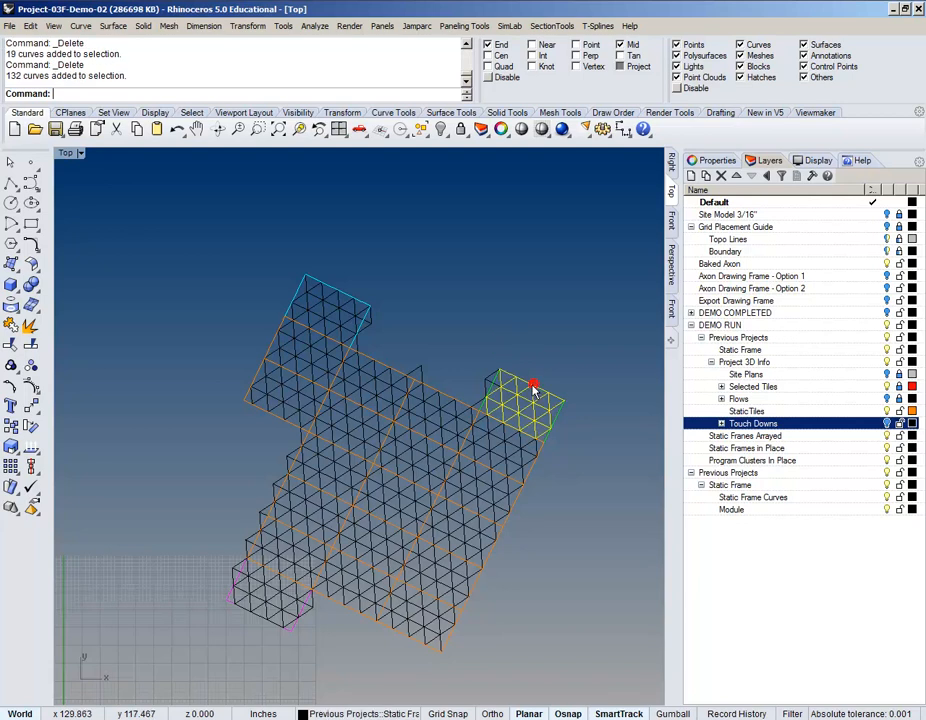
pyautogui.press('Delete')
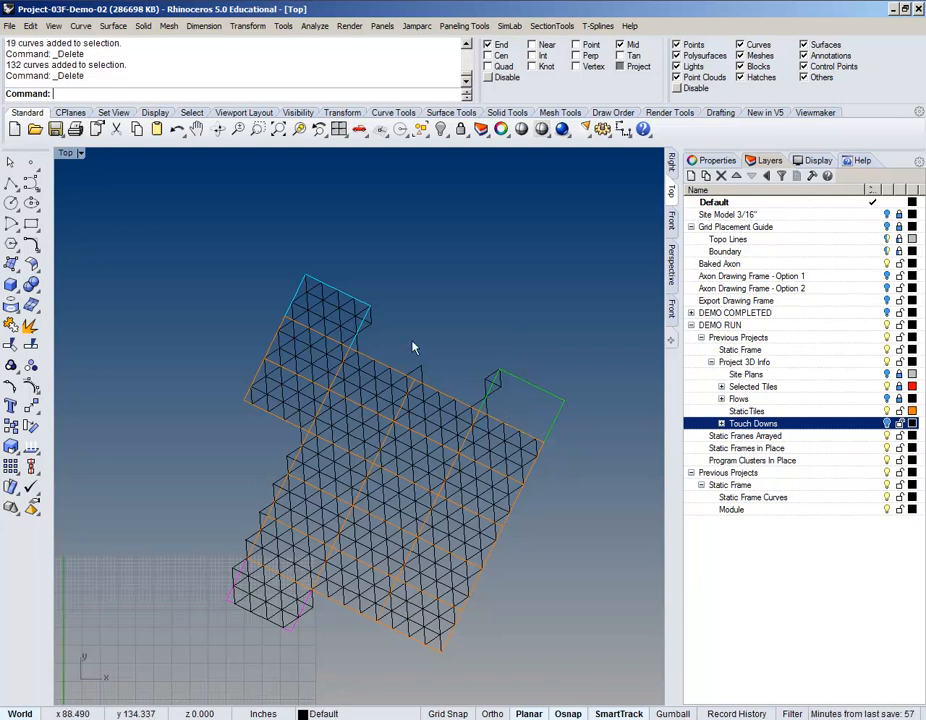
pyautogui.click(310, 306)
pyautogui.press('Delete')
# Step: Ungroup the cluster straddling the magenta tile's upper edge and delete only the half covering that tile
pyautogui.click(264, 594)
pyautogui.press('Delete')
pyautogui.hotkey('ctrl', 'z')
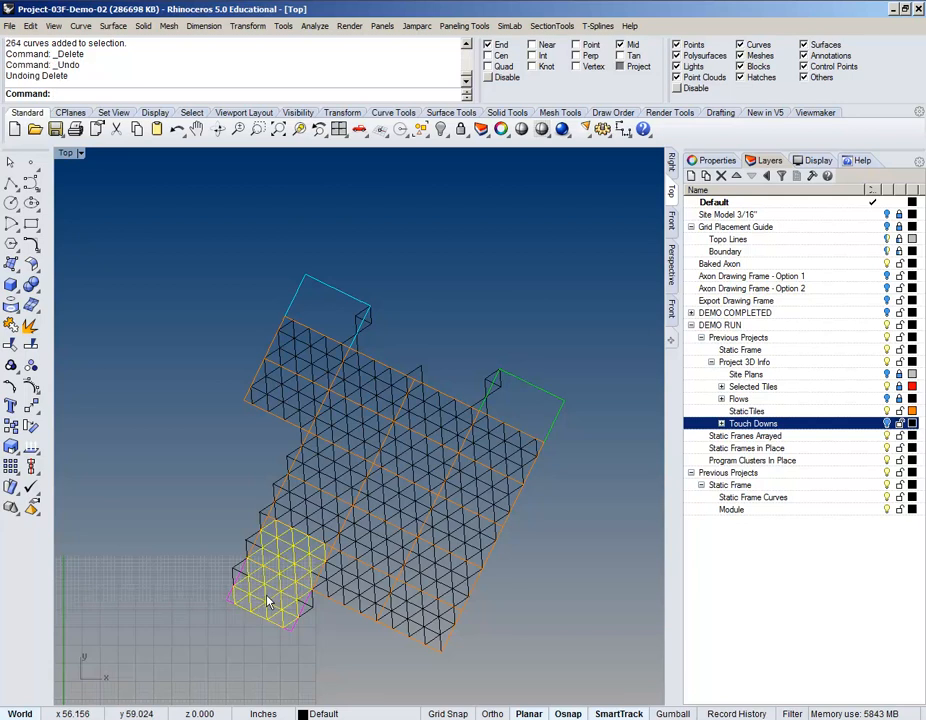
pyautogui.write('Ungroup')
pyautogui.press('Return')
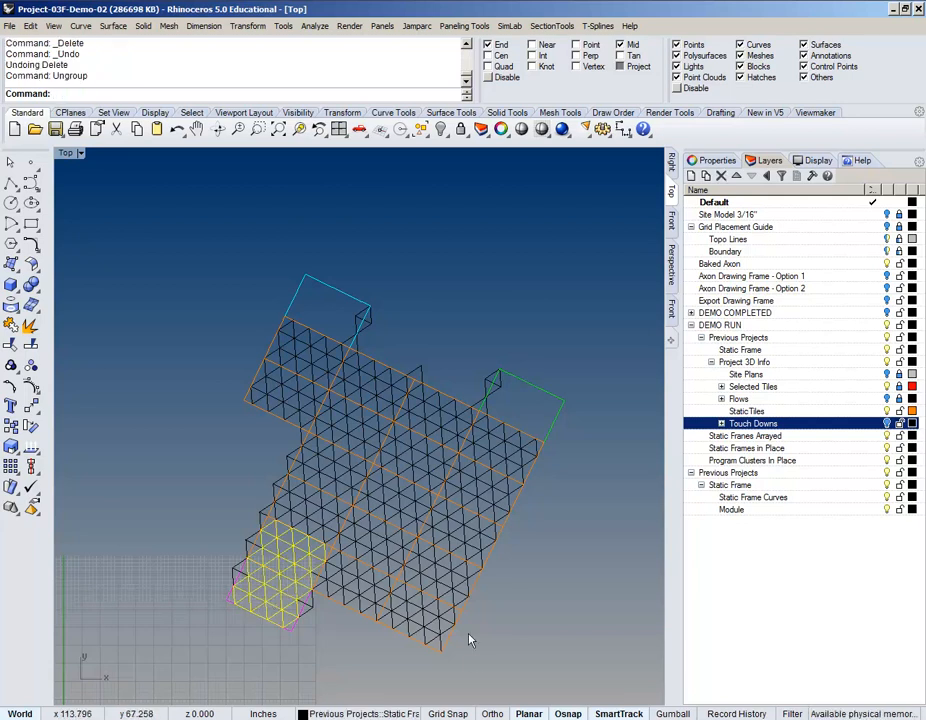
pyautogui.click(554, 252)
pyautogui.click(283, 597)
pyautogui.press('Delete')
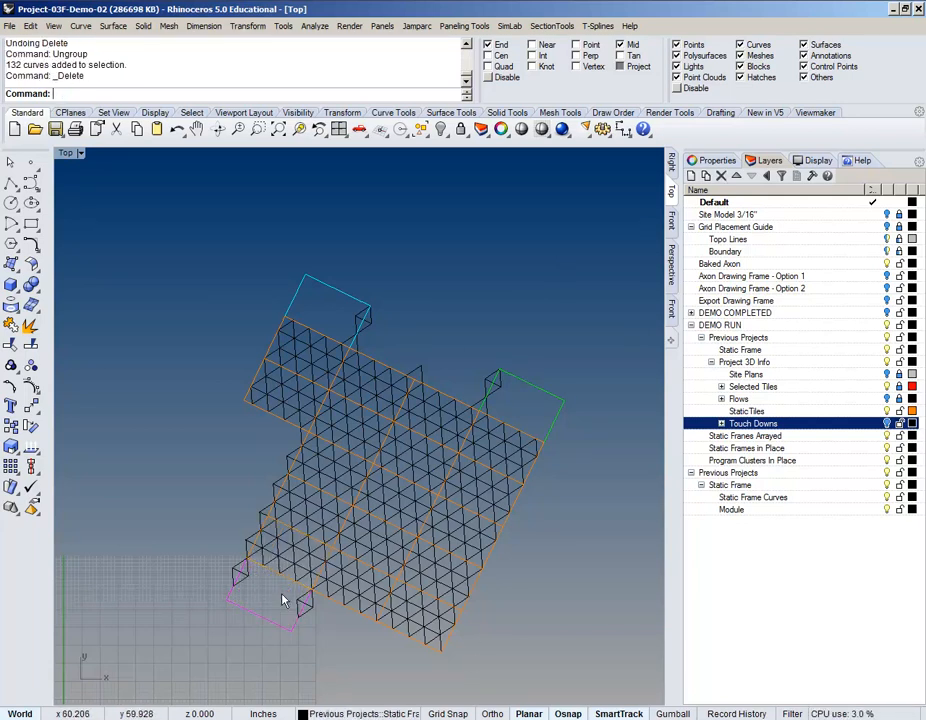
# Step: Delete the loose diamonds remaining on both sides of the magenta tile and beside the green and cyan tiles
pyautogui.click(304, 603)
pyautogui.keyDown('shift'); pyautogui.click(247, 584); pyautogui.keyUp('shift')
pyautogui.press('Delete')
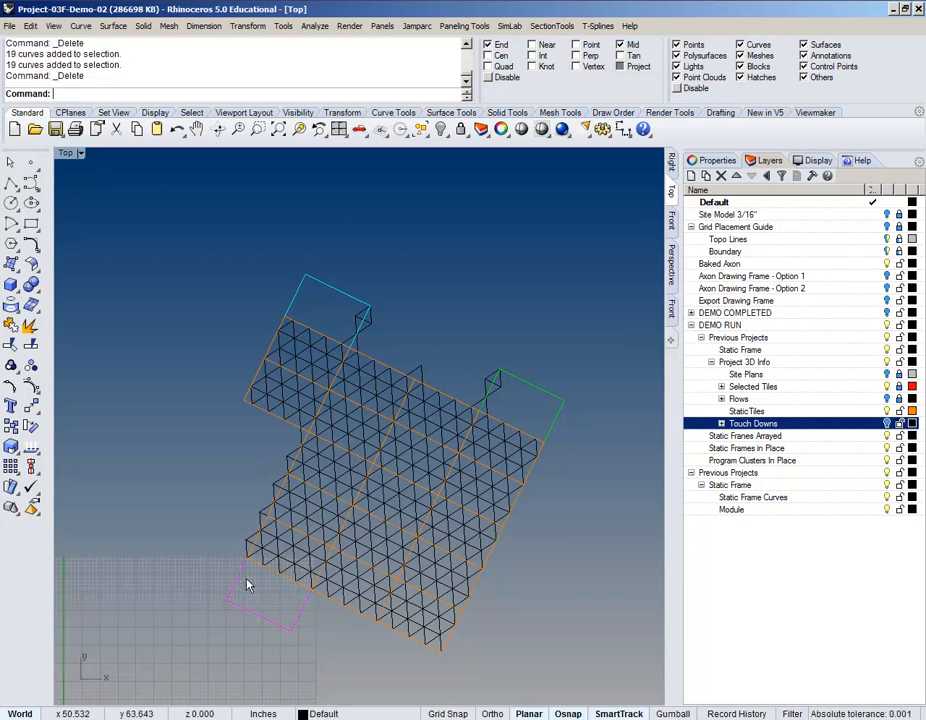
pyautogui.scroll(5, 444, 575)
pyautogui.scroll(-5, 250, 500)
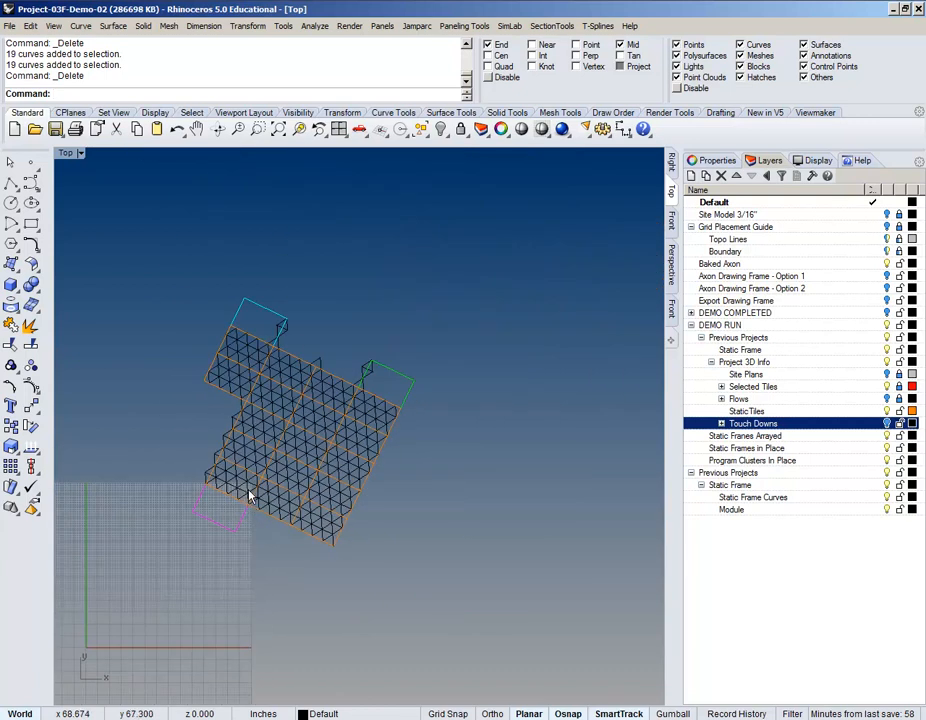
pyautogui.scroll(4, 339, 331)
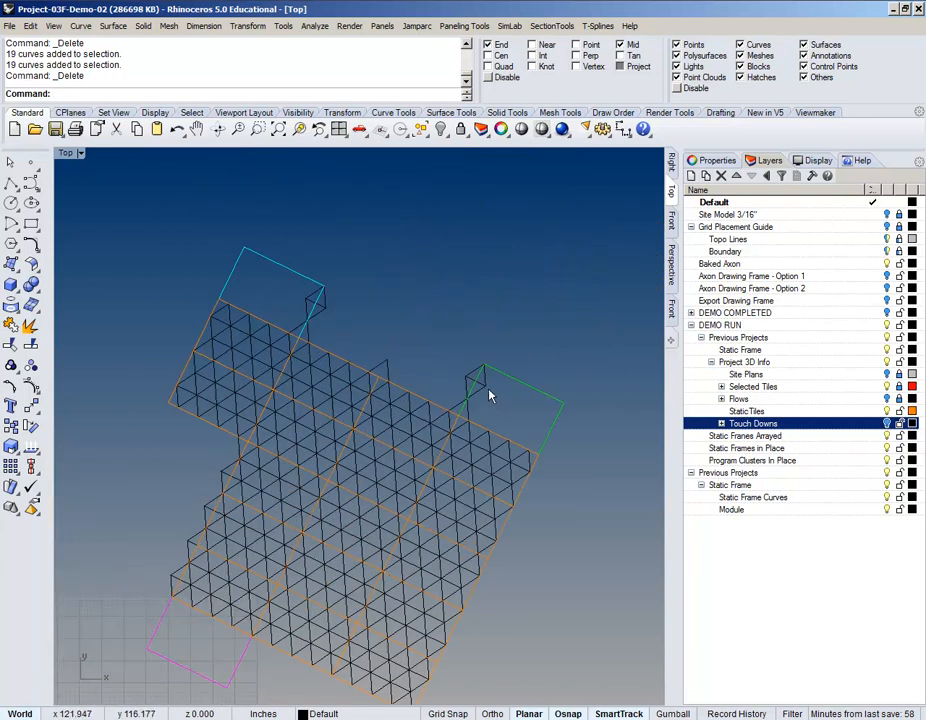
pyautogui.click(480, 380)
pyautogui.press('Delete')
pyautogui.click(322, 316)
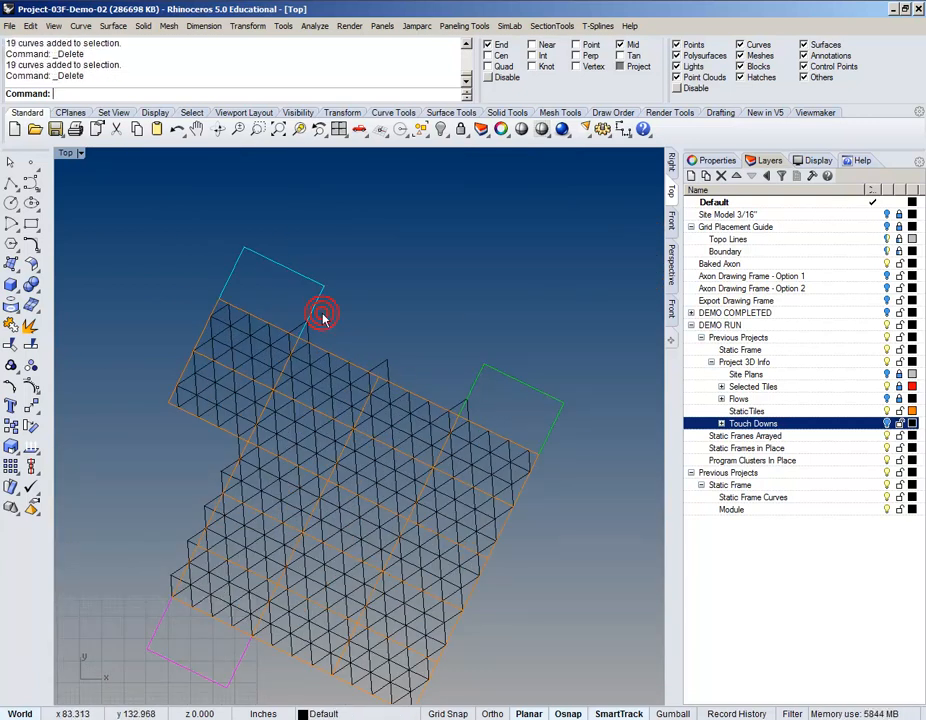
# Step: Examine the trimmed static frame against the orange tiles in perspective and top view
pyautogui.moveTo(334, 387); pyautogui.dragTo(381, 285, button='right')
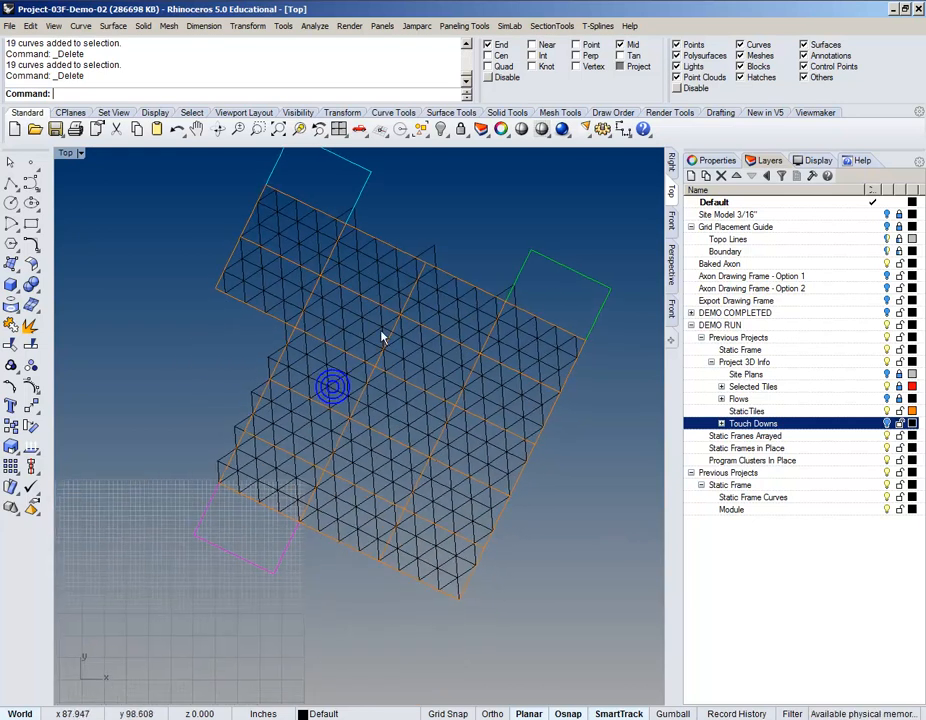
pyautogui.scroll(-2, 393, 483)
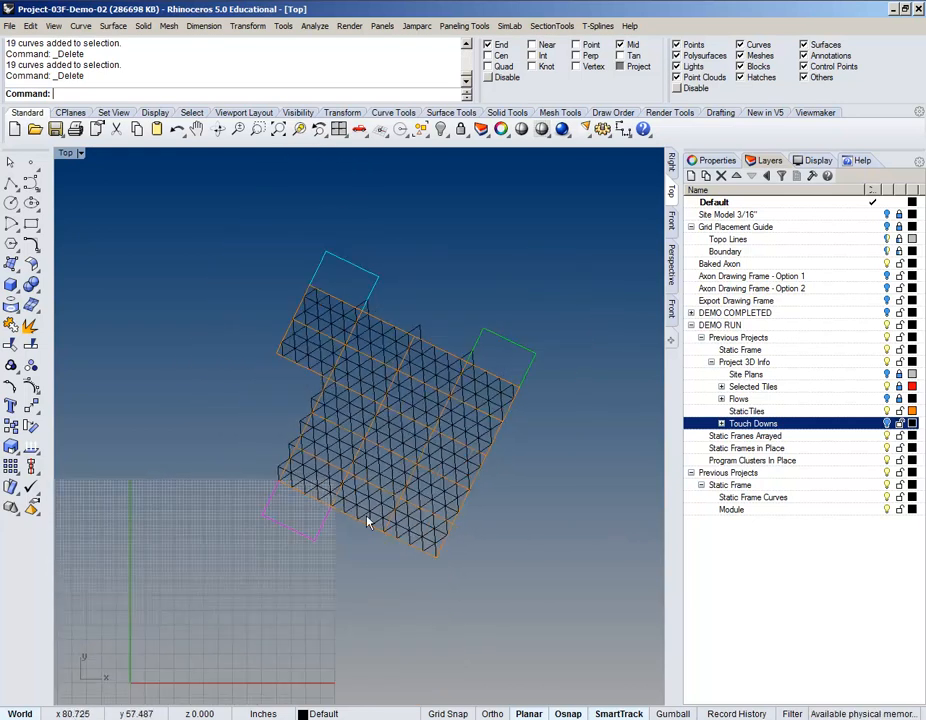
pyautogui.click(672, 262)
pyautogui.scroll(-3, 343, 476)
pyautogui.moveTo(343, 476); pyautogui.dragTo(320, 420, button='right')
pyautogui.scroll(5, 336, 436)
pyautogui.moveTo(328, 497); pyautogui.dragTo(405, 537, button='right')
pyautogui.scroll(5, 355, 485)
pyautogui.moveTo(356, 485); pyautogui.dragTo(376, 538, button='right')
pyautogui.scroll(-6, 396, 531)
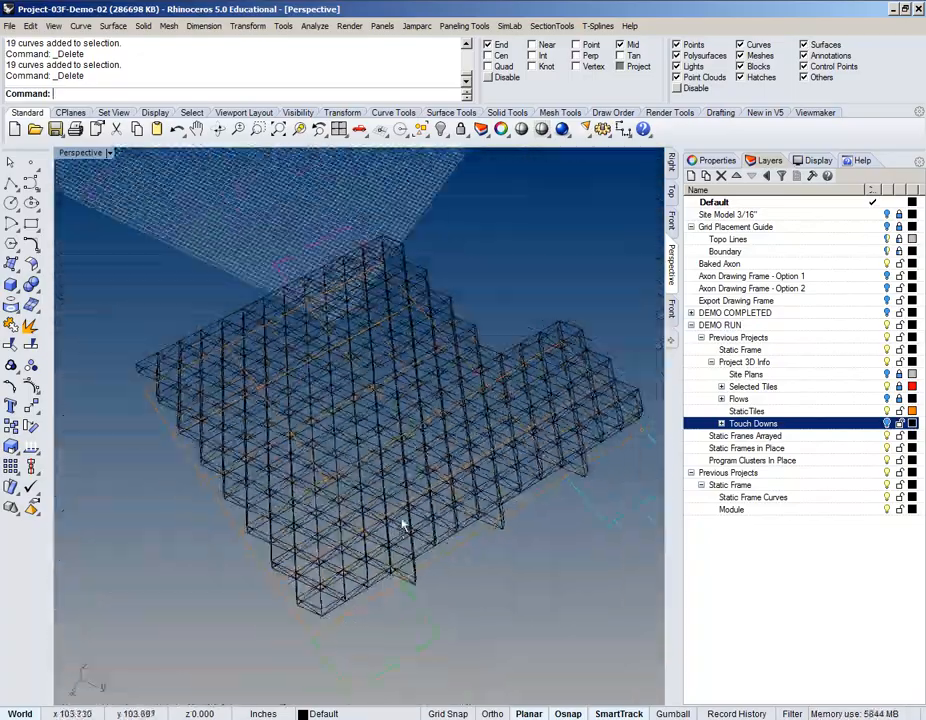
pyautogui.scroll(6, 350, 470)
pyautogui.moveTo(366, 484); pyautogui.dragTo(370, 325, button='right')
pyautogui.moveTo(386, 380); pyautogui.dragTo(319, 250, button='right')
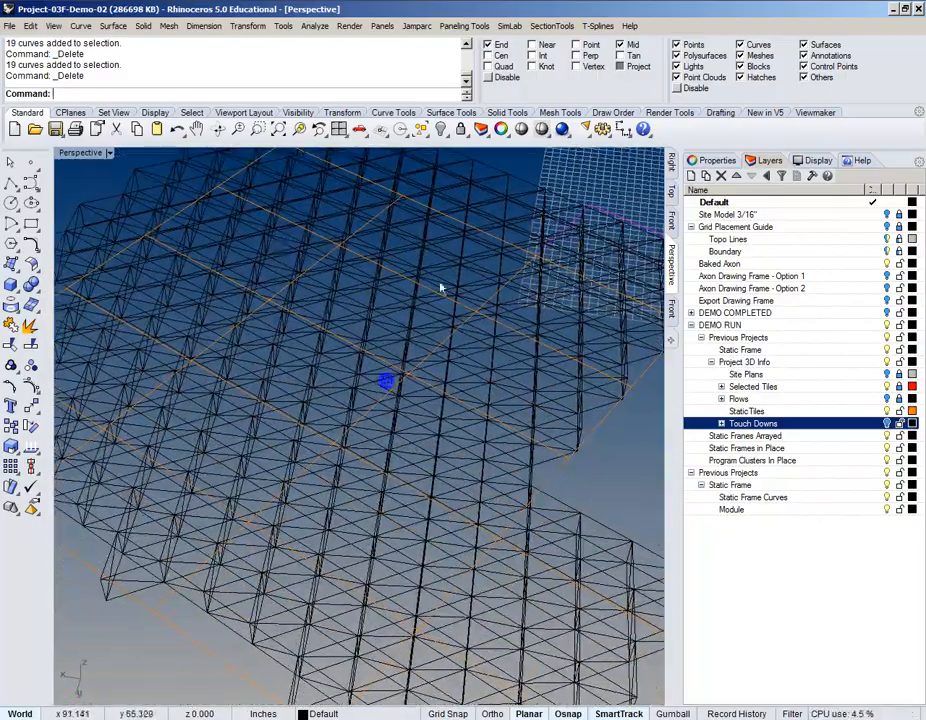
pyautogui.click(670, 193)
pyautogui.scroll(-2, 524, 328)
pyautogui.moveTo(475, 393); pyautogui.dragTo(418, 380, button='right')
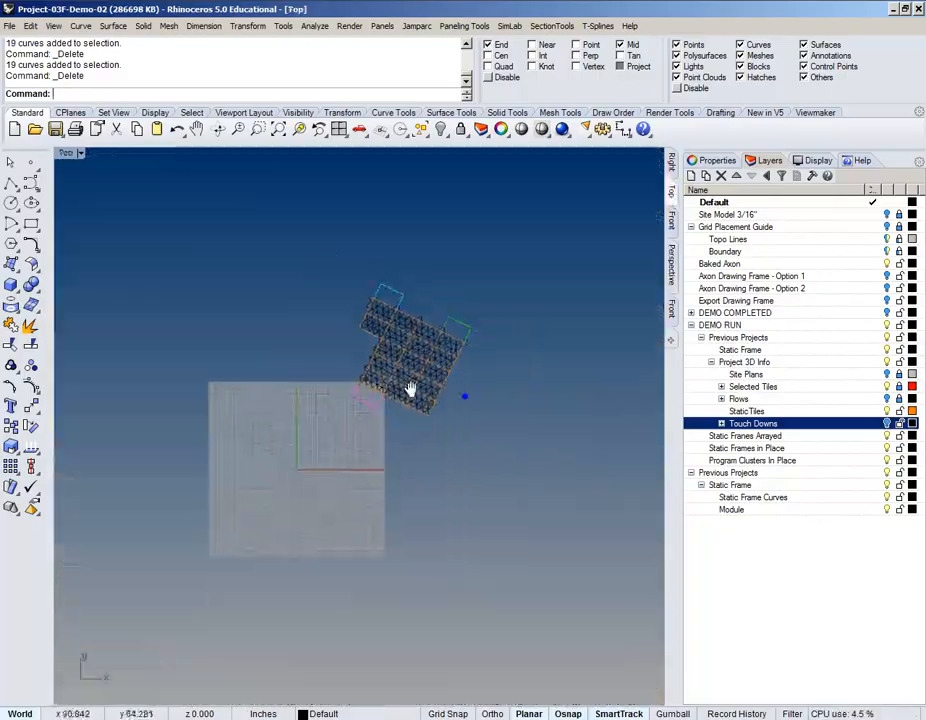
pyautogui.scroll(2, 418, 380)
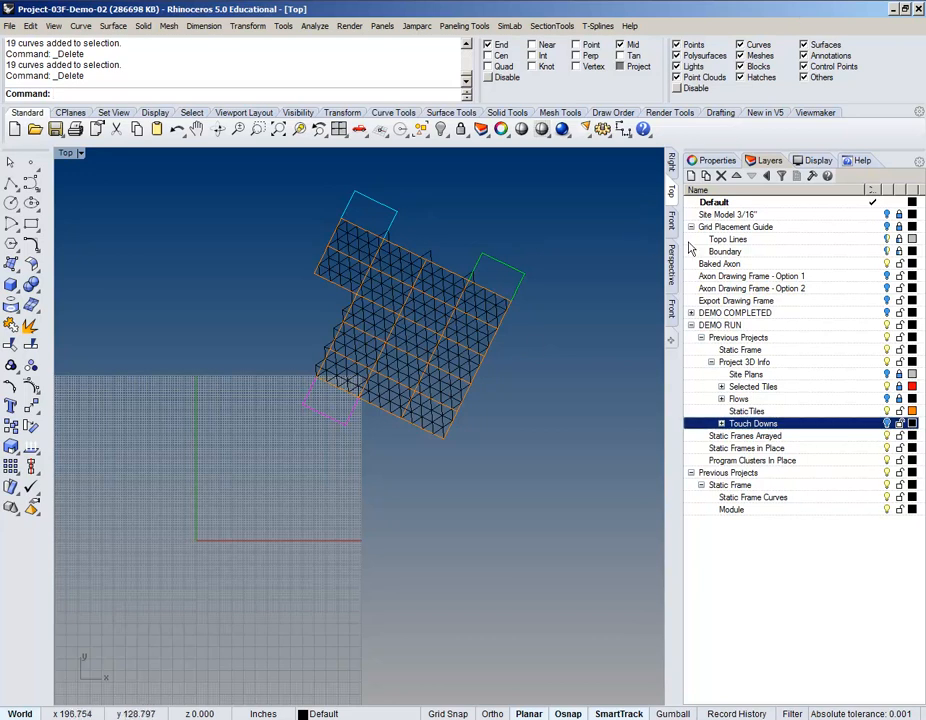
pyautogui.moveTo(511, 482); pyautogui.dragTo(422, 522, button='right')
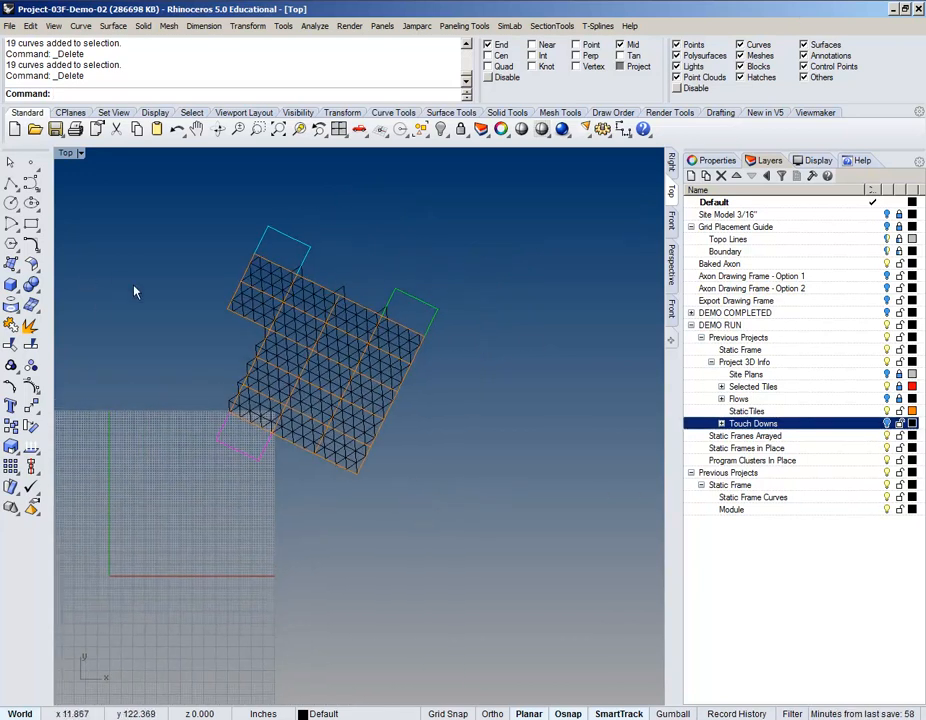
pyautogui.moveTo(147, 289); pyautogui.dragTo(238, 312, button='right')
pyautogui.moveTo(420, 287); pyautogui.dragTo(323, 276, button='right')
pyautogui.moveTo(200, 247); pyautogui.dragTo(201, 273, button='right')
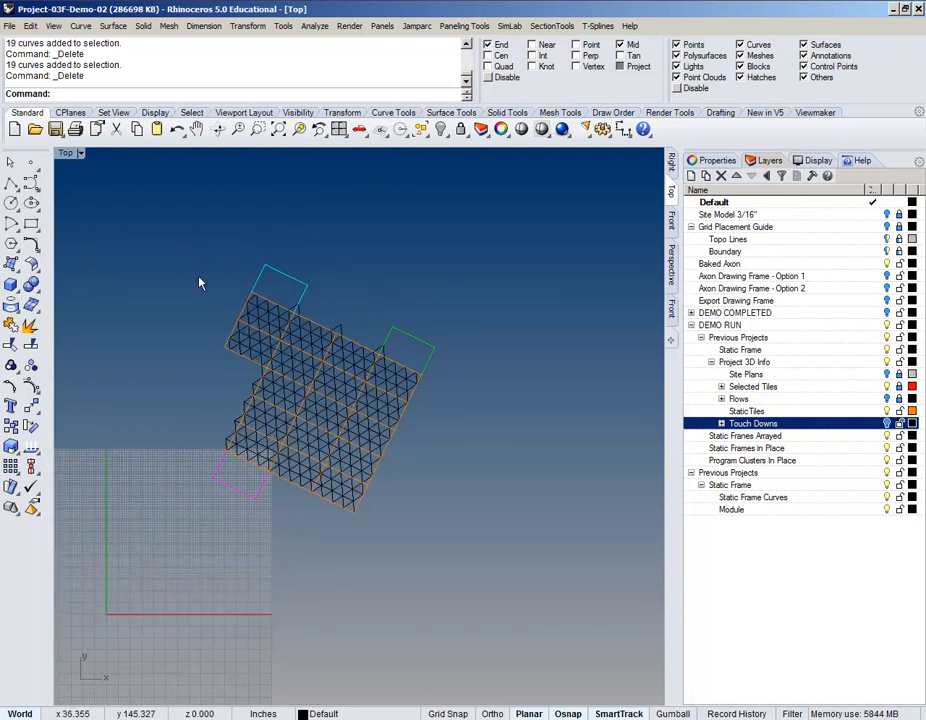
# Step: Import the Morphed--Cyclist-Cluster-to-Import file from the Rhino folder into the model and view the imported cluster in perspective
pyautogui.click(58, 2)
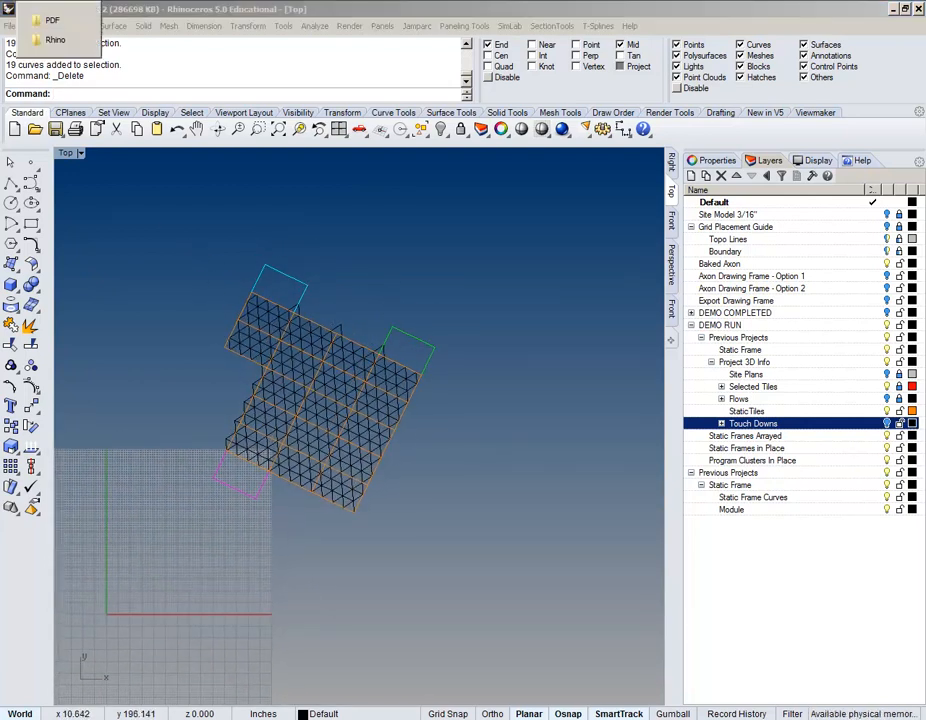
pyautogui.click(54, 38)
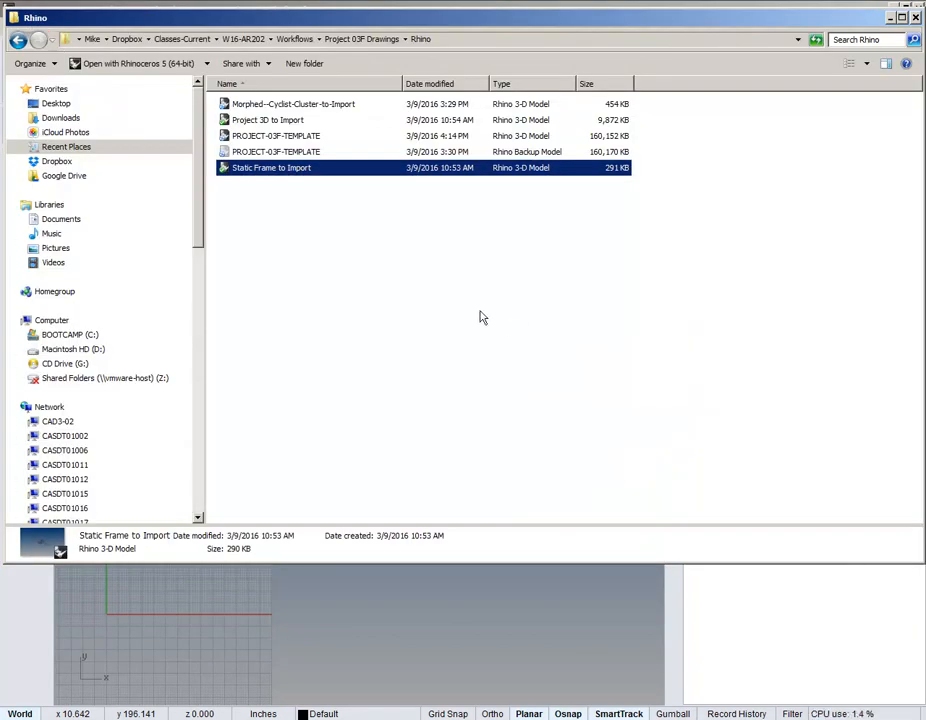
pyautogui.click(314, 106)
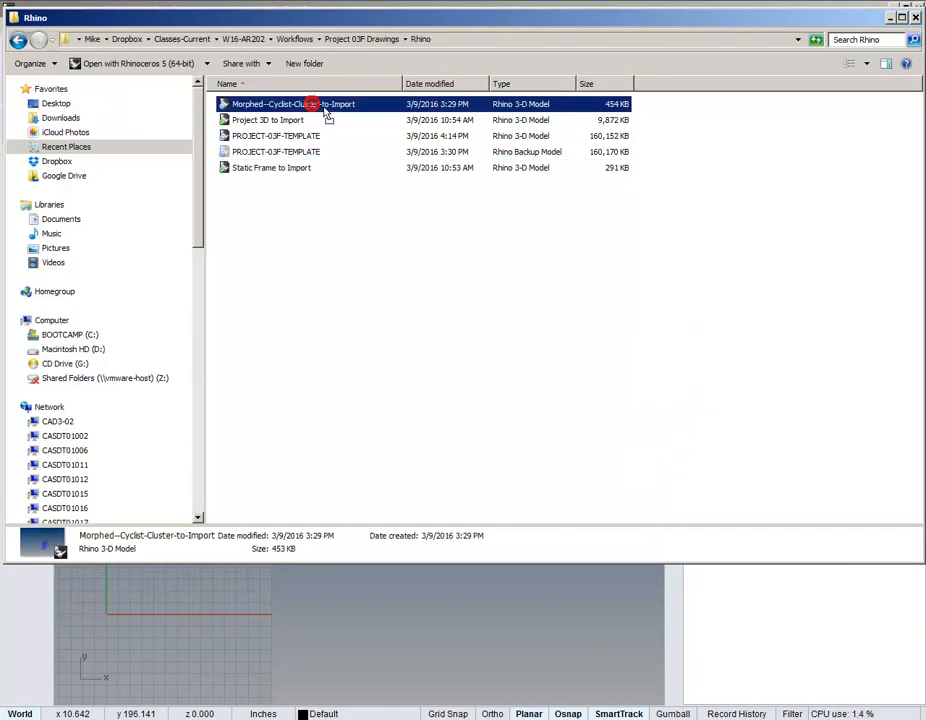
pyautogui.moveTo(507, 665); pyautogui.dragTo(415, 620)
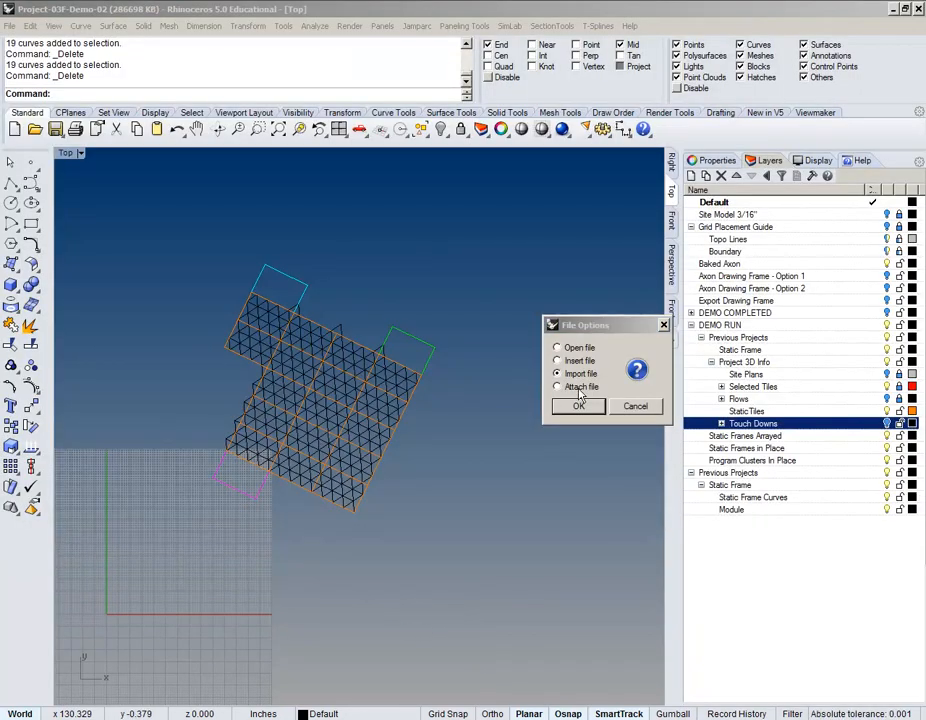
pyautogui.click(580, 405)
pyautogui.moveTo(287, 540); pyautogui.dragTo(341, 533, button='right')
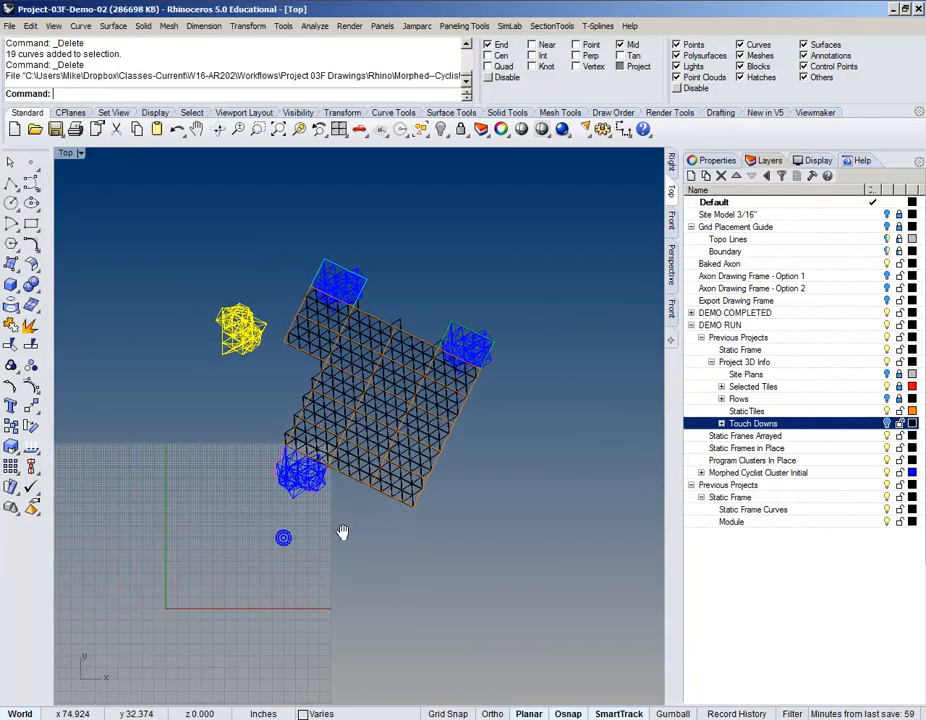
pyautogui.click(671, 265)
pyautogui.moveTo(550, 380); pyautogui.dragTo(465, 365, button='right')
pyautogui.scroll(-10, 331, 407)
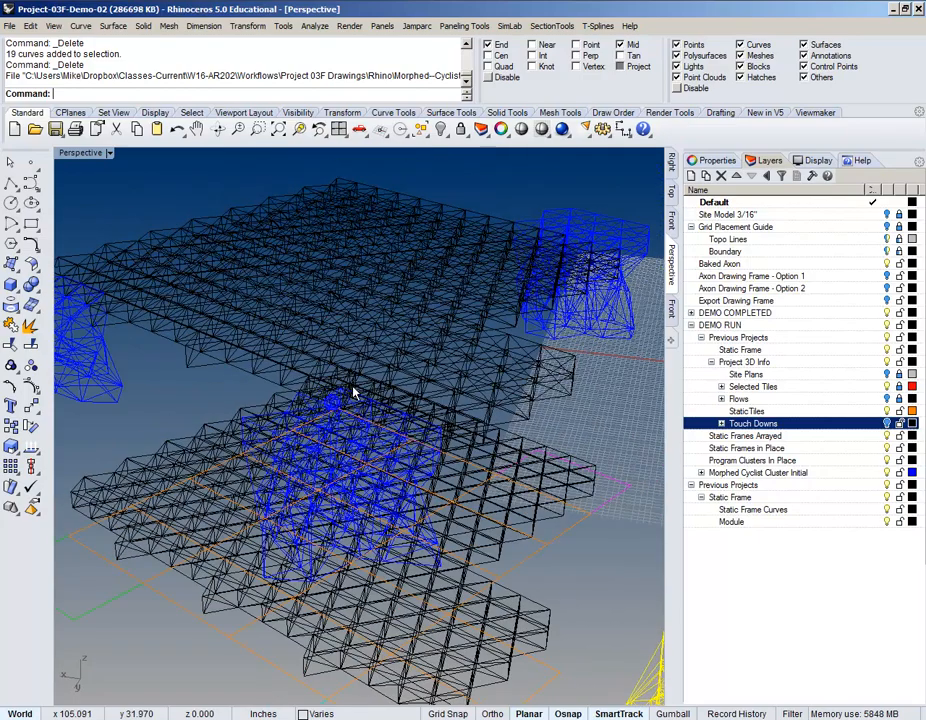
pyautogui.moveTo(331, 393); pyautogui.dragTo(438, 367, button='right')
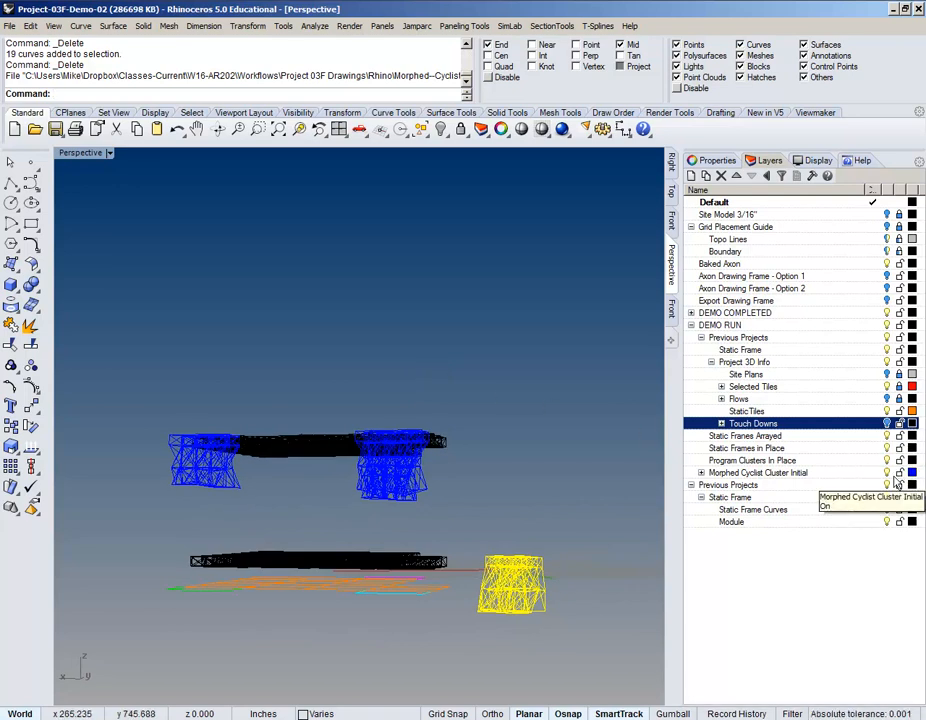
# Step: Expand the DEMO COMPLETED layer group and toggle the visibility of its Morphed Cyclist Cluster Initial layer
pyautogui.click(691, 313)
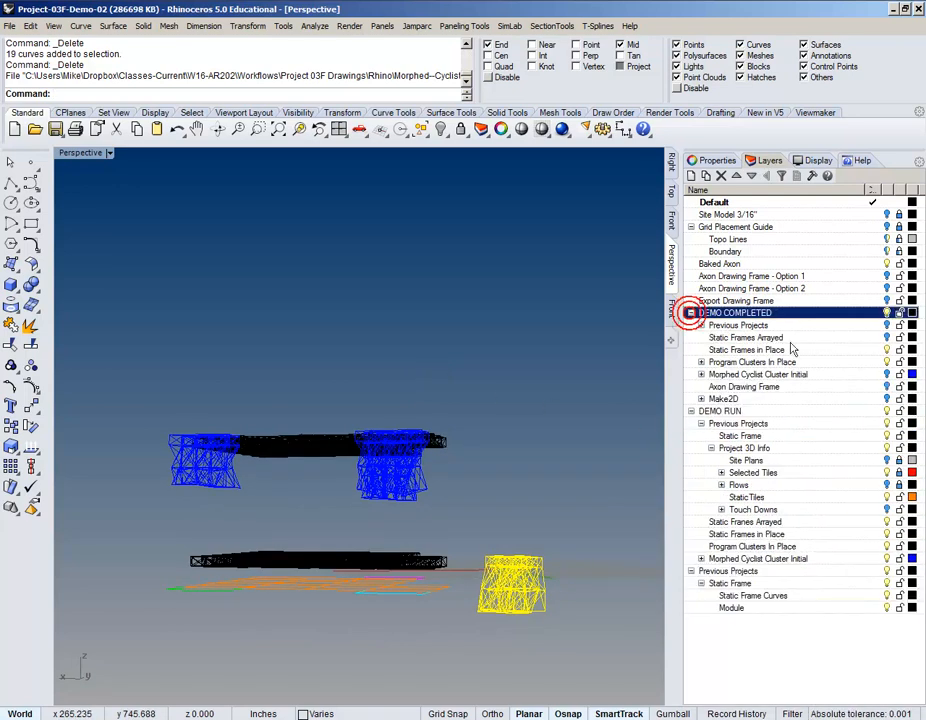
pyautogui.click(690, 313)
pyautogui.click(690, 313)
pyautogui.click(880, 375)
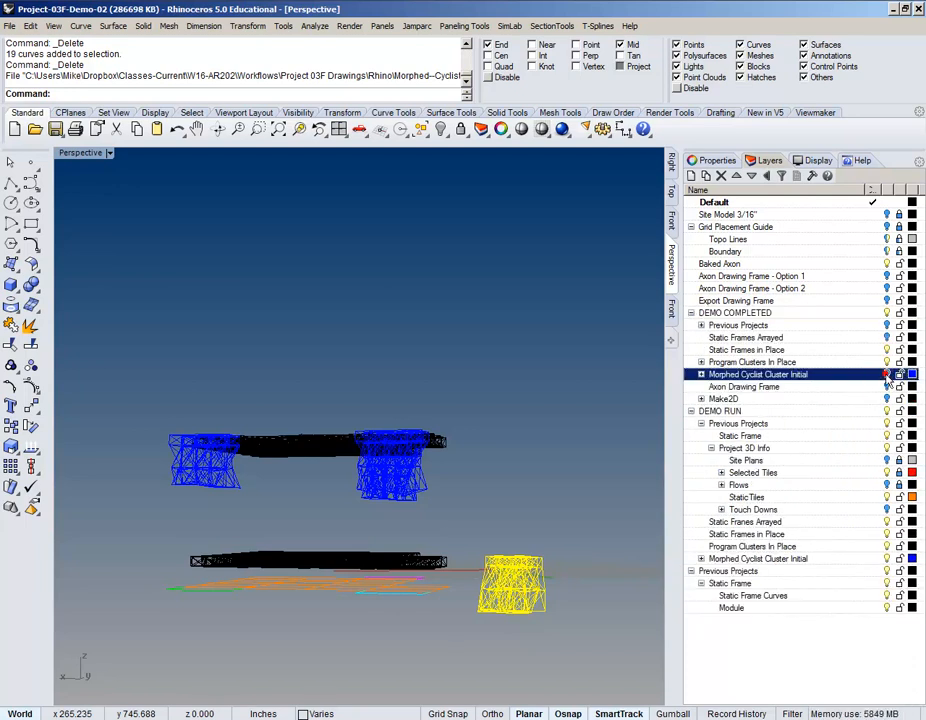
# Step: Try deleting the blue program clusters around the upper static frame and undo the deletions
pyautogui.click(484, 519)
pyautogui.click(155, 475)
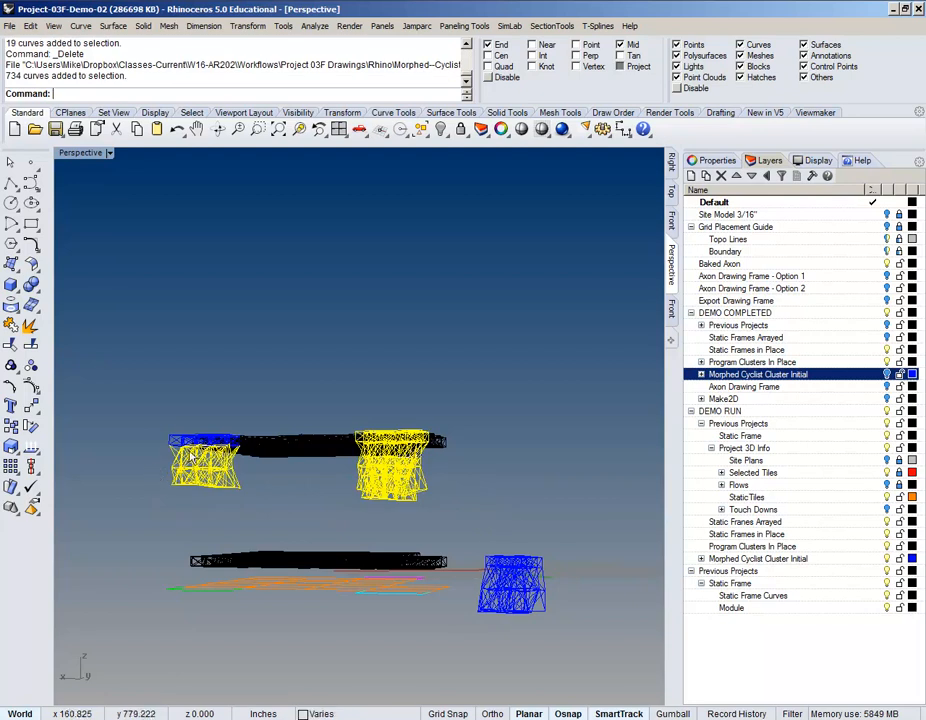
pyautogui.press('Delete')
pyautogui.click(229, 440)
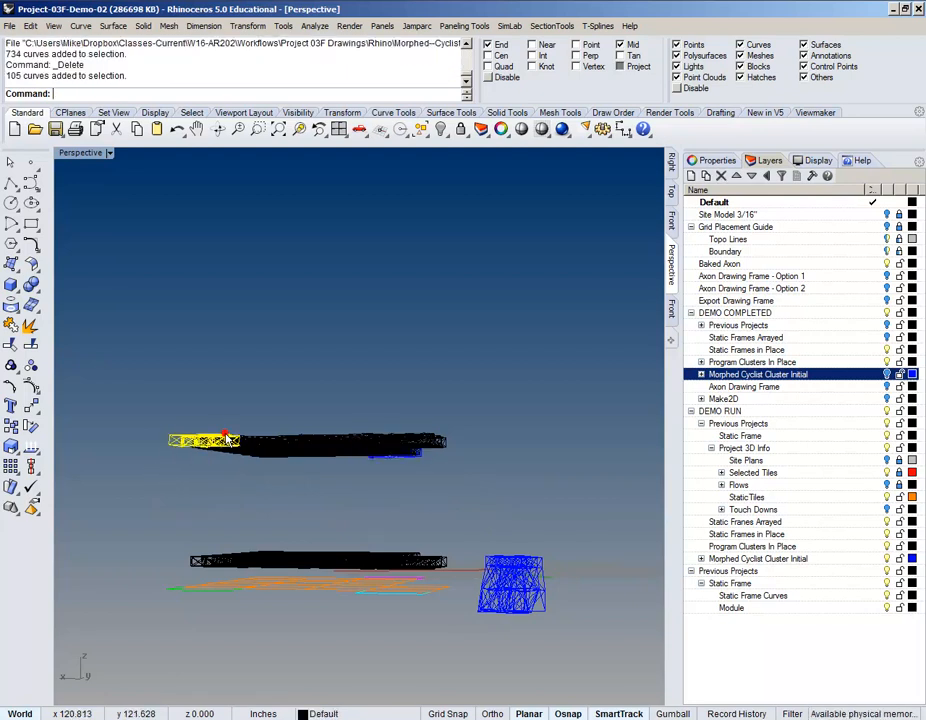
pyautogui.press('Delete')
pyautogui.click(408, 455)
pyautogui.press('Delete')
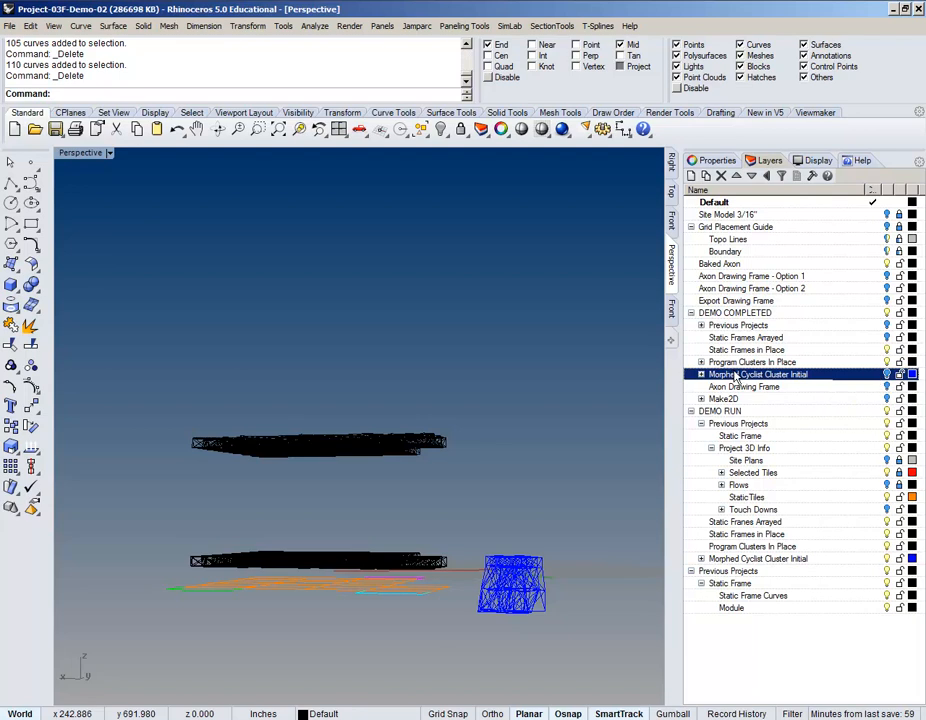
pyautogui.hotkey('ctrl', 'z')
pyautogui.hotkey('ctrl', 'z')
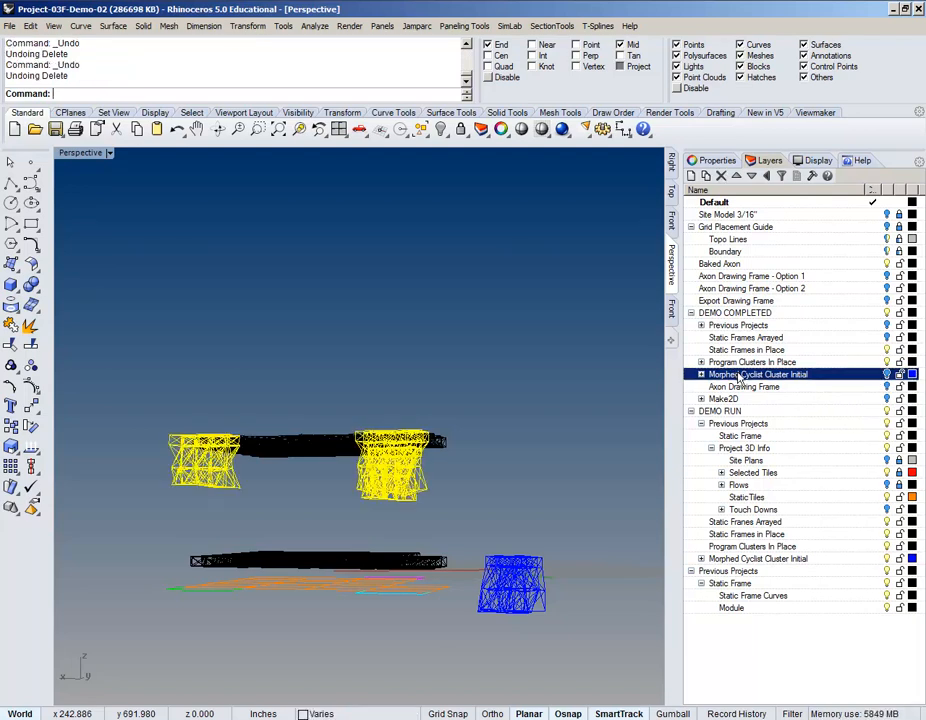
# Step: Hide the Program Clusters In Place layer under DEMO COMPLETED and group all parts of the imported cyclist cluster
pyautogui.click(886, 361)
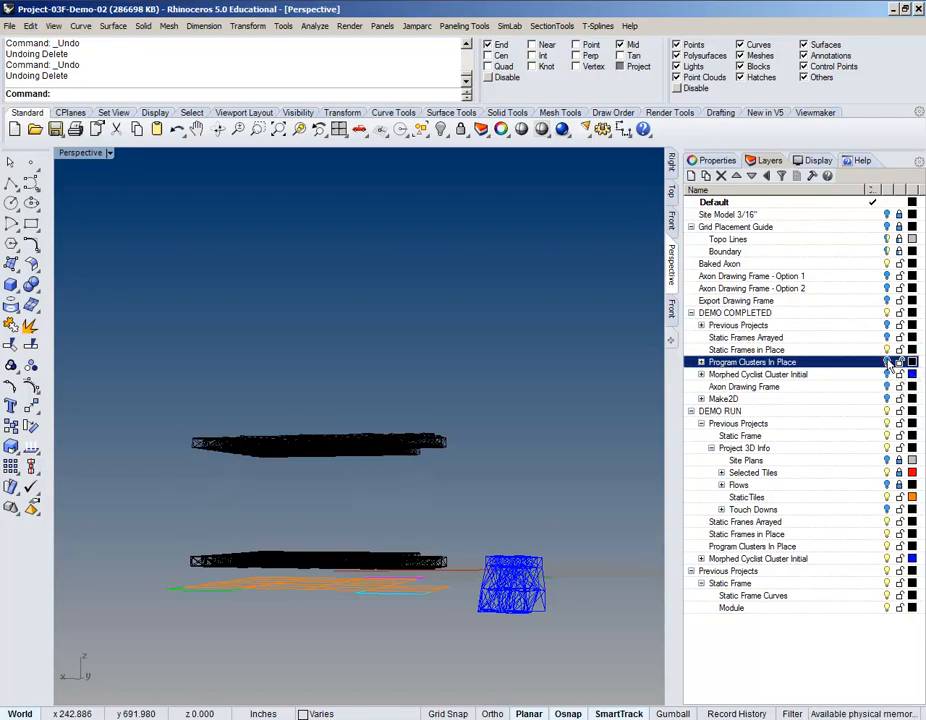
pyautogui.moveTo(444, 362); pyautogui.dragTo(472, 538, button='right')
pyautogui.scroll(5, 510, 542)
pyautogui.keyDown('shift'); pyautogui.moveTo(533, 542); pyautogui.dragTo(527, 382, button='right'); pyautogui.keyUp('shift')
pyautogui.click(527, 382)
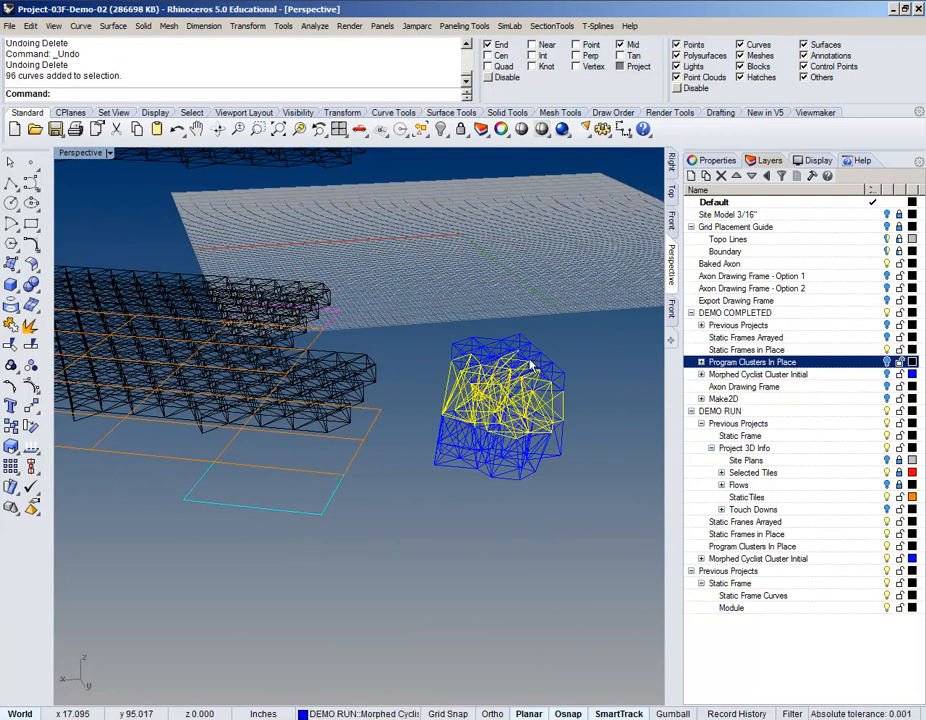
pyautogui.click(537, 356)
pyautogui.click(552, 311)
pyautogui.moveTo(550, 423); pyautogui.dragTo(530, 383, button='right')
pyautogui.scroll(4, 497, 436)
pyautogui.moveTo(414, 306); pyautogui.dragTo(647, 622)
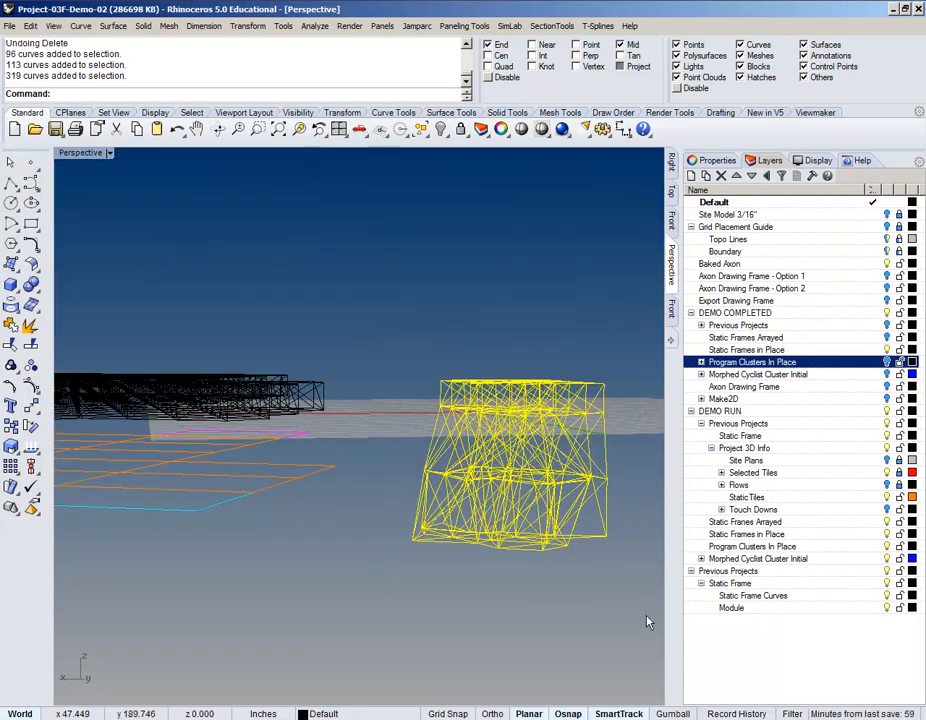
pyautogui.hotkey('ctrl', 'g')
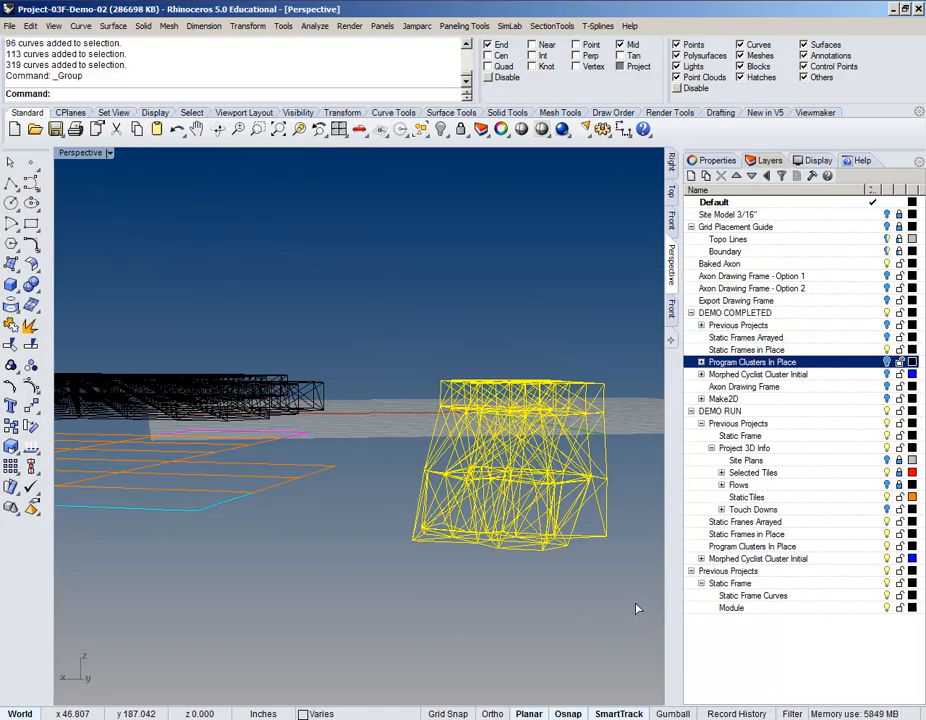
# Step: Examine the grouped cyclist cluster's shape and corners relative to the static frame in top and perspective view
pyautogui.moveTo(541, 417); pyautogui.dragTo(433, 502, button='right')
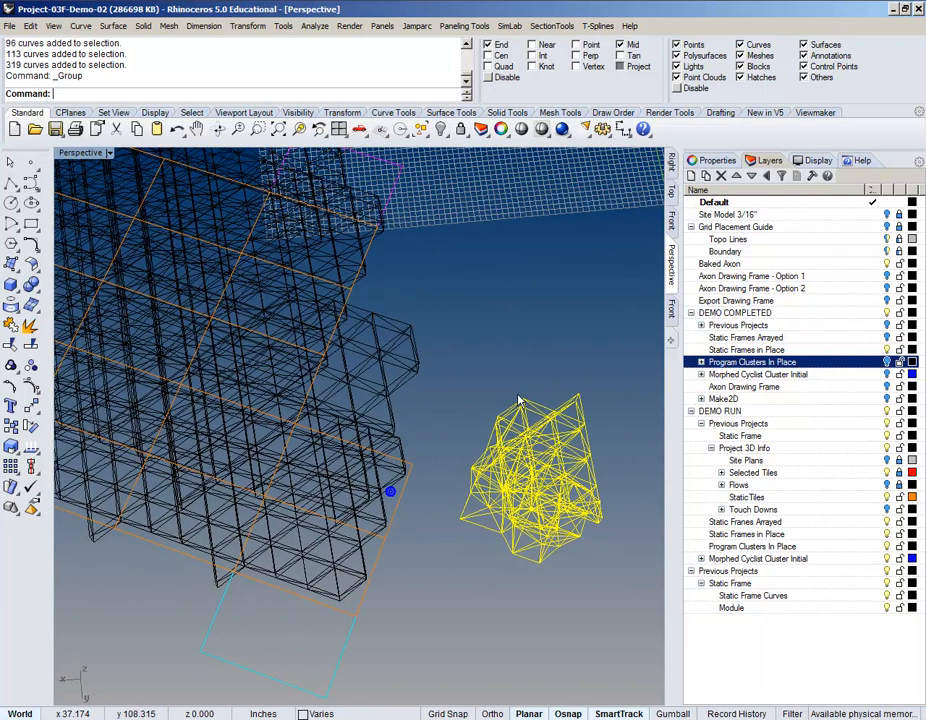
pyautogui.click(671, 192)
pyautogui.scroll(5, 238, 325)
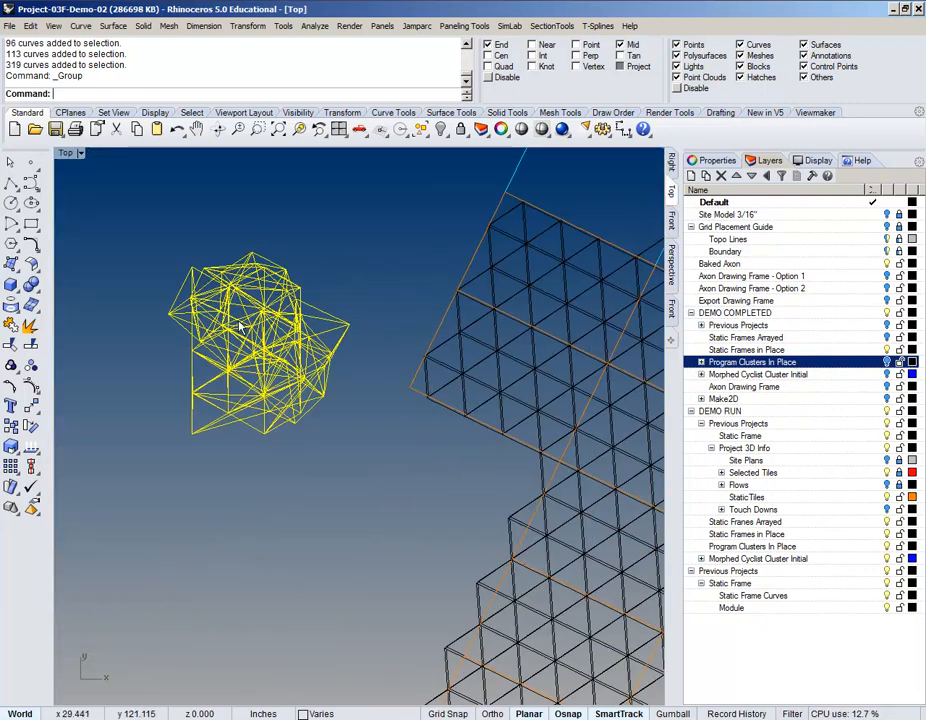
pyautogui.scroll(-3, 240, 325)
pyautogui.moveTo(331, 355); pyautogui.dragTo(273, 418, button='right')
pyautogui.scroll(6, 206, 425)
pyautogui.moveTo(163, 418); pyautogui.dragTo(200, 451, button='right')
pyautogui.click(676, 250)
pyautogui.moveTo(424, 413); pyautogui.dragTo(416, 535, button='right')
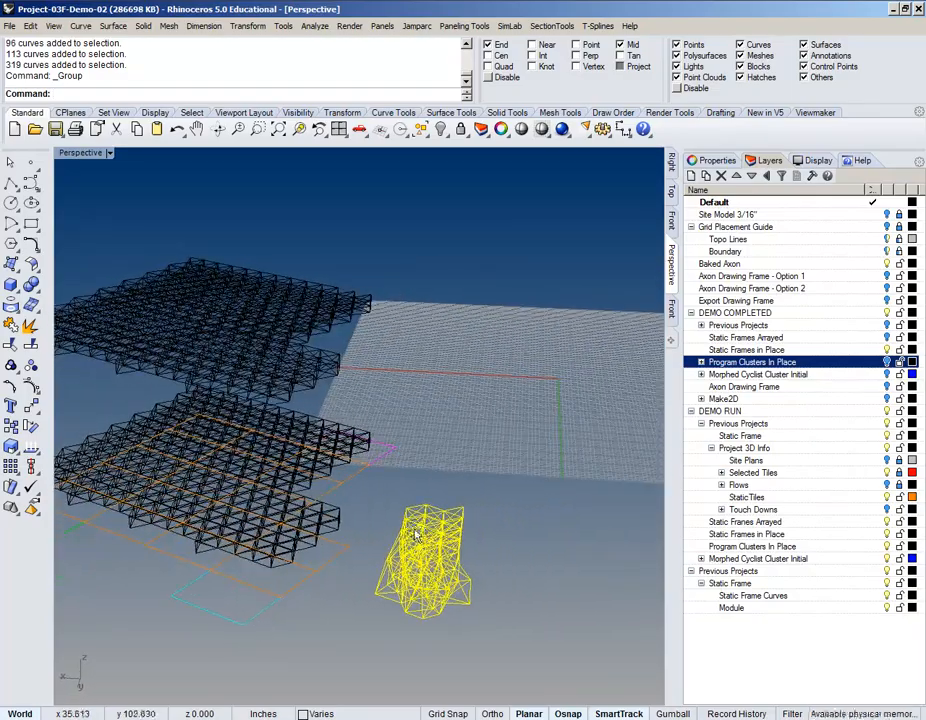
pyautogui.scroll(2, 416, 535)
pyautogui.scroll(2, 374, 490)
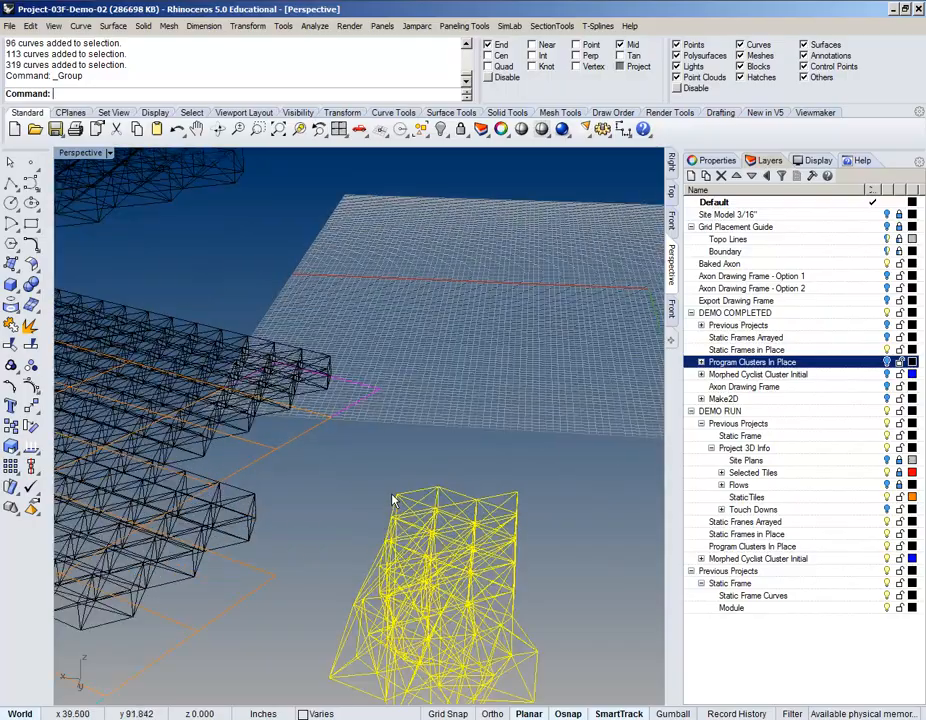
# Step: Move the grouped cluster by one of its upper corner endpoints to the magenta tile area beside the static frames
pyautogui.write('M')
pyautogui.press('Return')
pyautogui.moveTo(380, 467); pyautogui.dragTo(356, 448, button='right')
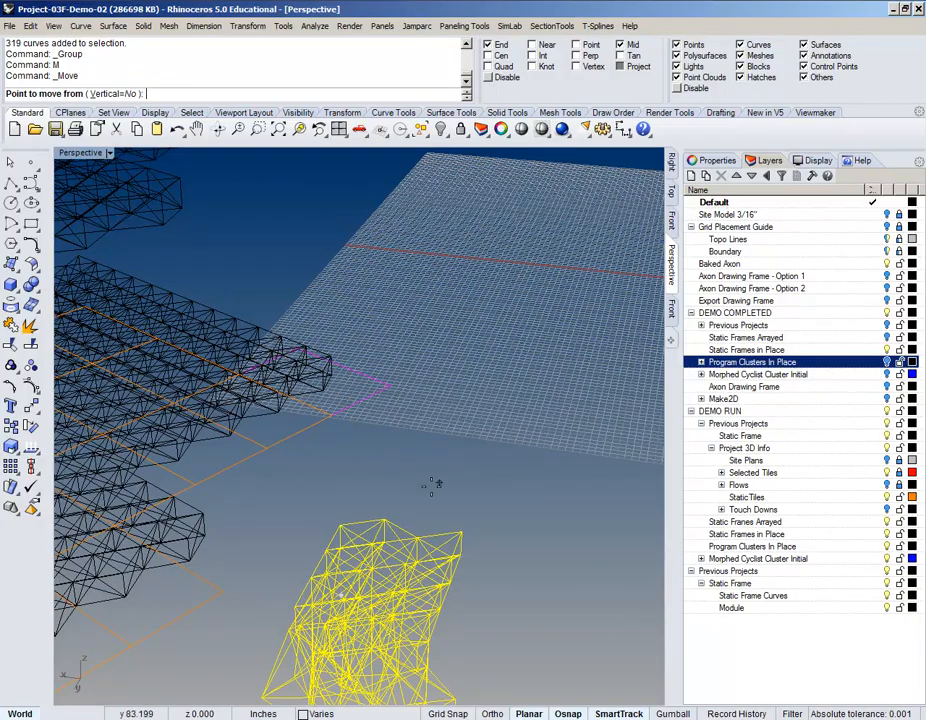
pyautogui.moveTo(343, 346); pyautogui.dragTo(338, 540, button='right')
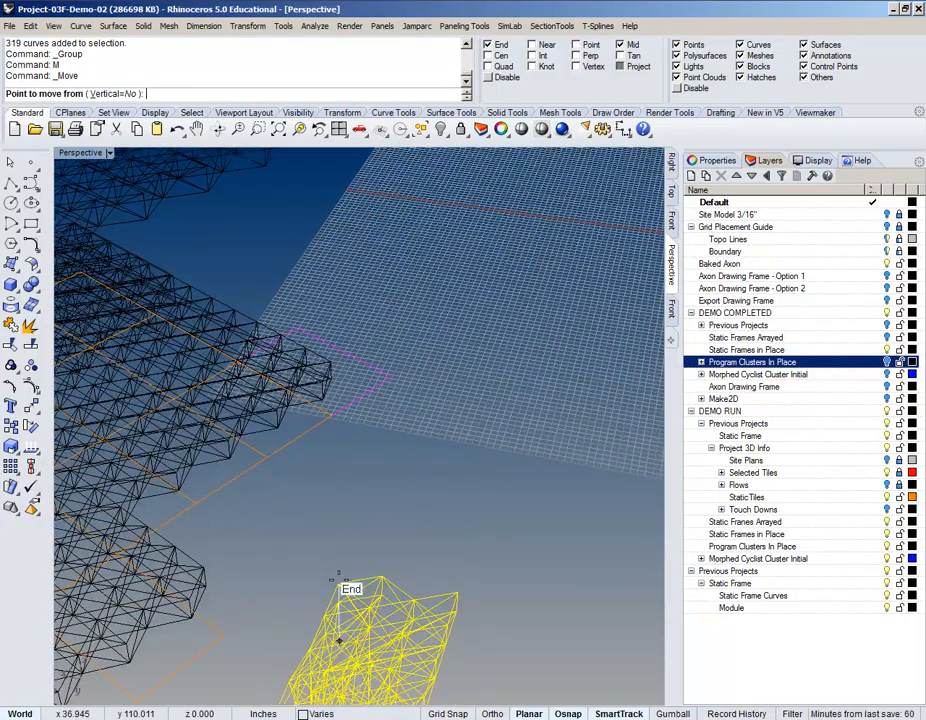
pyautogui.click(339, 580)
pyautogui.moveTo(384, 272); pyautogui.dragTo(177, 309, button='right')
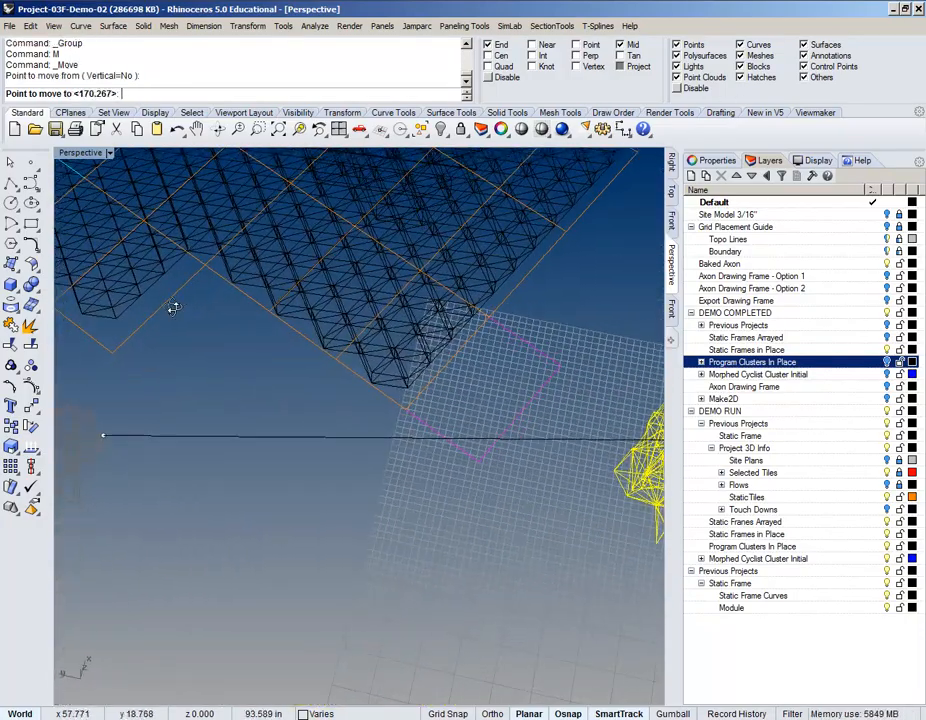
pyautogui.scroll(8, 433, 583)
pyautogui.scroll(-8, 433, 583)
pyautogui.scroll(3, 435, 598)
pyautogui.click(533, 601)
pyautogui.scroll(3, 538, 522)
pyautogui.moveTo(537, 522); pyautogui.dragTo(364, 521, button='right')
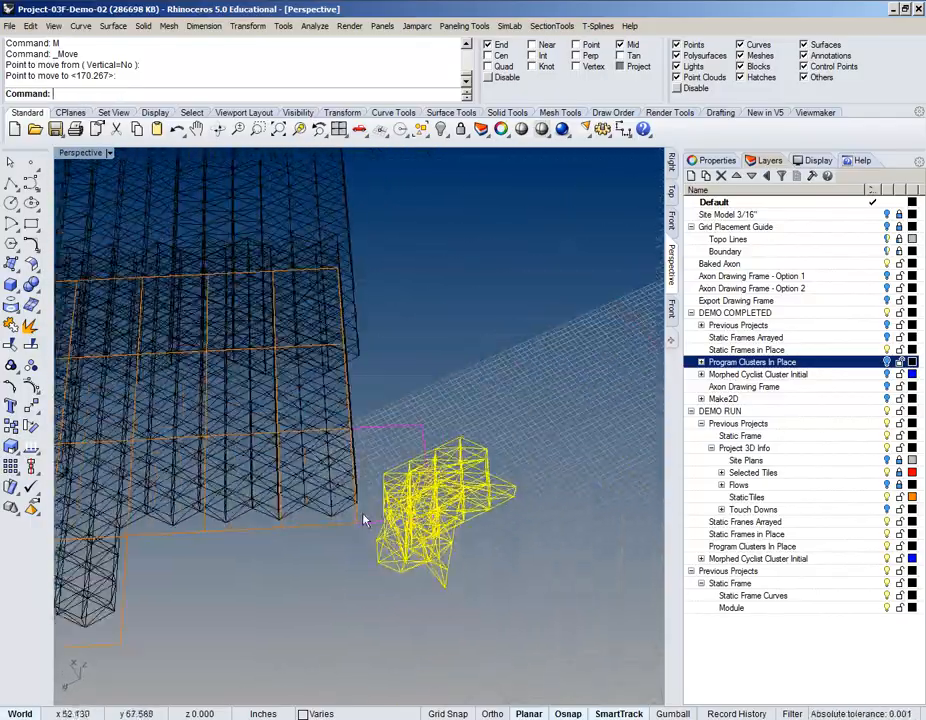
# Step: Move the cluster again so its near upper corner endpoint meets the corner of the adjoining static frame
pyautogui.scroll(4, 364, 521)
pyautogui.write('M')
pyautogui.press('Return')
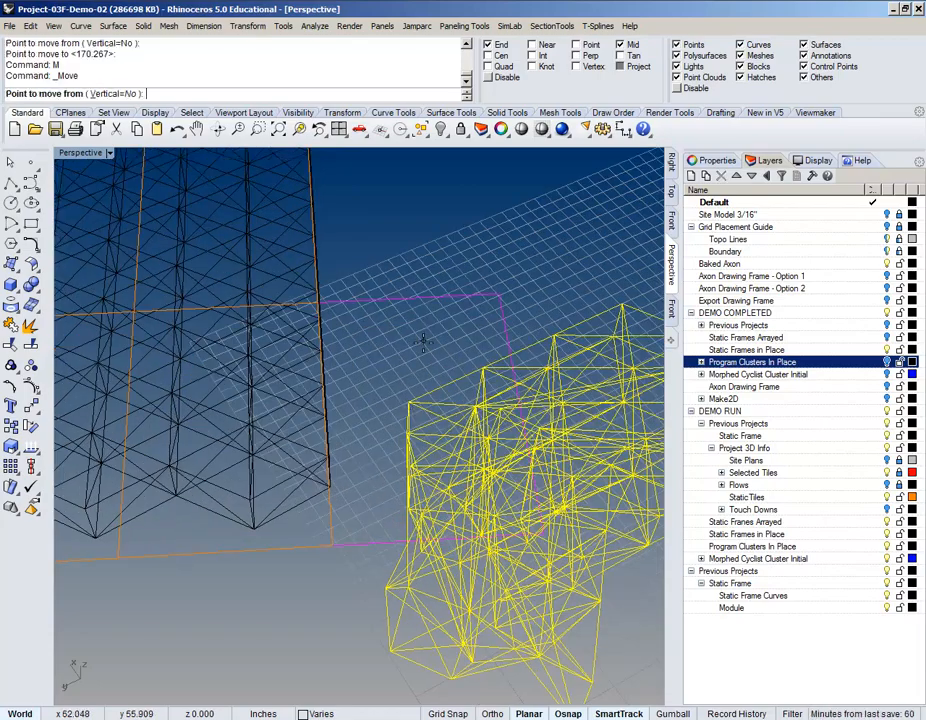
pyautogui.click(409, 403)
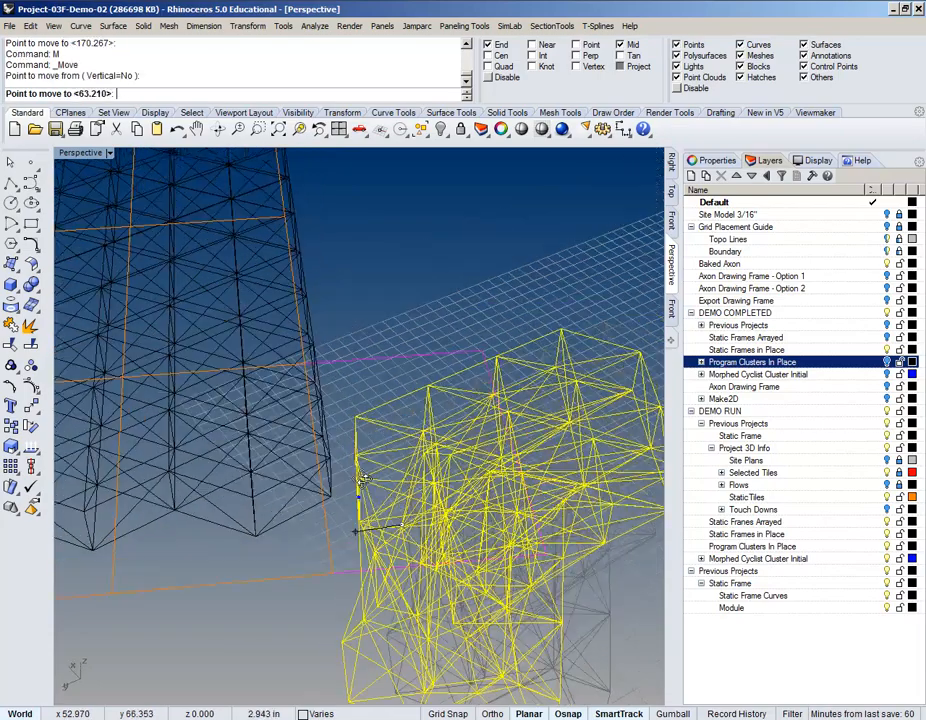
pyautogui.click(330, 458)
pyautogui.moveTo(330, 458); pyautogui.dragTo(684, 275, button='right')
pyautogui.moveTo(672, 203); pyautogui.dragTo(325, 388, button='right')
# Step: Rotate the cluster about the shared corner endpoint so its side lines up with the edge of the static frame
pyautogui.write('Roate')
pyautogui.press('Return')
pyautogui.write('Roat')
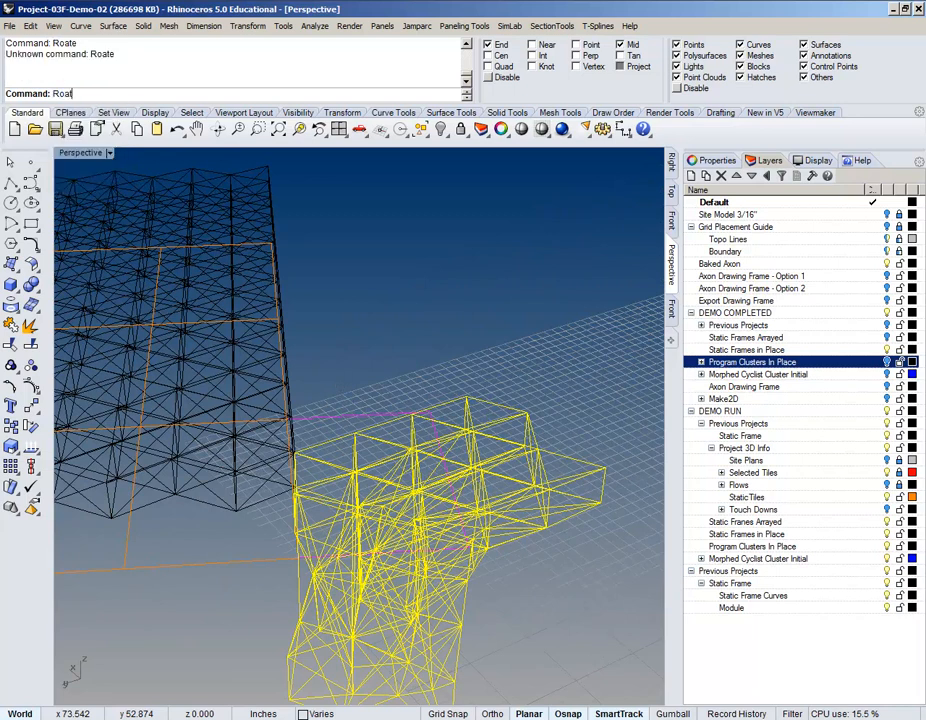
pyautogui.write('e')
pyautogui.press('Return')
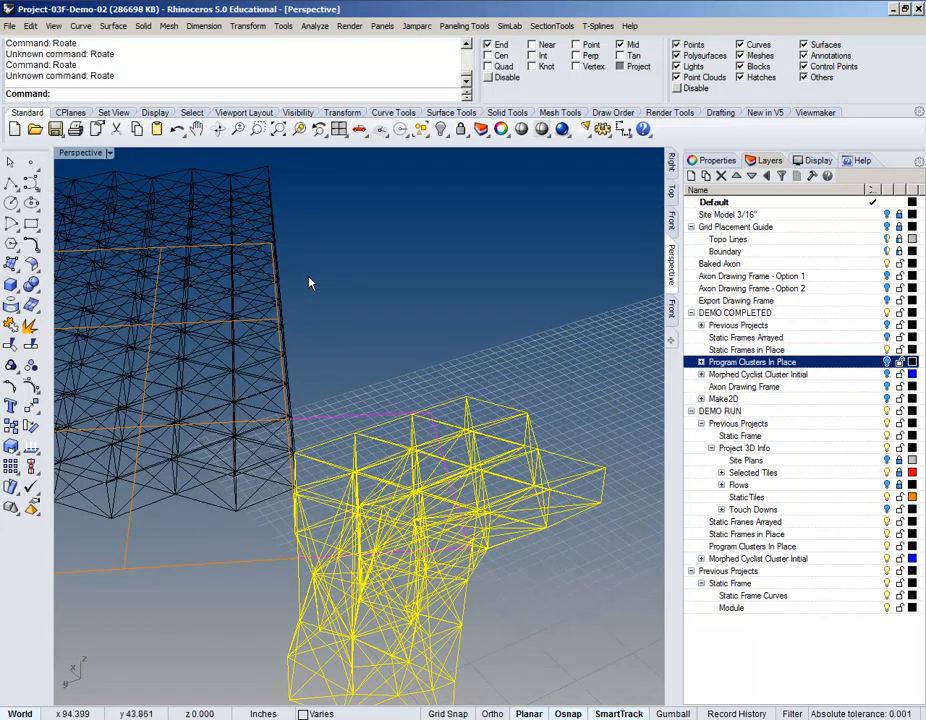
pyautogui.write('Roa')
pyautogui.press('BackSpace')
pyautogui.write('ta')
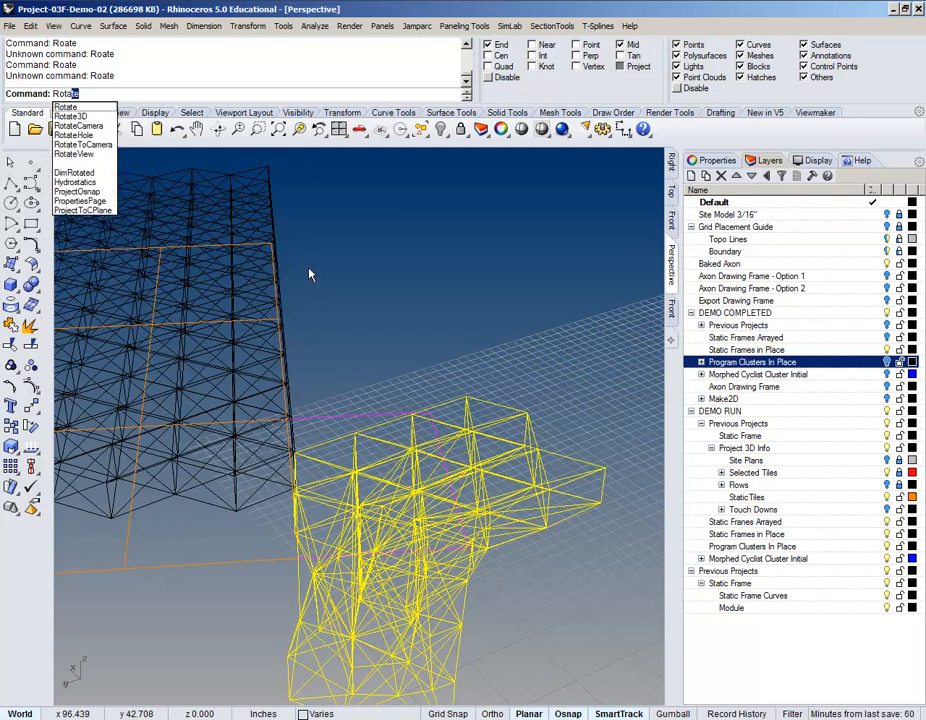
pyautogui.press('Return')
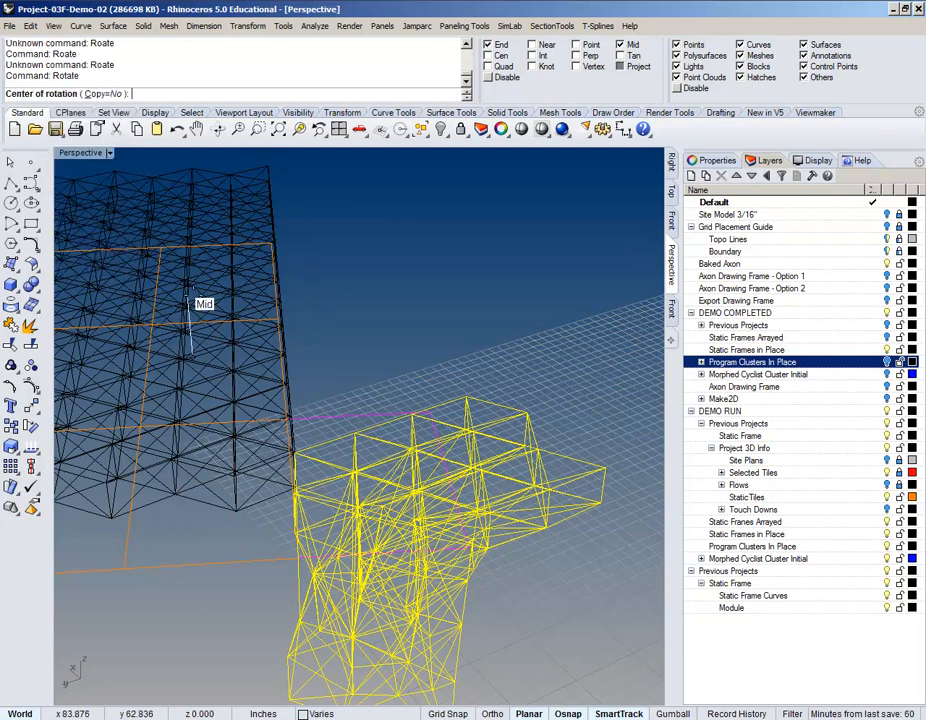
pyautogui.scroll(4, 296, 461)
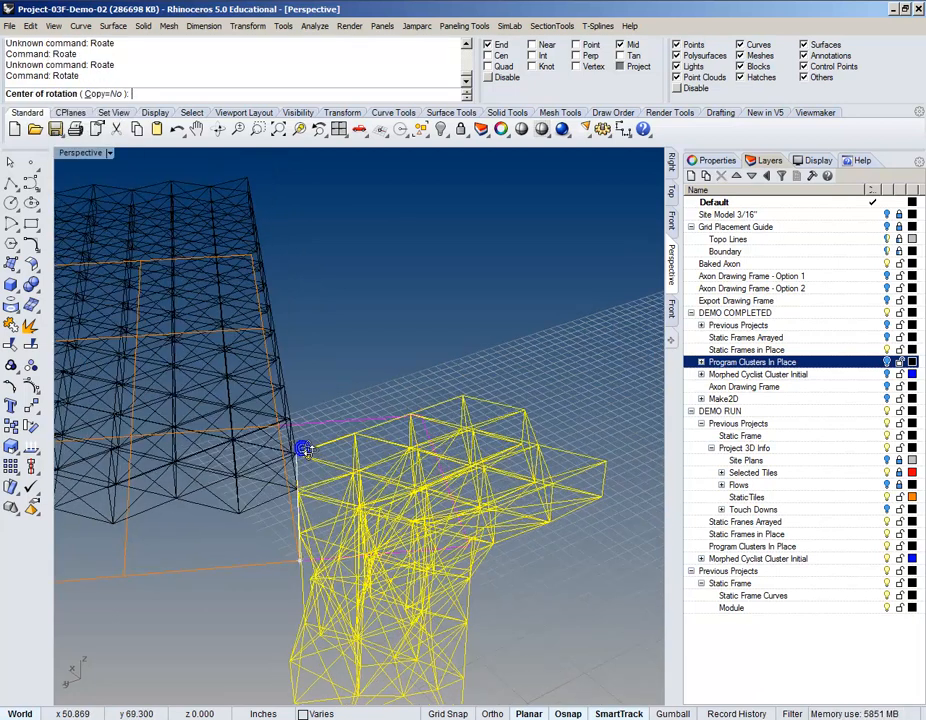
pyautogui.click(287, 455)
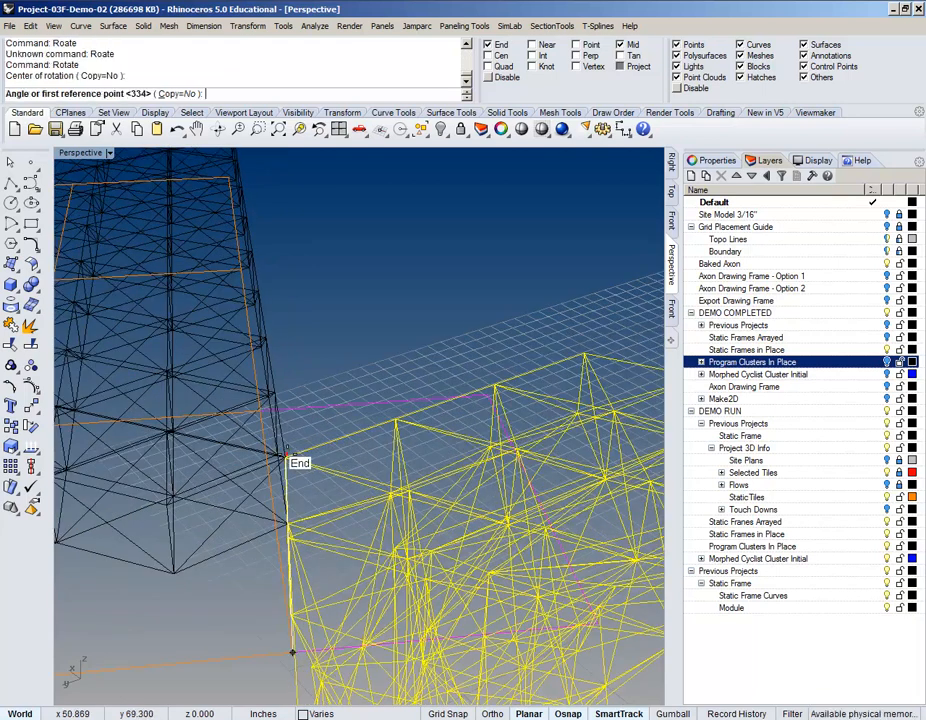
pyautogui.click(583, 347)
pyautogui.moveTo(583, 340); pyautogui.dragTo(480, 372, button='right')
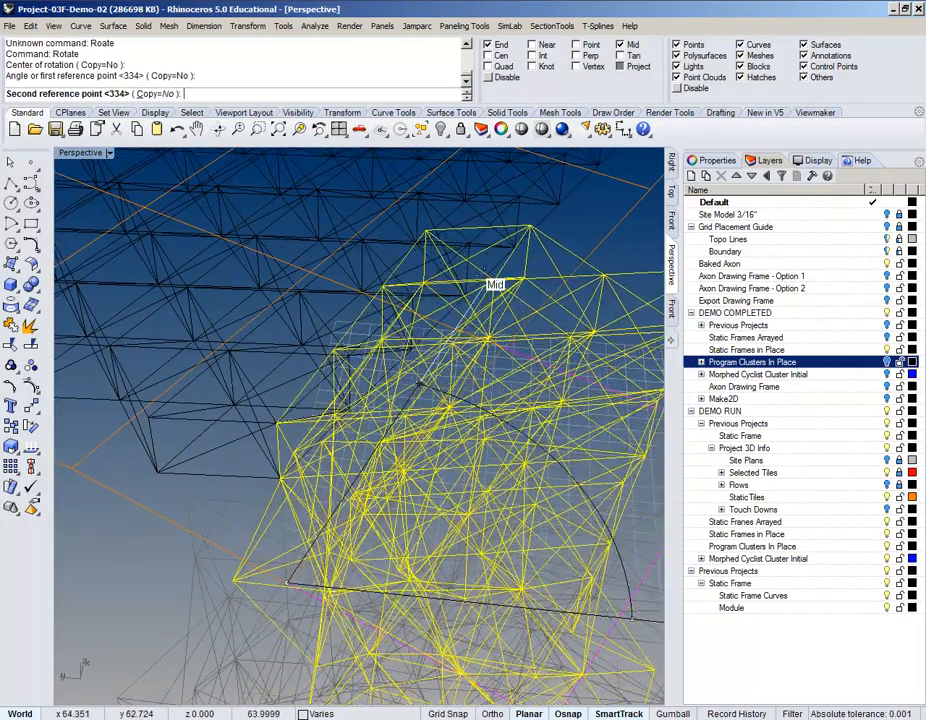
pyautogui.click(474, 250)
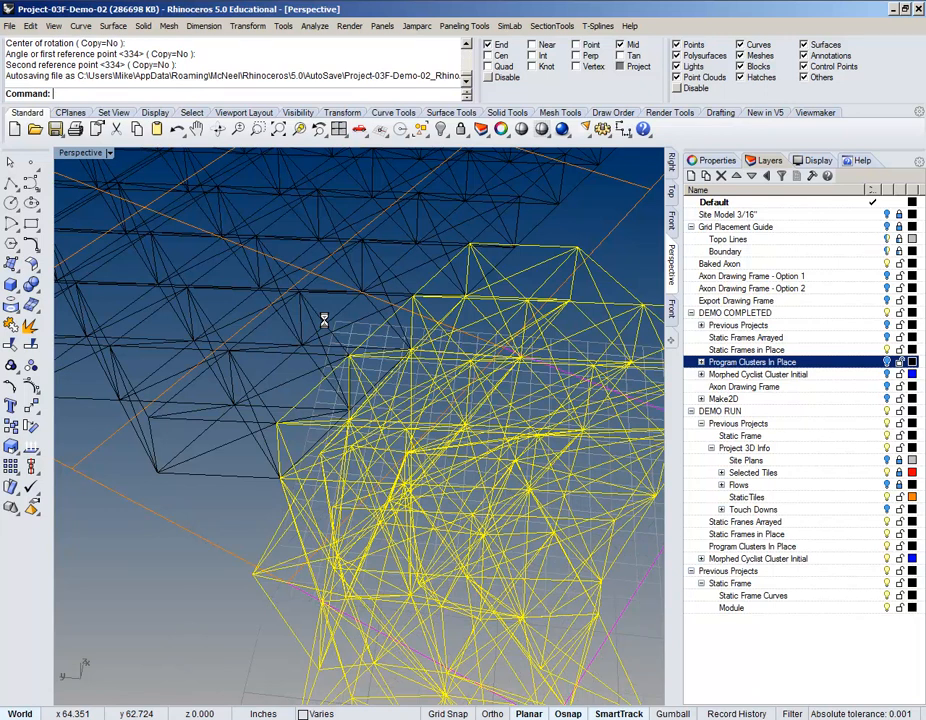
# Step: Examine from several sides how the rotated cluster meets the static frames at the magenta tile, and deselect it
pyautogui.moveTo(337, 324); pyautogui.dragTo(389, 289, button='right')
pyautogui.moveTo(403, 405); pyautogui.dragTo(361, 327, button='right')
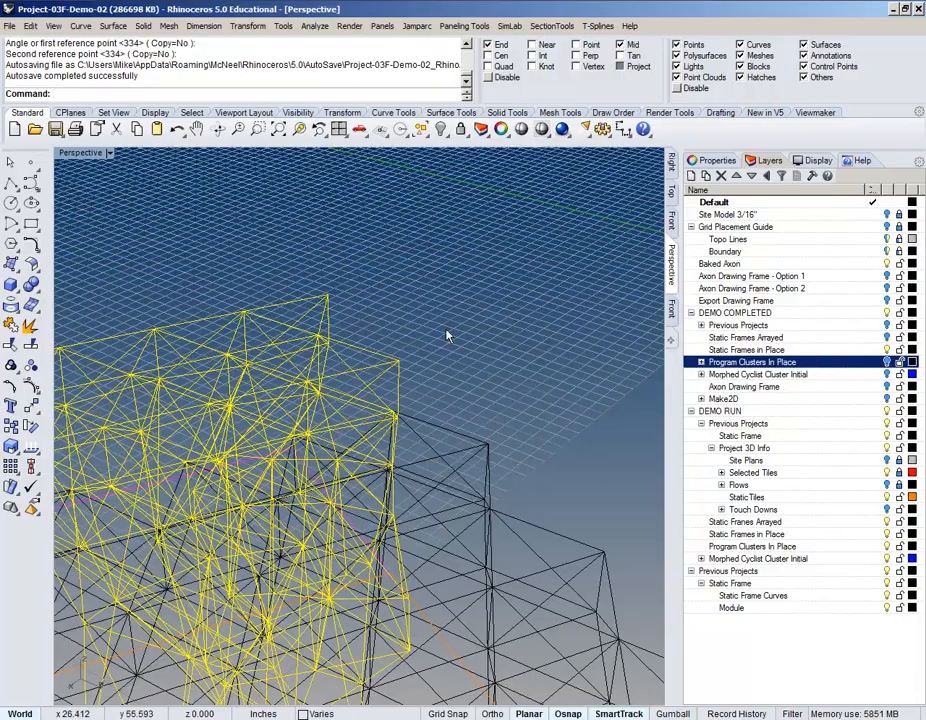
pyautogui.moveTo(447, 333); pyautogui.dragTo(431, 406, button='right')
pyautogui.scroll(-10, 428, 383)
pyautogui.moveTo(482, 357); pyautogui.dragTo(397, 482, button='right')
pyautogui.scroll(-3, 304, 362)
pyautogui.scroll(4, 397, 482)
pyautogui.moveTo(465, 502); pyautogui.dragTo(363, 511, button='right')
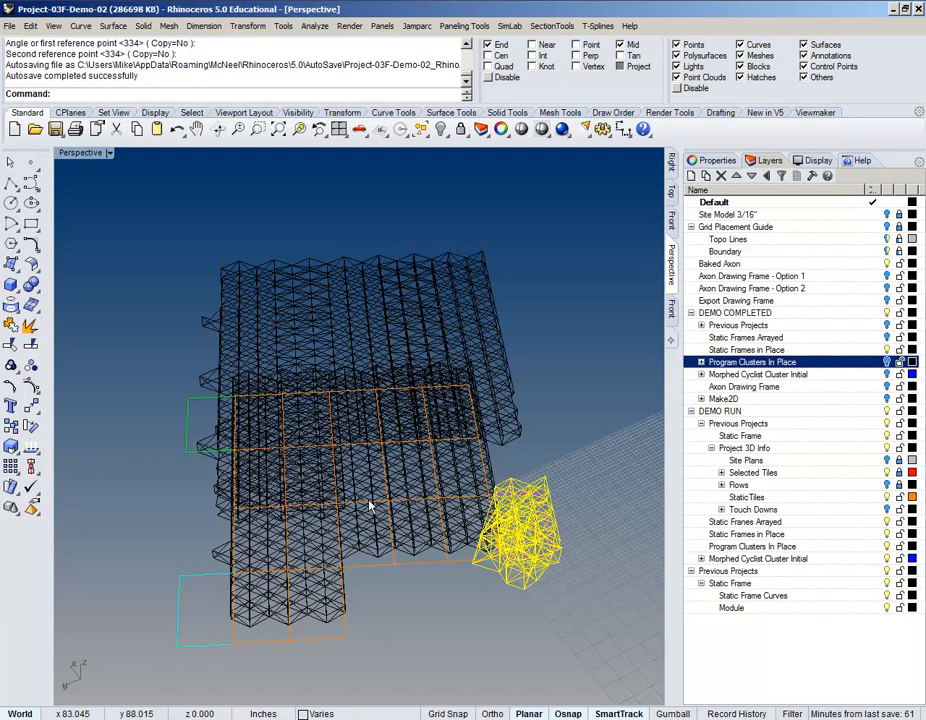
pyautogui.moveTo(489, 468); pyautogui.dragTo(511, 400, button='right')
pyautogui.click(587, 404)
# Step: Copy the cluster from its outer upper corner endpoint to the static frame's corner at the cyan tile
pyautogui.scroll(6, 550, 420)
pyautogui.moveTo(457, 468); pyautogui.dragTo(555, 365, button='right')
pyautogui.click(459, 450)
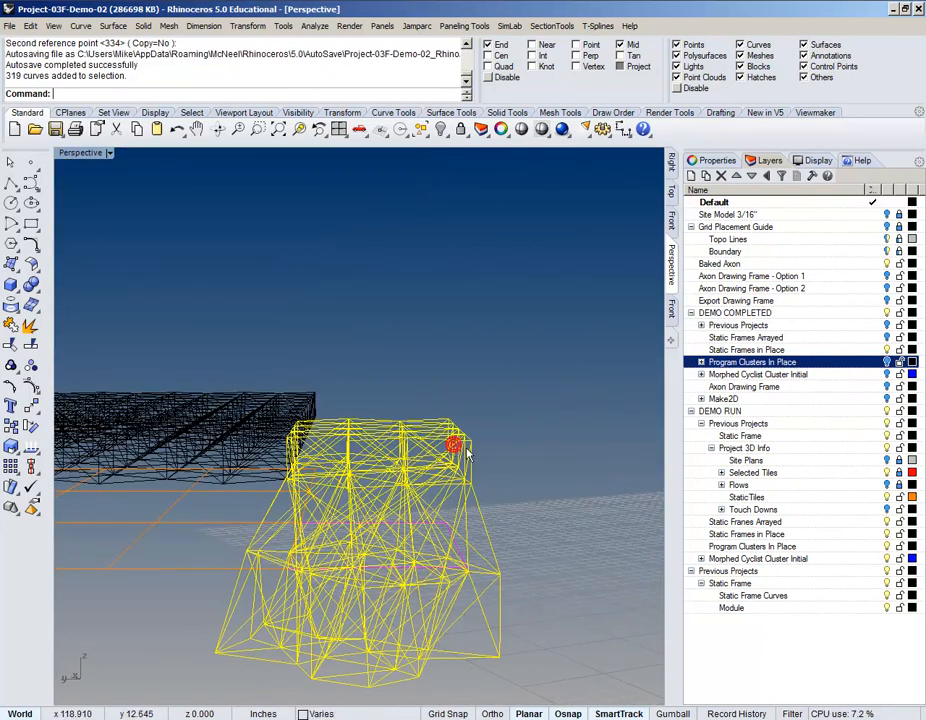
pyautogui.write('C')
pyautogui.press('Return')
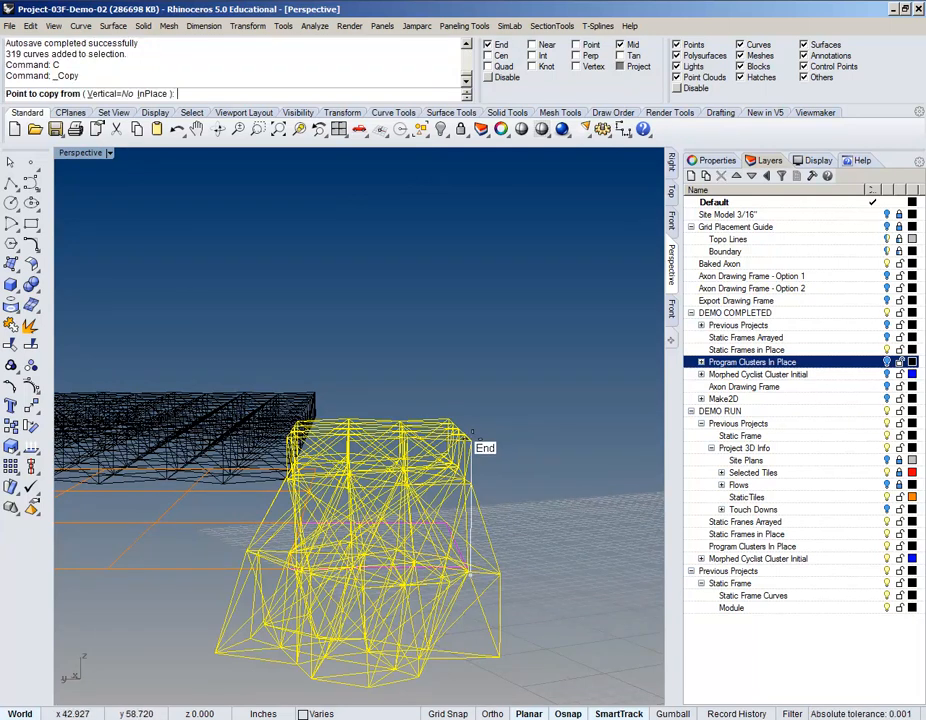
pyautogui.click(472, 437)
pyautogui.scroll(-15, 472, 439)
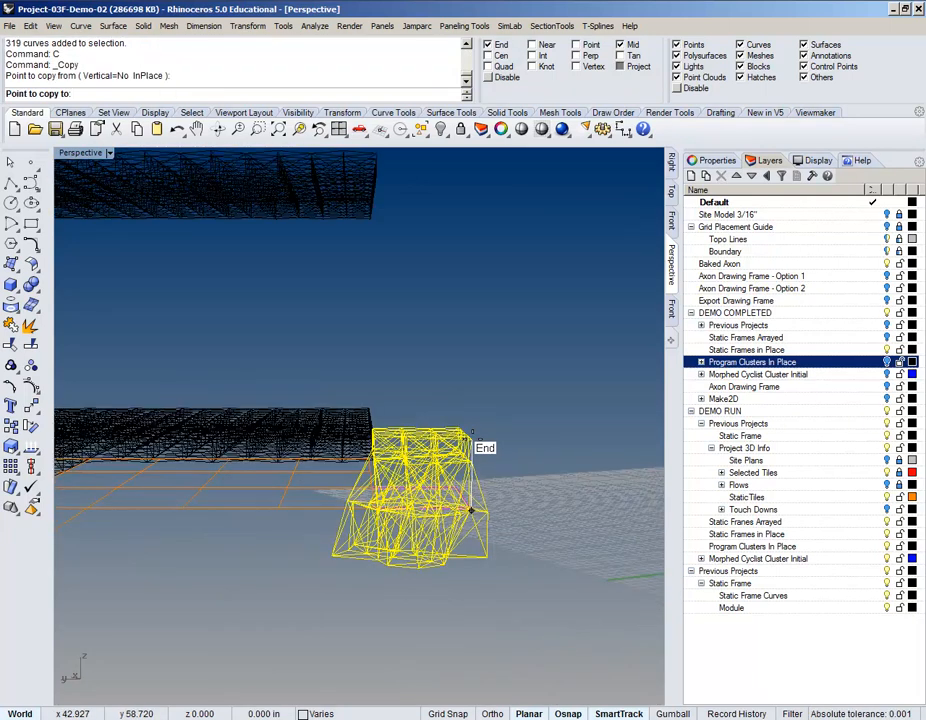
pyautogui.moveTo(472, 439); pyautogui.dragTo(442, 514, button='right')
pyautogui.scroll(10, 194, 484)
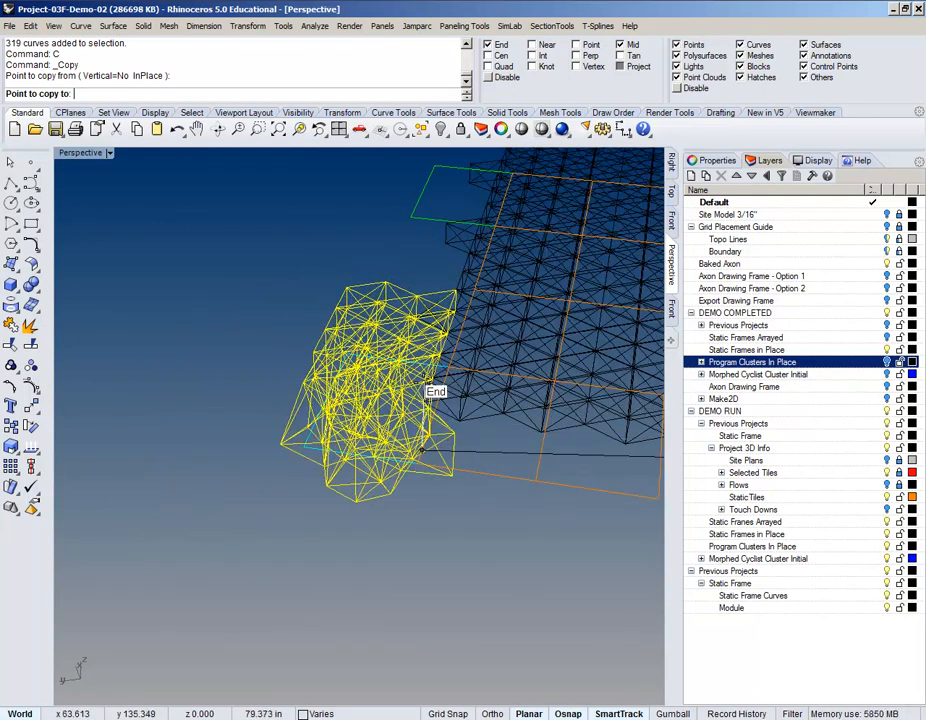
pyautogui.click(428, 374)
# Step: Place a further copy of the cluster at the static frame's corner endpoint over the green tile
pyautogui.moveTo(380, 436); pyautogui.dragTo(477, 424, button='right')
pyautogui.scroll(-10, 475, 418)
pyautogui.moveTo(332, 372); pyautogui.dragTo(548, 343, button='right')
pyautogui.moveTo(266, 402); pyautogui.dragTo(397, 568, button='right')
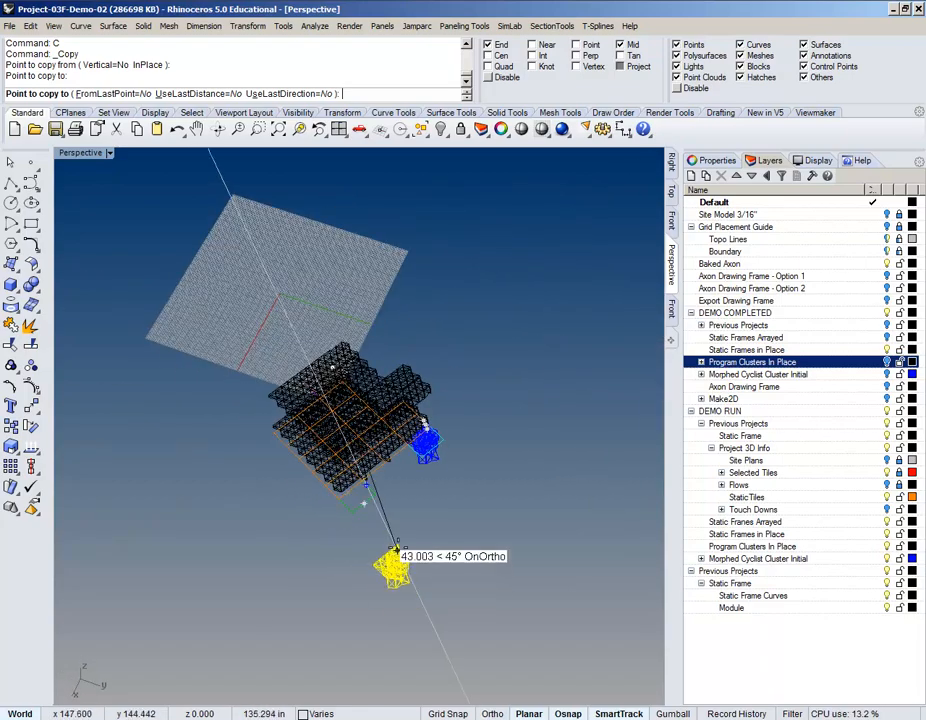
pyautogui.scroll(8, 397, 568)
pyautogui.moveTo(389, 521); pyautogui.dragTo(389, 506, button='right')
pyautogui.scroll(8, 350, 430)
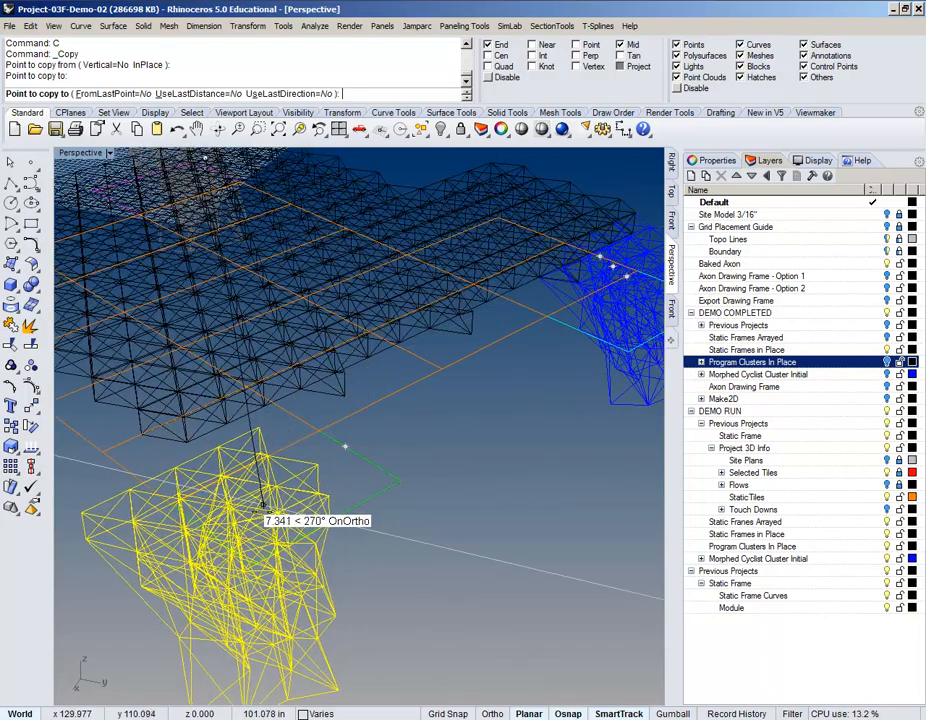
pyautogui.scroll(4, 258, 506)
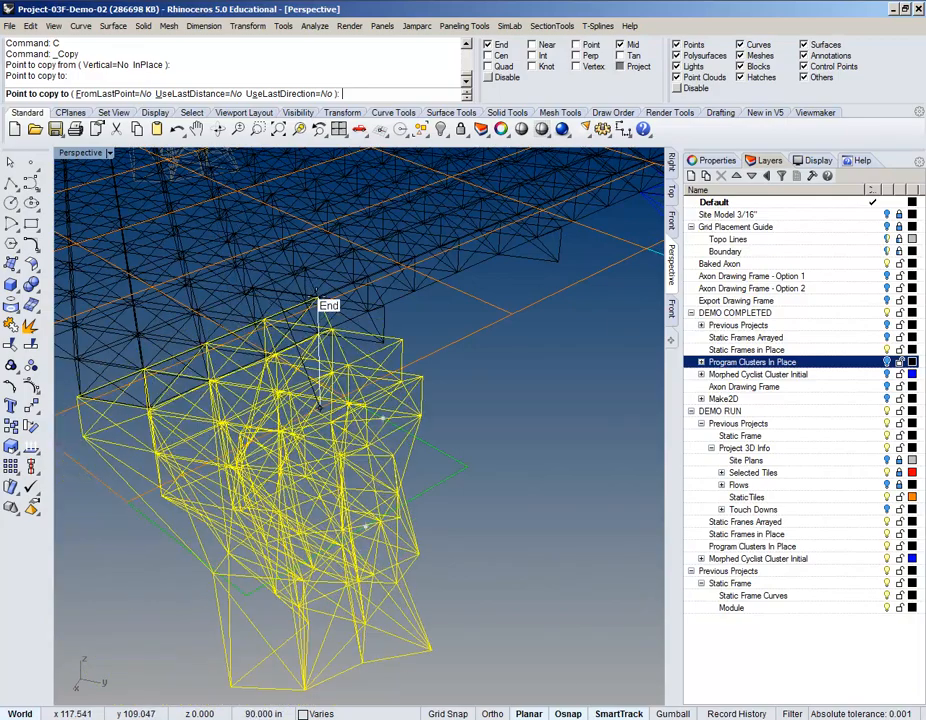
pyautogui.click(313, 304)
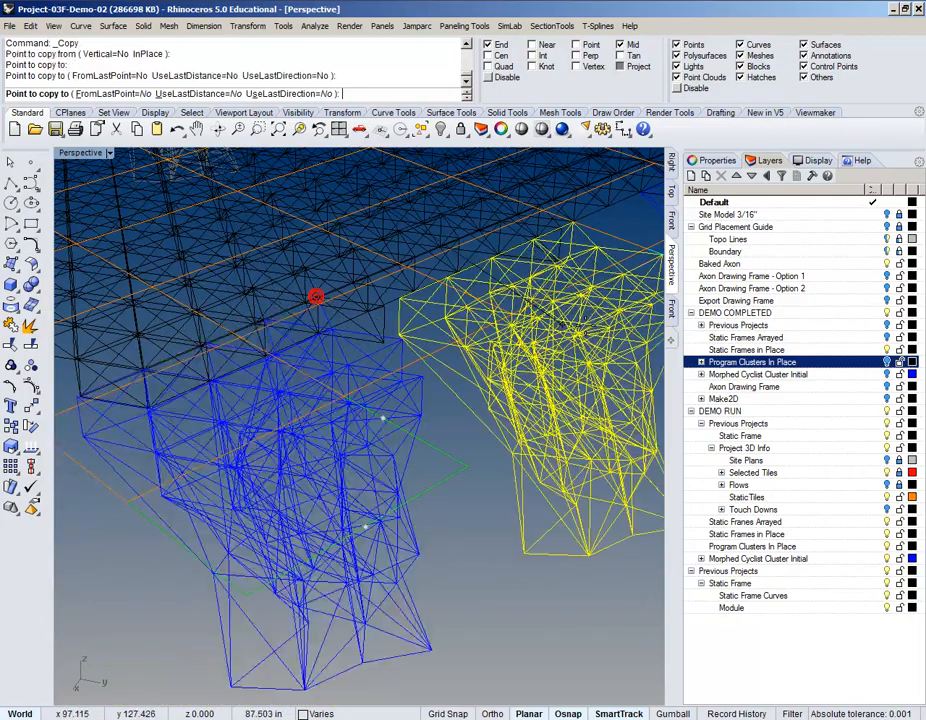
# Step: Hide the Static Frames in Place layer under DEMO COMPLETED and finish copying the cluster
pyautogui.click(888, 350)
pyautogui.scroll(-8, 497, 455)
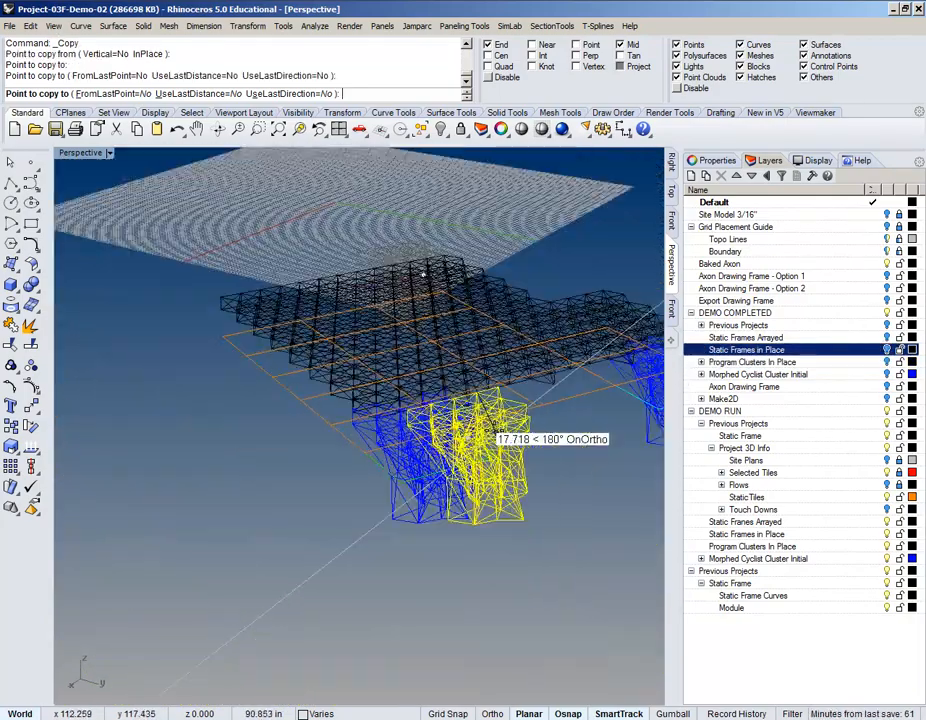
pyautogui.keyDown('shift'); pyautogui.moveTo(497, 455); pyautogui.dragTo(385, 525, button='right'); pyautogui.keyUp('shift')
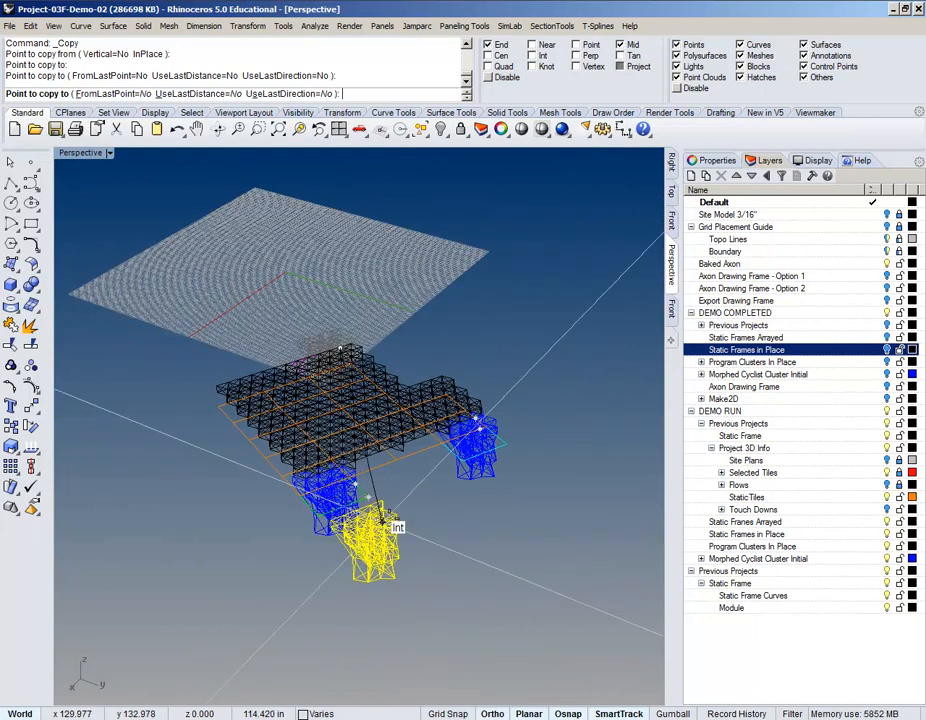
pyautogui.rightClick(525, 481)
# Step: Examine the three placed clusters and the orange static tiles beneath the frame from several angles
pyautogui.moveTo(521, 498); pyautogui.dragTo(389, 503, button='right')
pyautogui.click(568, 517)
pyautogui.moveTo(568, 517); pyautogui.dragTo(482, 526, button='right')
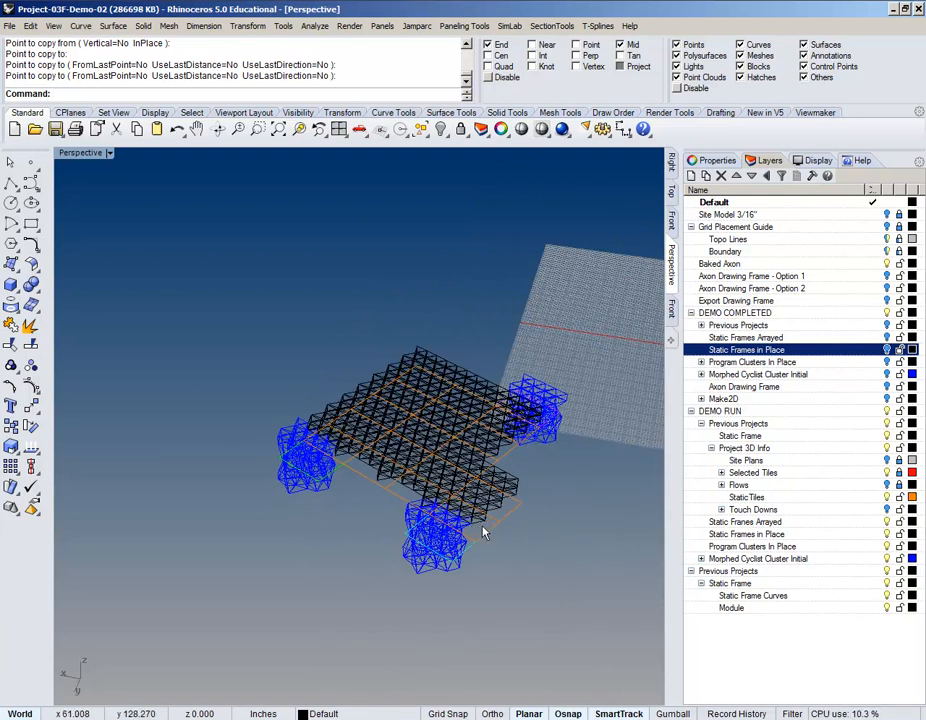
pyautogui.scroll(3, 482, 531)
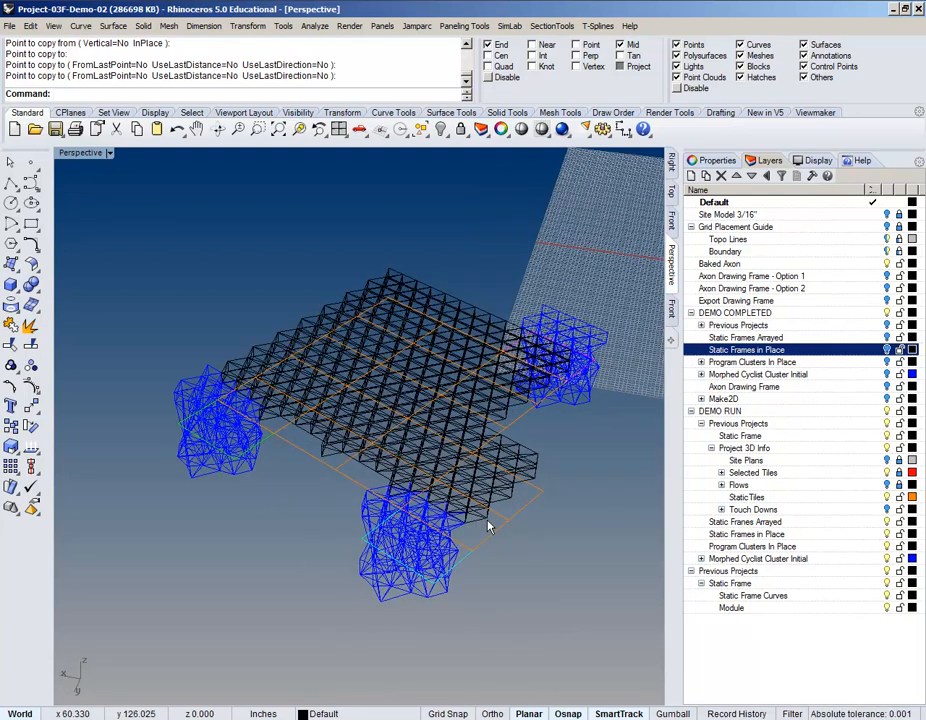
pyautogui.moveTo(400, 349); pyautogui.dragTo(314, 432, button='right')
pyautogui.scroll(7, 393, 337)
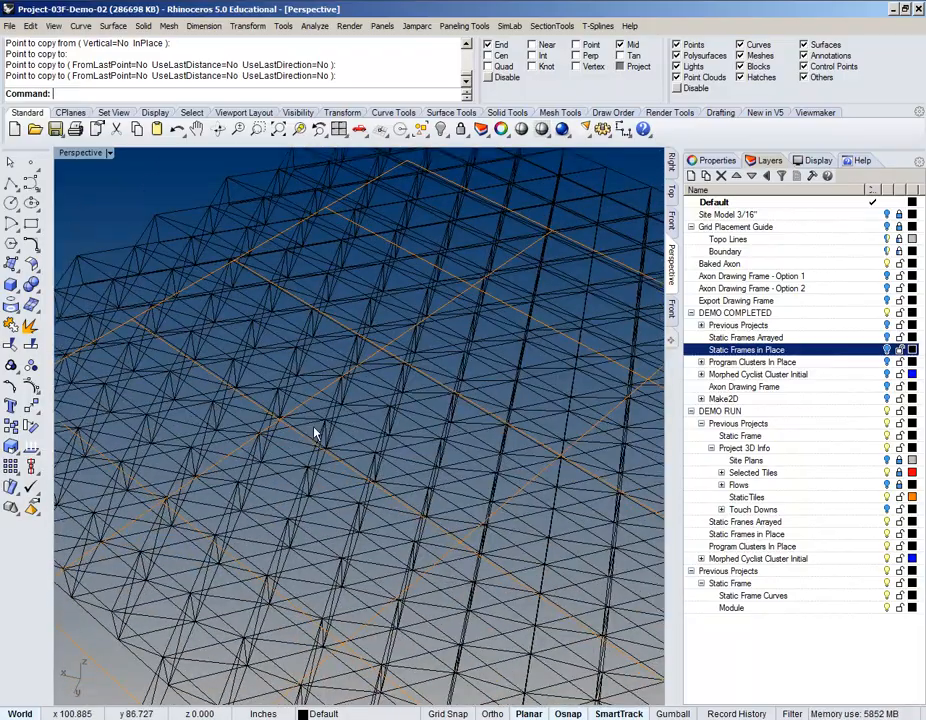
pyautogui.scroll(-7, 150, 331)
pyautogui.moveTo(289, 342); pyautogui.dragTo(310, 432, button='right')
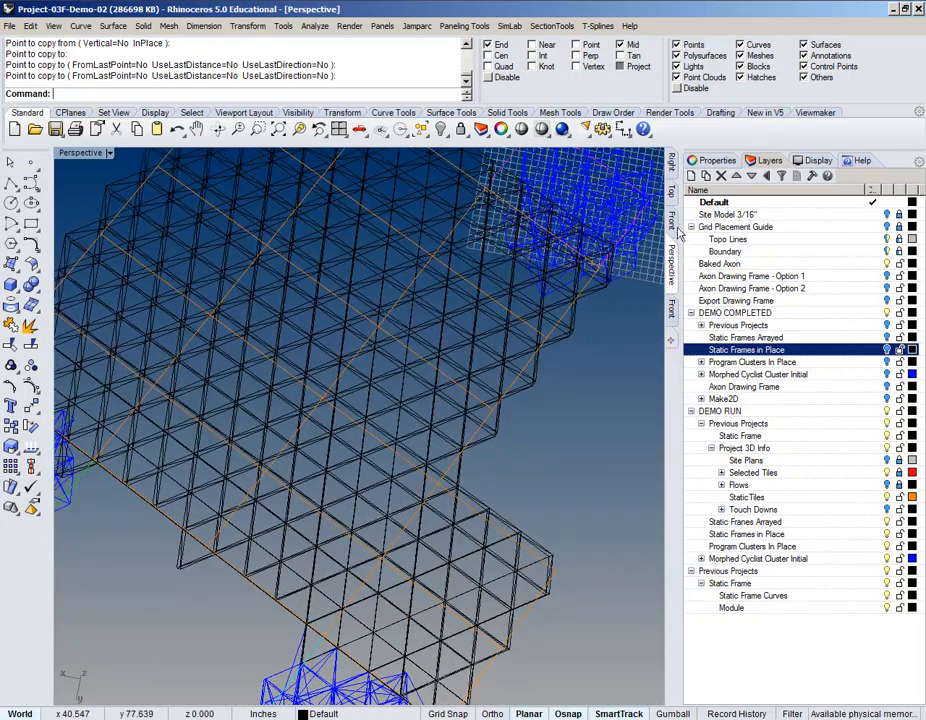
# Step: Show the whole frame with its three clusters in the Top view
pyautogui.click(672, 192)
pyautogui.moveTo(574, 298); pyautogui.dragTo(394, 274, button='right')
pyautogui.scroll(-5, 323, 255)
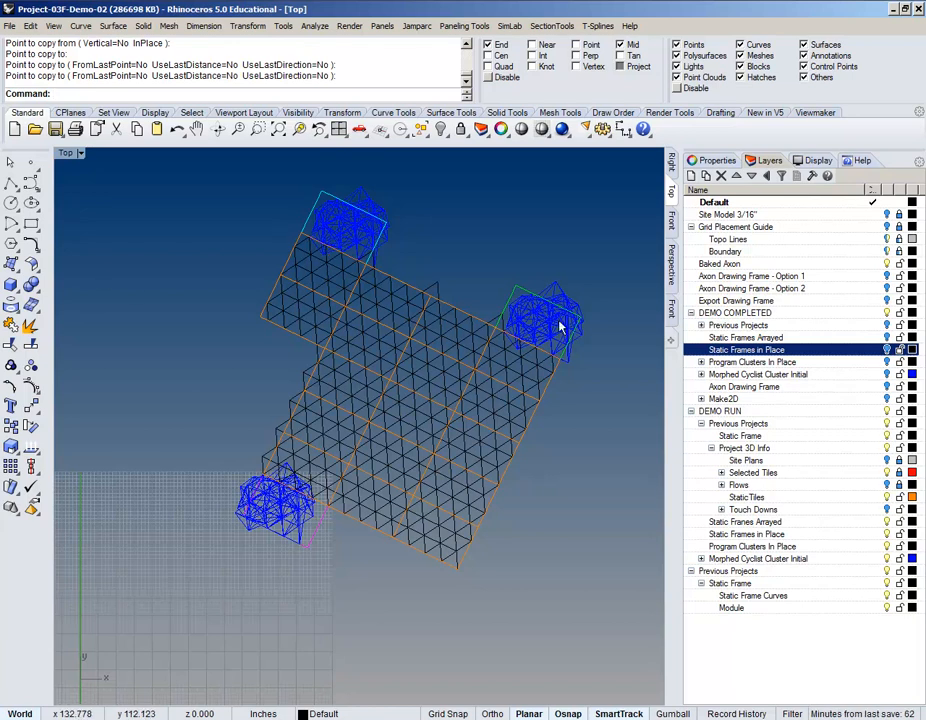
pyautogui.moveTo(575, 227); pyautogui.dragTo(531, 240, button='right')
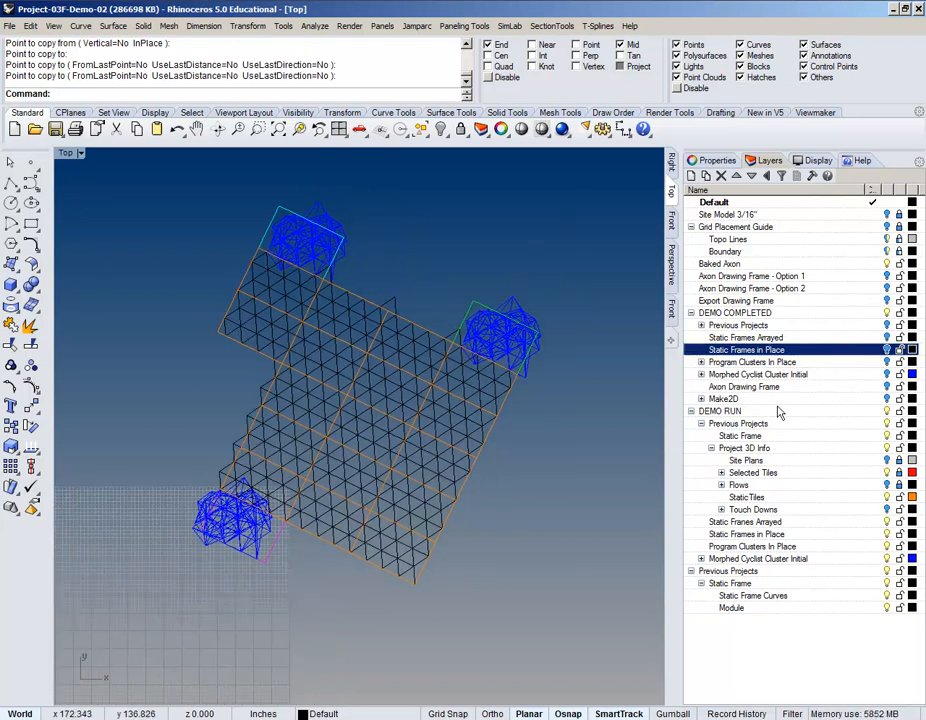
# Step: Select all objects on the StaticTiles layer under DEMO RUN and send them to the back of the draw order
pyautogui.click(816, 497)
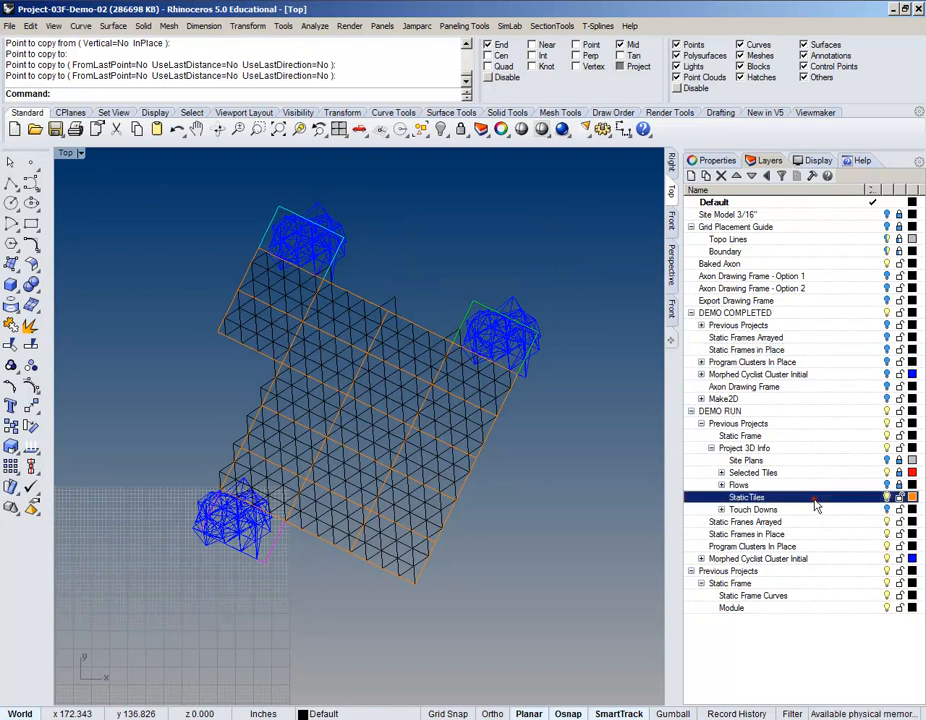
pyautogui.click(886, 498)
pyautogui.click(887, 498)
pyautogui.rightClick(862, 500)
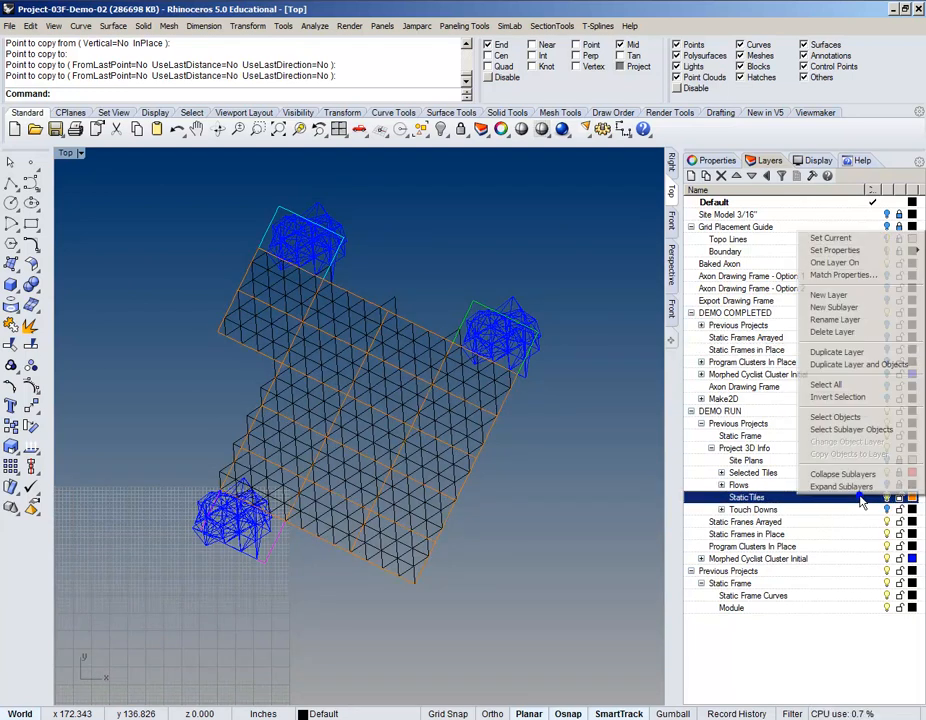
pyautogui.click(850, 418)
pyautogui.click(620, 114)
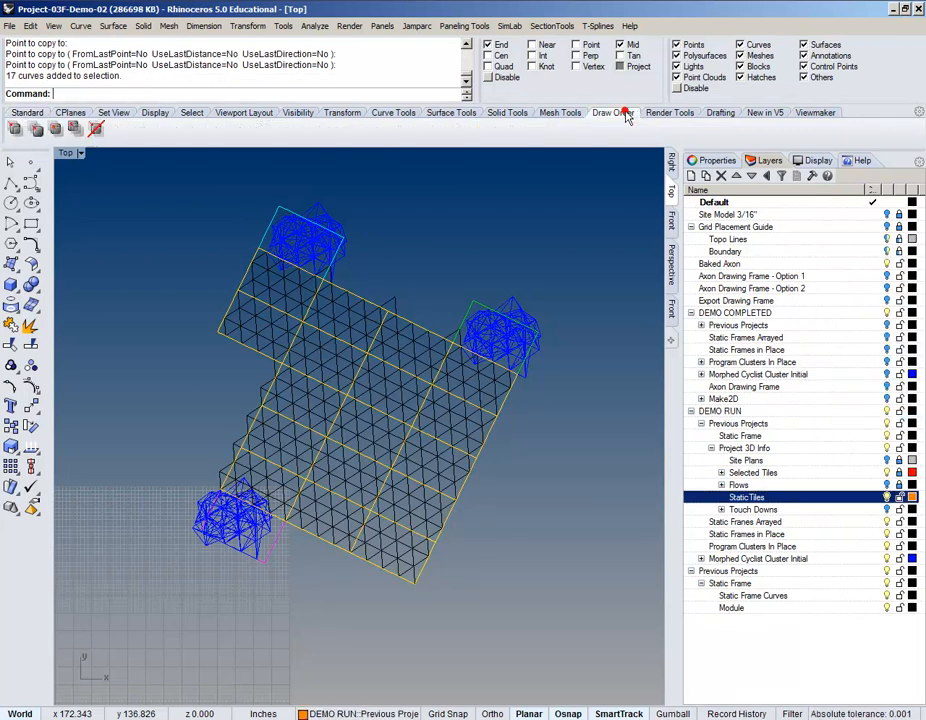
pyautogui.click(718, 113)
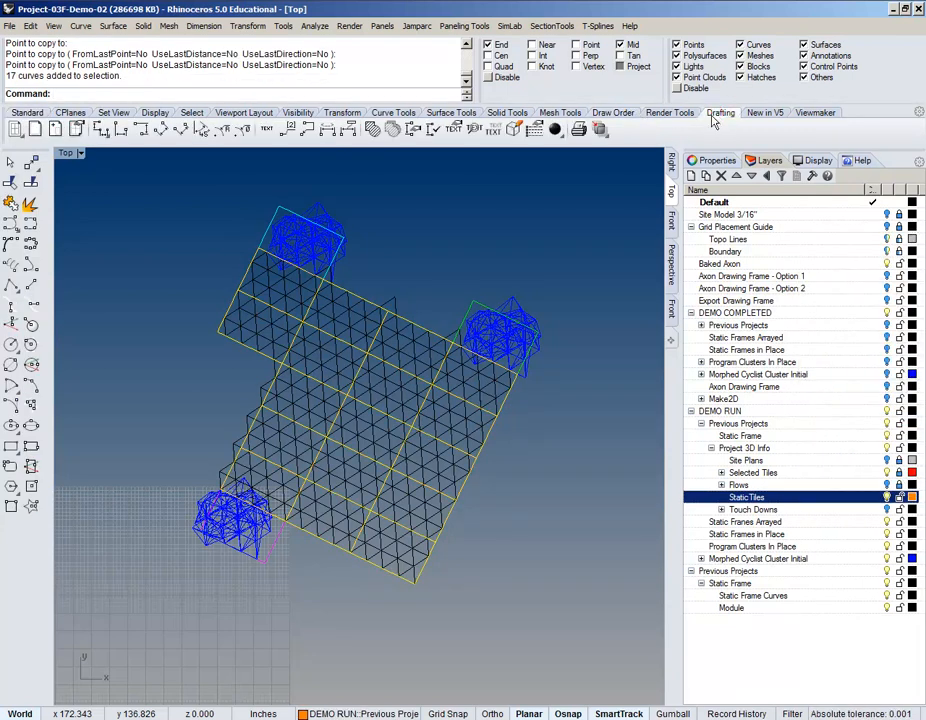
pyautogui.click(606, 130)
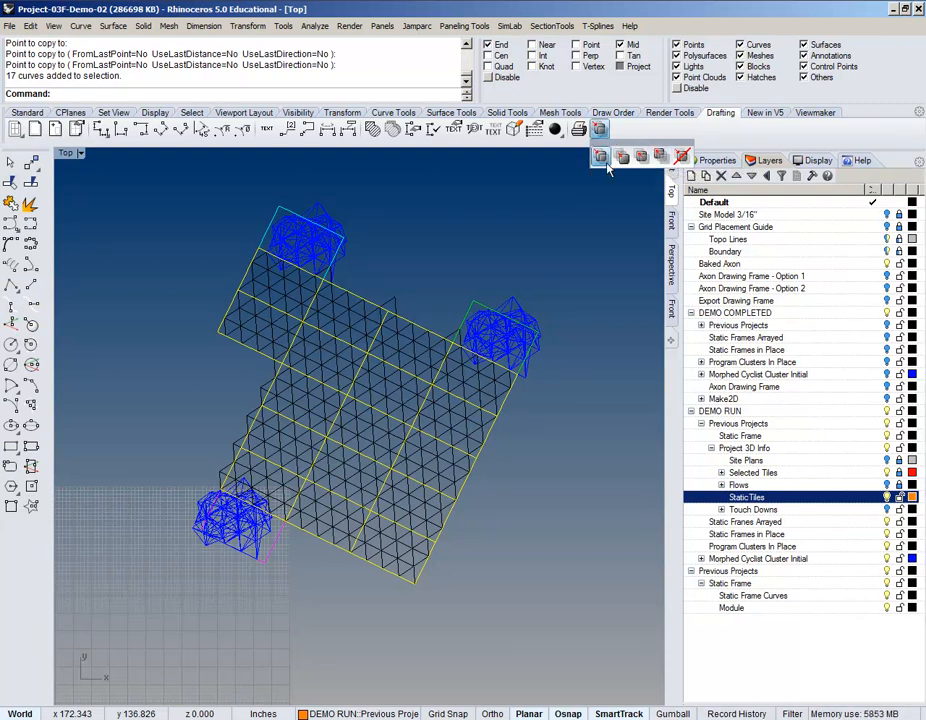
pyautogui.click(663, 159)
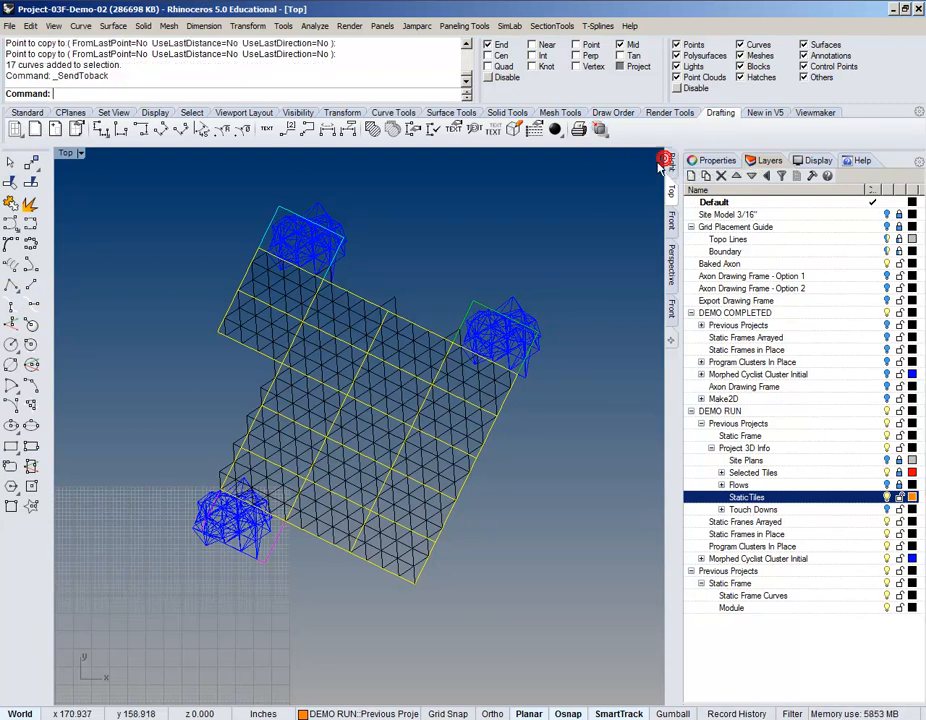
pyautogui.click(603, 227)
pyautogui.scroll(5, 470, 393)
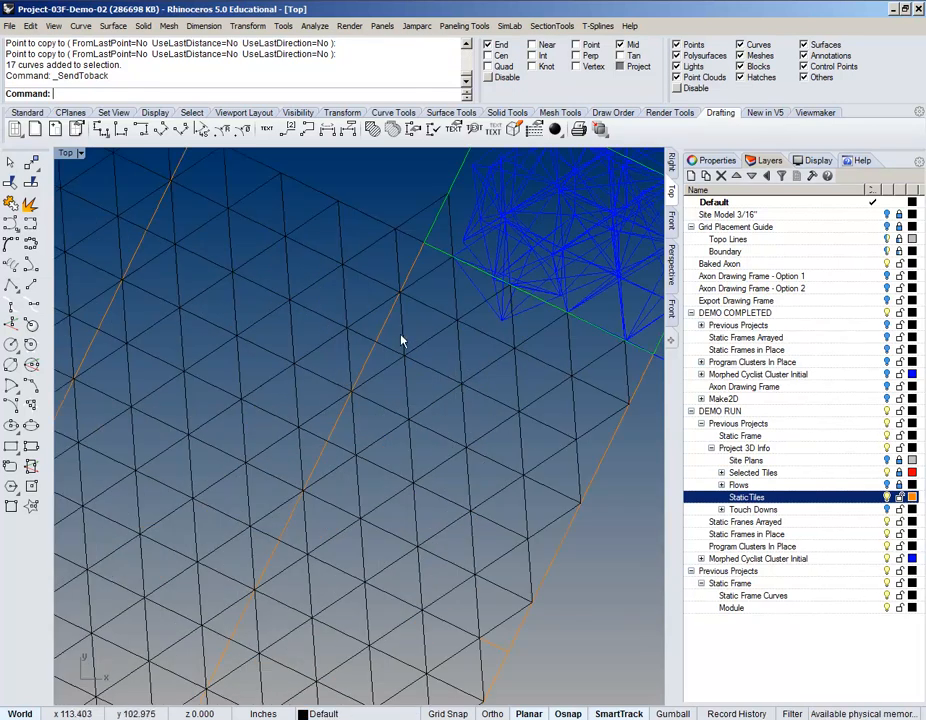
pyautogui.scroll(-4, 378, 285)
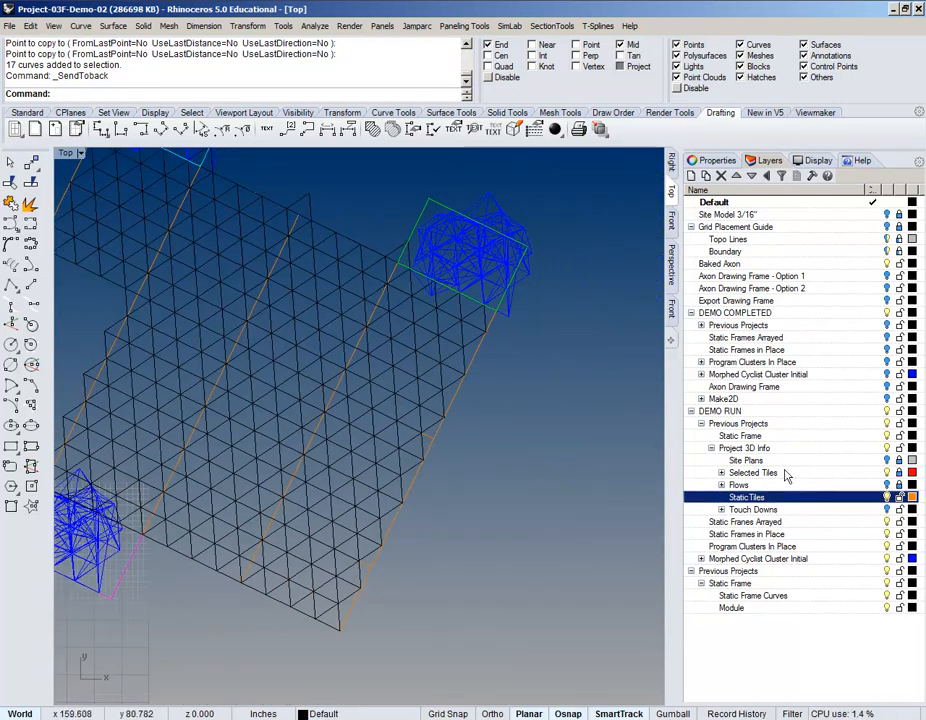
# Step: Select the StaticTiles layer's objects again, bring them to the front of the draw order, and clear the selection
pyautogui.rightClick(802, 542)
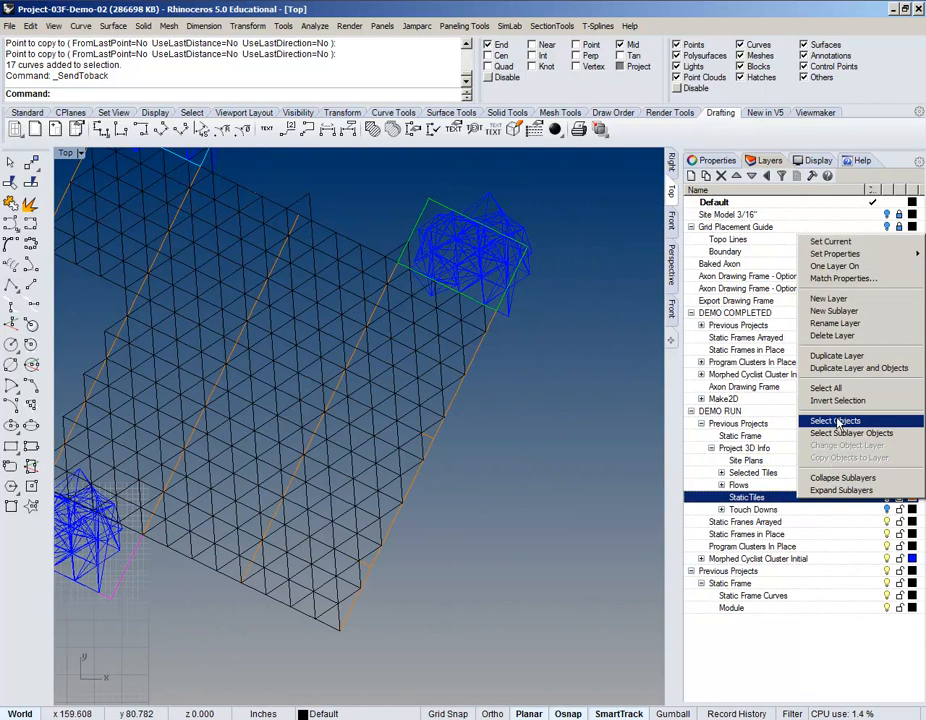
pyautogui.click(781, 424)
pyautogui.click(600, 129)
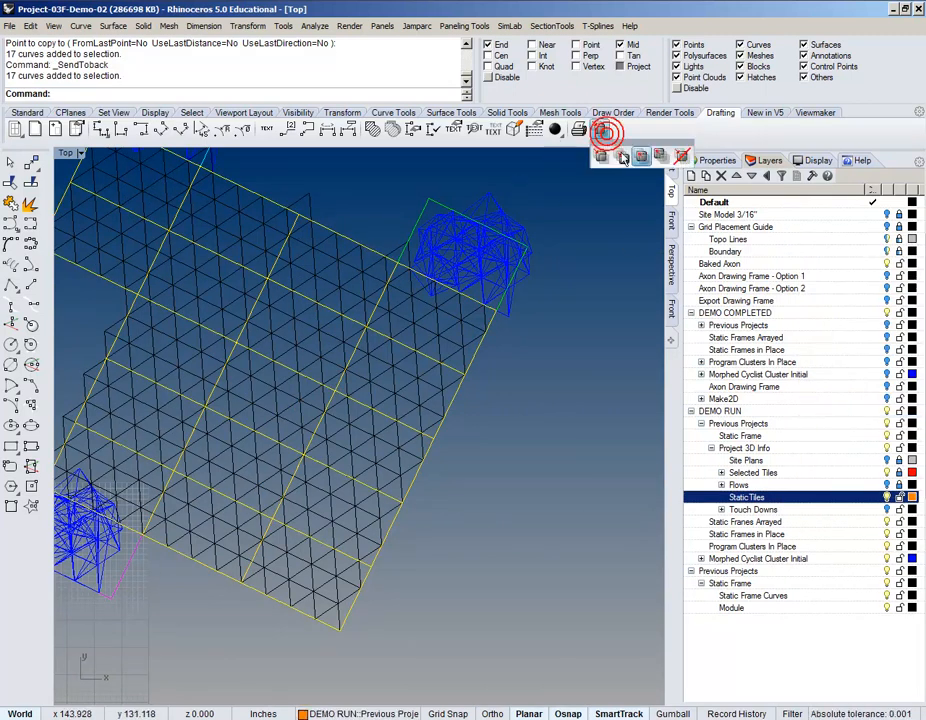
pyautogui.click(626, 152)
pyautogui.click(596, 275)
pyautogui.scroll(-3, 502, 421)
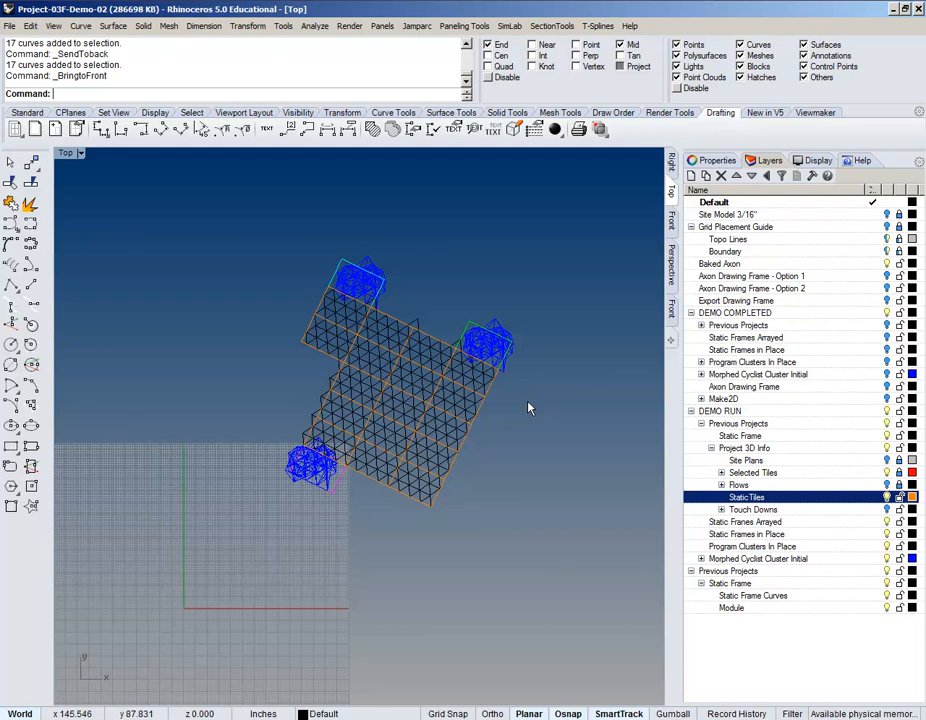
# Step: Hide the StaticTiles and Selected Tiles layers under DEMO RUN, viewing the model in Perspective
pyautogui.click(889, 497)
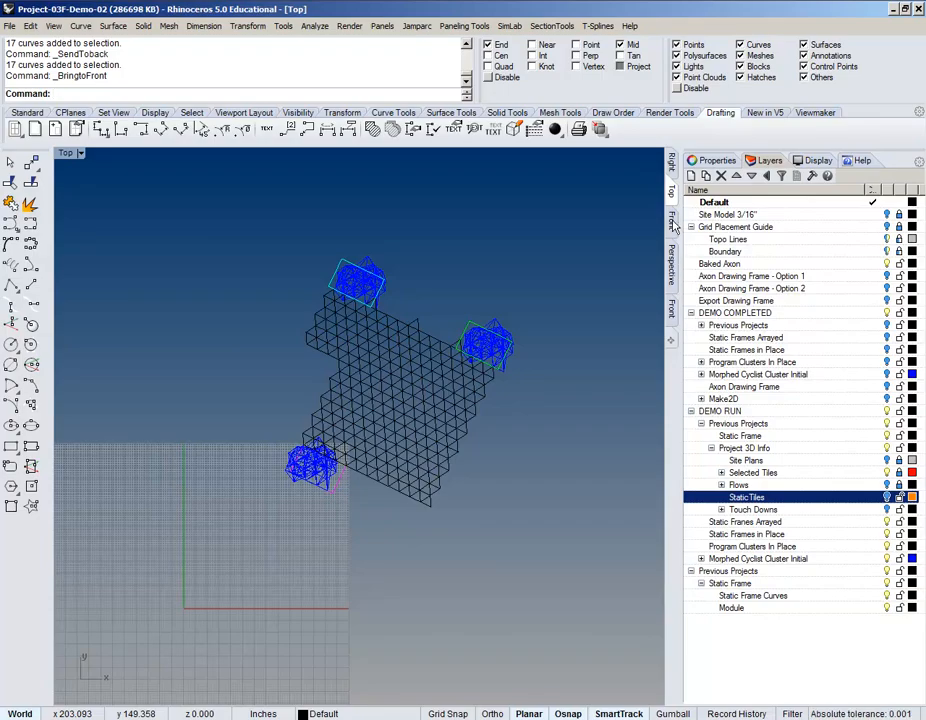
pyautogui.click(675, 267)
pyautogui.moveTo(500, 482); pyautogui.dragTo(378, 459, button='right')
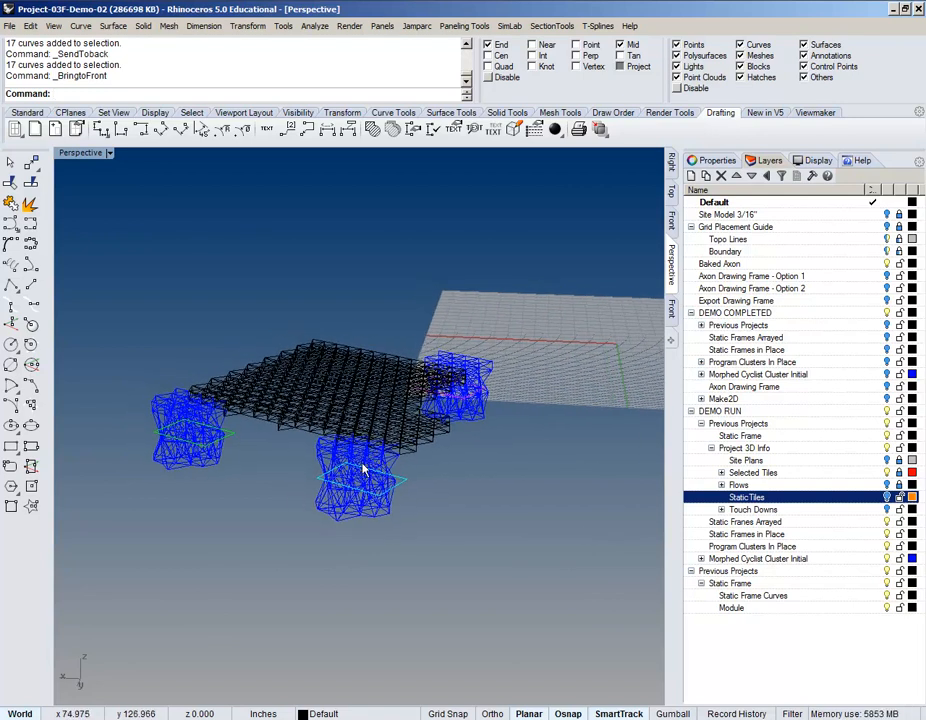
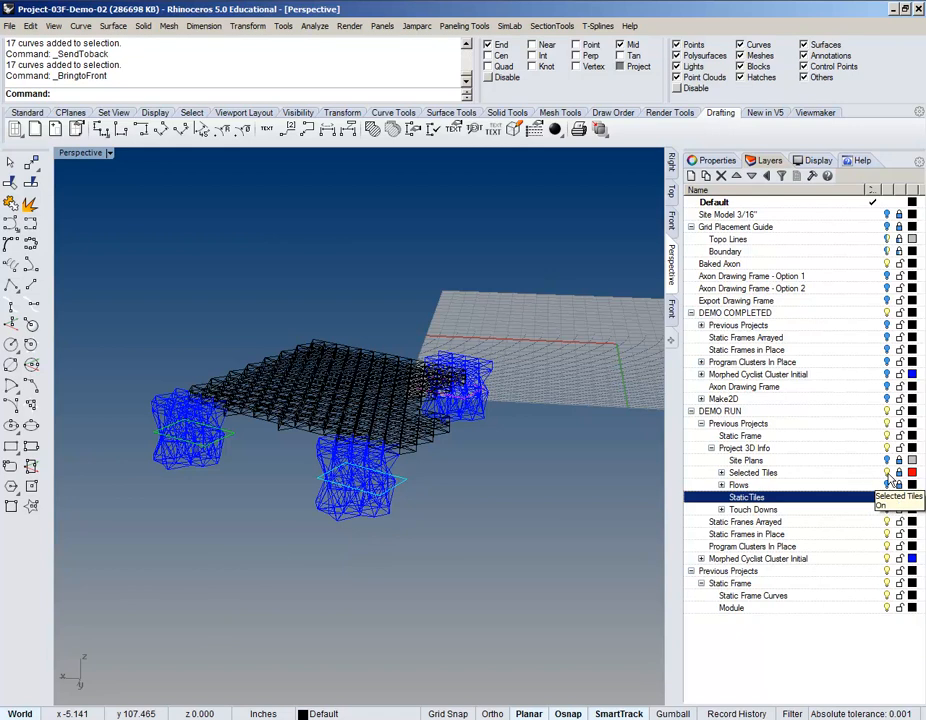
pyautogui.click(886, 472)
pyautogui.moveTo(109, 459); pyautogui.dragTo(169, 451, button='right')
pyautogui.scroll(-6, 248, 441)
pyautogui.moveTo(170, 323); pyautogui.dragTo(408, 573)
pyautogui.click(198, 462)
pyautogui.moveTo(196, 465); pyautogui.dragTo(310, 486, button='right')
pyautogui.scroll(5, 313, 490)
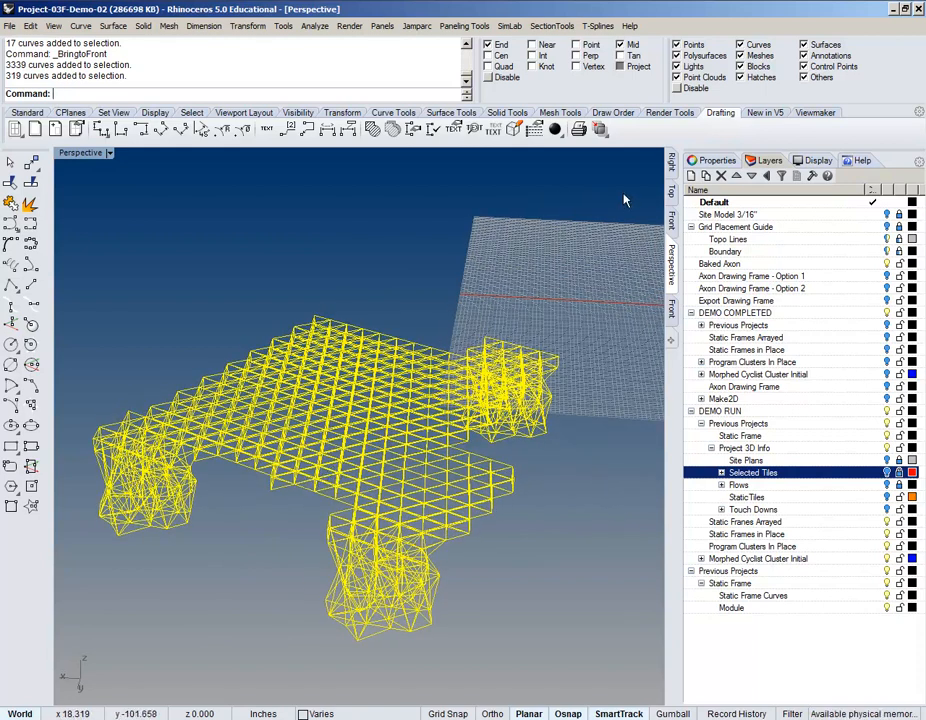
pyautogui.moveTo(308, 550); pyautogui.dragTo(436, 533, button='right')
pyautogui.click(415, 545)
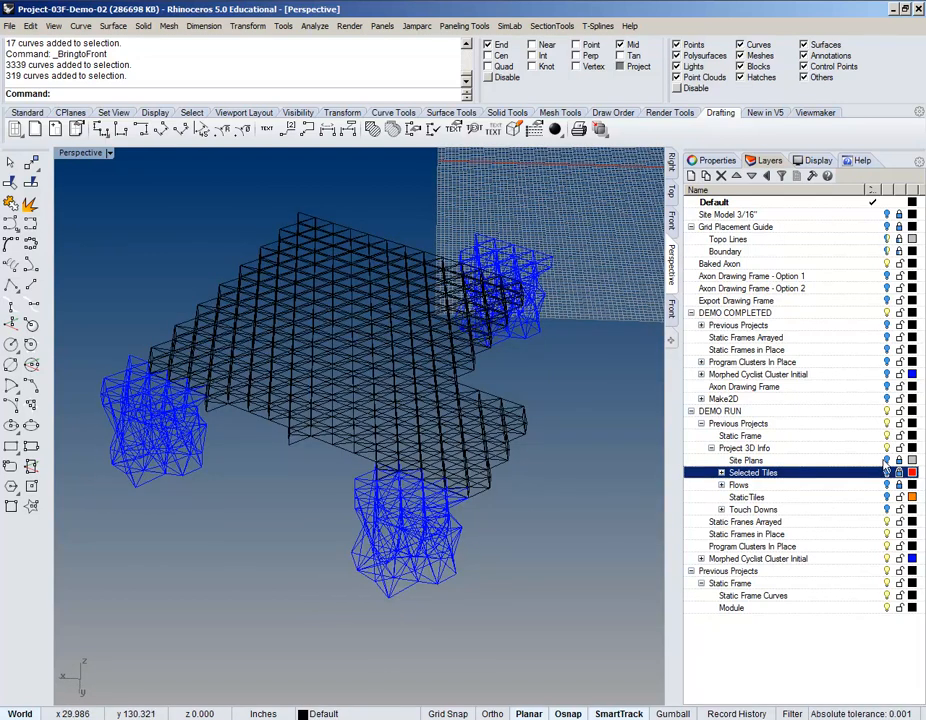
pyautogui.click(887, 472)
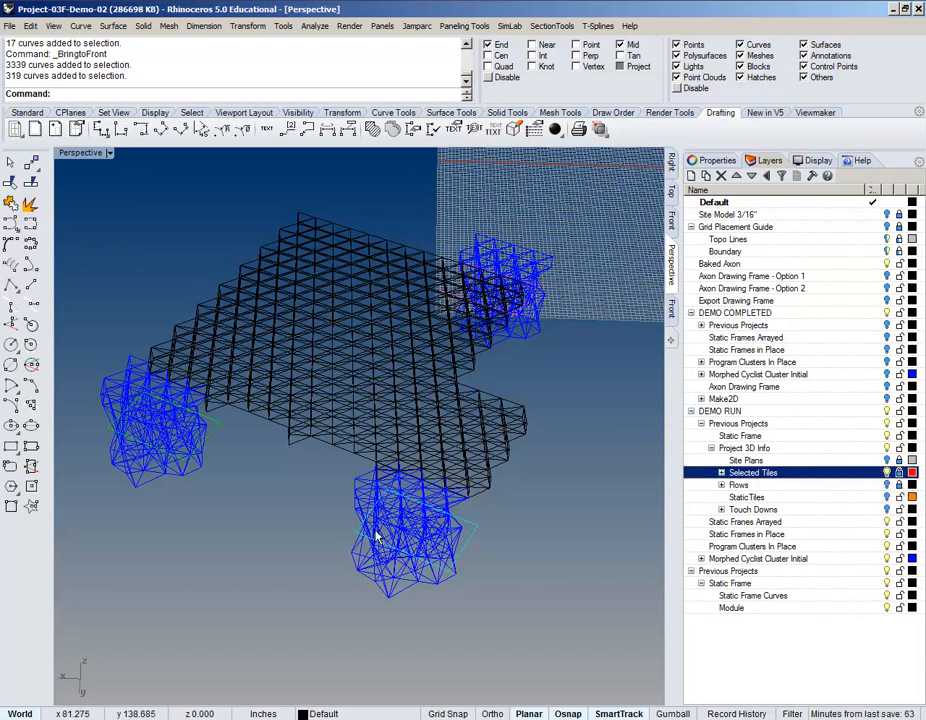
pyautogui.click(886, 472)
# Step: Select the whole static frame together with its three cyclist clusters and check the selection in the Top and Perspective views
pyautogui.scroll(-4, 440, 493)
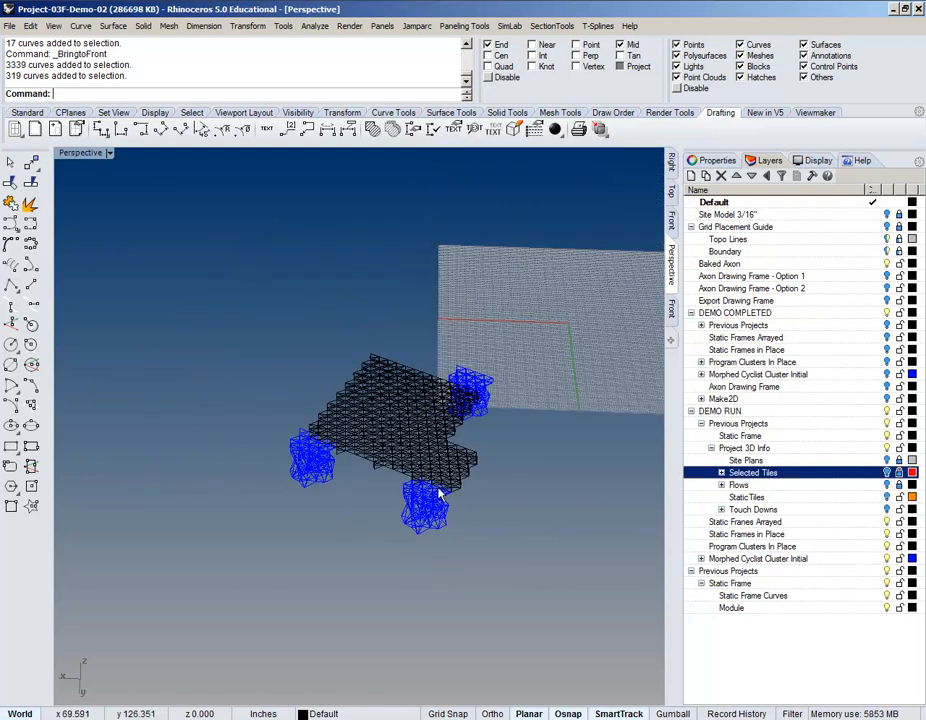
pyautogui.moveTo(212, 293); pyautogui.dragTo(593, 597)
pyautogui.moveTo(496, 573); pyautogui.dragTo(331, 513, button='right')
pyautogui.click(670, 193)
pyautogui.scroll(-2, 482, 338)
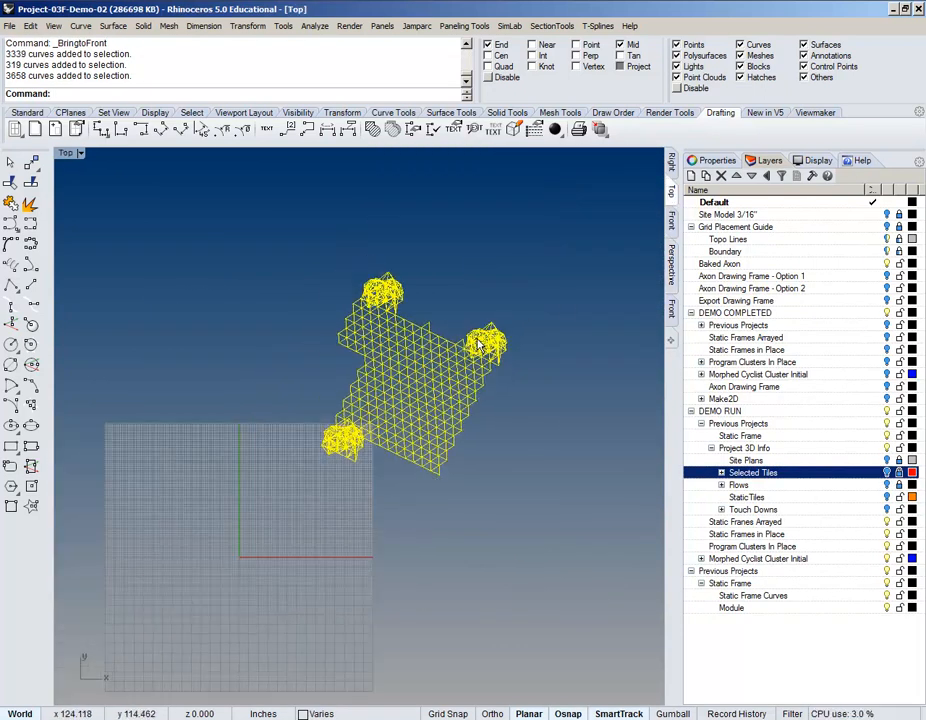
pyautogui.scroll(8, 480, 338)
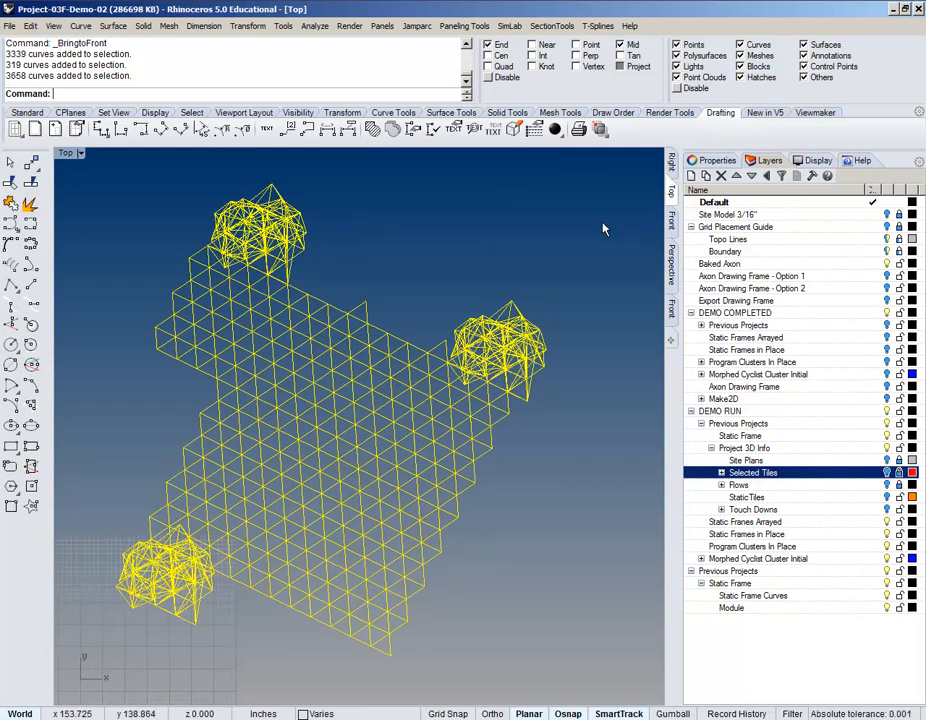
pyautogui.click(671, 262)
pyautogui.moveTo(486, 198); pyautogui.dragTo(482, 378, button='right')
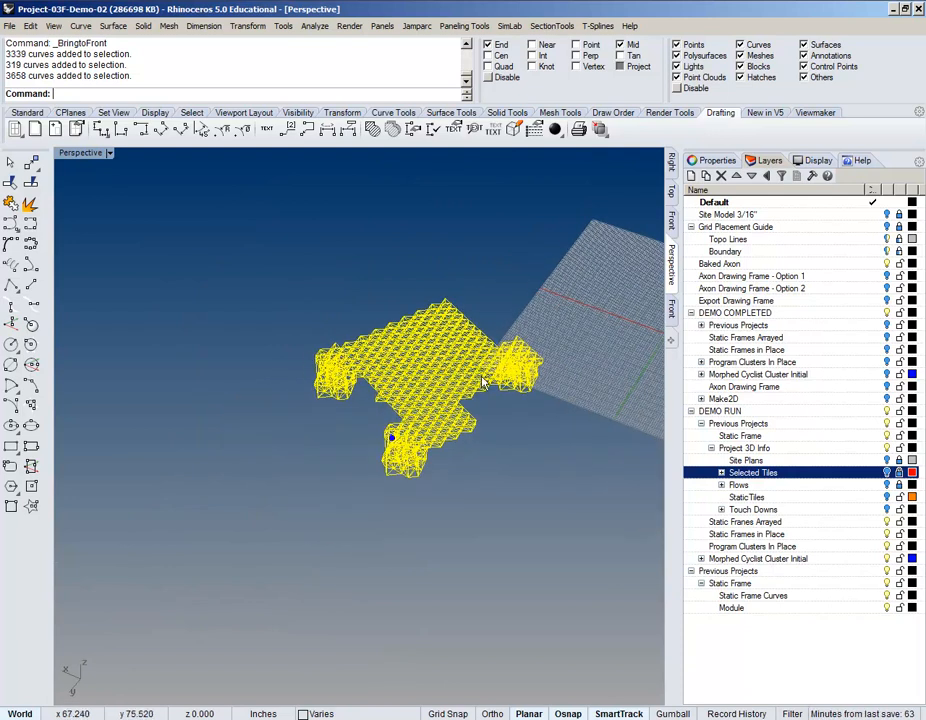
pyautogui.scroll(3, 482, 378)
# Step: Show the Site Model 3/16" layer, switch on the Gumball and turn off the Project object snap
pyautogui.click(887, 215)
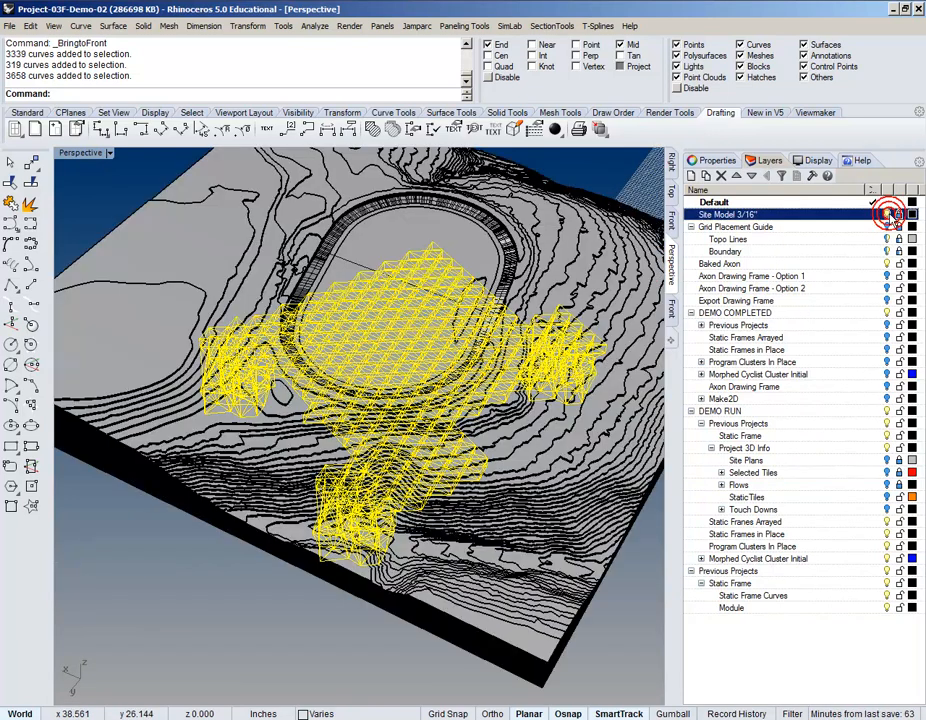
pyautogui.moveTo(390, 258); pyautogui.dragTo(358, 508, button='right')
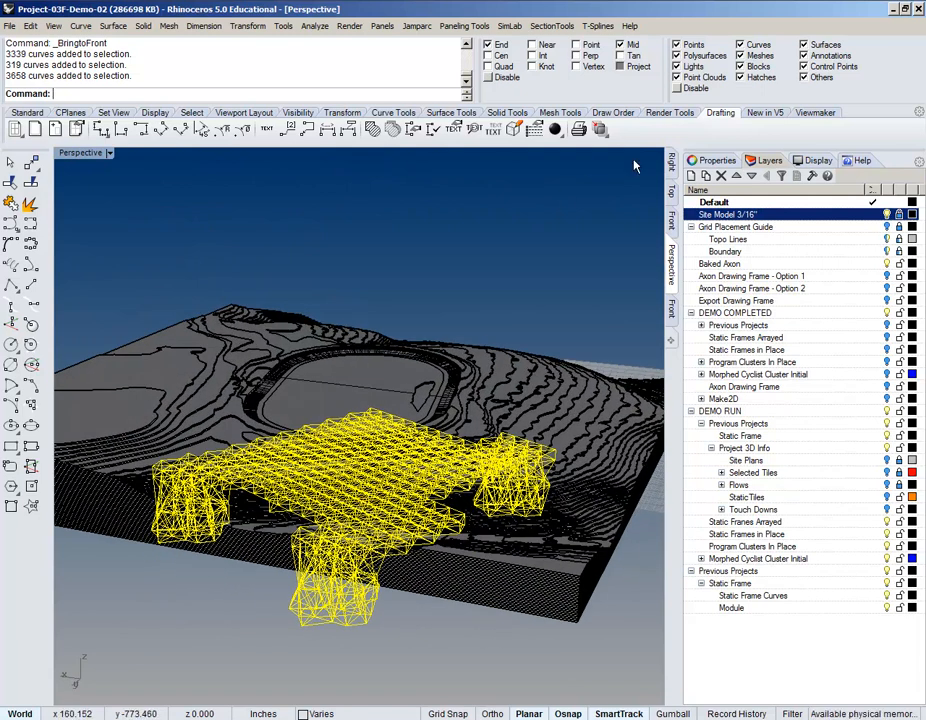
pyautogui.moveTo(329, 420); pyautogui.dragTo(474, 668, button='right')
pyautogui.click(669, 714)
pyautogui.moveTo(400, 580); pyautogui.dragTo(511, 264, button='right')
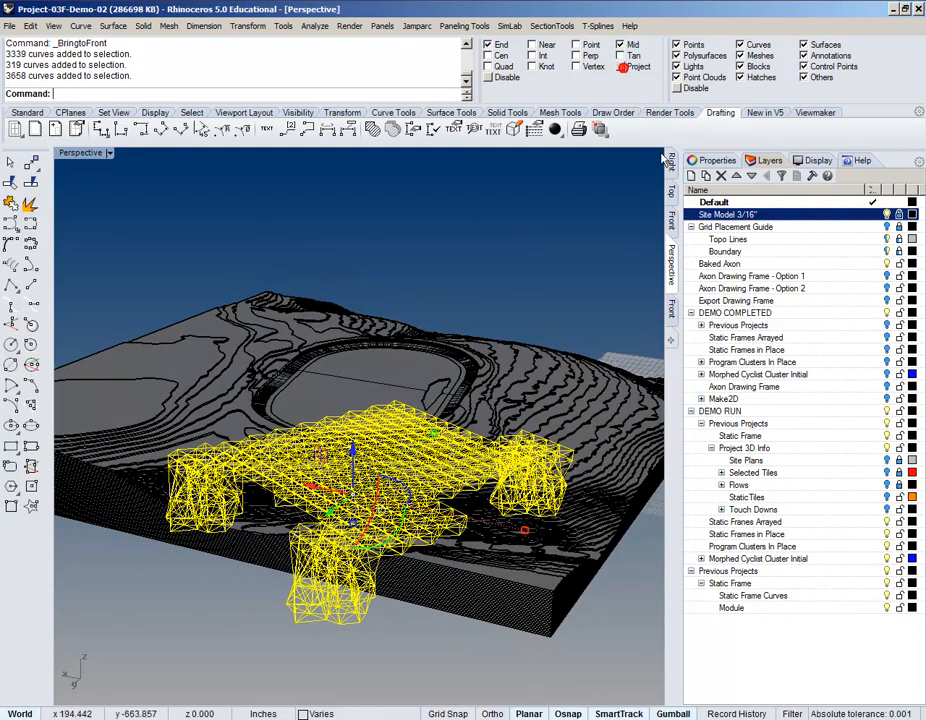
# Step: In the Front view, zoom to the selected frame and clusters and raise them vertically with the Gumball to the site model's upper surface
pyautogui.click(672, 226)
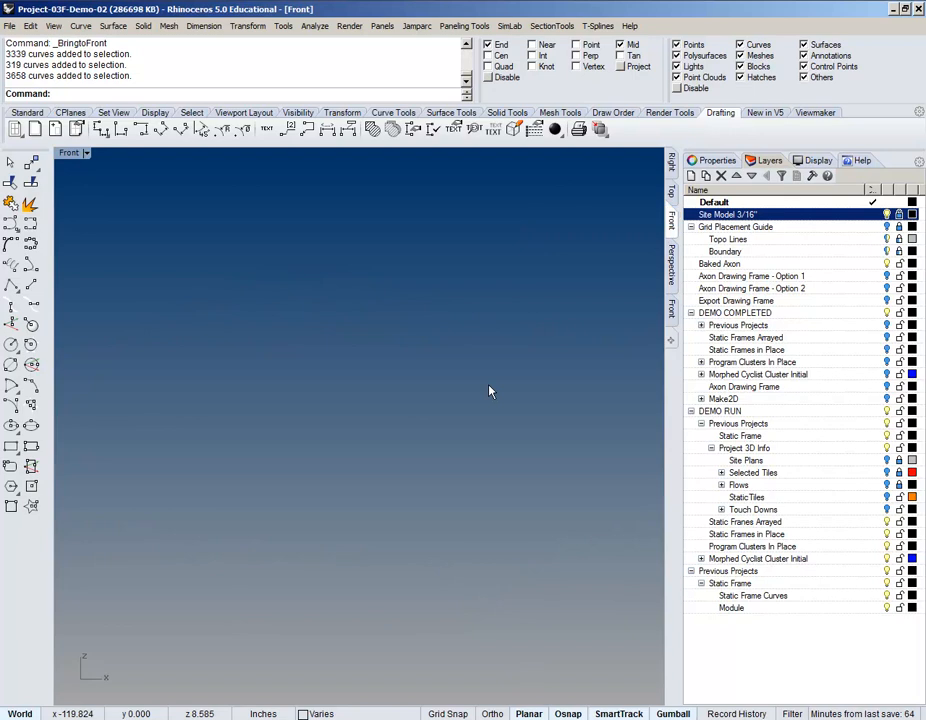
pyautogui.write('ZS')
pyautogui.press('Return')
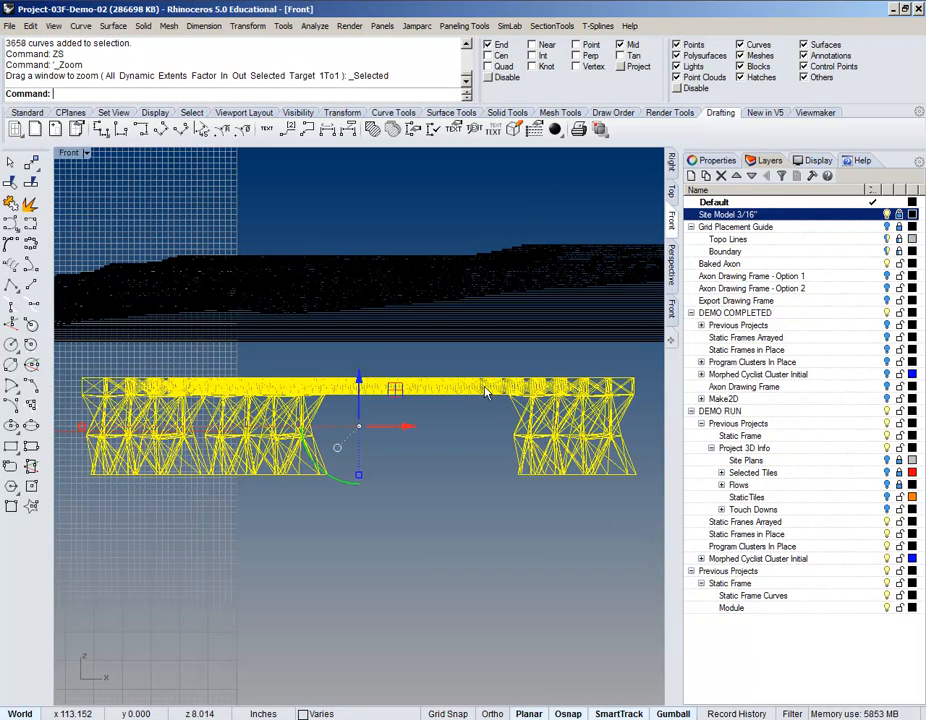
pyautogui.scroll(4, 385, 462)
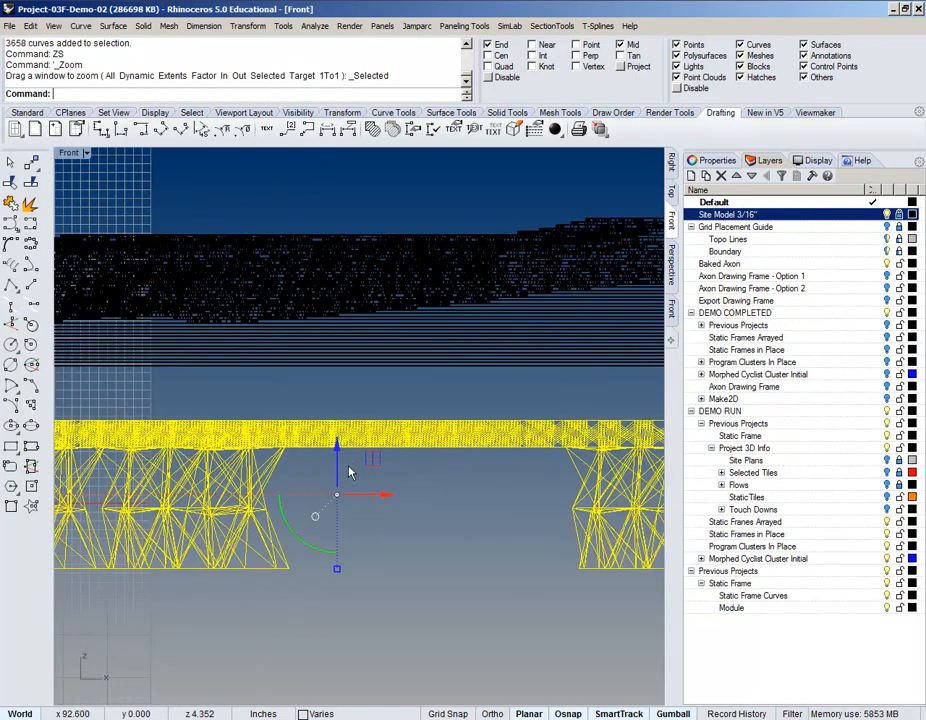
pyautogui.moveTo(340, 437); pyautogui.dragTo(361, 268)
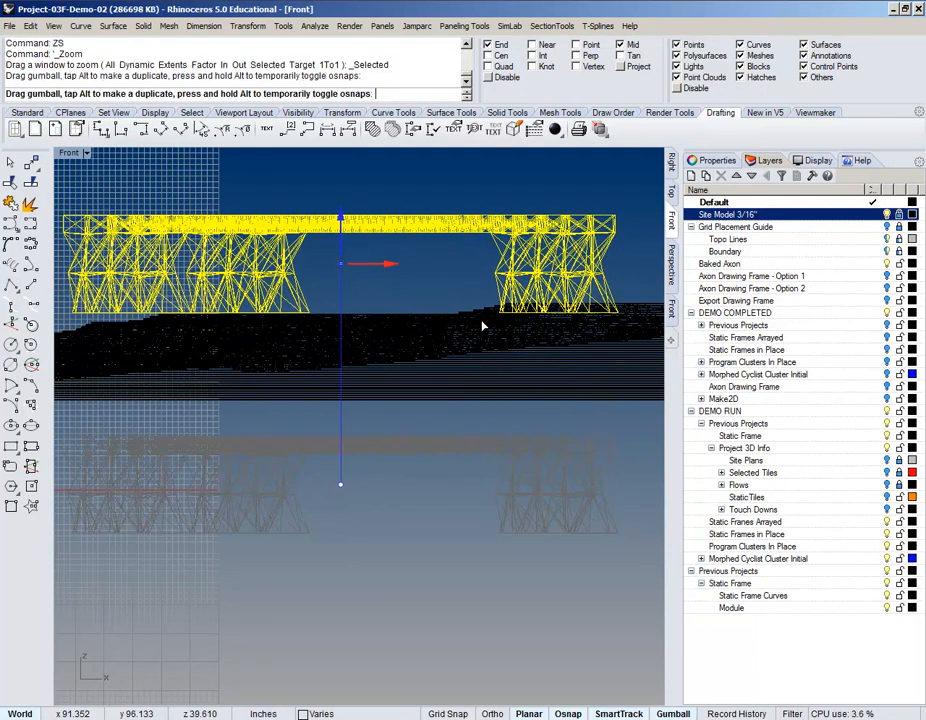
pyautogui.moveTo(482, 325); pyautogui.dragTo(490, 320)
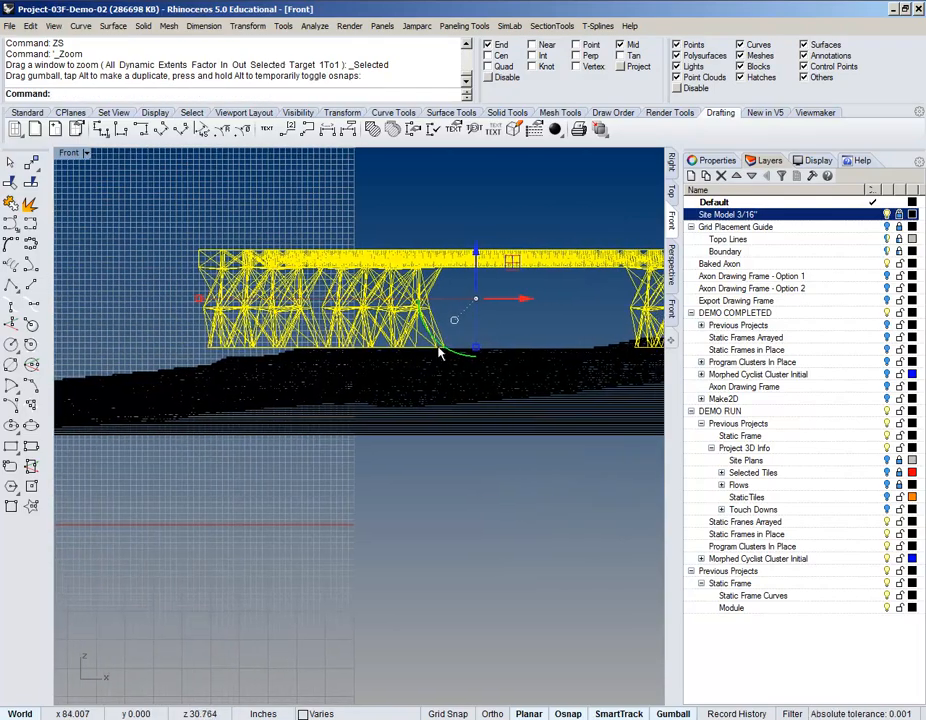
pyautogui.scroll(5, 463, 331)
pyautogui.scroll(-6, 300, 345)
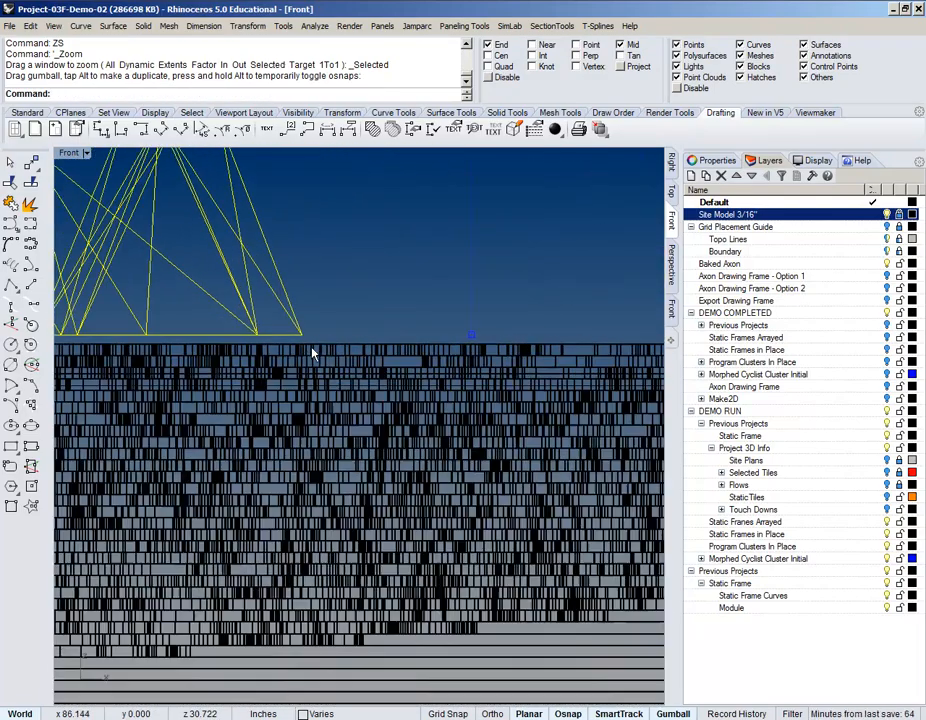
pyautogui.scroll(-2, 314, 345)
pyautogui.scroll(2, 314, 346)
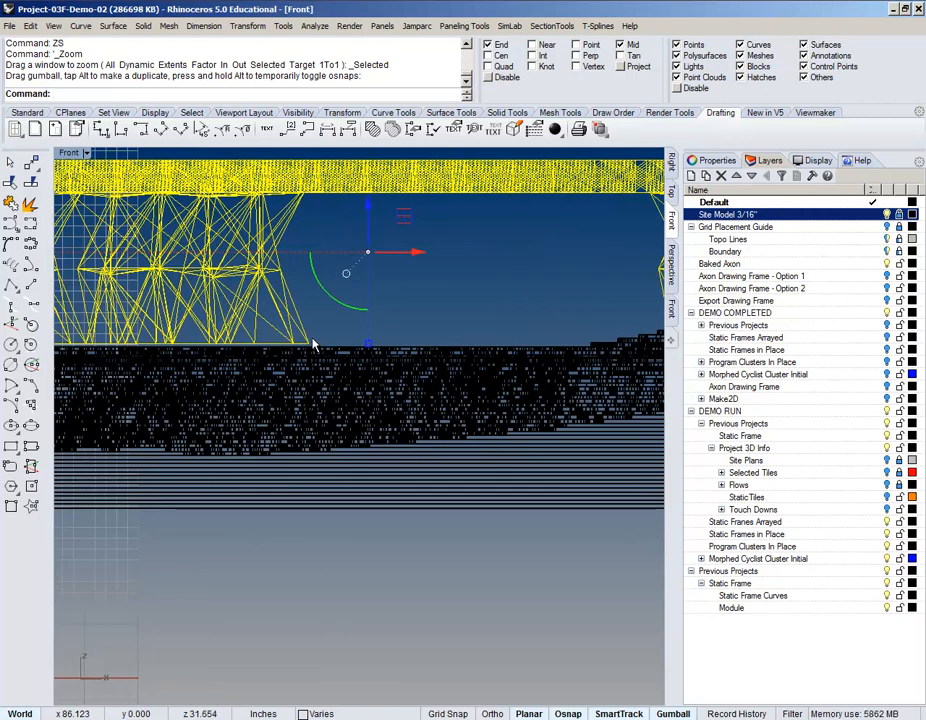
# Step: Examine in Perspective how the lowest points of the raised clusters meet the site model's terrain
pyautogui.click(672, 258)
pyautogui.moveTo(595, 320); pyautogui.dragTo(510, 395, button='right')
pyautogui.keyDown('shift'); pyautogui.moveTo(302, 506); pyautogui.dragTo(180, 205, button='right'); pyautogui.keyUp('shift')
pyautogui.moveTo(398, 308); pyautogui.dragTo(370, 326, button='right')
pyautogui.scroll(4, 398, 490)
pyautogui.moveTo(316, 492); pyautogui.dragTo(395, 432, button='right')
pyautogui.scroll(3, 395, 432)
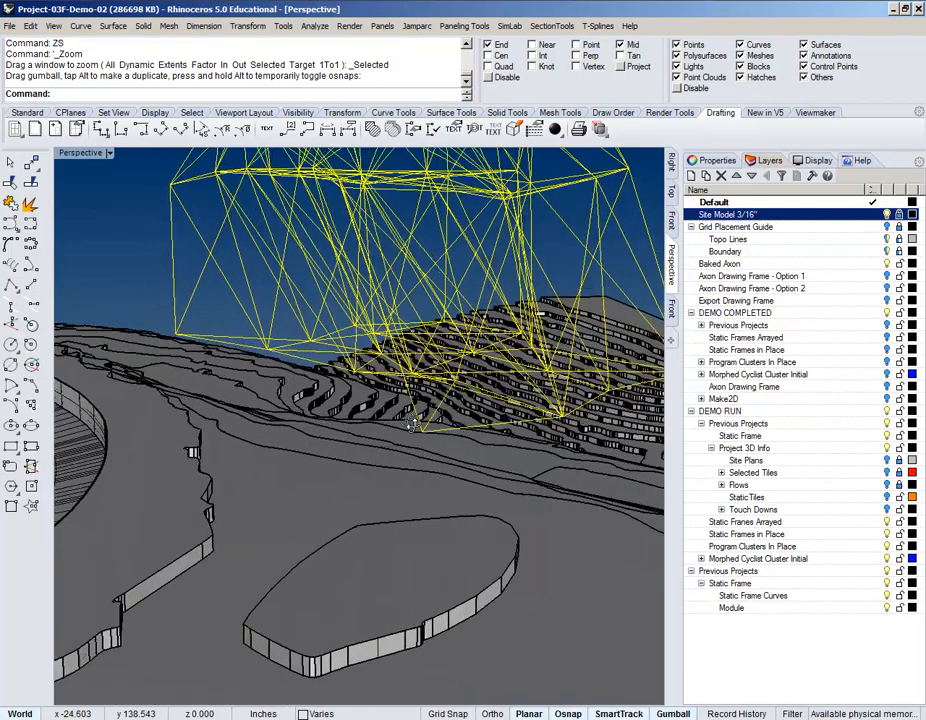
pyautogui.scroll(4, 390, 445)
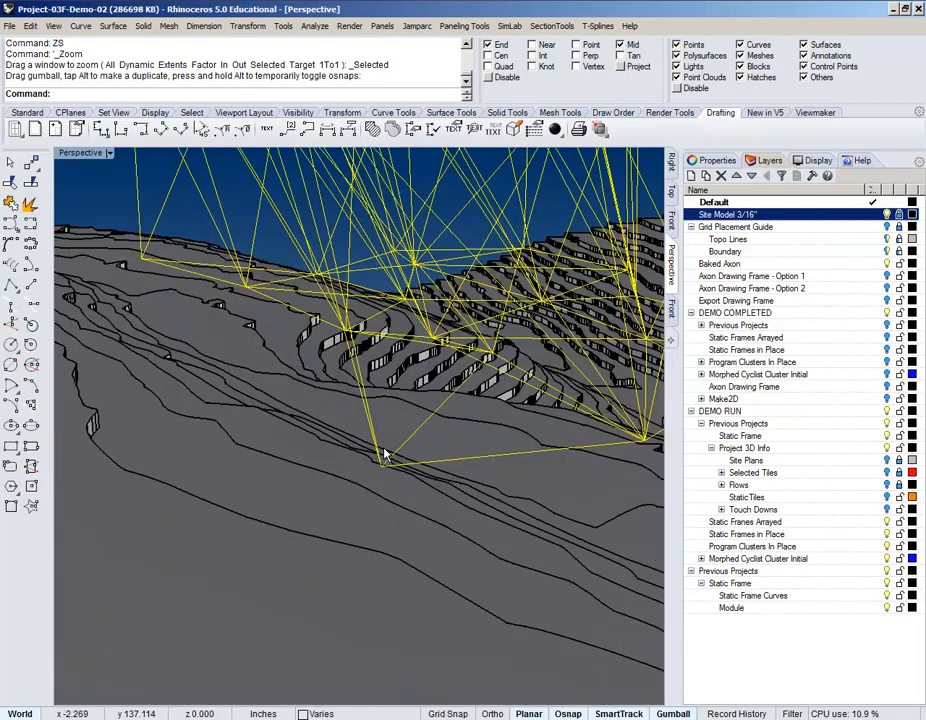
pyautogui.press('Return')
pyautogui.write('v')
pyautogui.press('Return')
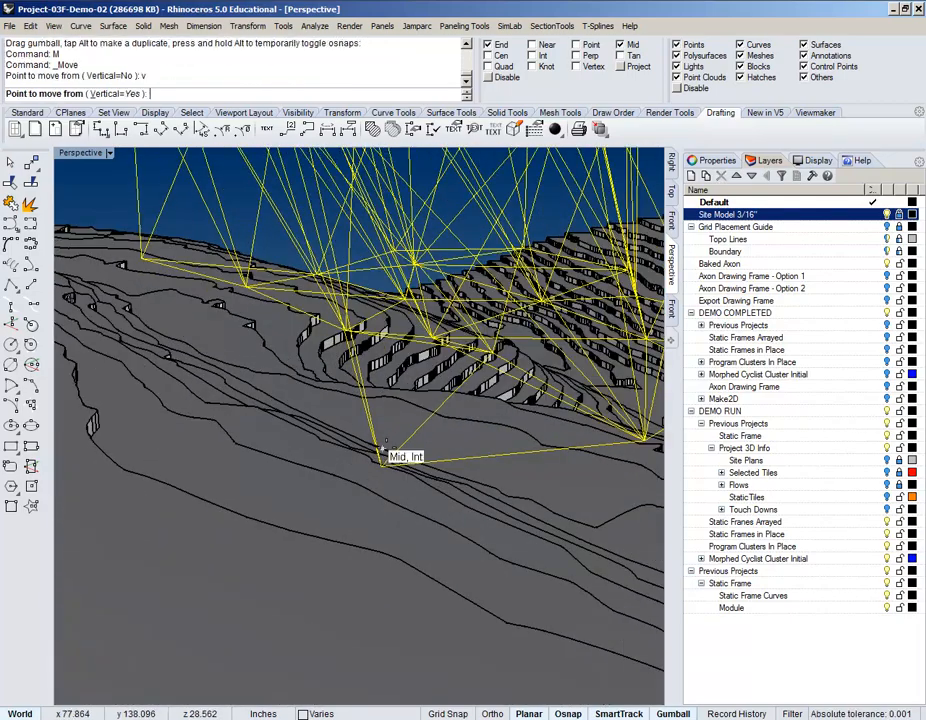
pyautogui.moveTo(410, 468); pyautogui.dragTo(331, 466, button='right')
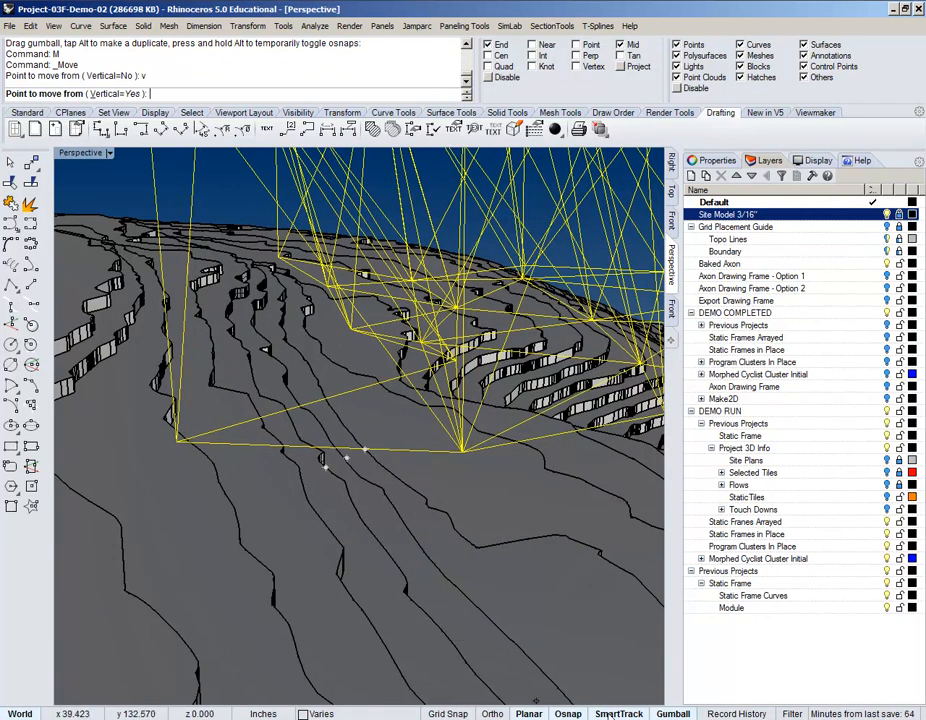
pyautogui.scroll(6, 362, 540)
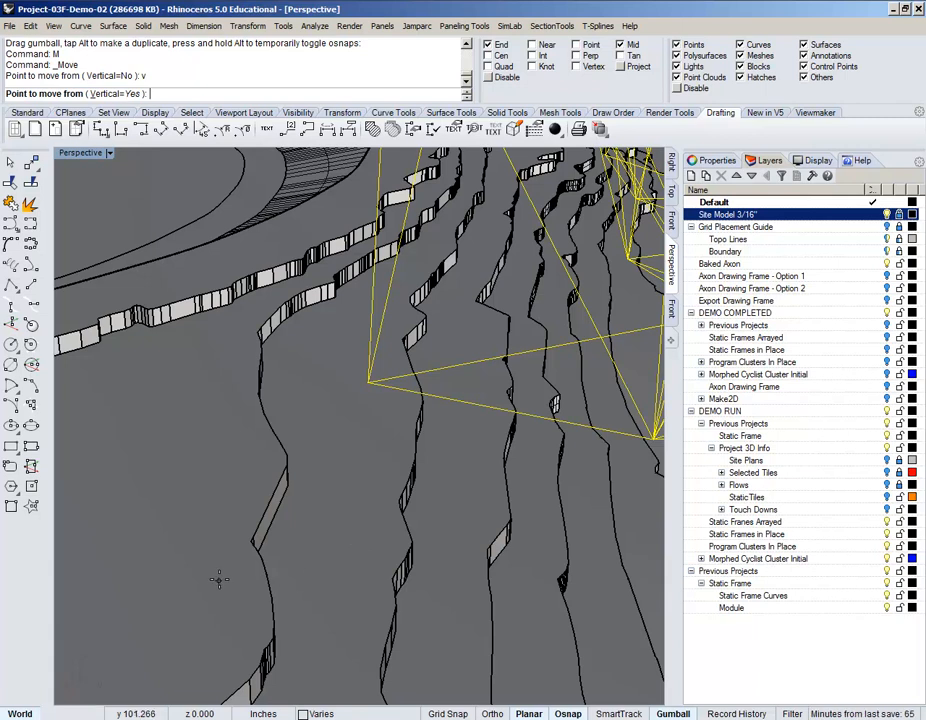
pyautogui.scroll(-5, 218, 581)
pyautogui.click(299, 531)
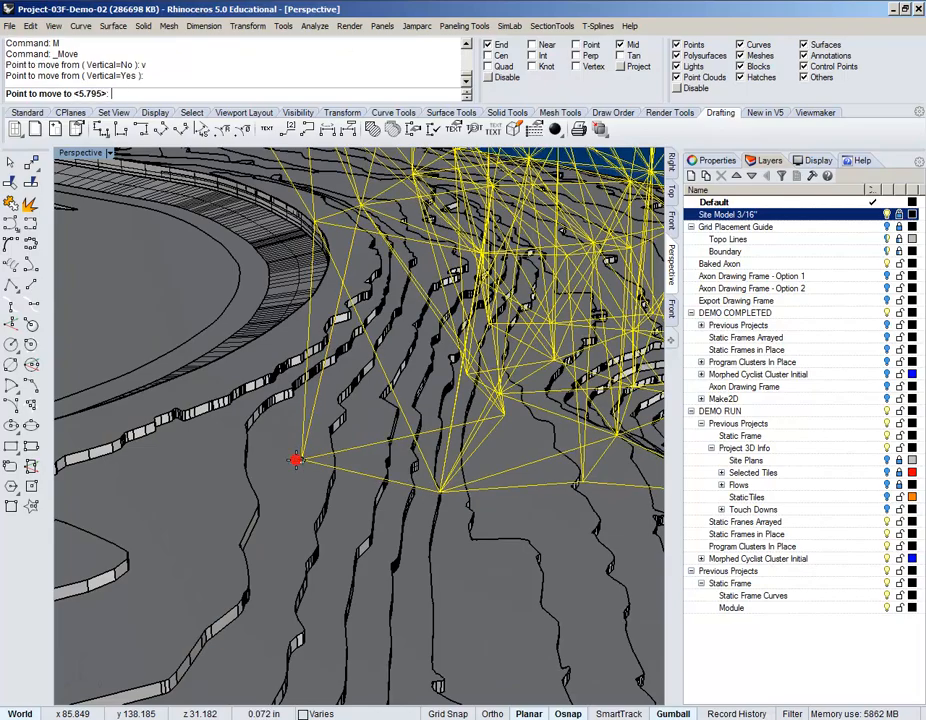
pyautogui.moveTo(315, 540); pyautogui.dragTo(280, 503, button='right')
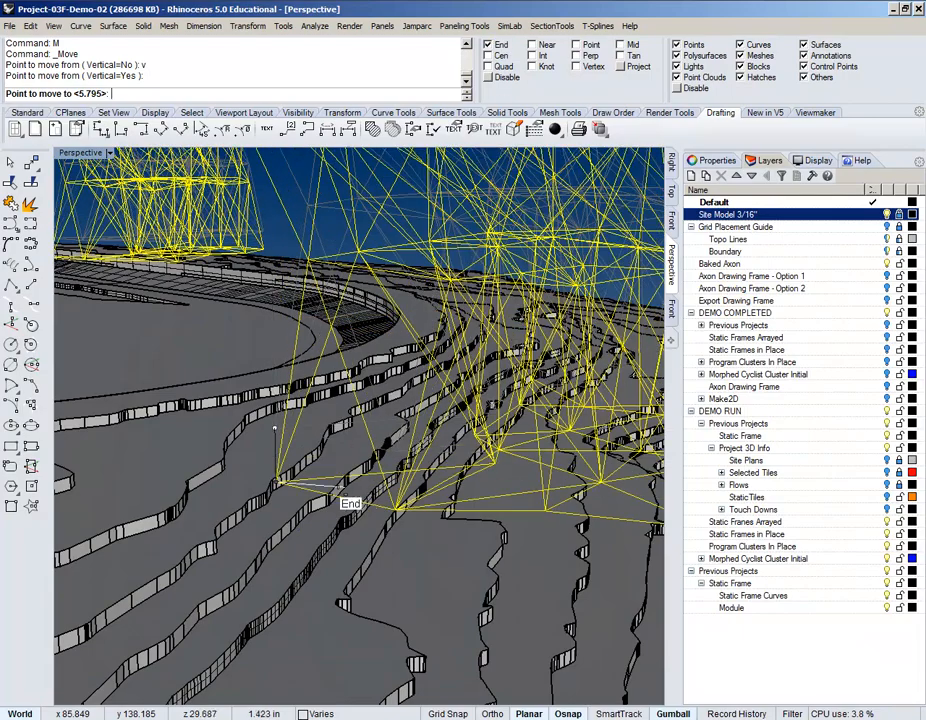
pyautogui.moveTo(283, 500); pyautogui.dragTo(308, 500, button='right')
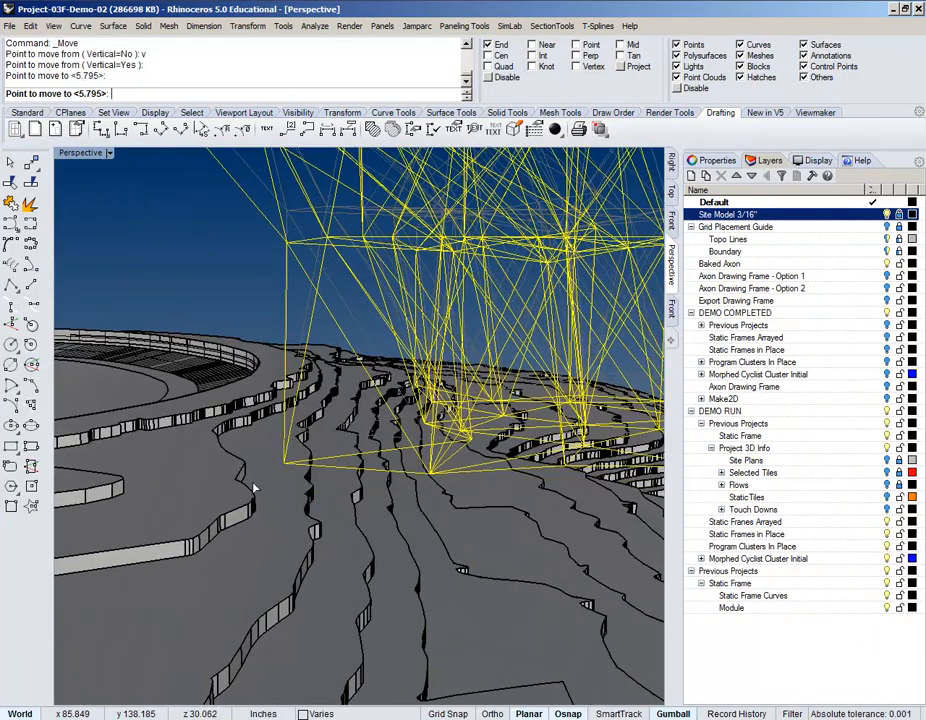
pyautogui.press('Escape')
# Step: Examine in the Front view how the lower edge of the selected frame and clusters sits against the site model's upper surface
pyautogui.moveTo(256, 486); pyautogui.dragTo(551, 260, button='right')
pyautogui.click(668, 220)
pyautogui.moveTo(258, 353); pyautogui.dragTo(272, 374, button='right')
pyautogui.scroll(10, 292, 376)
pyautogui.scroll(4, 292, 376)
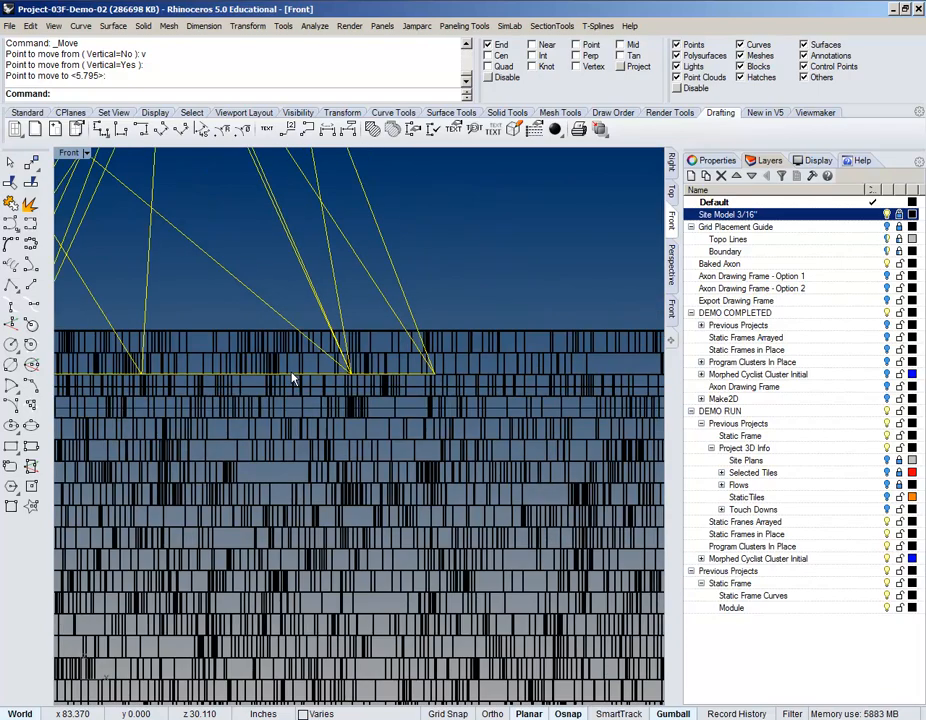
pyautogui.scroll(-5, 292, 377)
pyautogui.scroll(2, 292, 376)
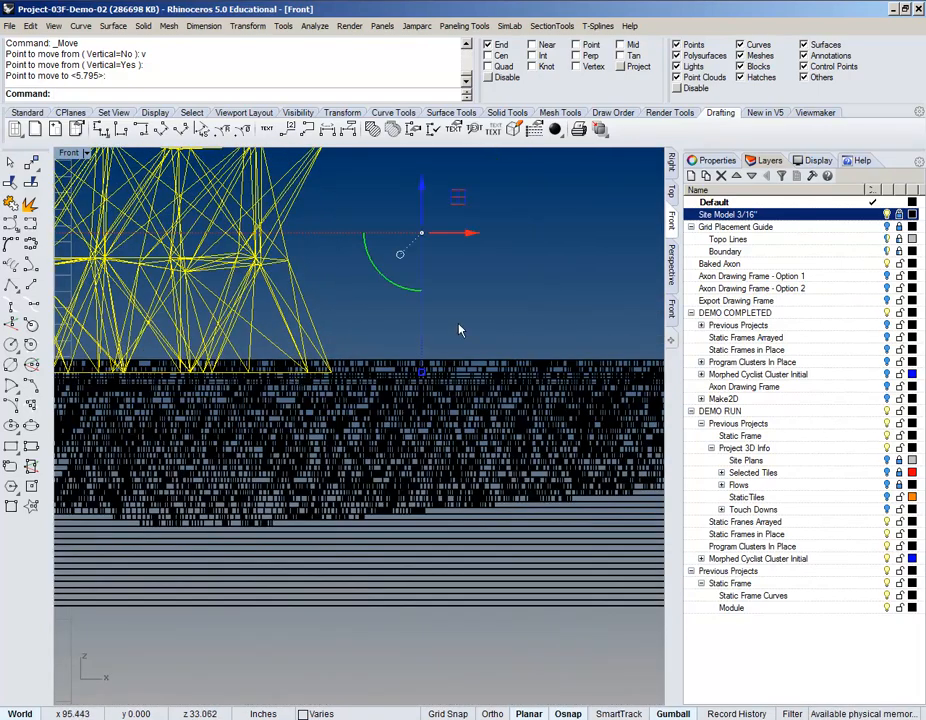
pyautogui.scroll(2, 296, 372)
# Step: In Perspective, deselect everything, select only the cyclist cluster on the steep slope beside the oval, and switch off the Gumball
pyautogui.click(671, 262)
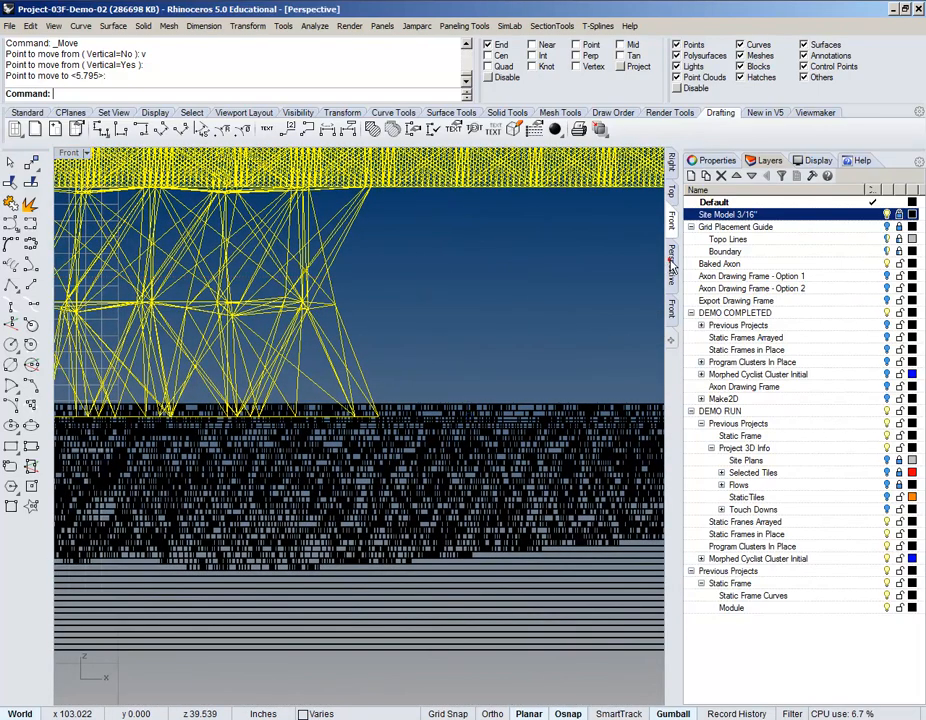
pyautogui.moveTo(533, 372); pyautogui.dragTo(411, 421, button='right')
pyautogui.scroll(-2, 395, 423)
pyautogui.scroll(-3, 395, 424)
pyautogui.moveTo(474, 402); pyautogui.dragTo(525, 517, button='right')
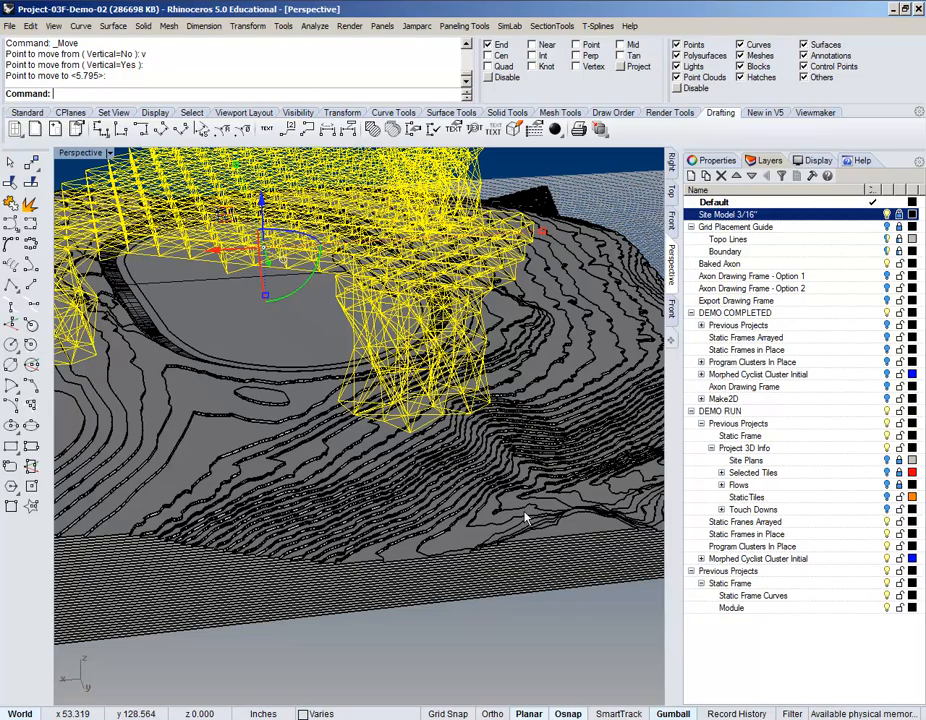
pyautogui.click(525, 637)
pyautogui.click(409, 389)
pyautogui.moveTo(450, 356); pyautogui.dragTo(480, 523, button='right')
pyautogui.click(666, 713)
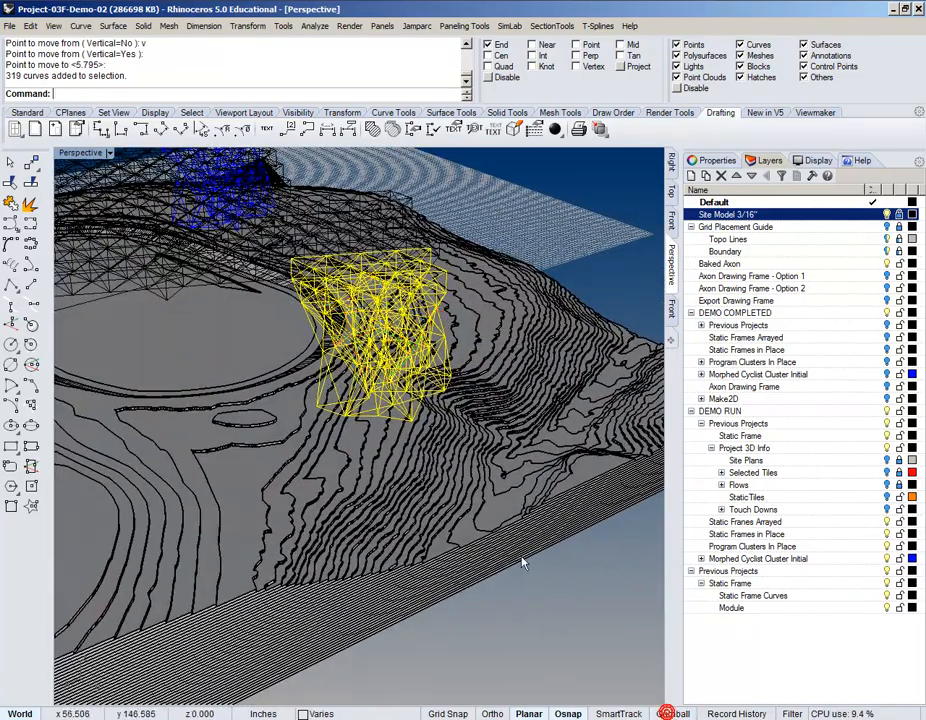
# Step: Turn on the control points of the selected cyclist cluster's curves
pyautogui.moveTo(393, 422); pyautogui.dragTo(145, 415, button='right')
pyautogui.click(27, 113)
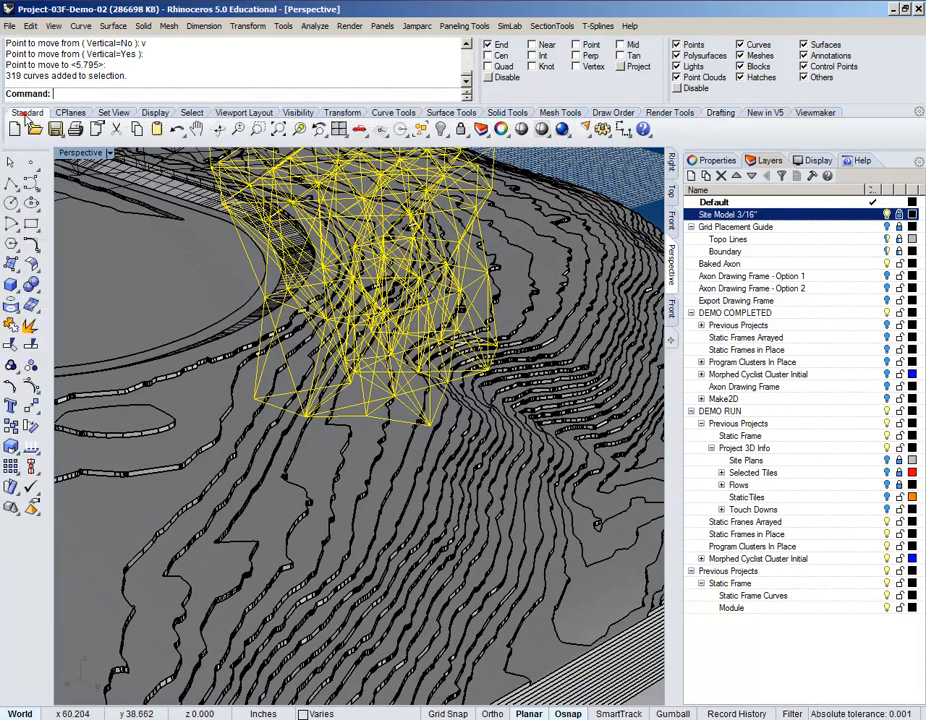
pyautogui.click(31, 386)
pyautogui.moveTo(405, 453); pyautogui.dragTo(492, 410, button='right')
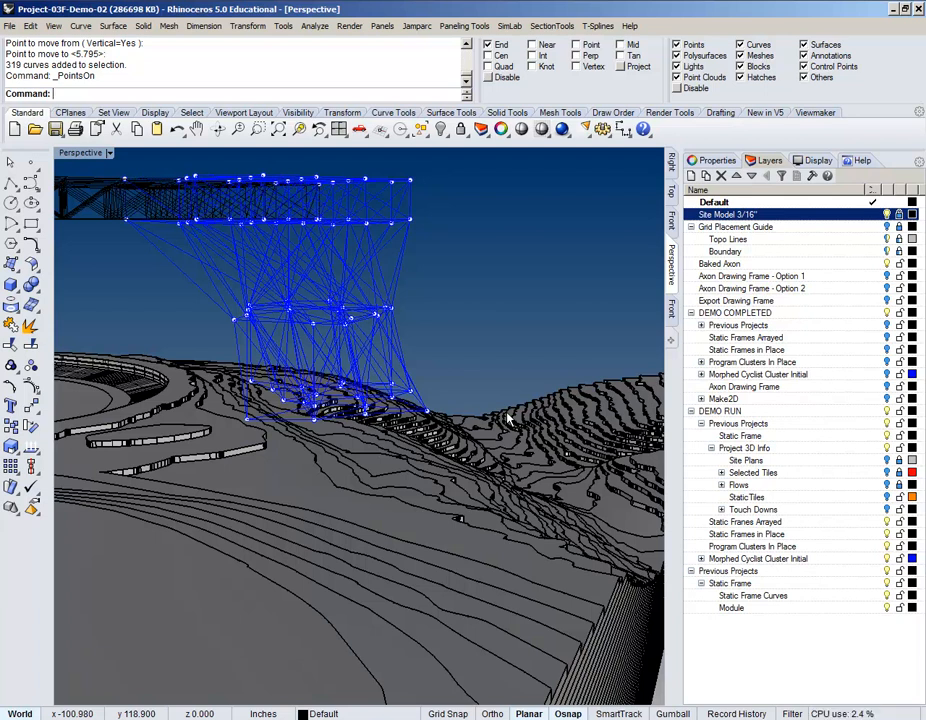
# Step: Window-select the overlapping control points at one lowest node of the cluster near the terrain, and clear that selection
pyautogui.moveTo(511, 459); pyautogui.dragTo(393, 484, button='right')
pyautogui.scroll(6, 298, 381)
pyautogui.scroll(6, 345, 460)
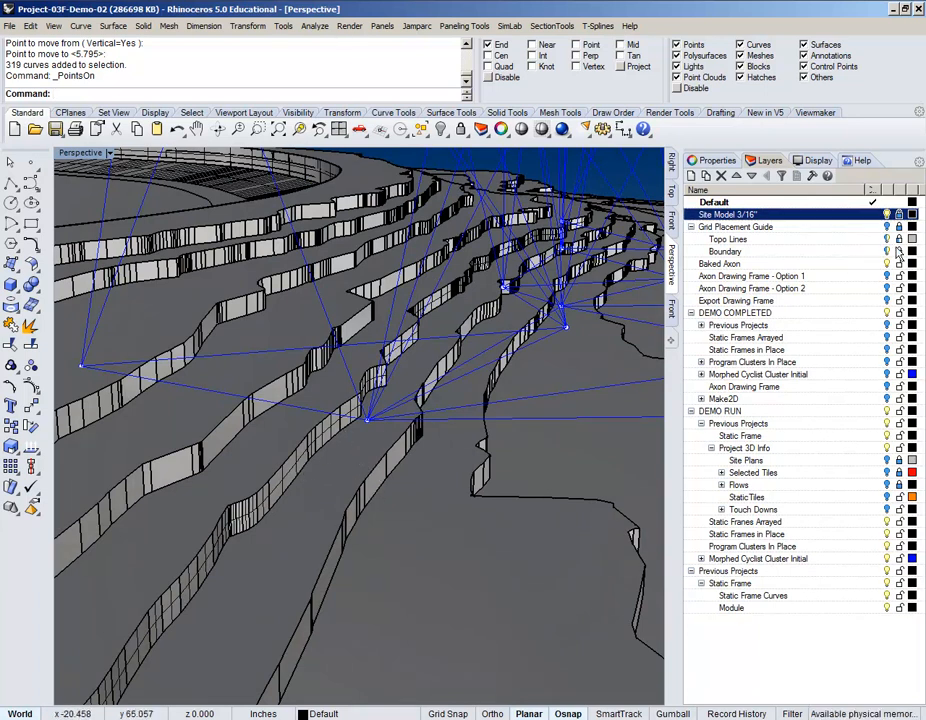
pyautogui.moveTo(358, 442); pyautogui.dragTo(474, 570)
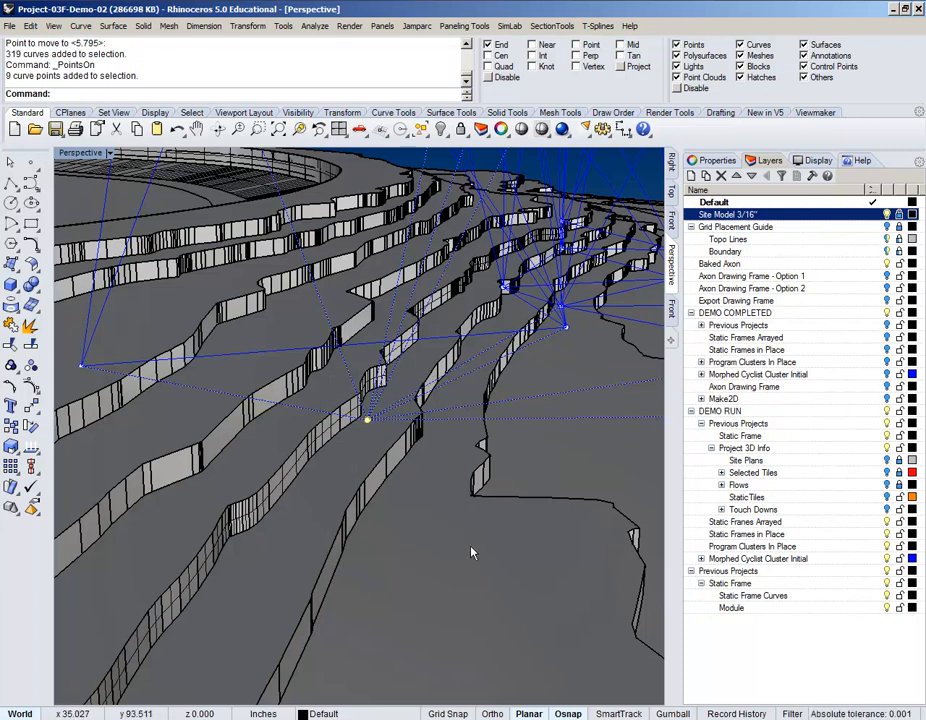
pyautogui.press('Escape')
# Step: Unlock the Site Model 3/16" layer, window-select the overlapping control points at the cluster's lowest node, and lock the layer again
pyautogui.moveTo(413, 508); pyautogui.dragTo(394, 544, button='right')
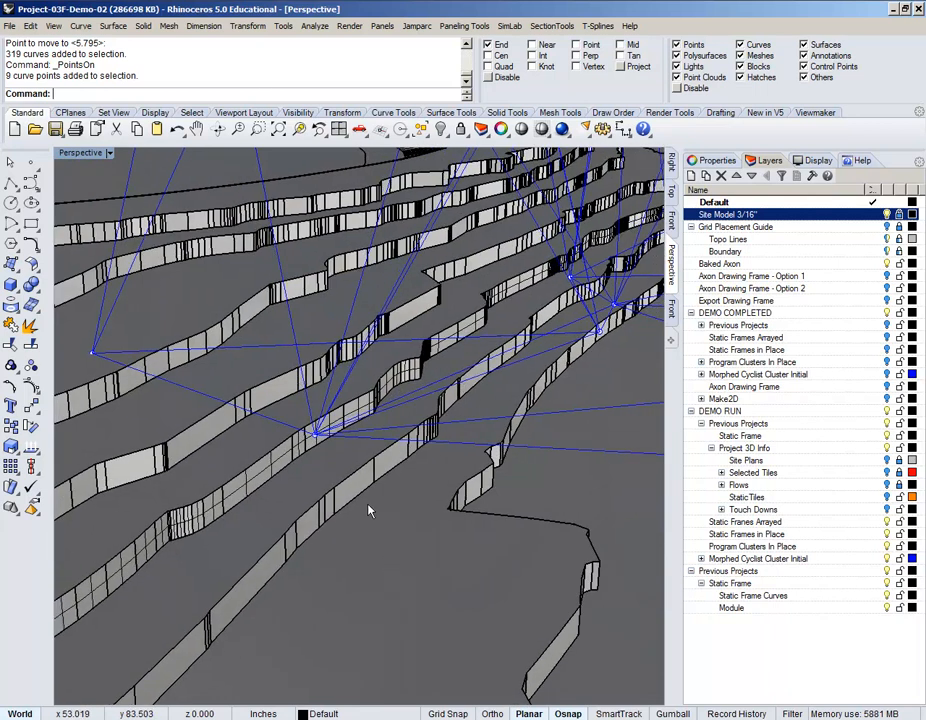
pyautogui.click(899, 214)
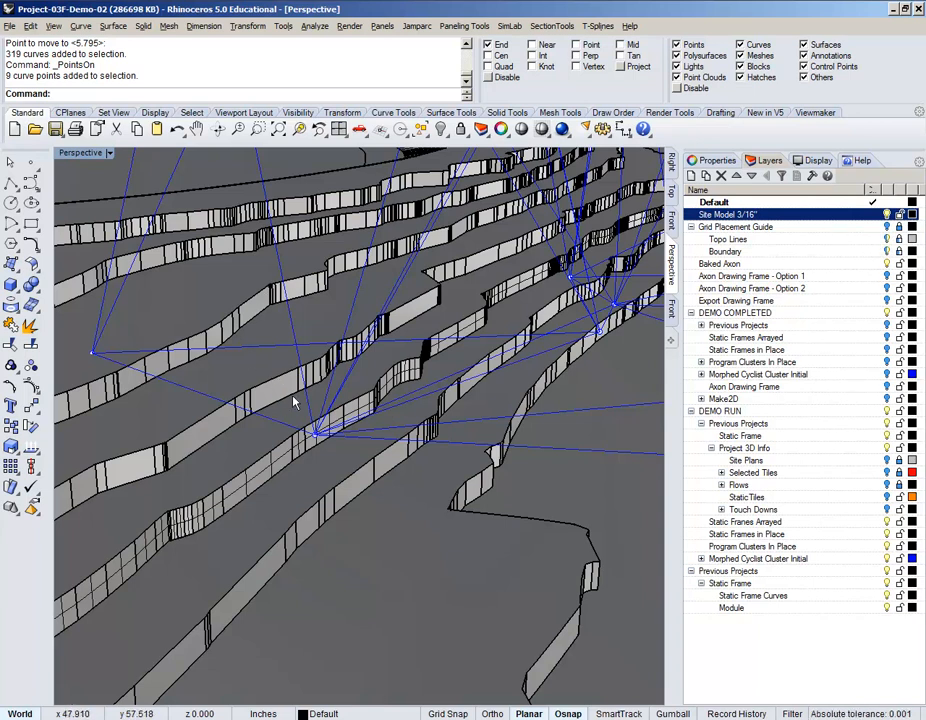
pyautogui.moveTo(293, 402); pyautogui.dragTo(350, 484)
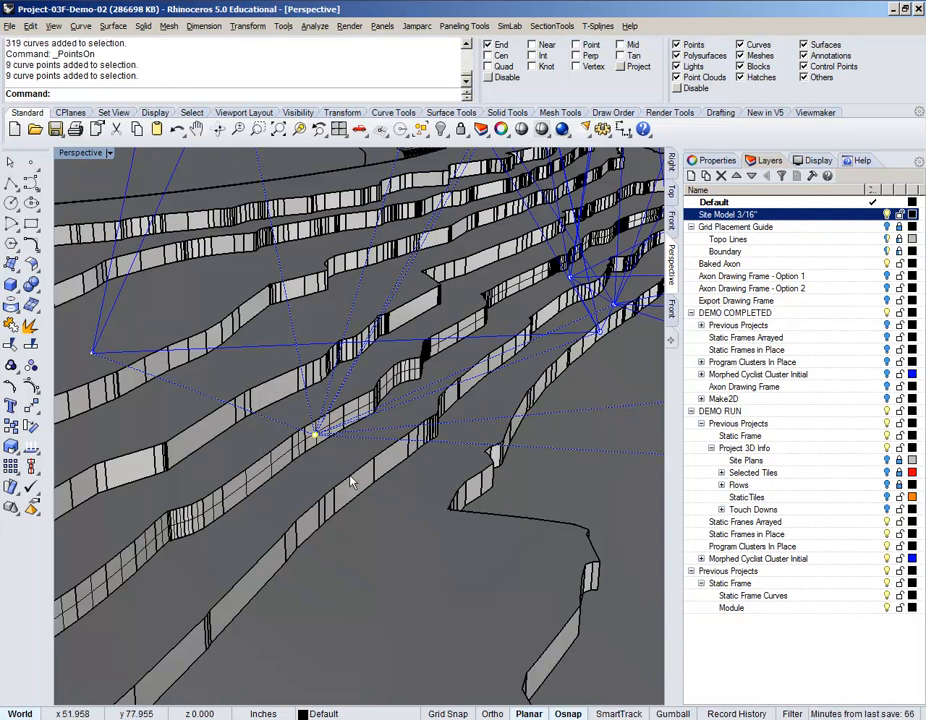
pyautogui.click(899, 215)
pyautogui.moveTo(413, 510); pyautogui.dragTo(444, 513, button='right')
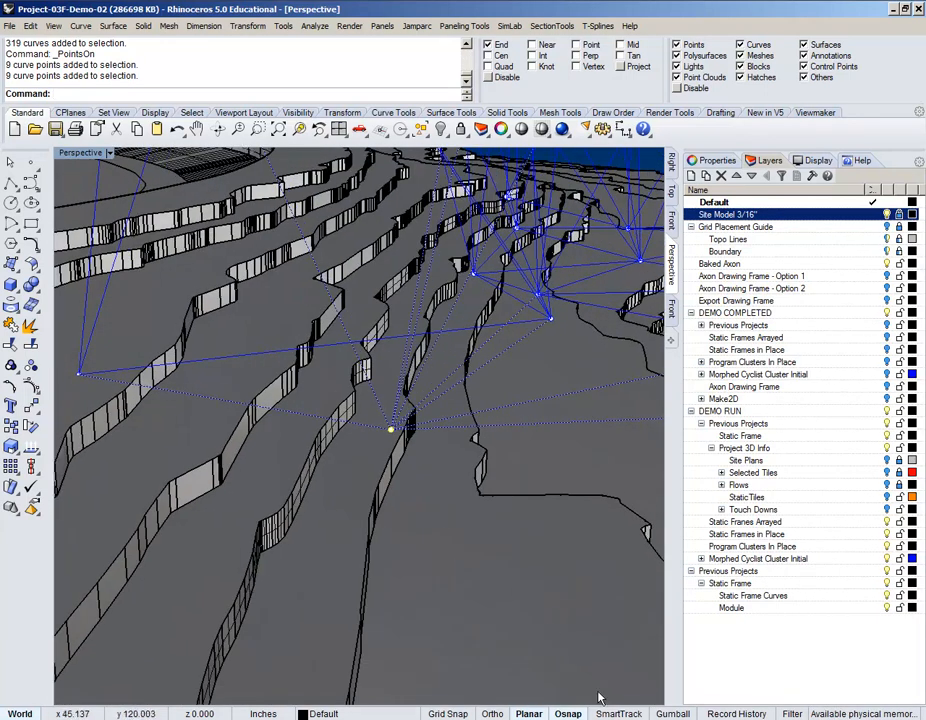
# Step: Switch on the Gumball and pull the selected lowest node of the cluster down to touch the terrain surface
pyautogui.click(660, 713)
pyautogui.moveTo(395, 385); pyautogui.dragTo(378, 522)
pyautogui.moveTo(401, 562)
pyautogui.mouseDown(button='right')
pyautogui.moveTo(414, 508)
pyautogui.moveTo(421, 542)
pyautogui.moveTo(389, 547)
pyautogui.mouseUp(button='right')
pyautogui.moveTo(379, 504); pyautogui.dragTo(400, 515, button='right')
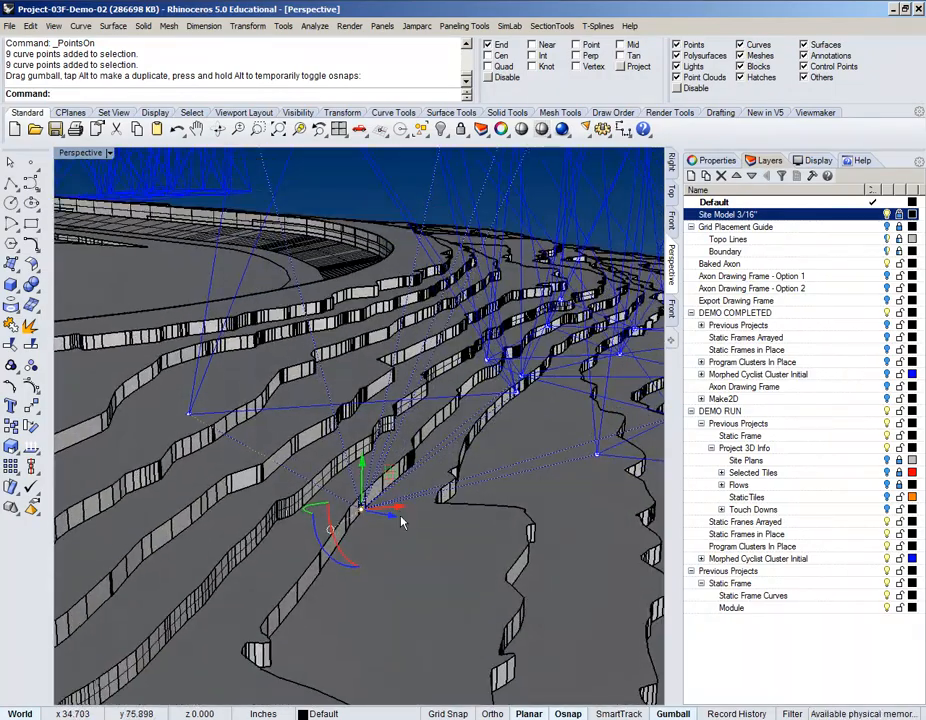
pyautogui.scroll(6, 356, 504)
pyautogui.moveTo(340, 480); pyautogui.dragTo(455, 468, button='right')
pyautogui.moveTo(455, 468); pyautogui.dragTo(331, 439)
pyautogui.moveTo(335, 445)
pyautogui.mouseDown(button='right')
pyautogui.moveTo(349, 463)
pyautogui.moveTo(345, 456)
pyautogui.mouseUp(button='right')
pyautogui.moveTo(326, 402); pyautogui.dragTo(486, 397, button='right')
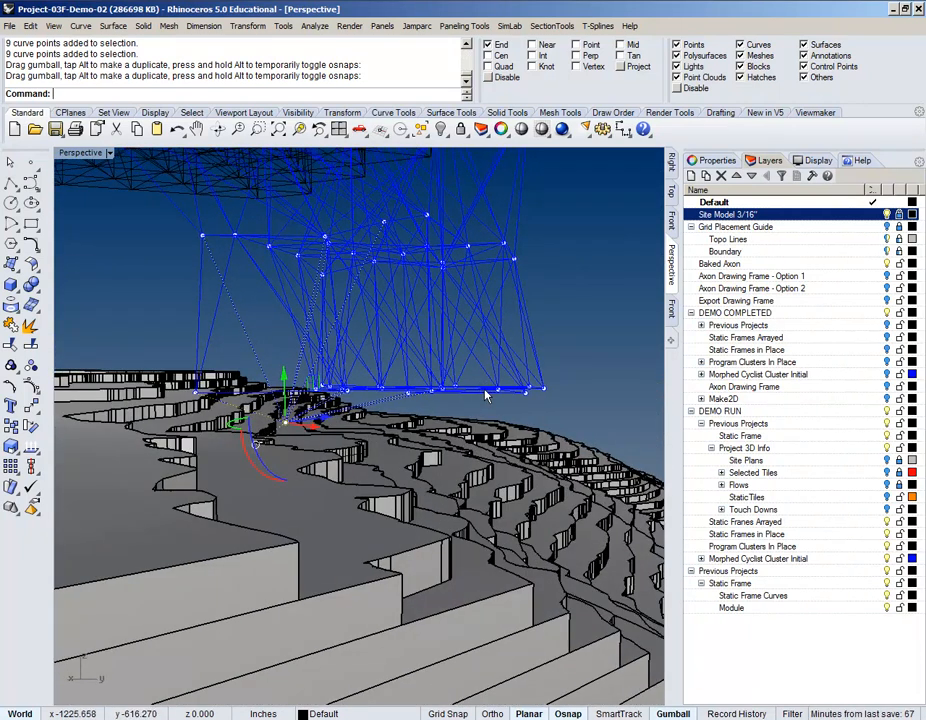
# Step: Window-select the control points of another lower node of the cluster that hovers over the terrain
pyautogui.moveTo(474, 396); pyautogui.dragTo(370, 522, button='right')
pyautogui.scroll(8, 340, 420)
pyautogui.moveTo(354, 415); pyautogui.dragTo(407, 470)
pyautogui.moveTo(407, 470); pyautogui.dragTo(322, 467, button='right')
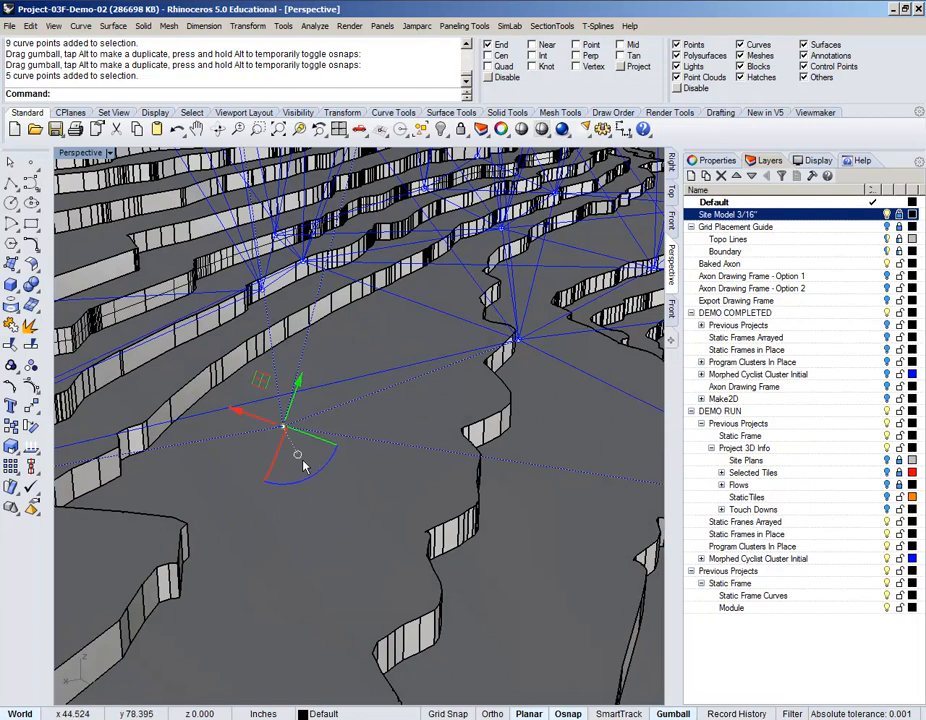
# Step: Compare the Gumball's Object and World alignments on the selected node and leave it aligned to World
pyautogui.click(298, 456)
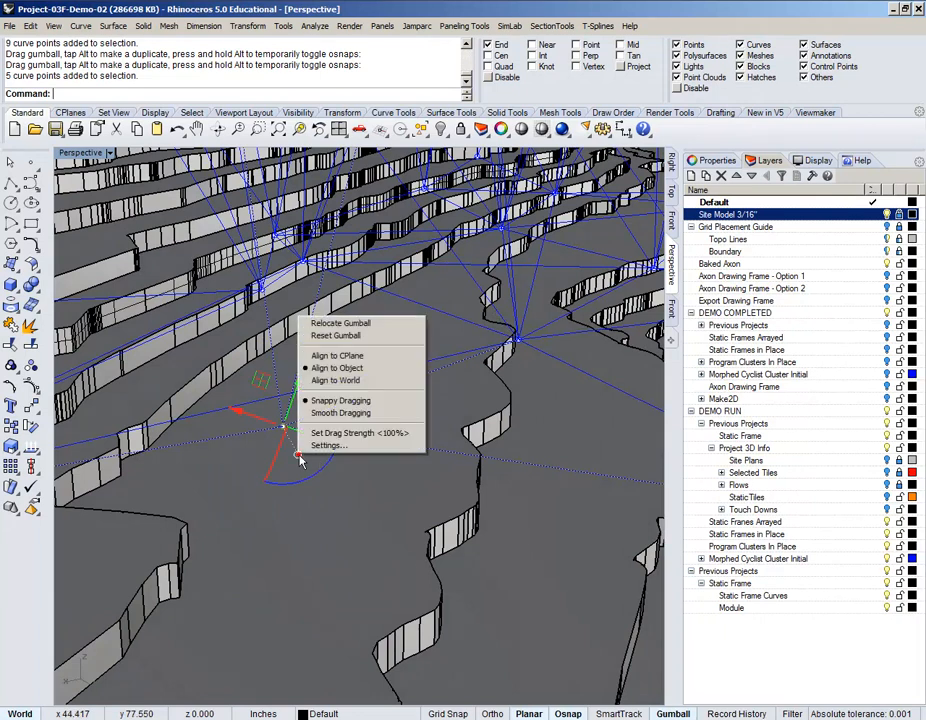
pyautogui.click(337, 381)
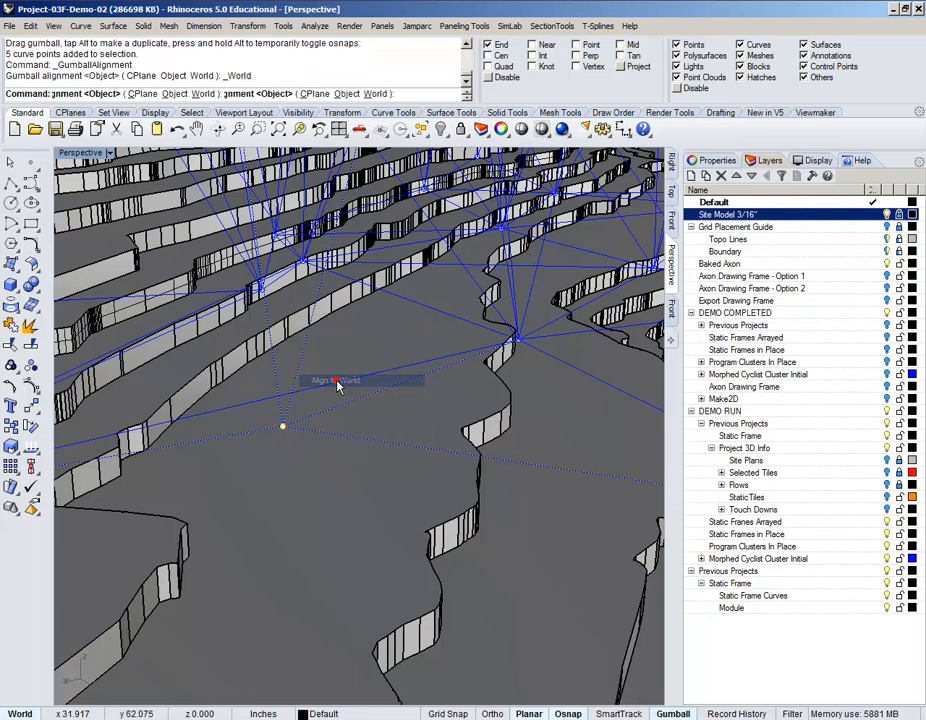
pyautogui.click(288, 432)
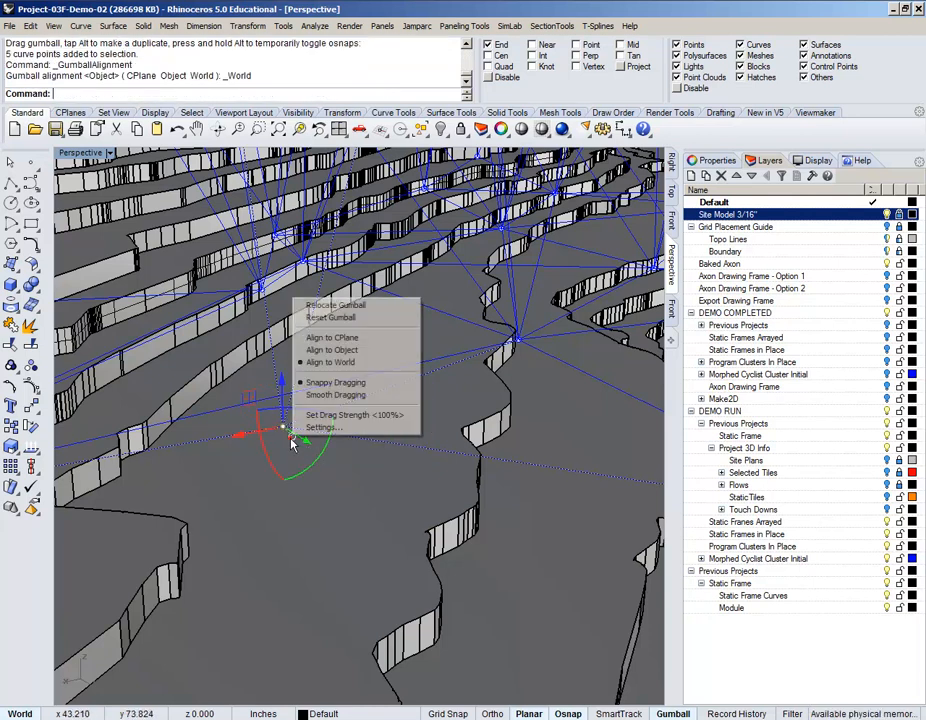
pyautogui.click(322, 351)
pyautogui.moveTo(323, 400); pyautogui.dragTo(301, 426, button='right')
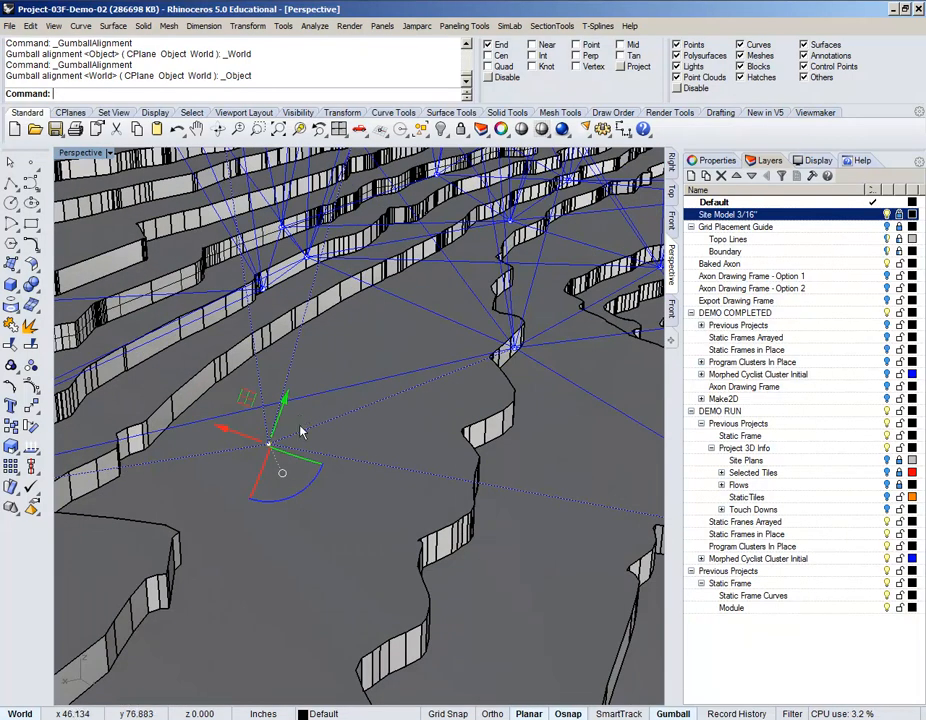
pyautogui.click(282, 476)
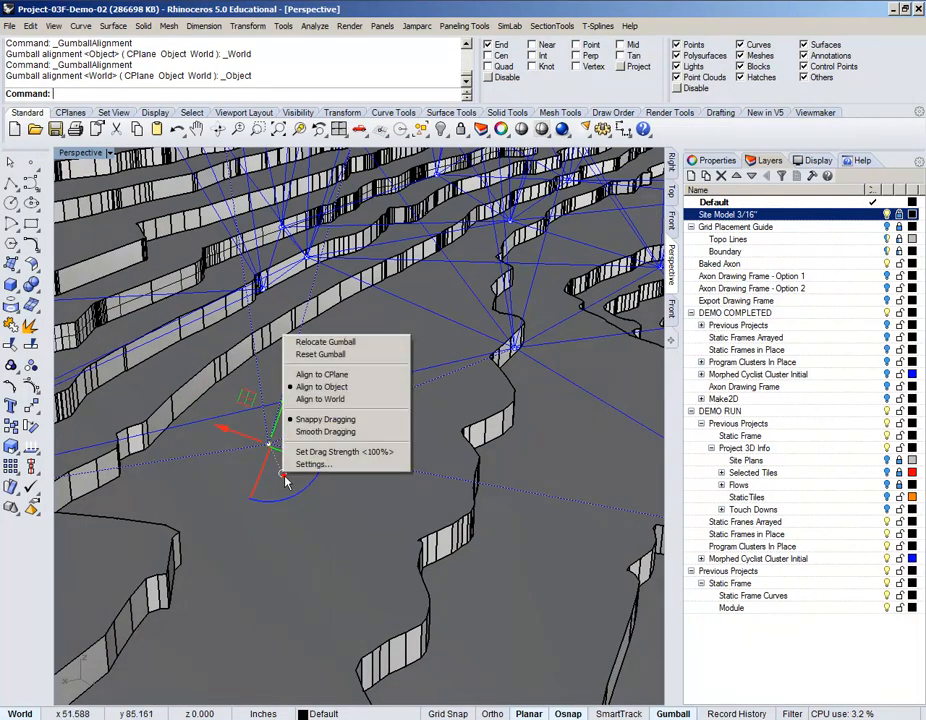
pyautogui.click(322, 399)
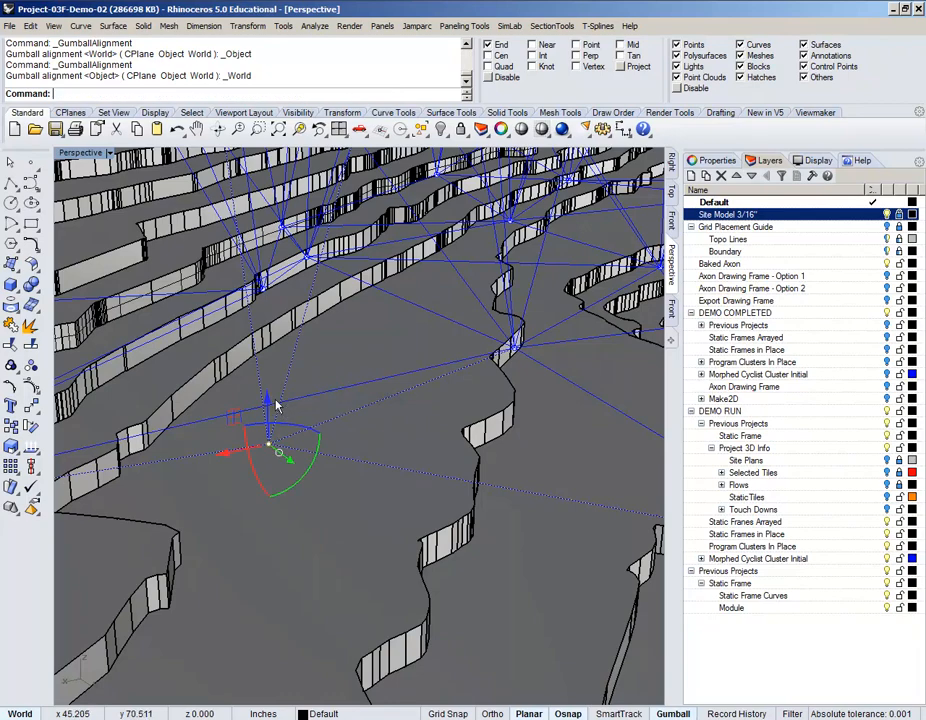
# Step: Move the selected node vertically down onto the terrain with the World-aligned Gumball
pyautogui.moveTo(268, 403); pyautogui.dragTo(430, 603)
pyautogui.scroll(-6, 341, 467)
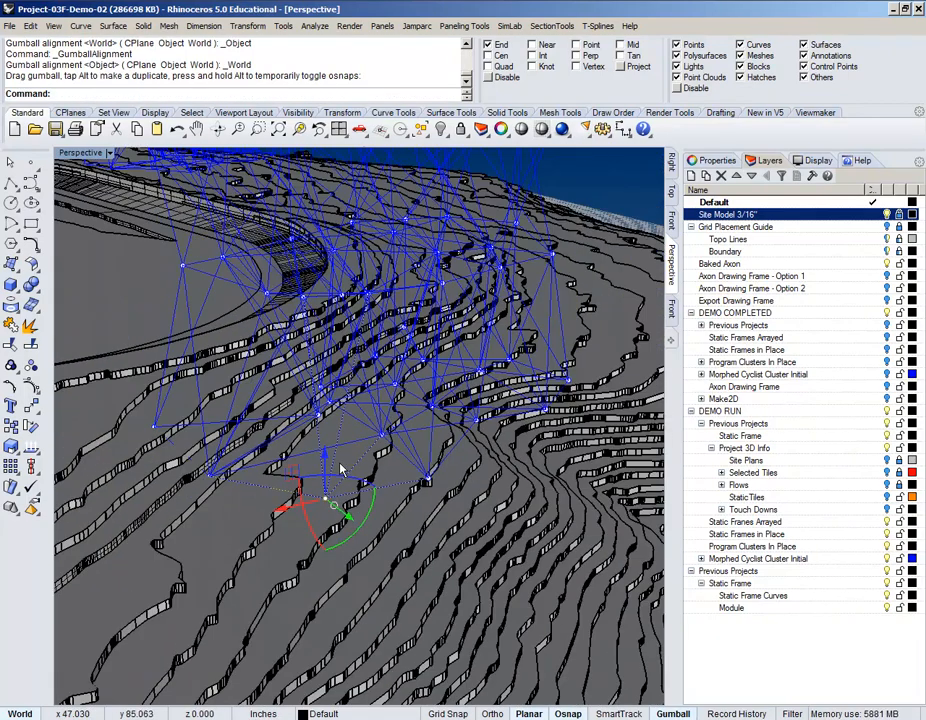
pyautogui.keyDown('shift'); pyautogui.moveTo(374, 479); pyautogui.dragTo(343, 487, button='right'); pyautogui.keyUp('shift')
pyautogui.moveTo(489, 446); pyautogui.dragTo(459, 472, button='right')
# Step: Examine the clusters across the whole site model and the lower ends of the cluster on the flatter side of the oval
pyautogui.scroll(-7, 459, 472)
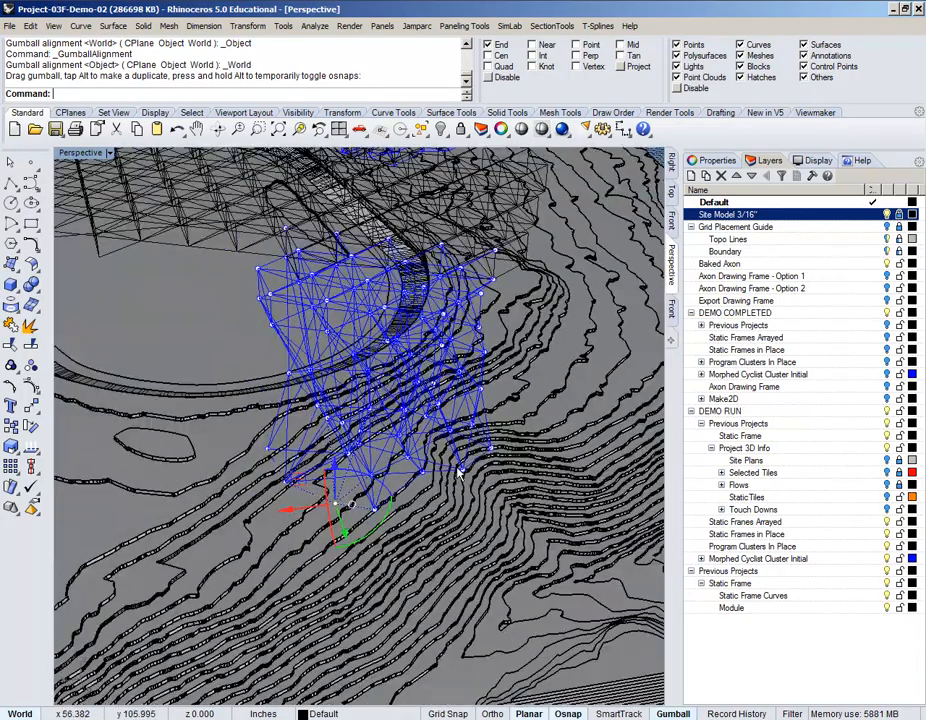
pyautogui.scroll(-5, 459, 470)
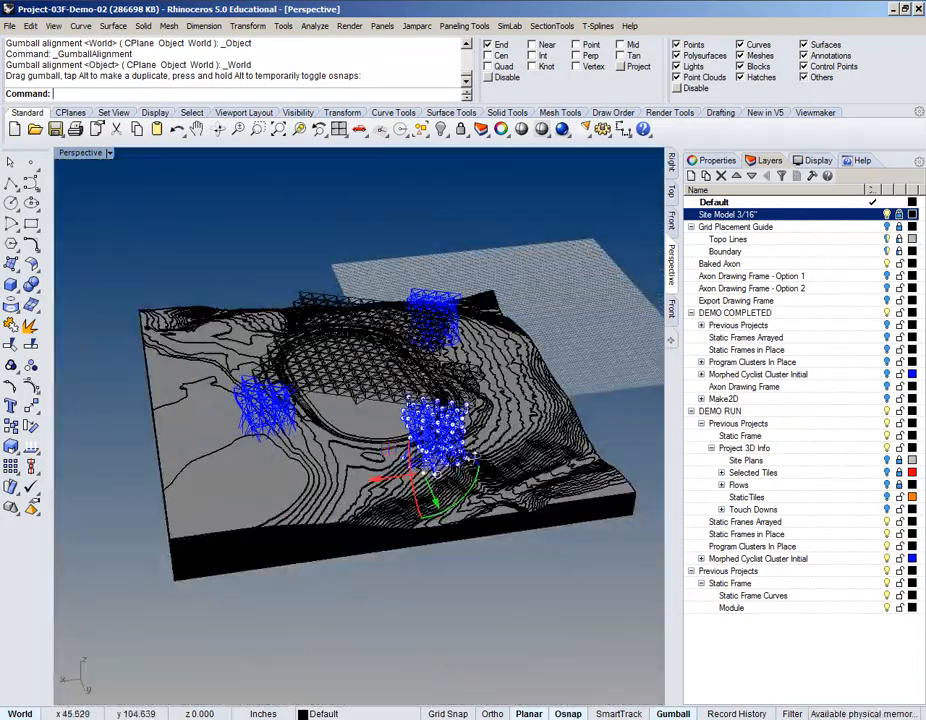
pyautogui.scroll(-2, 455, 464)
pyautogui.moveTo(449, 456); pyautogui.dragTo(450, 456, button='right')
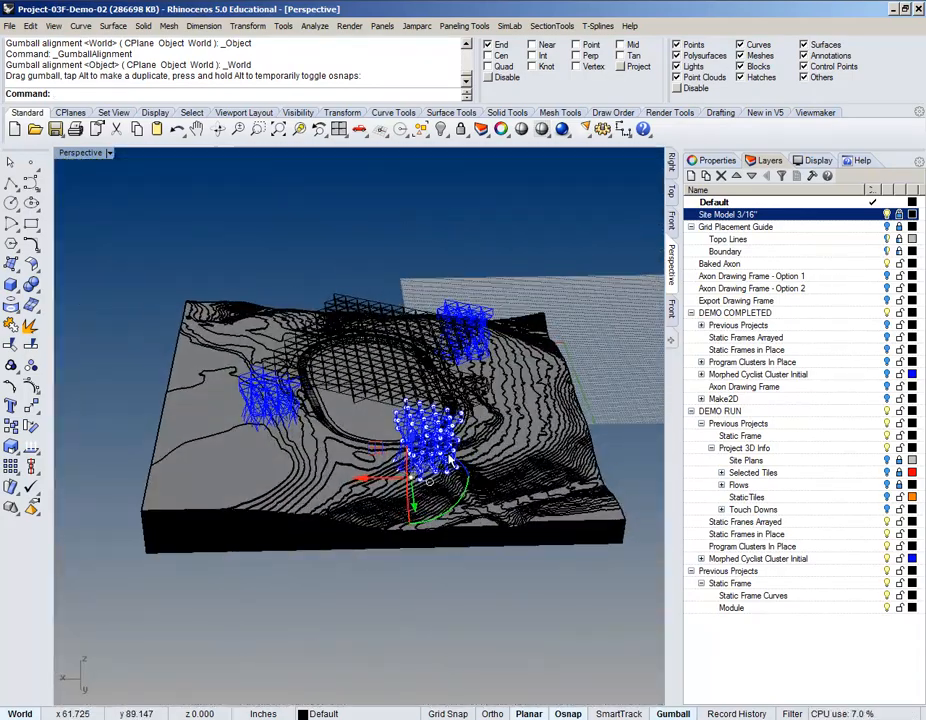
pyautogui.scroll(8, 280, 411)
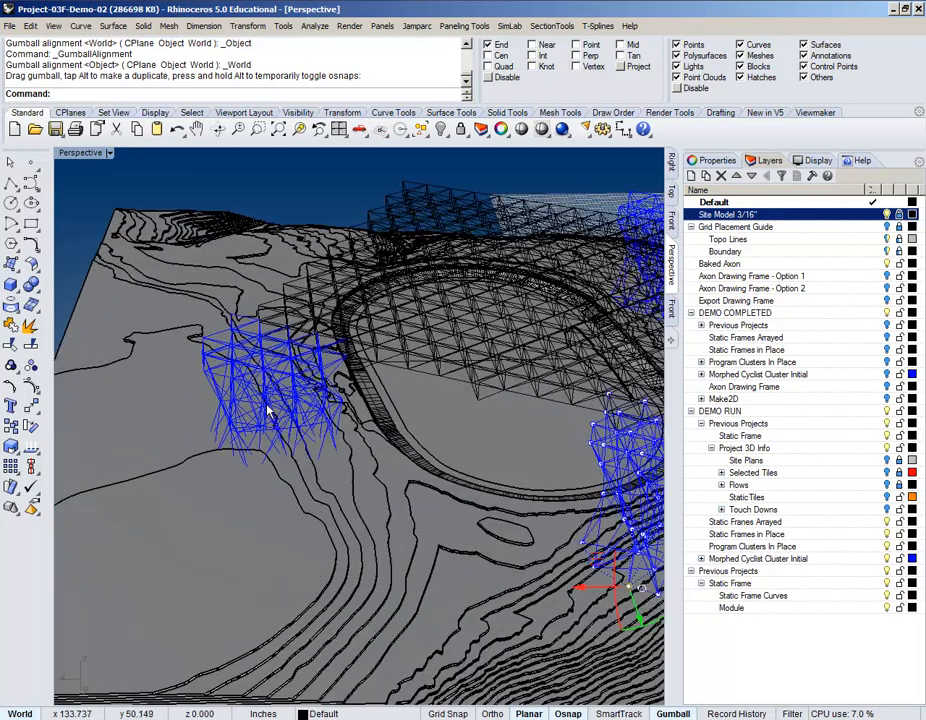
pyautogui.moveTo(271, 408); pyautogui.dragTo(298, 381, button='right')
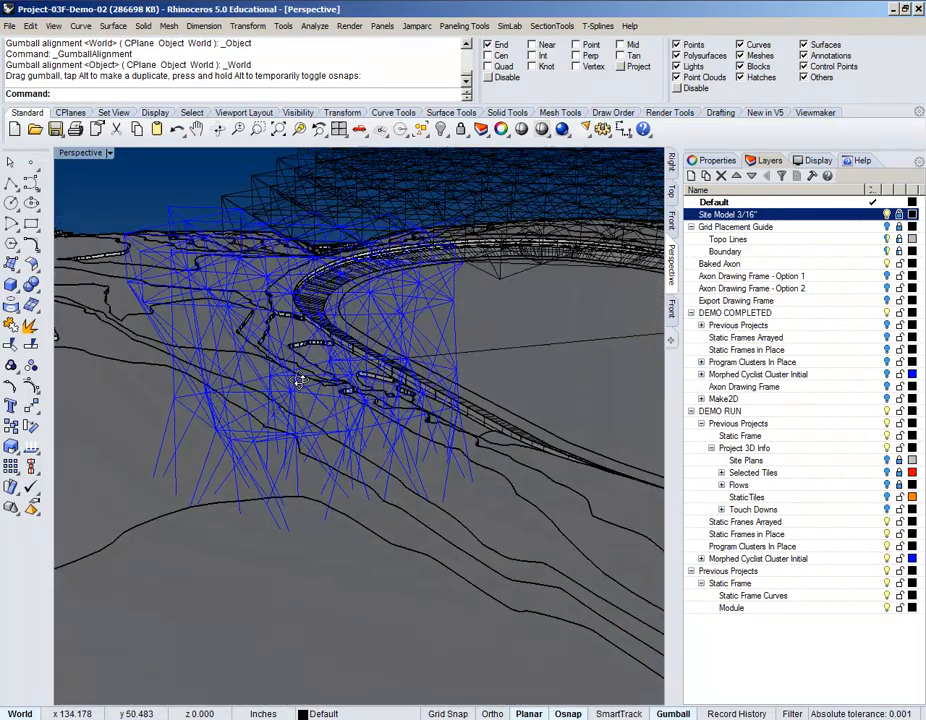
pyautogui.scroll(-5, 316, 386)
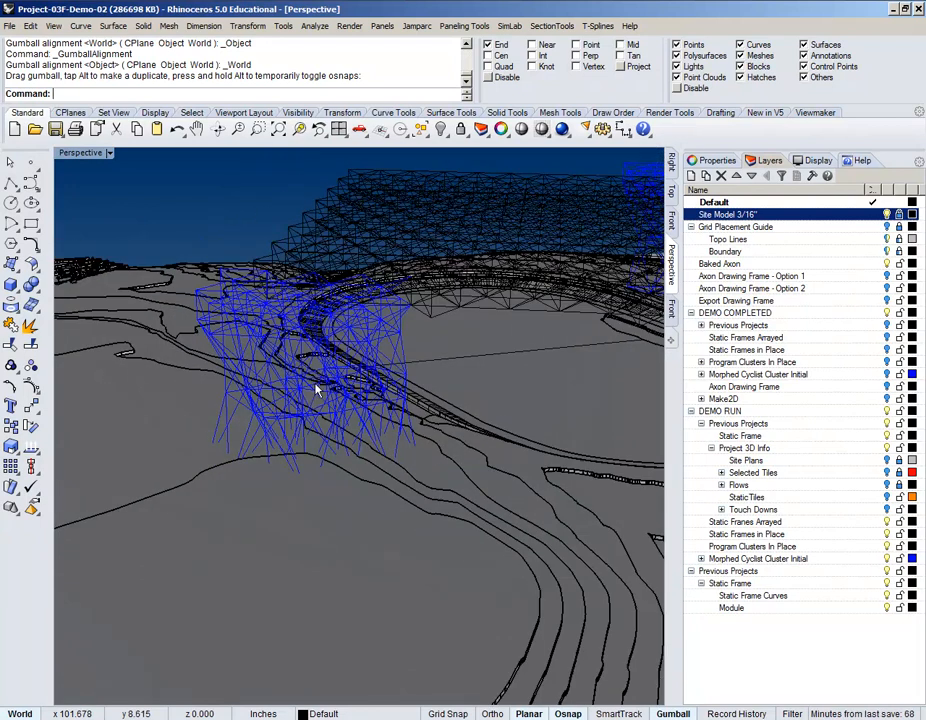
# Step: Turn on the control points of the cluster on the oval's flatter side and try to window-select its lower corner node
pyautogui.click(311, 406)
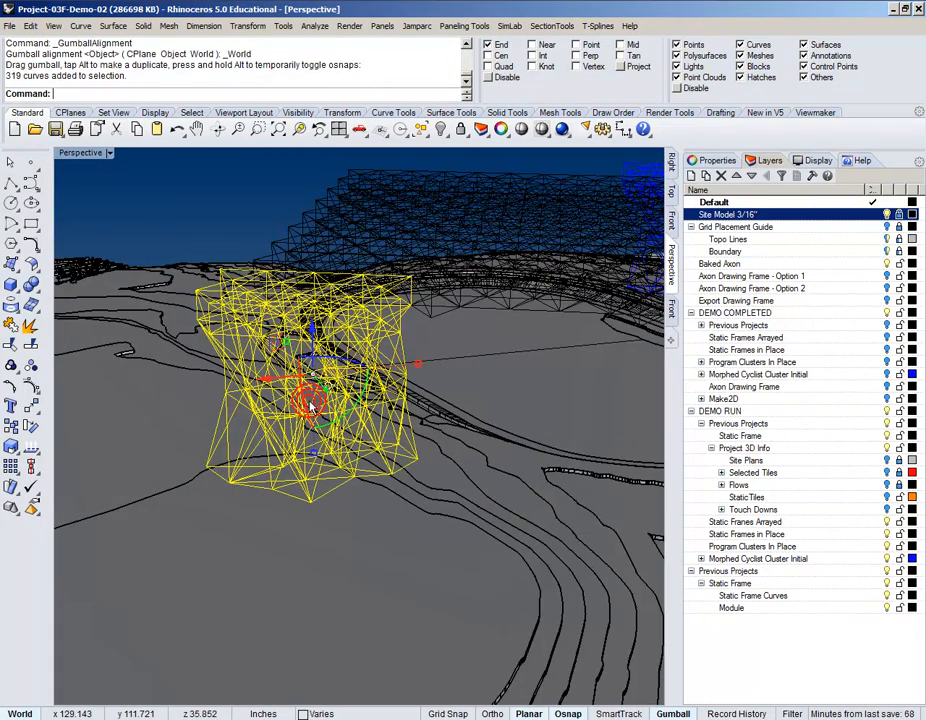
pyautogui.click(29, 386)
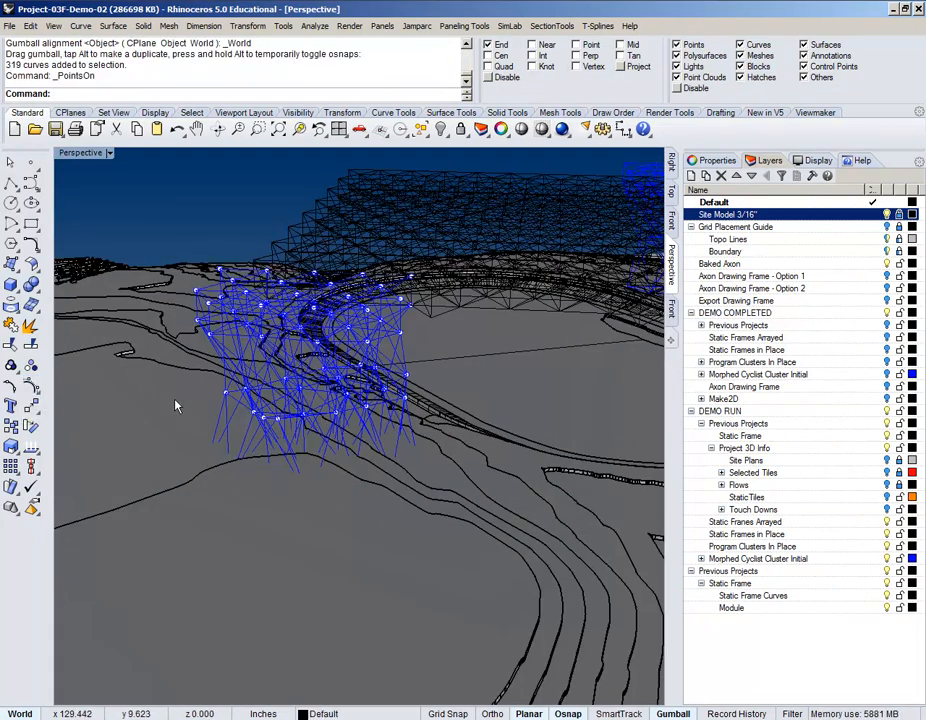
pyautogui.moveTo(169, 436); pyautogui.dragTo(232, 514)
pyautogui.moveTo(241, 596); pyautogui.dragTo(277, 601, button='right')
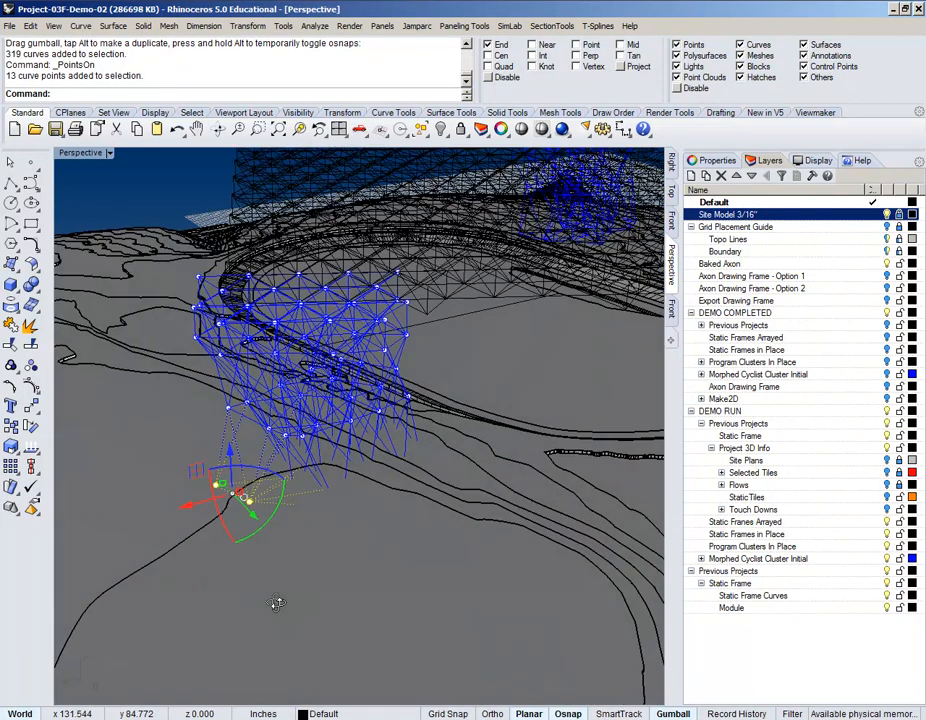
# Step: Try picking the cluster's lower node in Wireframe display, clear the selection and return the viewport to Shaded display
pyautogui.click(82, 153)
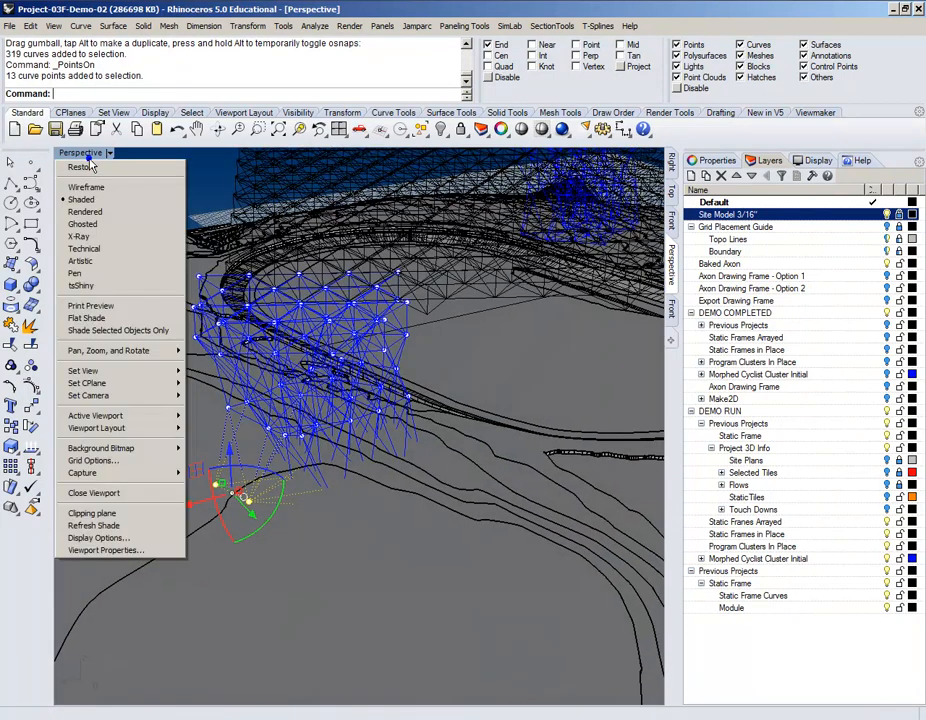
pyautogui.click(89, 185)
pyautogui.click(180, 218)
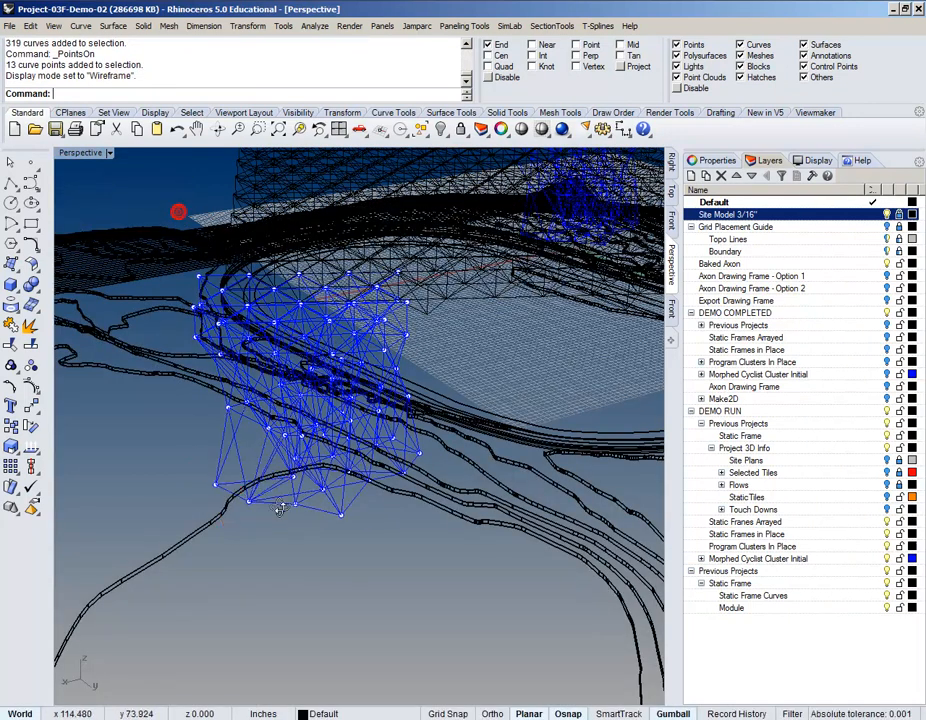
pyautogui.moveTo(284, 510); pyautogui.dragTo(234, 484, button='right')
pyautogui.scroll(6, 231, 474)
pyautogui.click(237, 482)
pyautogui.scroll(-4, 255, 505)
pyautogui.press('Escape')
pyautogui.moveTo(408, 413); pyautogui.dragTo(430, 433, button='right')
pyautogui.press('Escape')
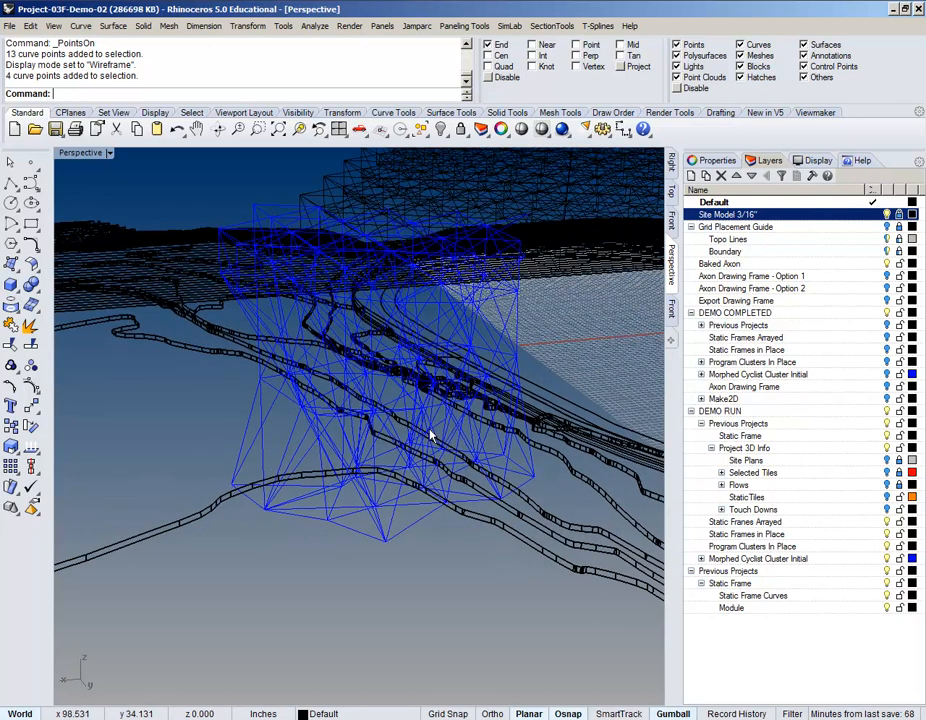
pyautogui.click(80, 152)
pyautogui.click(112, 199)
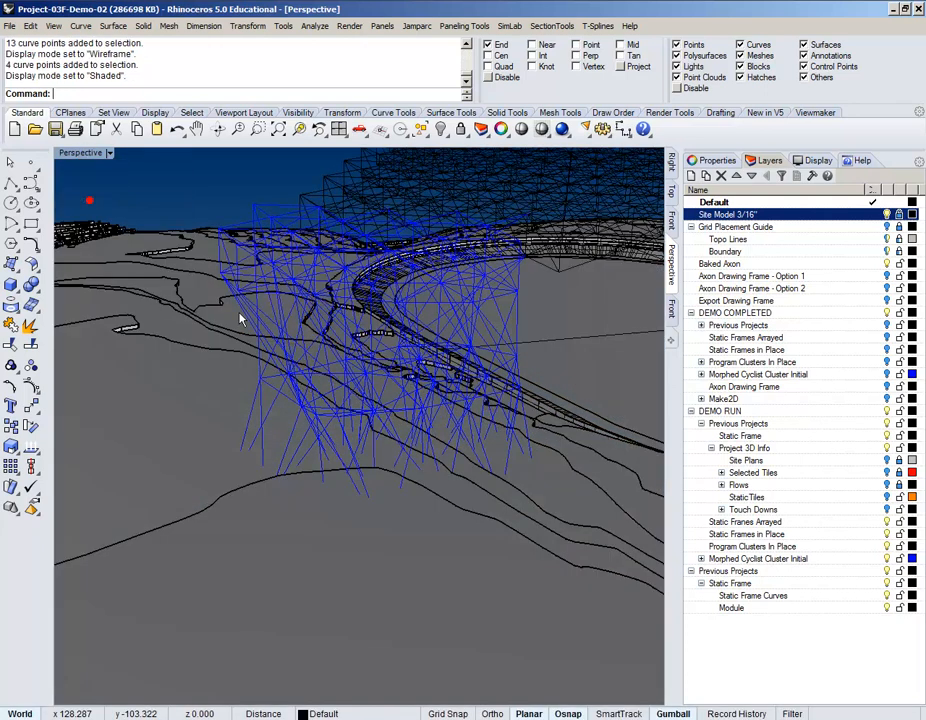
# Step: Bring the whole cluster on the oval's flatter side to the front of the draw order
pyautogui.click(275, 234)
pyautogui.moveTo(496, 281); pyautogui.dragTo(474, 272, button='right')
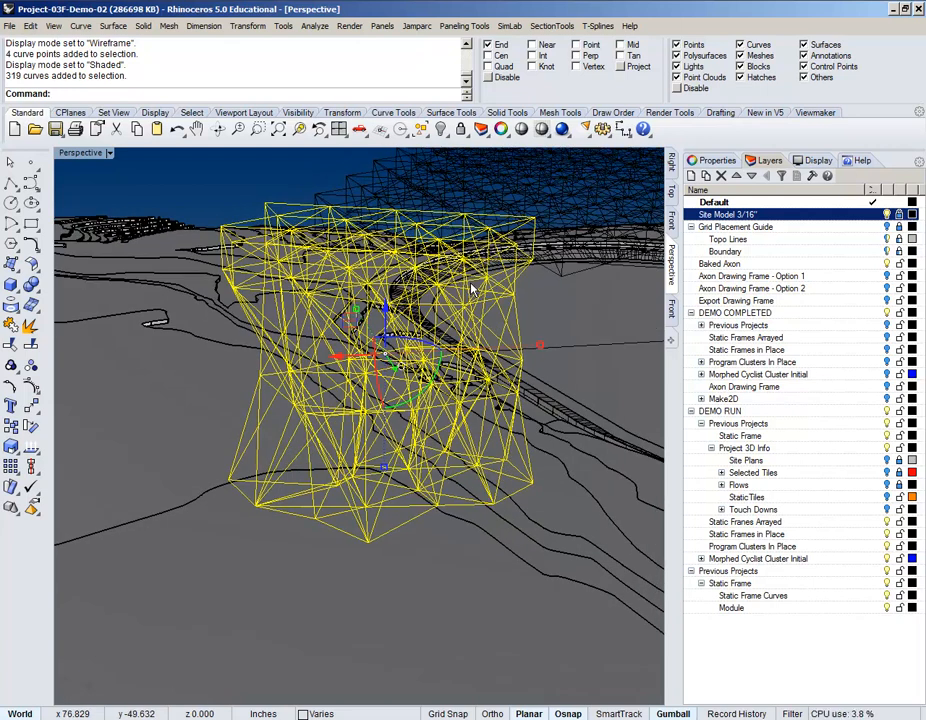
pyautogui.click(628, 111)
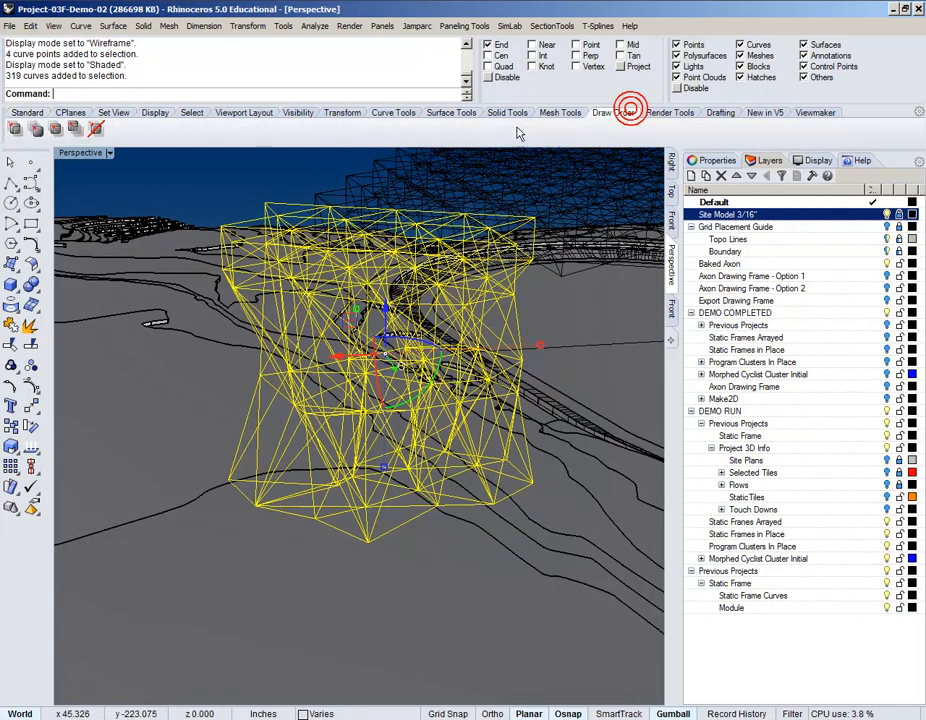
pyautogui.click(35, 137)
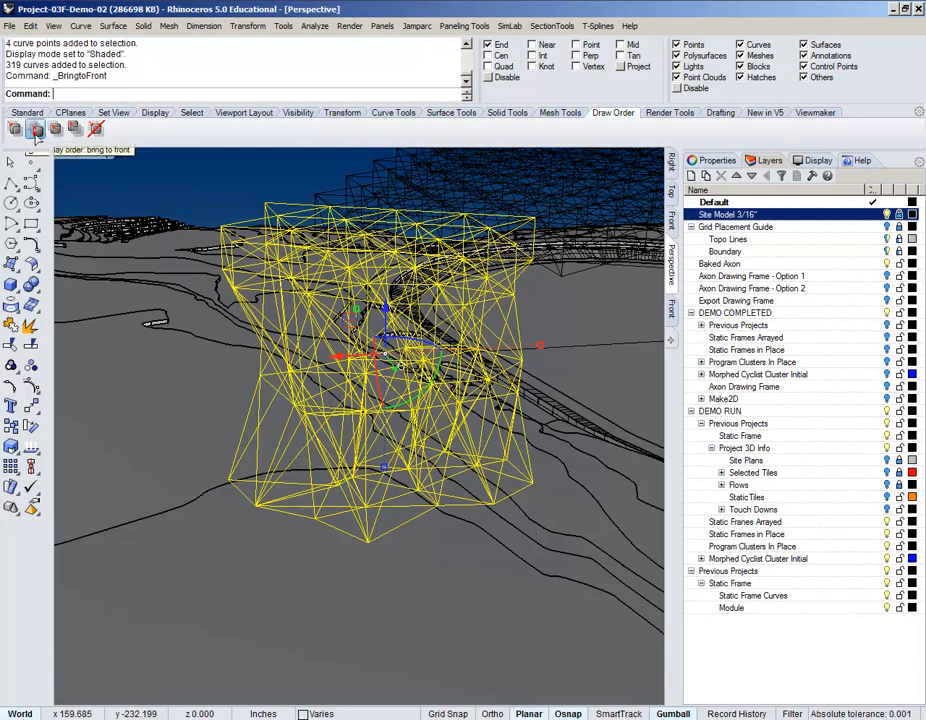
pyautogui.click(218, 187)
# Step: Turn on the control points of the cluster brought to the front and window-select its lower corner node
pyautogui.moveTo(321, 406); pyautogui.dragTo(248, 428, button='right')
pyautogui.click(251, 428)
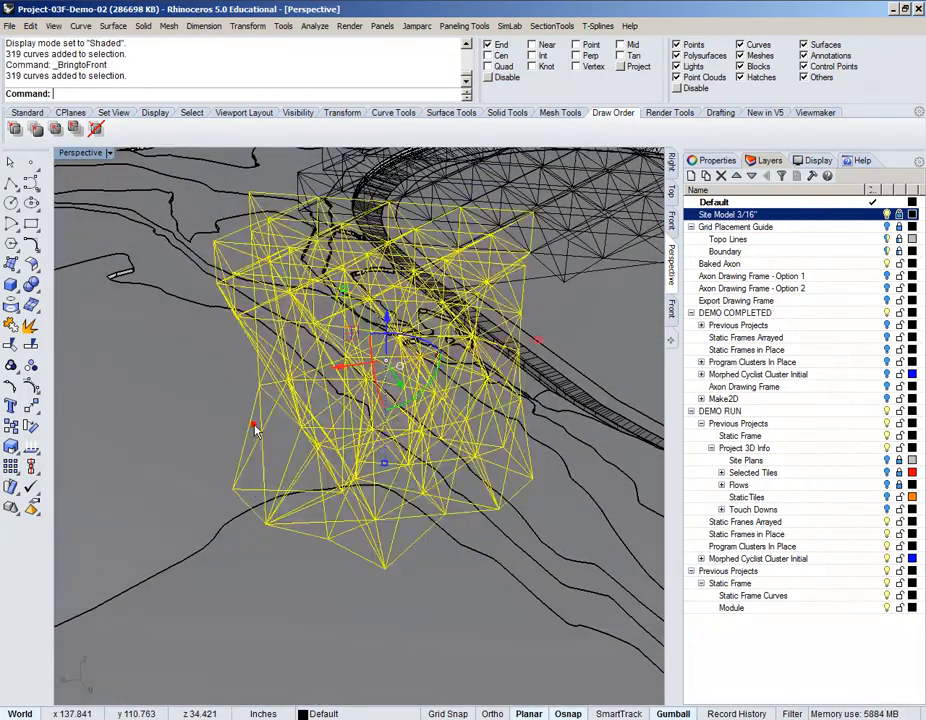
pyautogui.click(33, 384)
pyautogui.moveTo(260, 490); pyautogui.dragTo(338, 476, button='right')
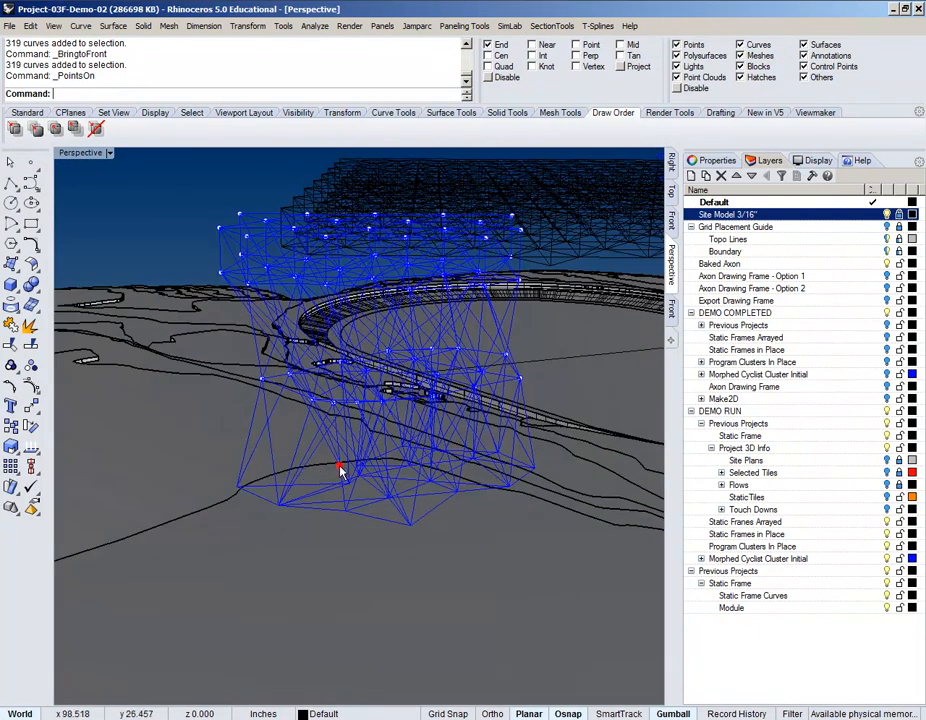
pyautogui.click(340, 472)
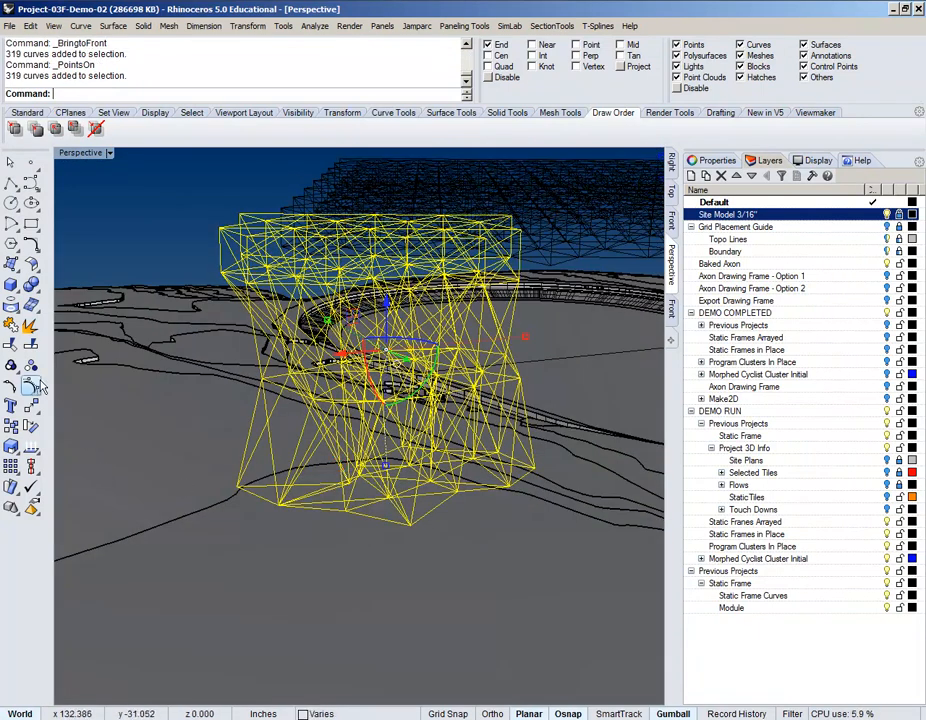
pyautogui.moveTo(197, 449); pyautogui.dragTo(251, 502)
pyautogui.moveTo(240, 487); pyautogui.dragTo(268, 455, button='right')
# Step: Adjust the cluster's lower nodes with the Gumball, one node at a time, so they meet the terrain
pyautogui.moveTo(268, 455); pyautogui.dragTo(272, 550)
pyautogui.moveTo(272, 550); pyautogui.dragTo(416, 533, button='right')
pyautogui.moveTo(416, 533); pyautogui.dragTo(517, 482)
pyautogui.moveTo(541, 490); pyautogui.dragTo(424, 525, button='right')
pyautogui.moveTo(350, 586); pyautogui.dragTo(395, 553)
pyautogui.keyDown('shift'); pyautogui.moveTo(362, 480); pyautogui.dragTo(335, 497, button='right'); pyautogui.keyUp('shift')
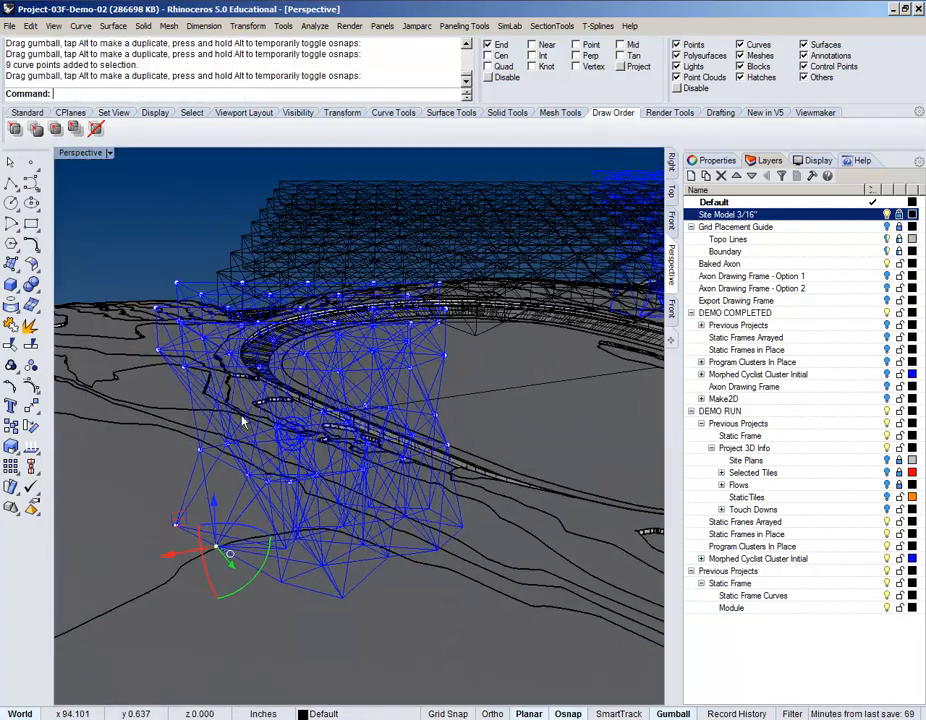
# Step: Examine the joints between the cluster's upper nodes and the adjoining static frame from several sides
pyautogui.moveTo(306, 358); pyautogui.dragTo(234, 409, button='right')
pyautogui.moveTo(246, 405); pyautogui.dragTo(280, 284, button='right')
pyautogui.scroll(7, 325, 306)
pyautogui.scroll(10, 276, 283)
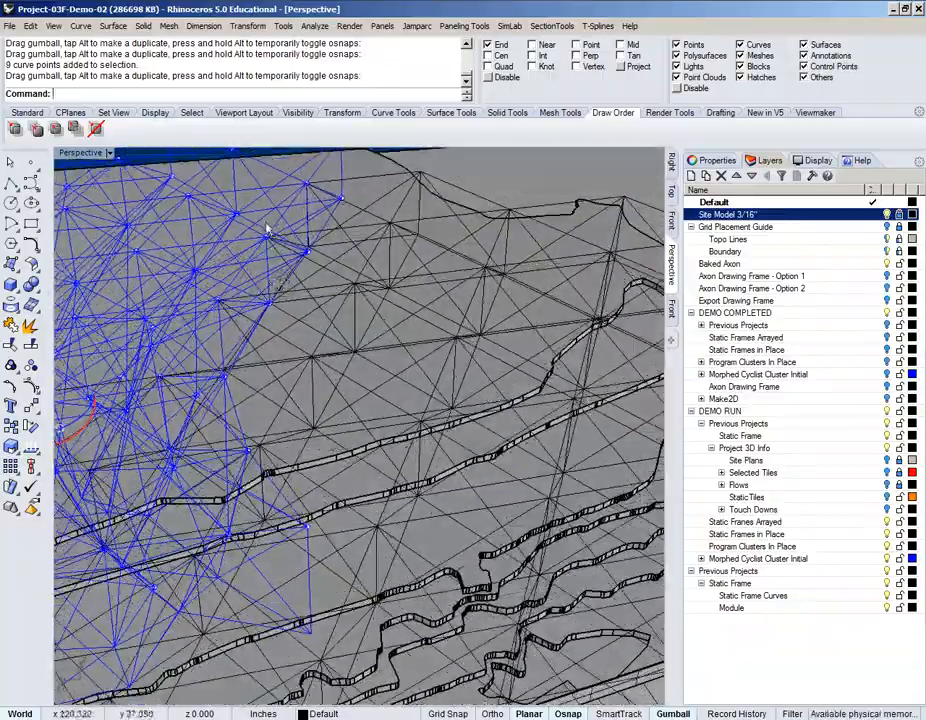
pyautogui.scroll(-10, 277, 263)
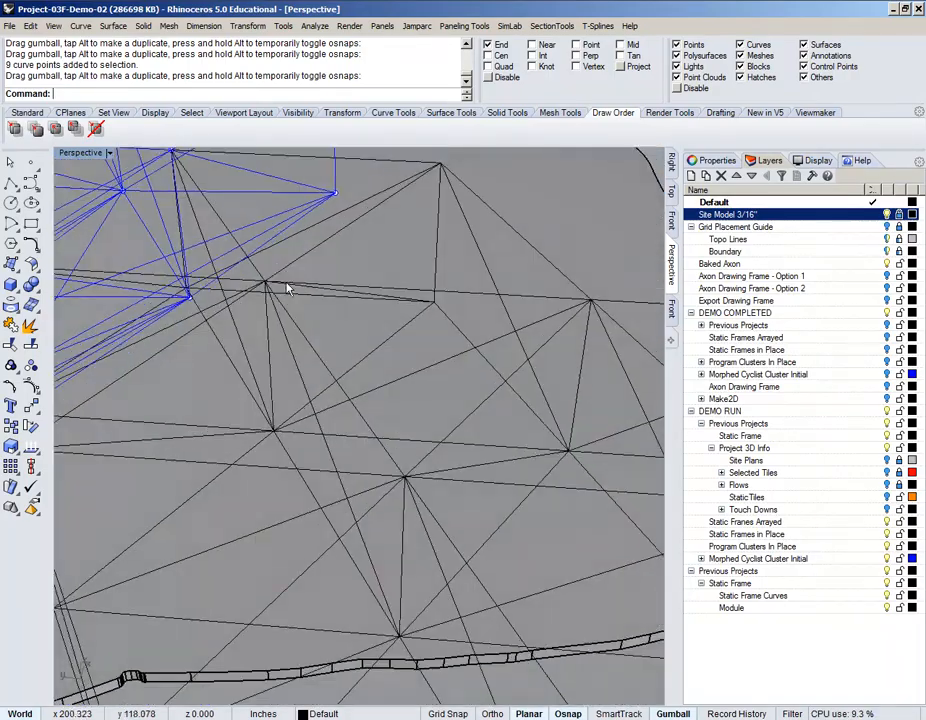
pyautogui.scroll(3, 383, 320)
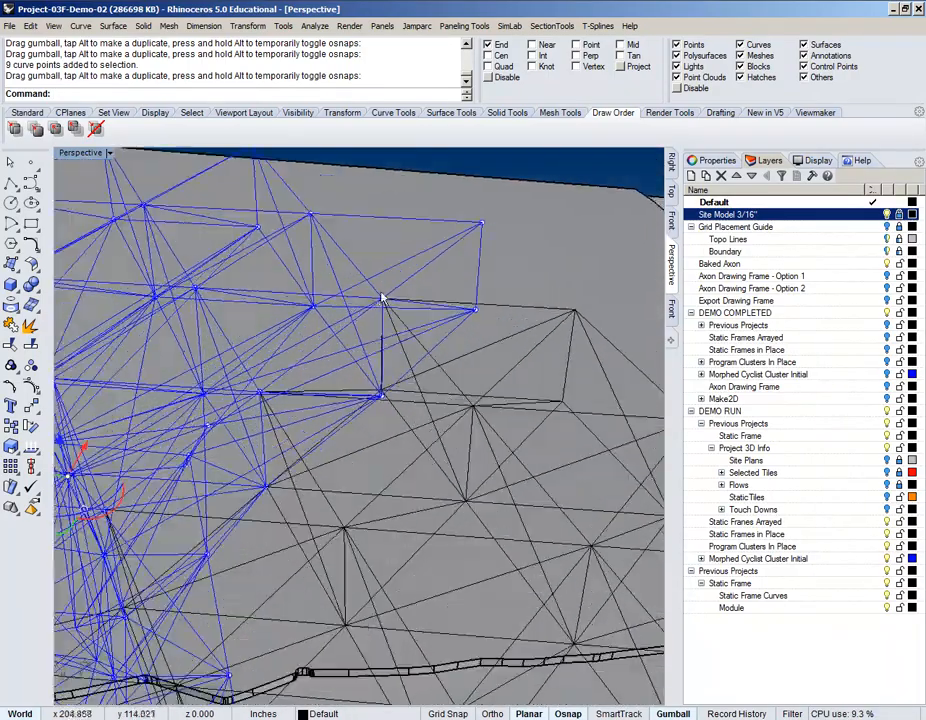
pyautogui.scroll(-5, 341, 231)
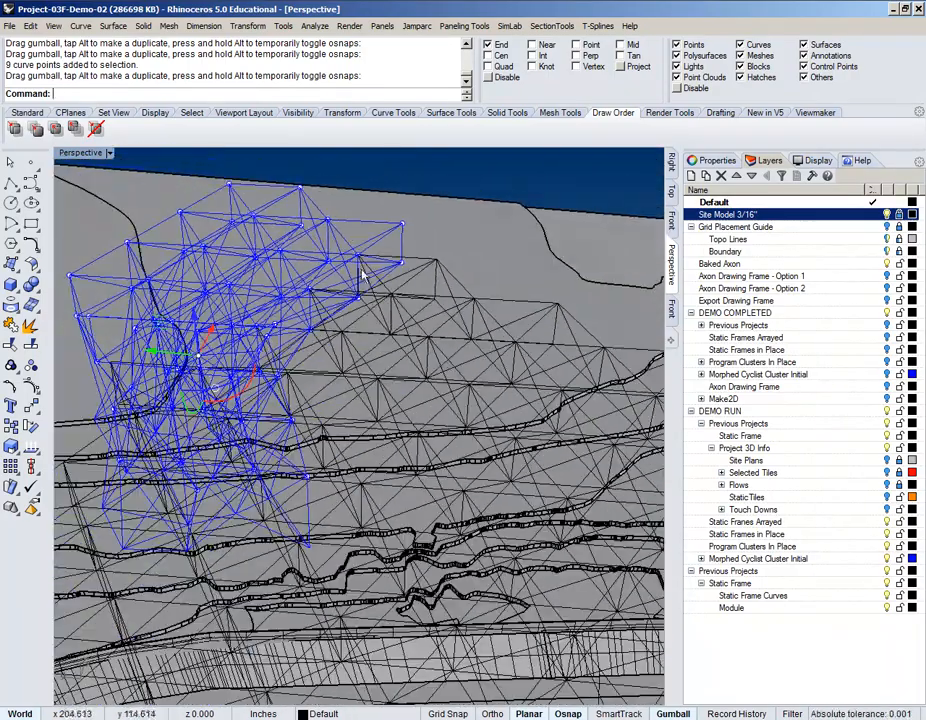
pyautogui.scroll(6, 305, 375)
pyautogui.moveTo(305, 372); pyautogui.dragTo(572, 352, button='right')
pyautogui.scroll(-4, 459, 347)
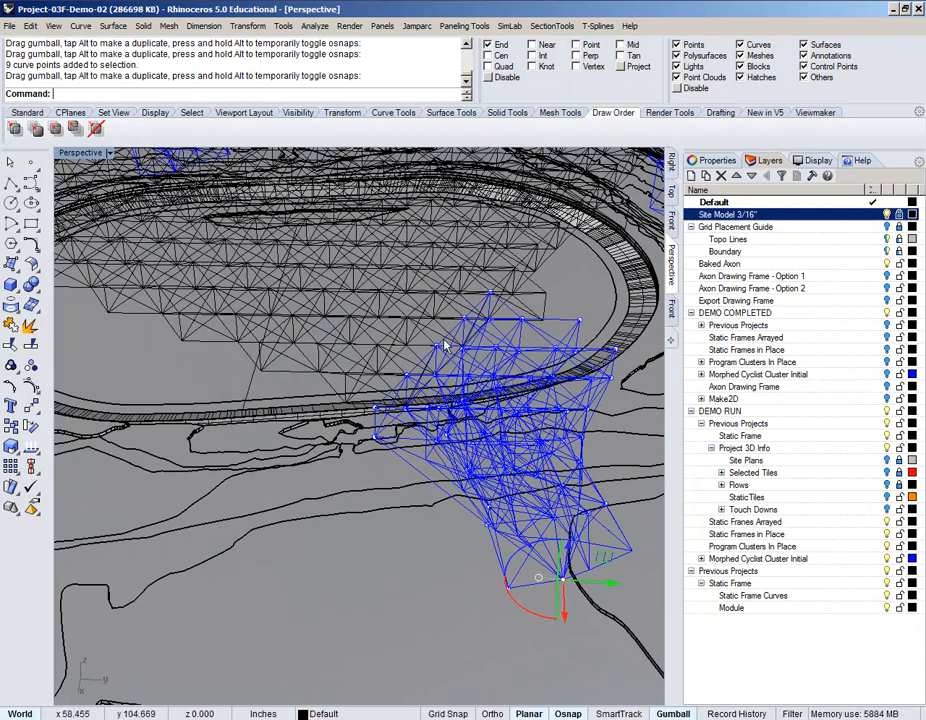
# Step: Select the static frame beside the cluster and turn on its control points
pyautogui.scroll(2, 448, 343)
pyautogui.click(418, 309)
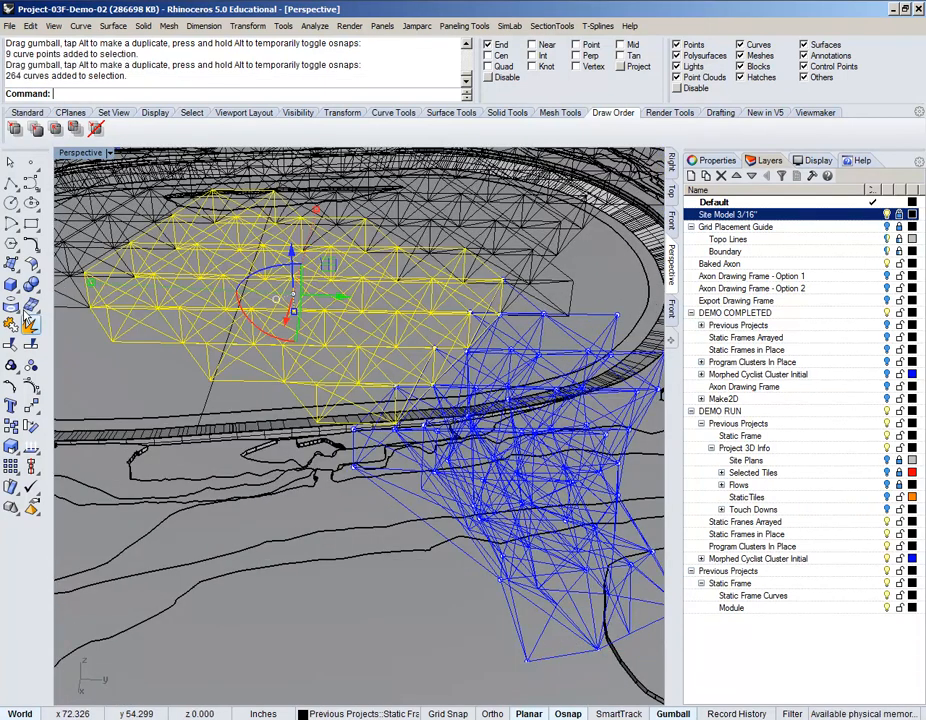
pyautogui.press('F10')
pyautogui.scroll(3, 391, 323)
pyautogui.scroll(2, 391, 323)
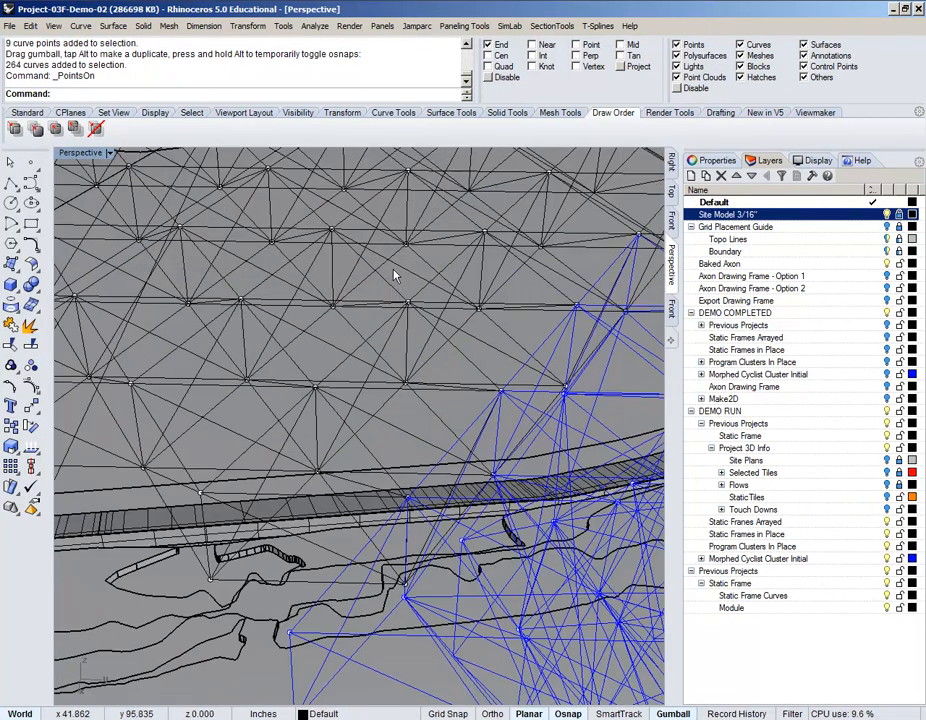
# Step: Select a single node inside the static frame and move it with the Gumball
pyautogui.click(407, 302)
pyautogui.moveTo(406, 257); pyautogui.dragTo(434, 347)
pyautogui.scroll(-3, 432, 350)
pyautogui.moveTo(432, 349); pyautogui.dragTo(405, 355, button='right')
# Step: Window-select a group of nodes at the static frame's edge above the oval track and shift them with the Gumball
pyautogui.scroll(3, 449, 330)
pyautogui.scroll(5, 445, 342)
pyautogui.moveTo(275, 634); pyautogui.dragTo(331, 444)
pyautogui.moveTo(376, 480); pyautogui.dragTo(376, 480)
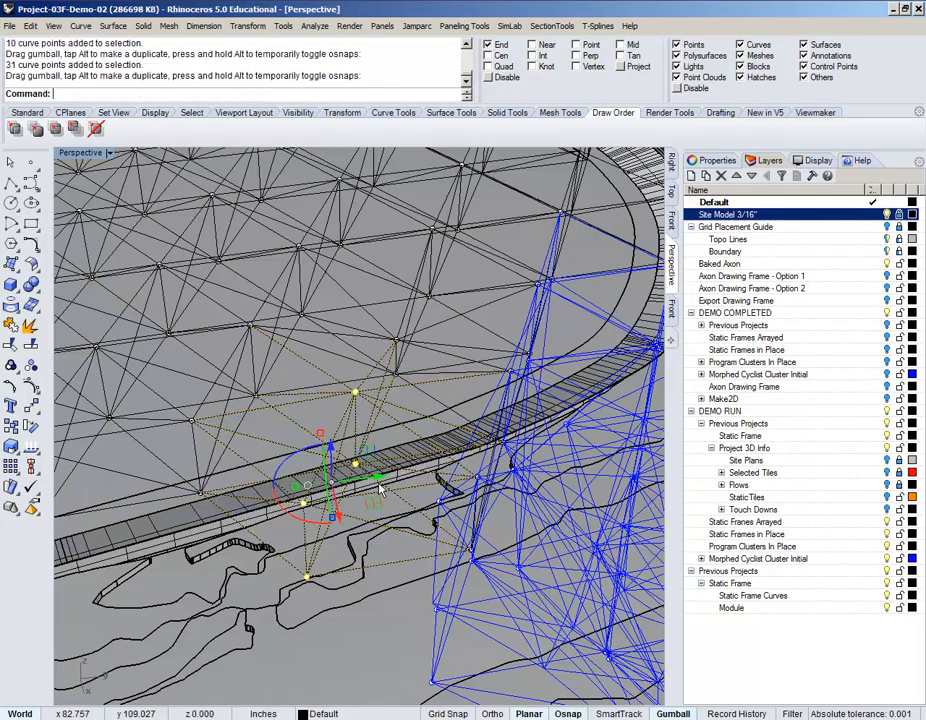
pyautogui.moveTo(376, 480)
pyautogui.mouseDown(button='right')
pyautogui.moveTo(327, 426)
pyautogui.moveTo(368, 451)
pyautogui.moveTo(366, 467)
pyautogui.mouseUp(button='right')
# Step: Examine the static frame and all three clusters across the whole site model from opposite sides
pyautogui.scroll(-9, 365, 467)
pyautogui.scroll(-10, 365, 467)
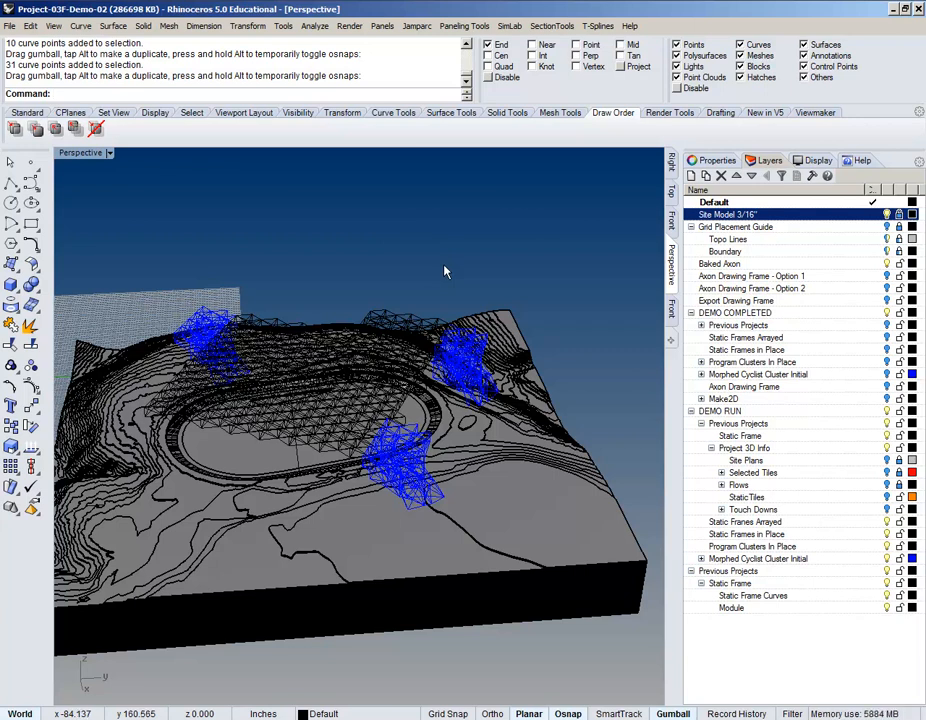
pyautogui.keyDown('shift'); pyautogui.moveTo(432, 379); pyautogui.dragTo(496, 353, button='right'); pyautogui.keyUp('shift')
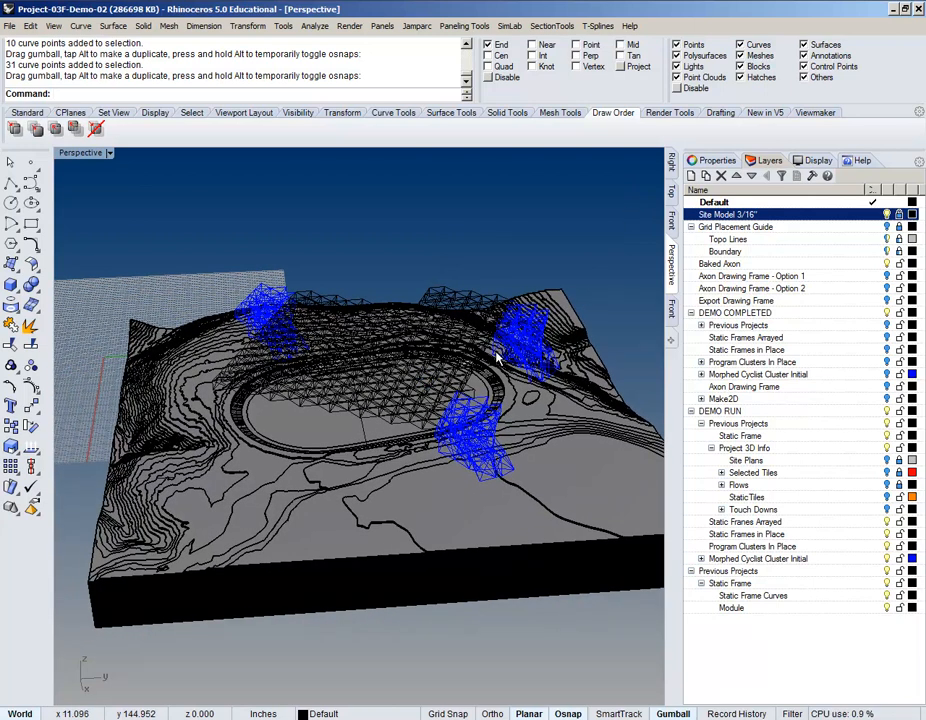
pyautogui.moveTo(497, 357); pyautogui.dragTo(368, 324, button='right')
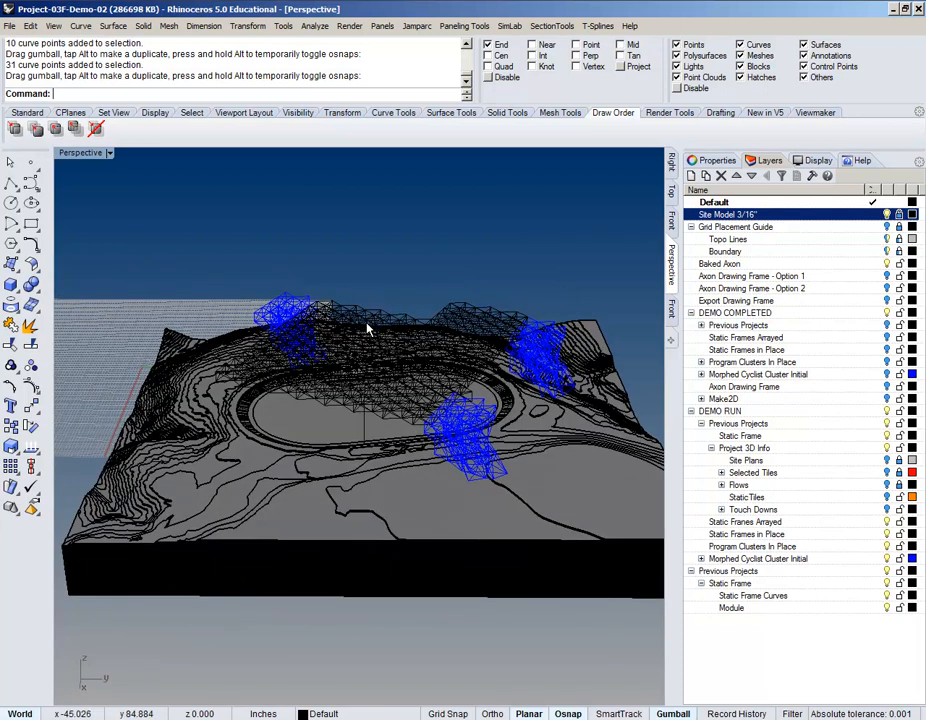
pyautogui.scroll(2, 361, 346)
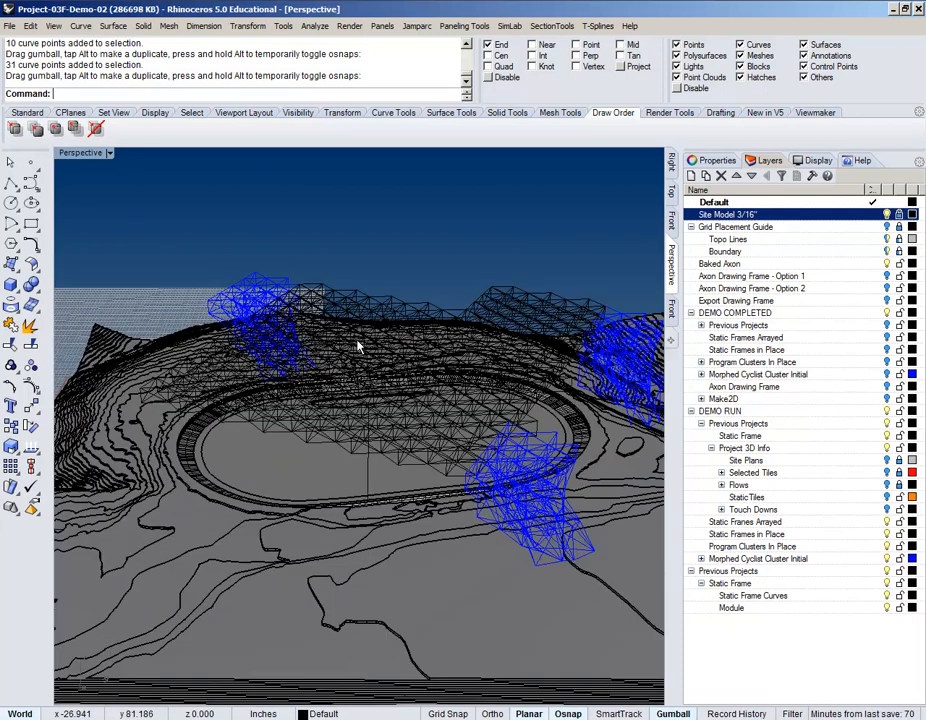
pyautogui.moveTo(358, 350); pyautogui.dragTo(386, 584, button='right')
pyautogui.scroll(10, 386, 584)
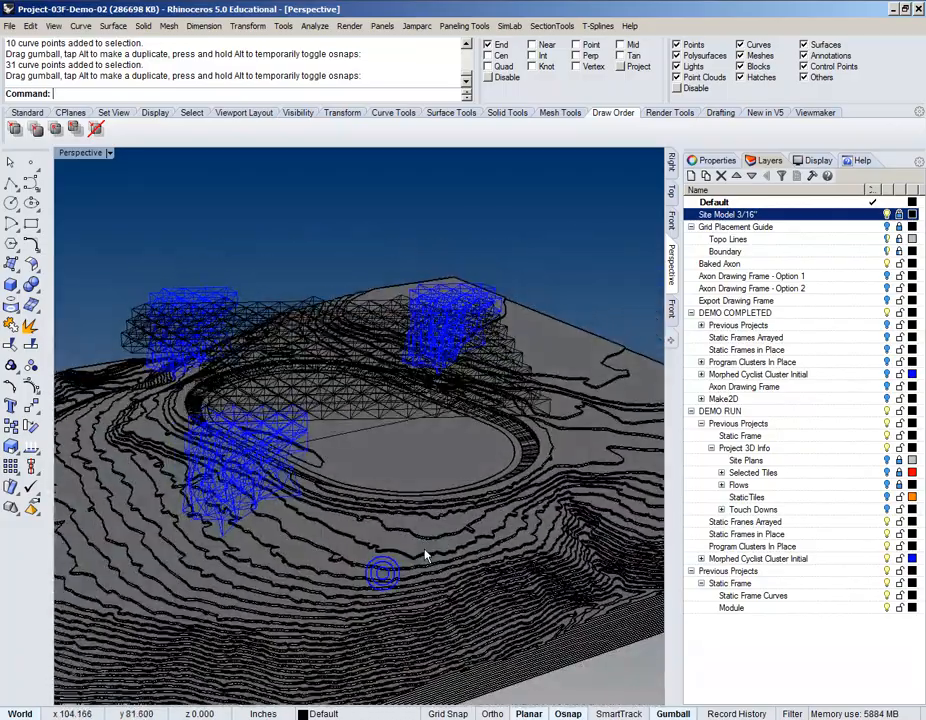
pyautogui.scroll(-10, 340, 478)
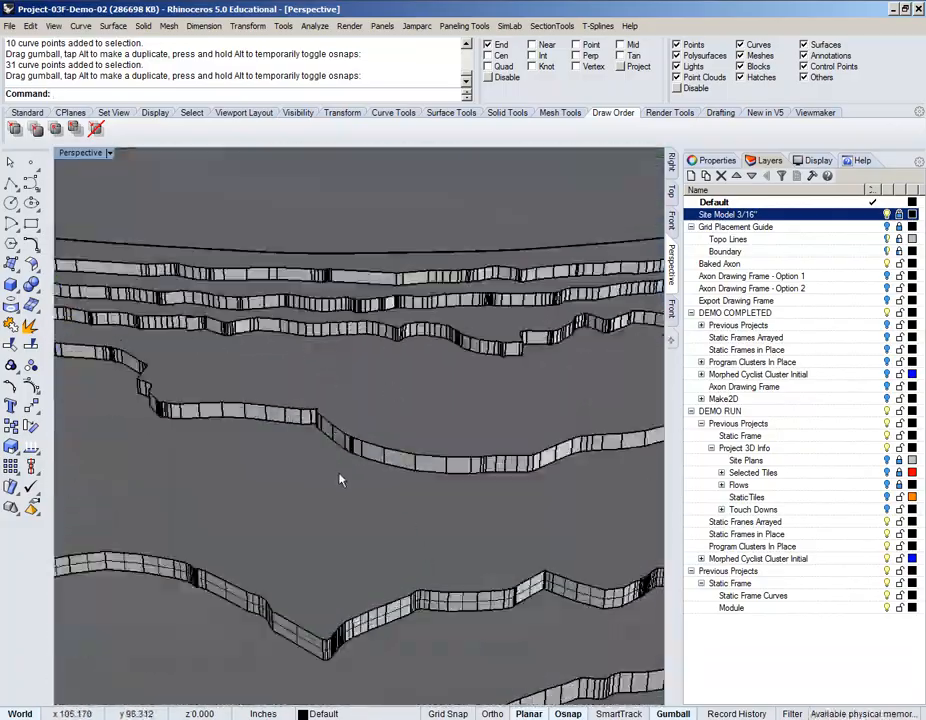
pyautogui.scroll(-10, 340, 480)
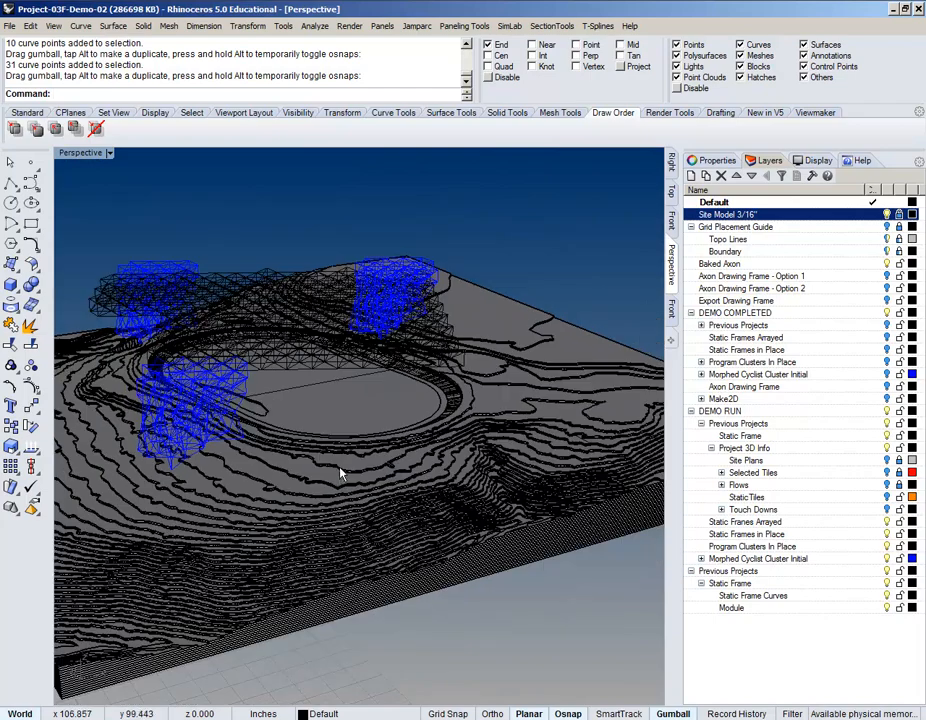
pyautogui.moveTo(348, 412); pyautogui.dragTo(453, 480, button='right')
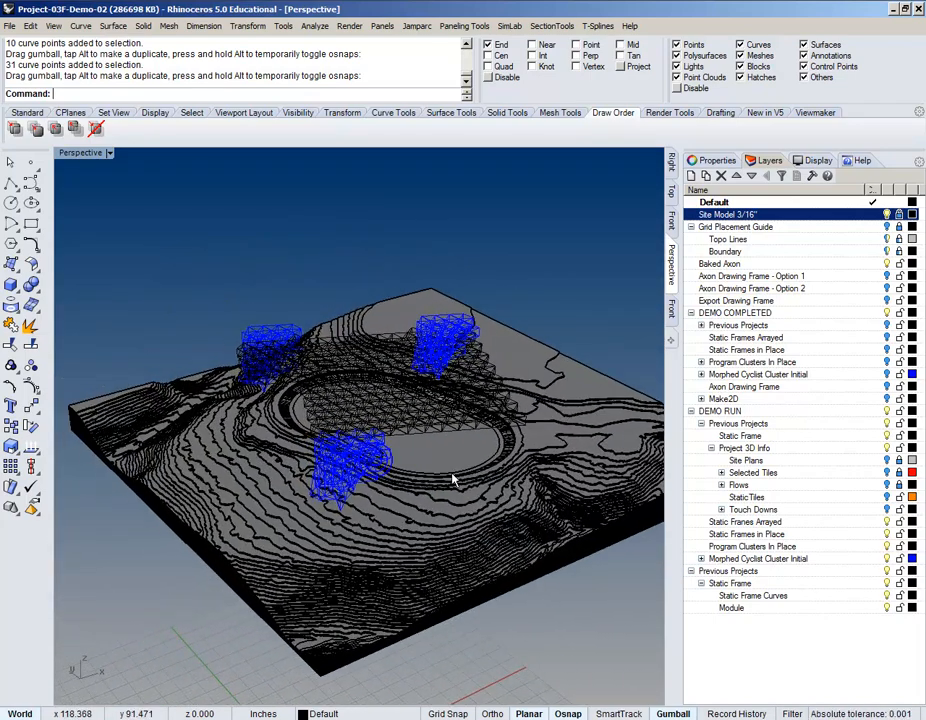
# Step: Switch to Illustrator and view the document PROJECT-03F-AXON-TEMPLATE-OPTION-01.ai
pyautogui.hotkey('alt', 'Tab')
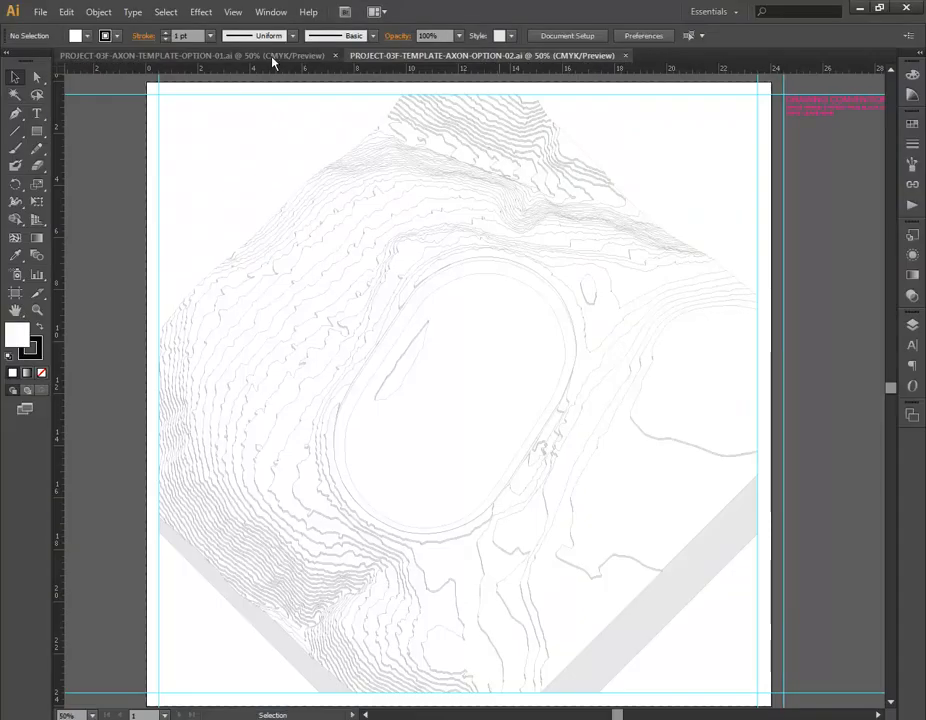
pyautogui.click(272, 57)
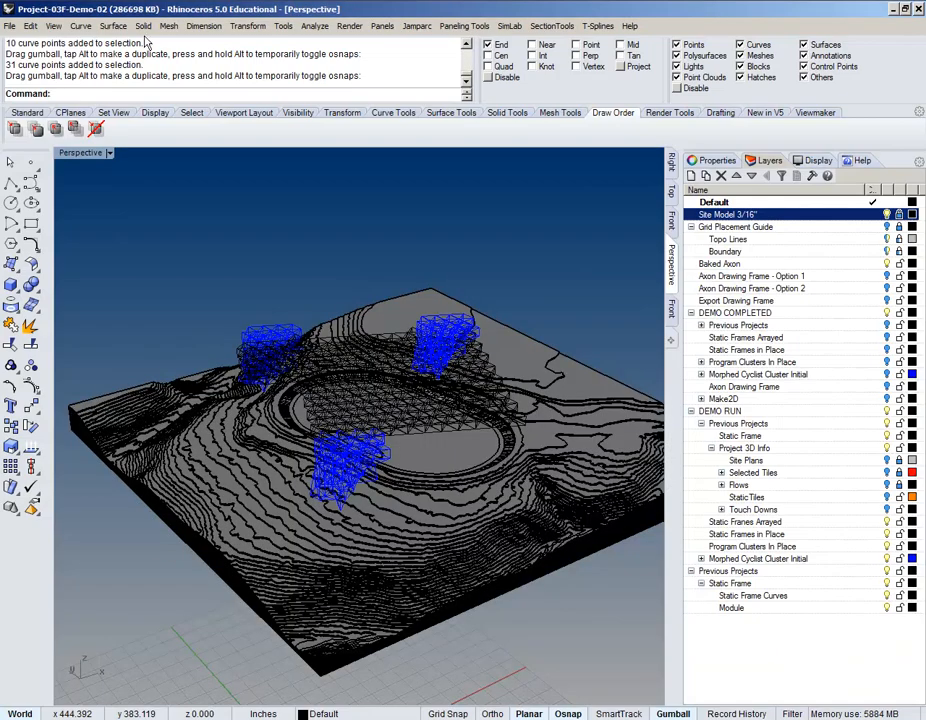
# Step: Orbit the site model in Rhino to a higher viewpoint and launch Grasshopper
pyautogui.moveTo(450, 330); pyautogui.dragTo(538, 155, button='right')
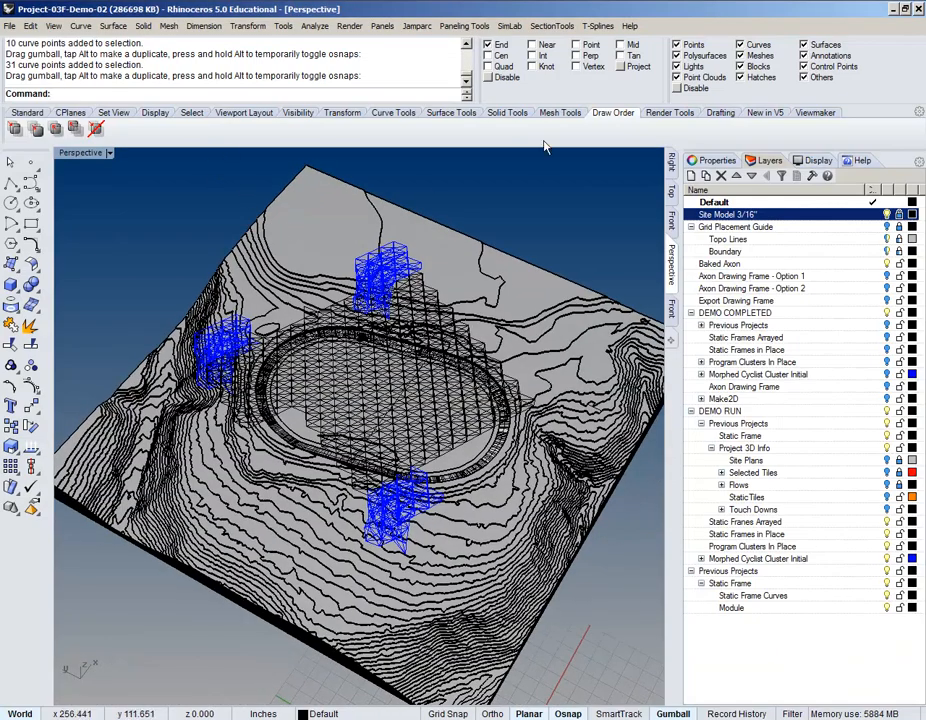
pyautogui.write('Grasshopper')
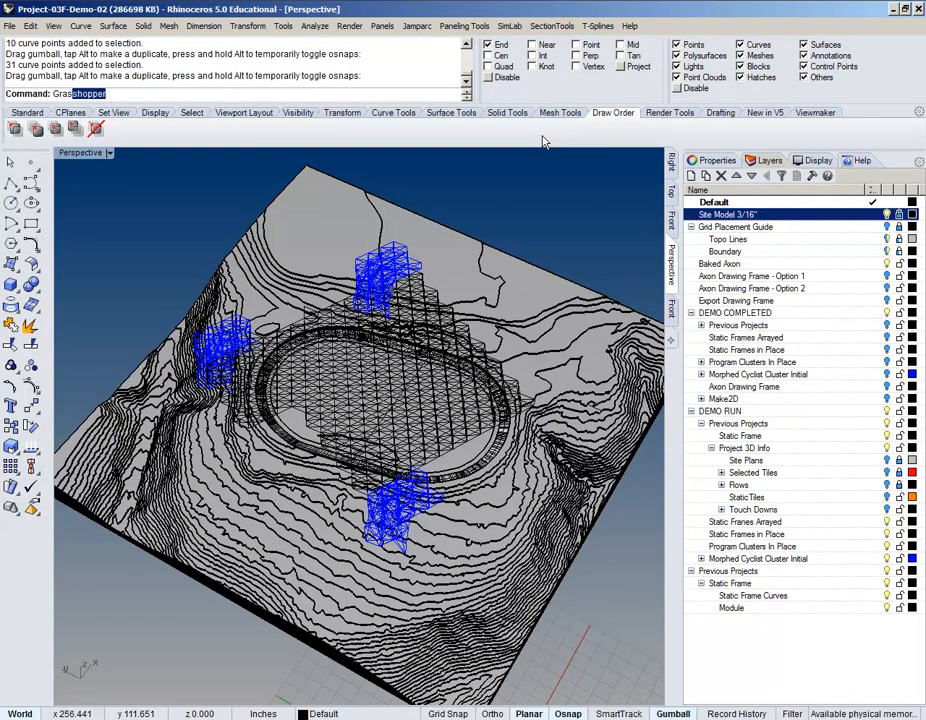
pyautogui.press('Return')
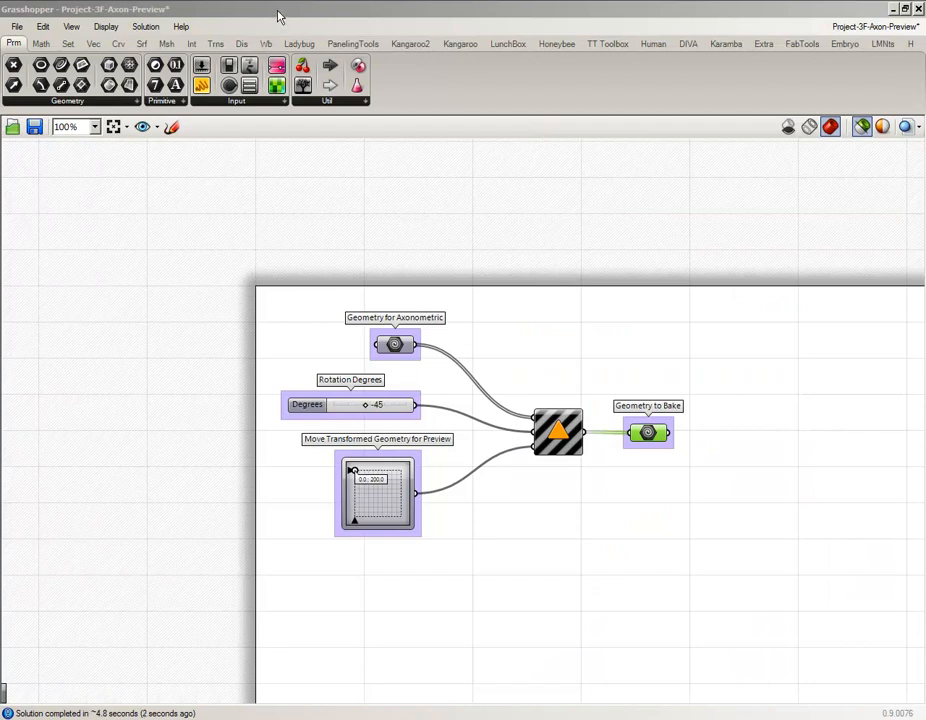
# Step: Examine the axonometric definition's rotation slider and the slider that moves the transformed geometry
pyautogui.moveTo(549, 483); pyautogui.dragTo(446, 403, button='right')
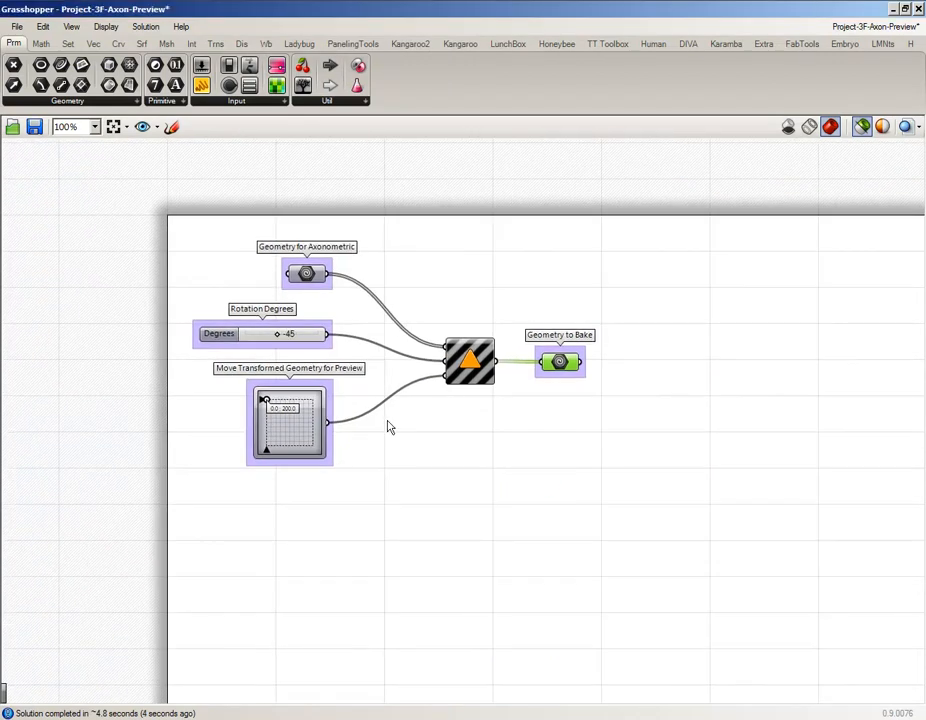
pyautogui.scroll(5, 230, 395)
pyautogui.scroll(-3, 230, 395)
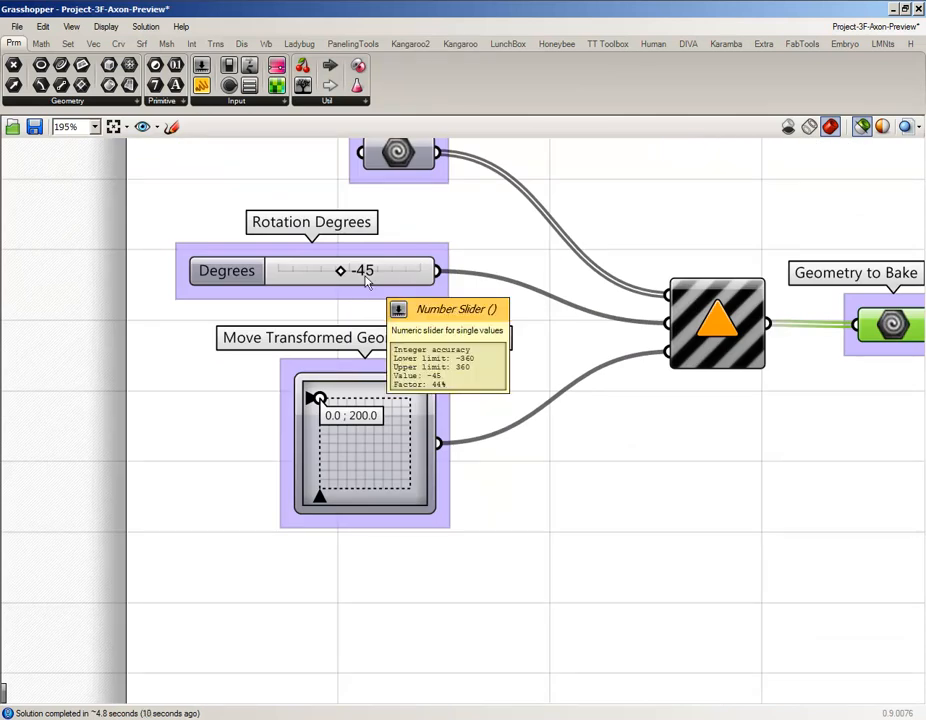
pyautogui.scroll(4, 369, 408)
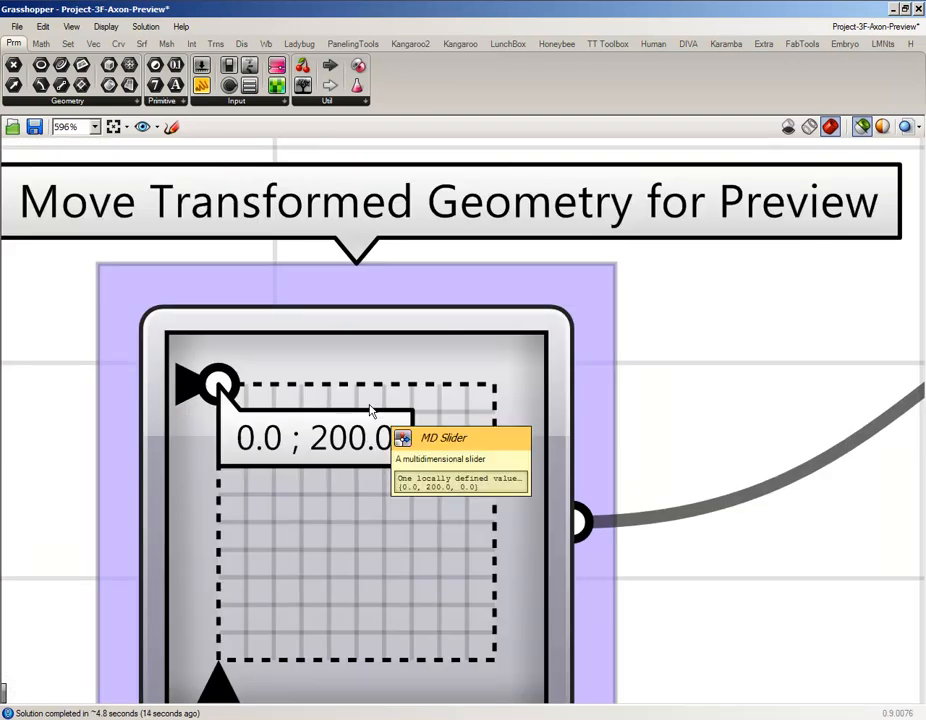
pyautogui.scroll(-6, 409, 368)
# Step: Shrink the Grasshopper window, switch to Illustrator and view the document PROJECT-03F-TEMPLATE-AXON-OPTION-02.ai
pyautogui.doubleClick(513, 25)
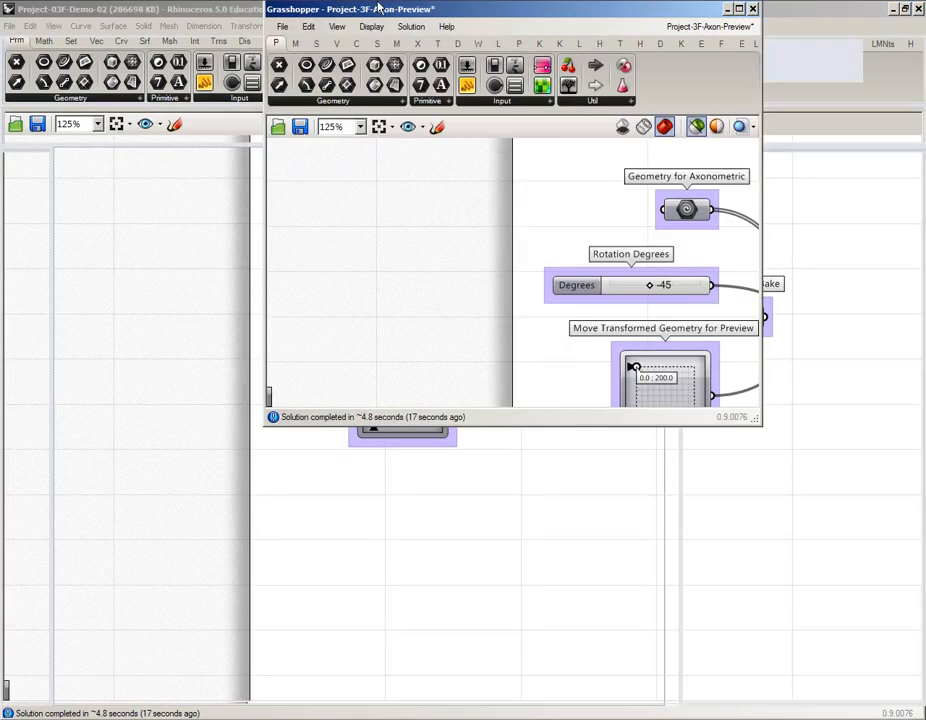
pyautogui.click(355, 8)
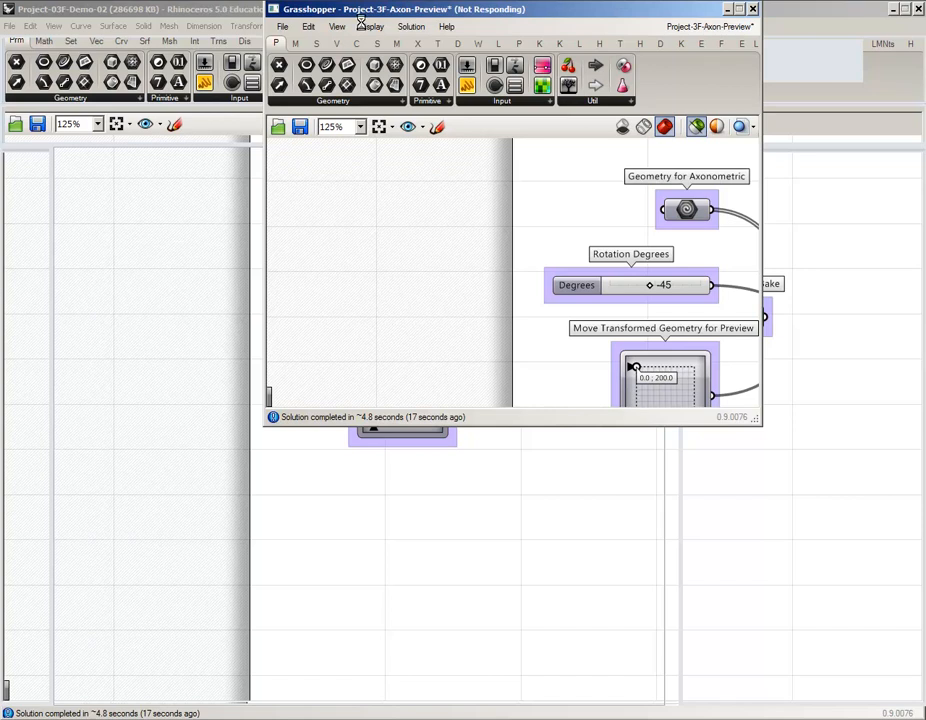
pyautogui.click(728, 9)
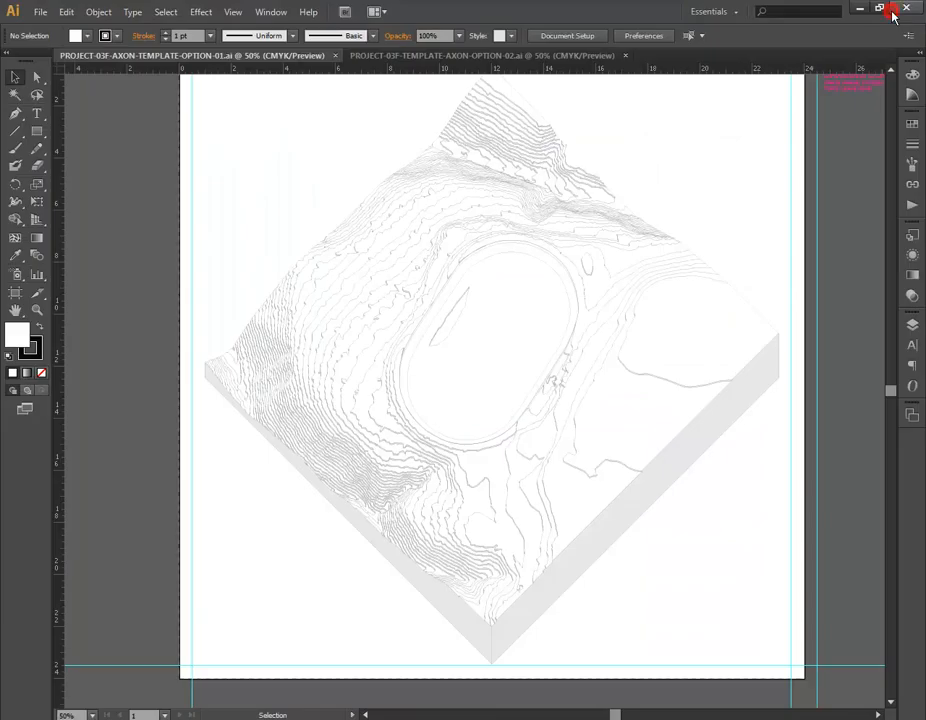
pyautogui.click(892, 10)
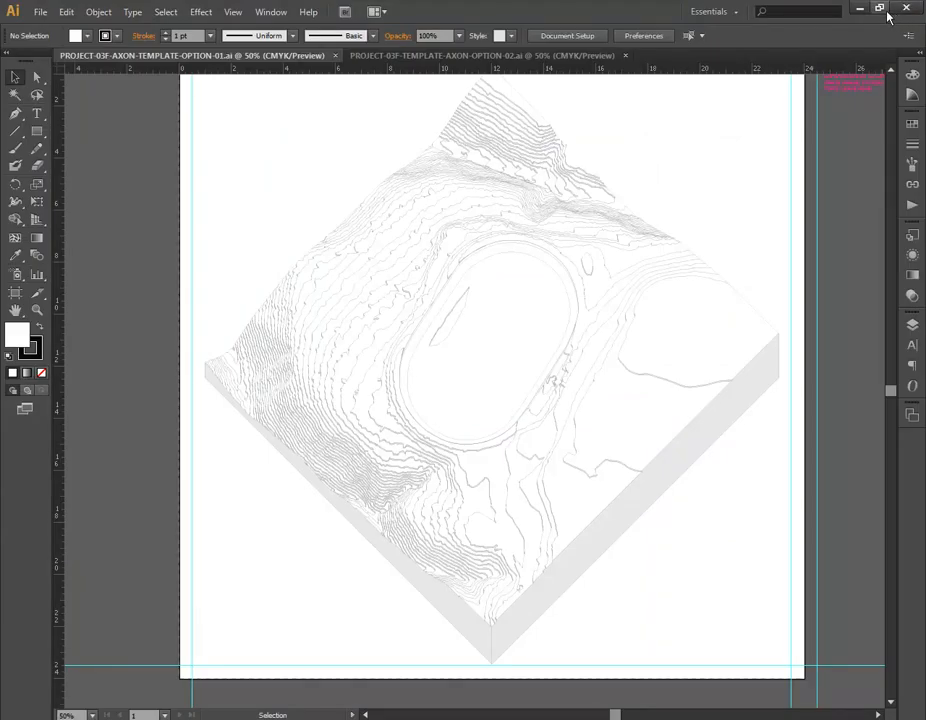
pyautogui.click(405, 58)
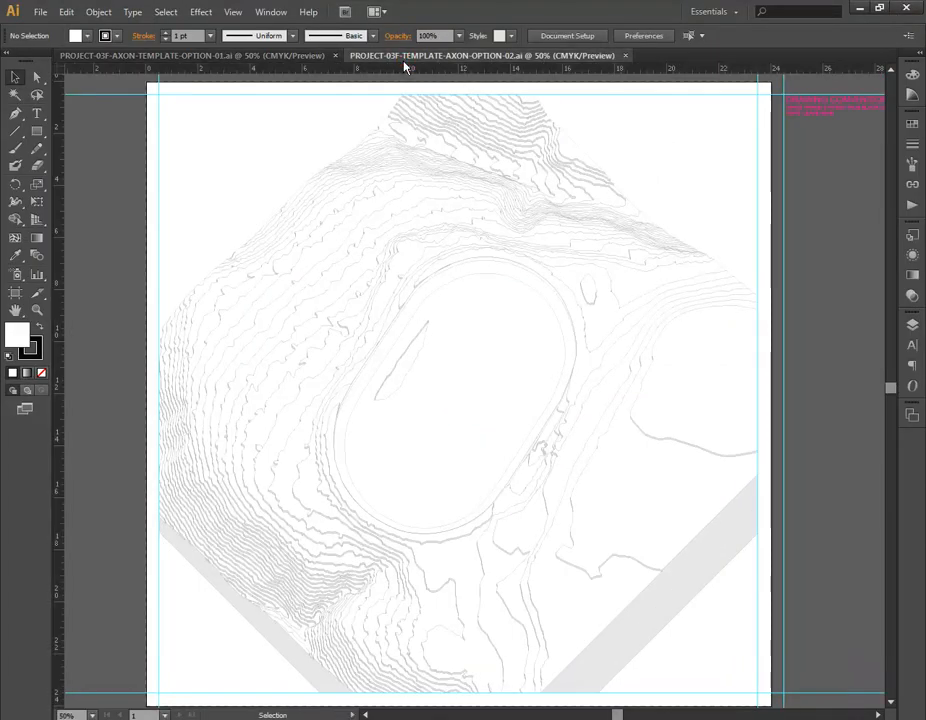
# Step: Switch back to Rhino and roll up the Grasshopper window to uncover the model viewport
pyautogui.hotkey('alt', 'Tab')
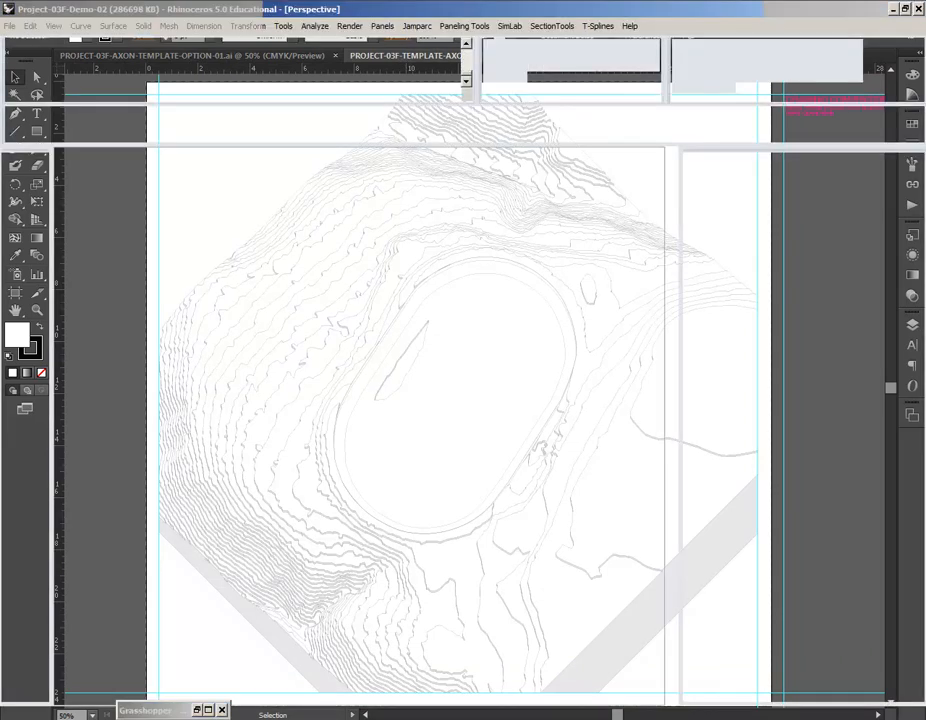
pyautogui.moveTo(610, 17); pyautogui.dragTo(651, 47)
pyautogui.doubleClick(650, 88)
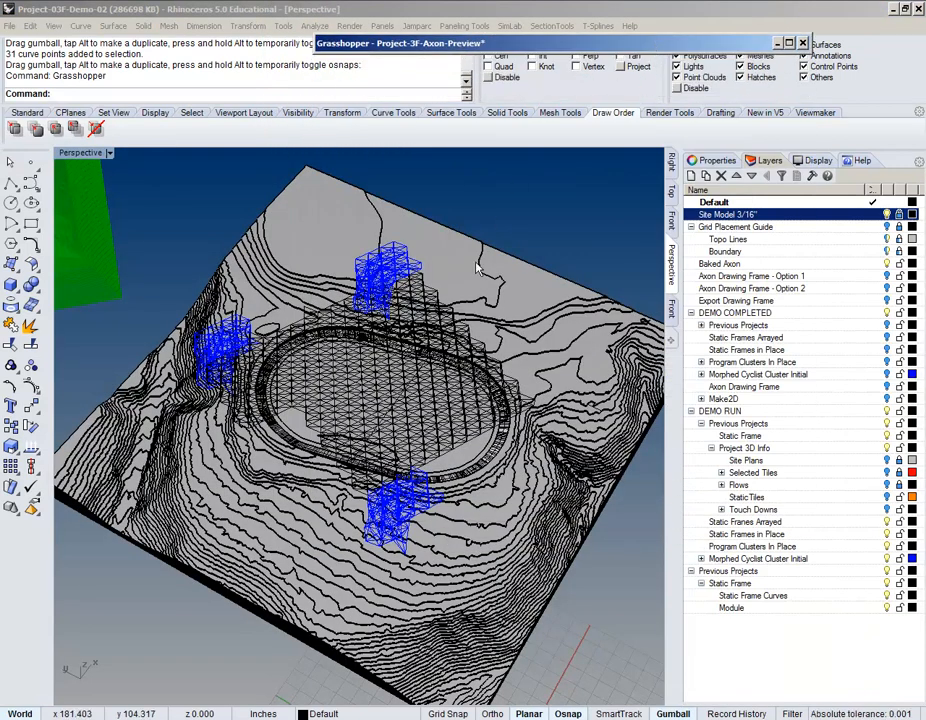
# Step: Compare the site model with its green axonometric preview in the Perspective and Top views
pyautogui.keyDown('shift'); pyautogui.moveTo(249, 260); pyautogui.dragTo(447, 405, button='right'); pyautogui.keyUp('shift')
pyautogui.scroll(-2, 447, 407)
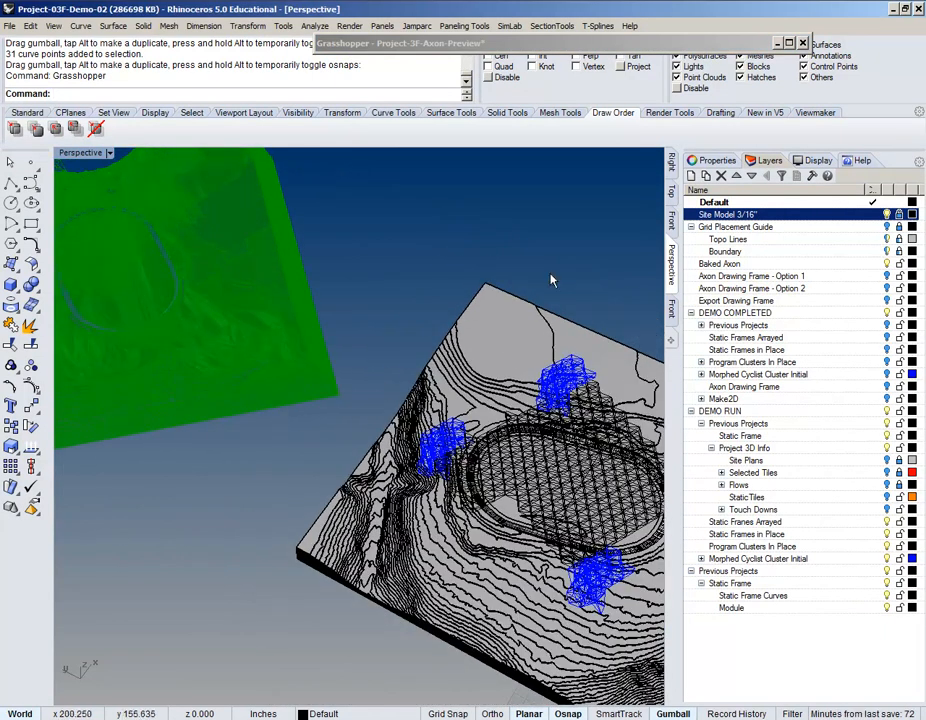
pyautogui.click(670, 197)
pyautogui.scroll(-5, 486, 320)
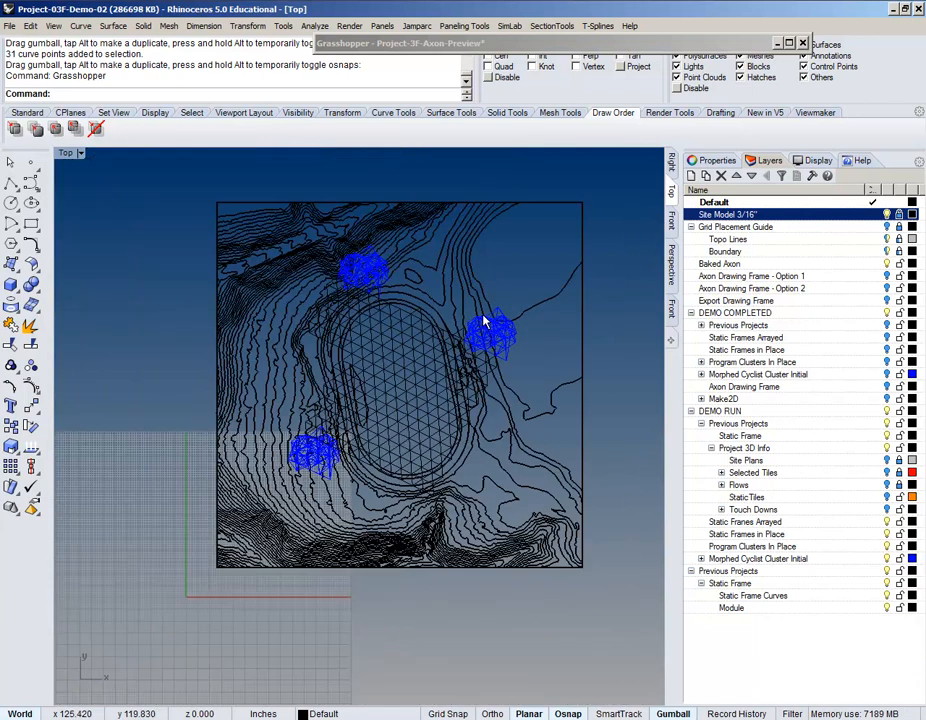
pyautogui.moveTo(486, 320); pyautogui.dragTo(407, 605, button='right')
pyautogui.moveTo(432, 537); pyautogui.dragTo(436, 479, button='right')
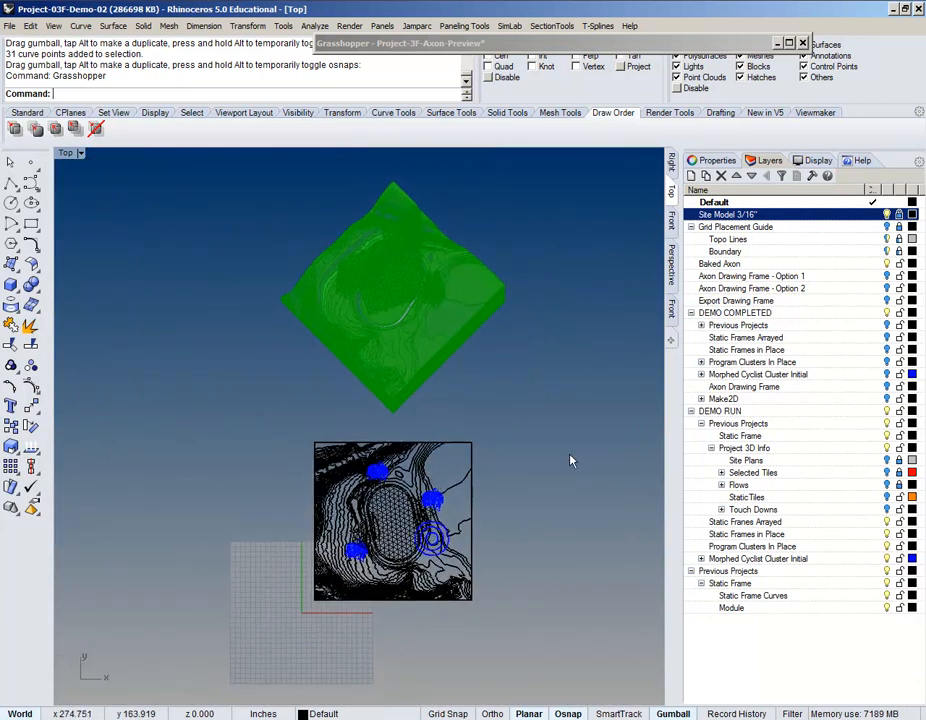
pyautogui.click(668, 264)
pyautogui.moveTo(376, 464); pyautogui.dragTo(515, 330, button='right')
pyautogui.keyDown('shift'); pyautogui.moveTo(521, 375); pyautogui.dragTo(412, 364, button='right'); pyautogui.keyUp('shift')
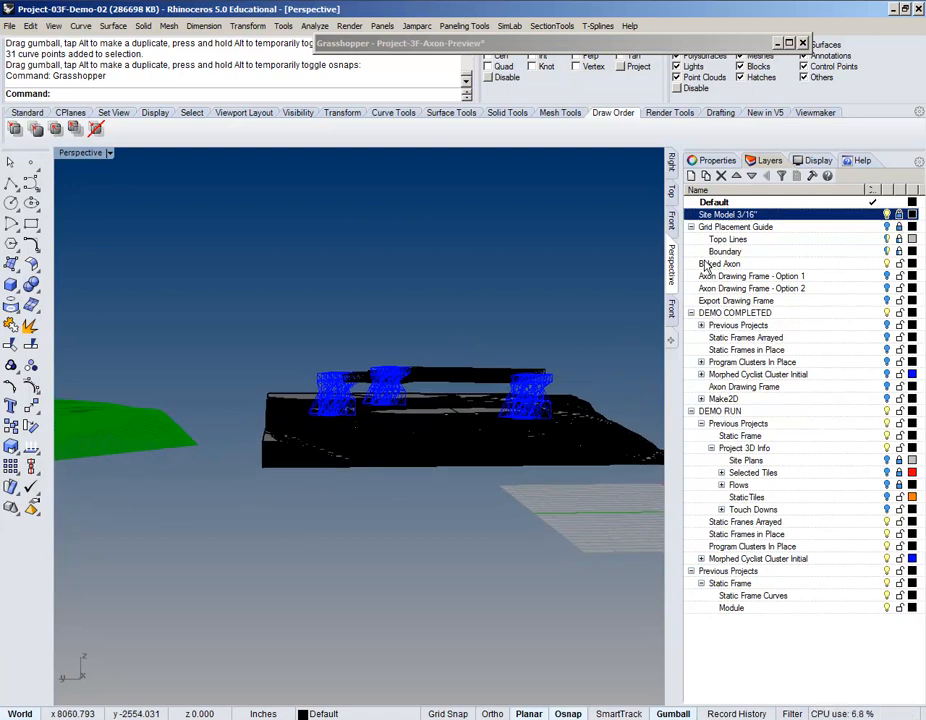
# Step: Window-select the static frame and all three cyclist clusters in the Front view, then check the selection in the Top view
pyautogui.click(670, 221)
pyautogui.scroll(-5, 444, 388)
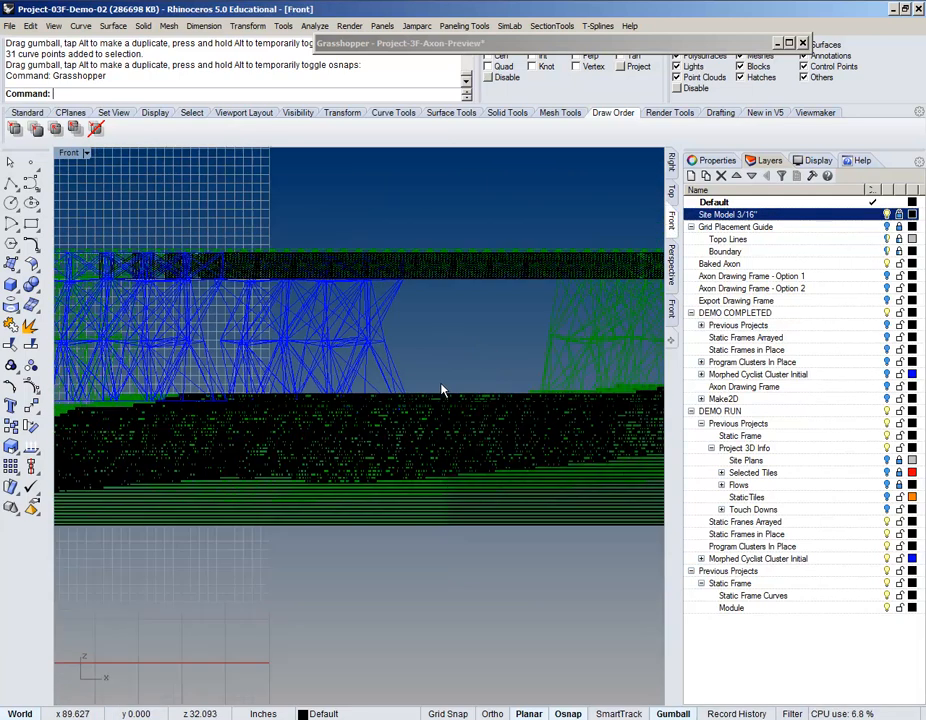
pyautogui.moveTo(140, 238); pyautogui.dragTo(641, 450)
pyautogui.moveTo(140, 265); pyautogui.dragTo(655, 450)
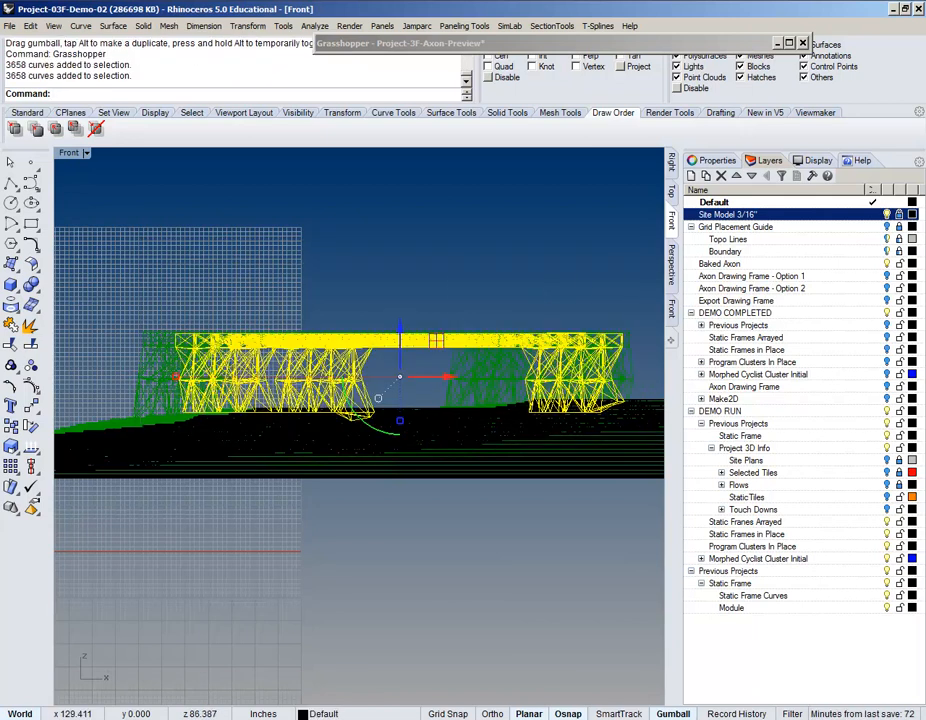
pyautogui.click(672, 192)
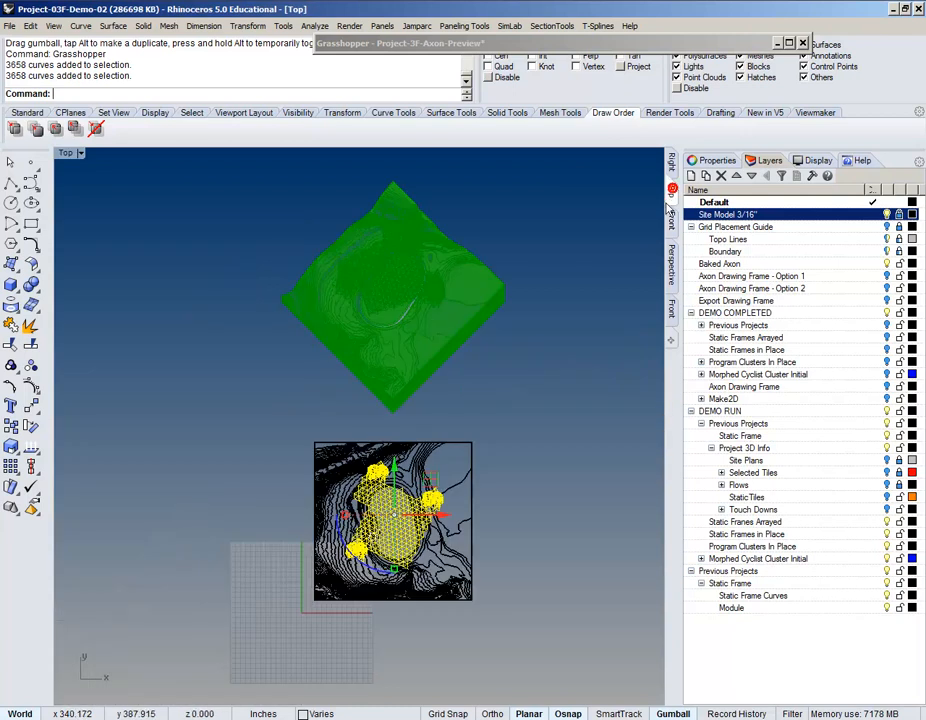
pyautogui.scroll(1, 473, 324)
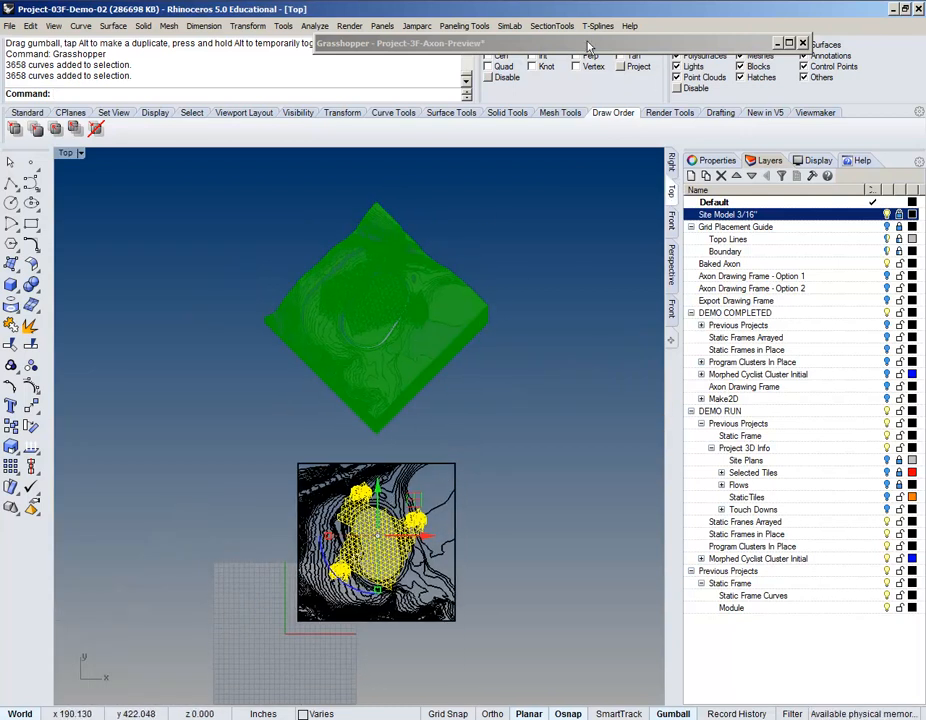
# Step: Set the selected frame and cluster curves as multiple geometries in the Geometry for Axonometric parameter and inspect the preview in Rhino
pyautogui.doubleClick(529, 43)
pyautogui.moveTo(529, 248); pyautogui.dragTo(466, 250, button='right')
pyautogui.rightClick(684, 251)
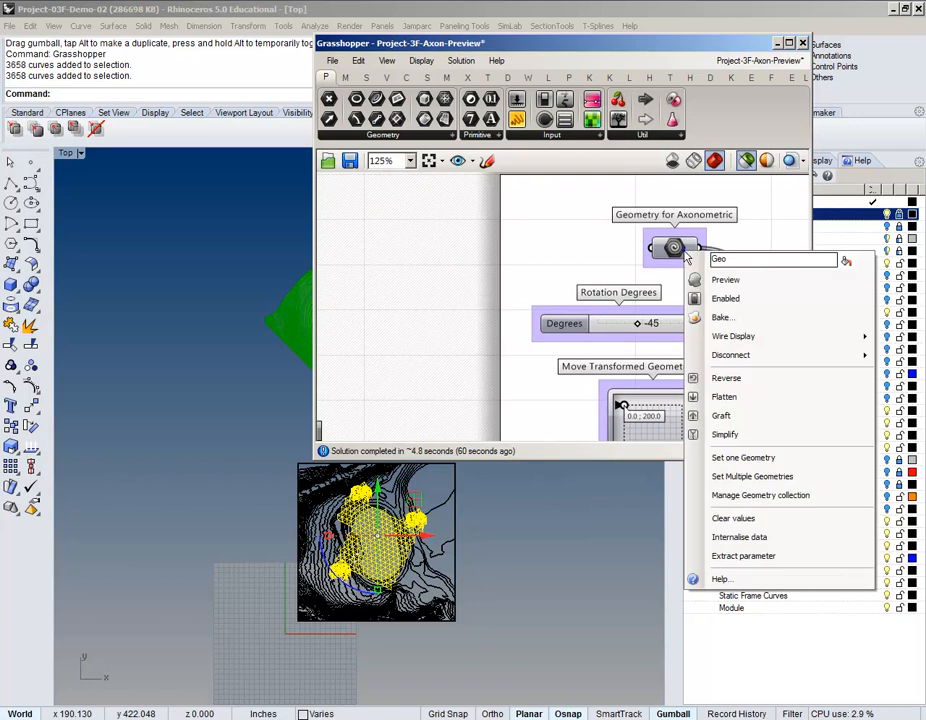
pyautogui.click(740, 478)
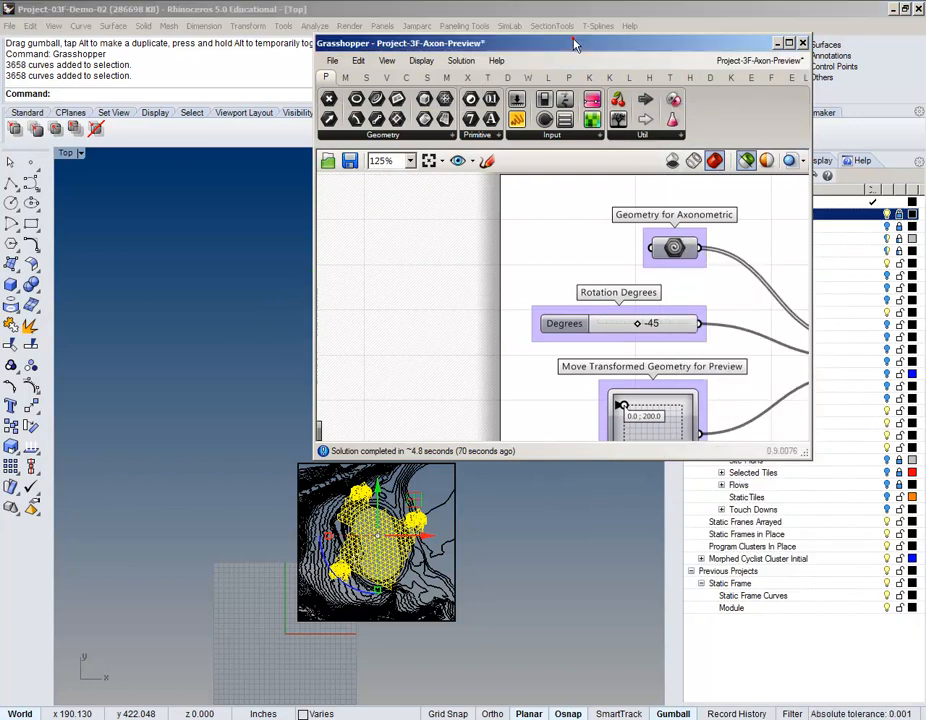
pyautogui.doubleClick(415, 43)
pyautogui.scroll(6, 393, 314)
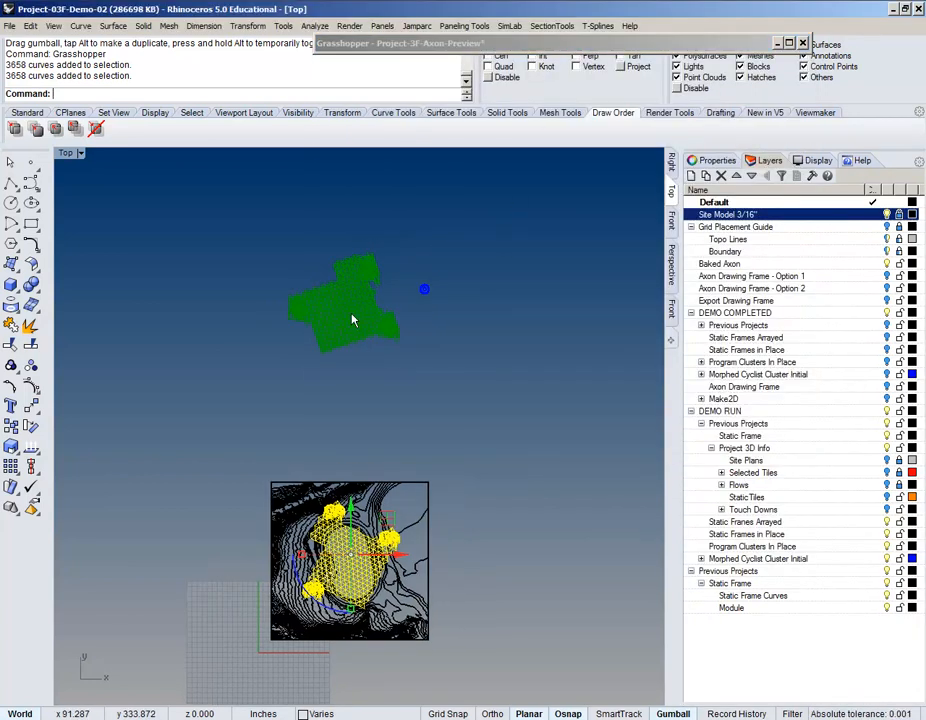
pyautogui.scroll(3, 385, 455)
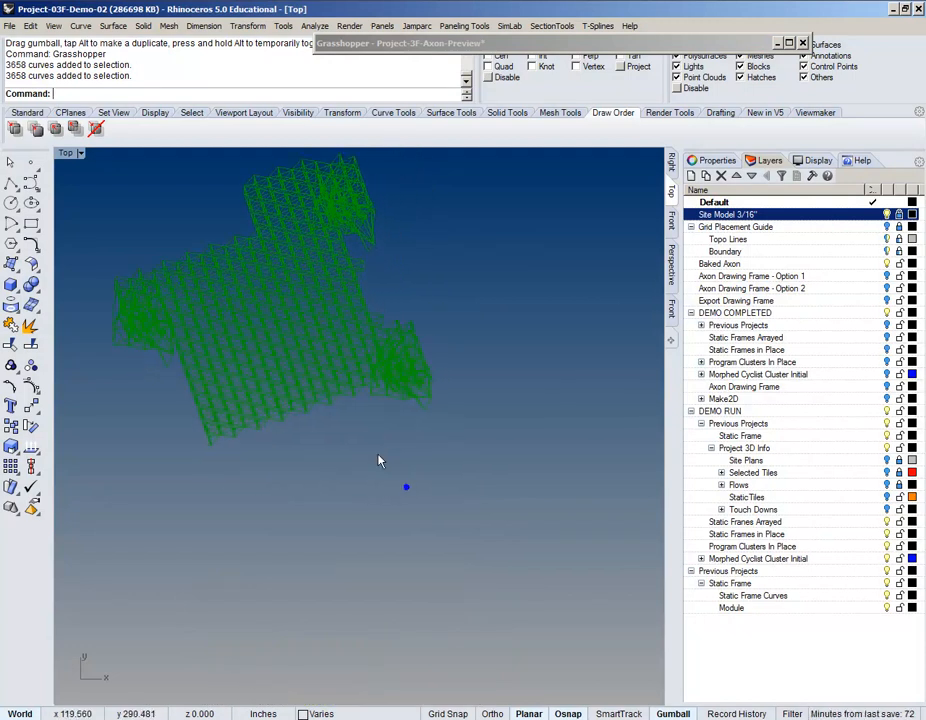
pyautogui.scroll(-3, 333, 244)
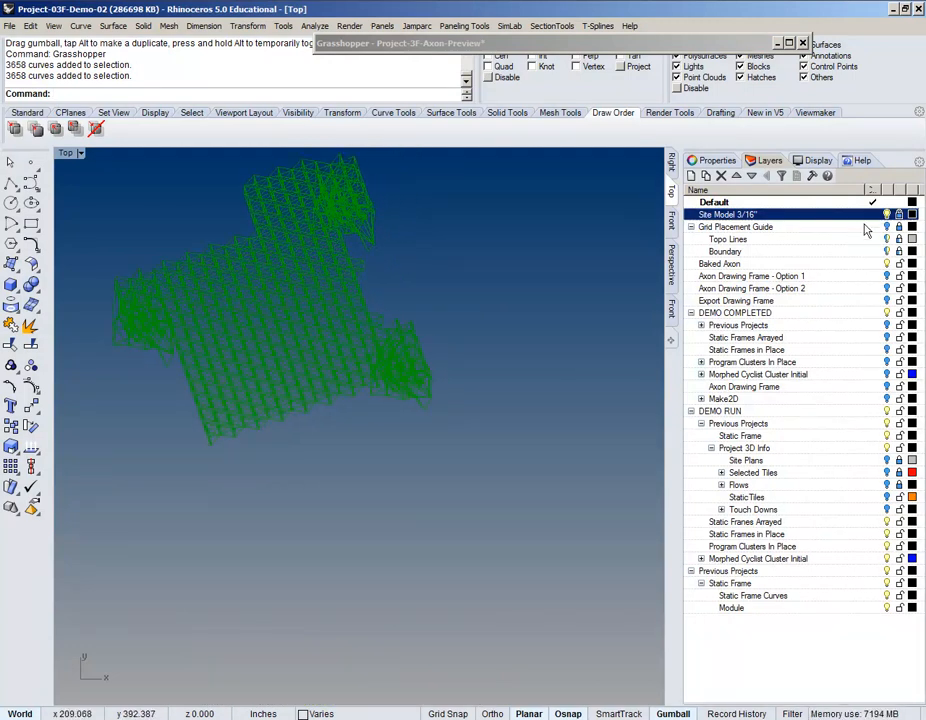
# Step: Collapse the DEMO COMPLETED and DEMO RUN layer groups and turn on the Axon Drawing Frame - Option 1 layer
pyautogui.click(690, 312)
pyautogui.click(690, 325)
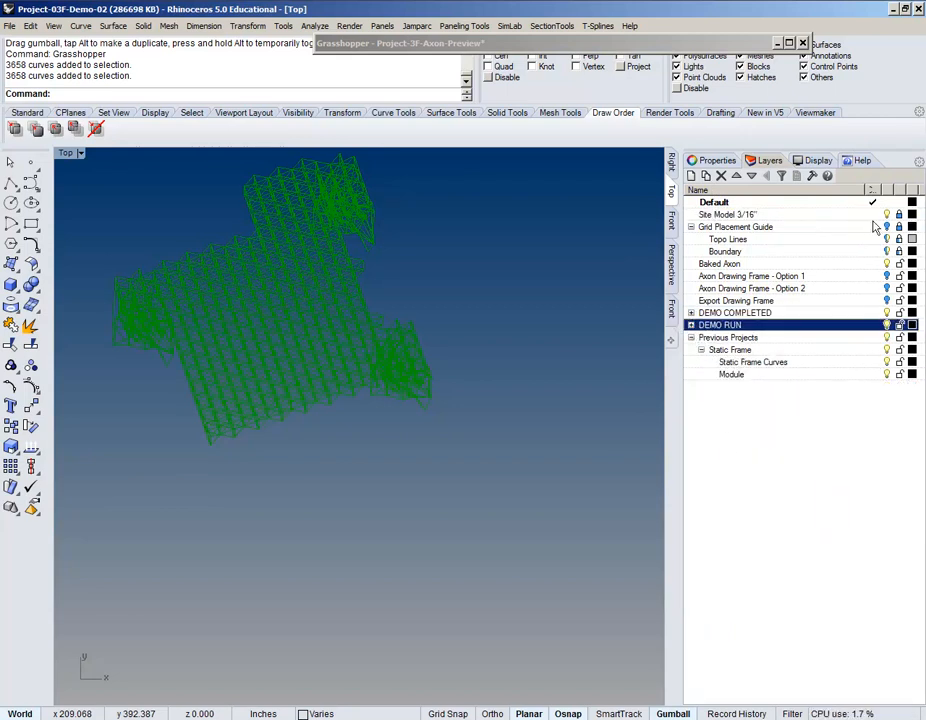
pyautogui.click(888, 278)
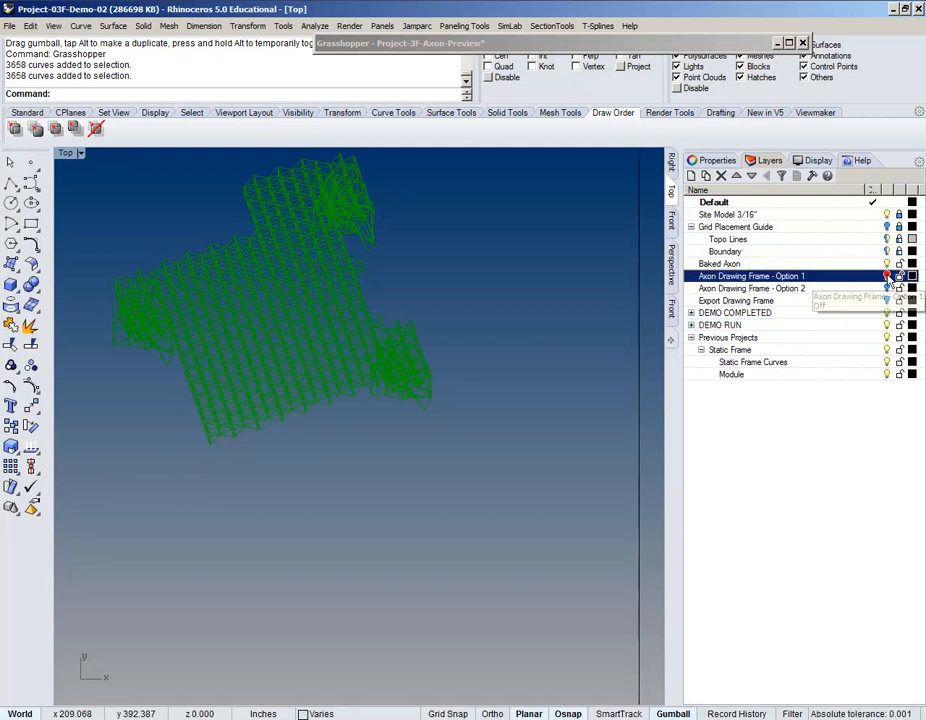
pyautogui.scroll(-5, 527, 347)
pyautogui.moveTo(530, 353); pyautogui.dragTo(502, 358, button='right')
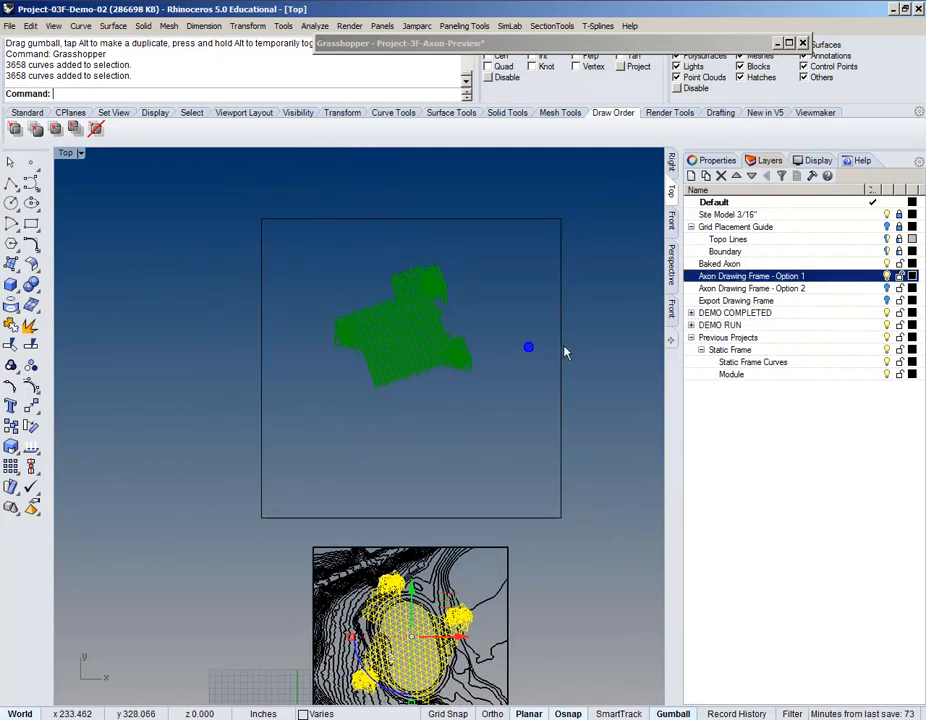
# Step: Turn the Axon Drawing Frame - Option 2 layer on for comparison and back off
pyautogui.click(887, 288)
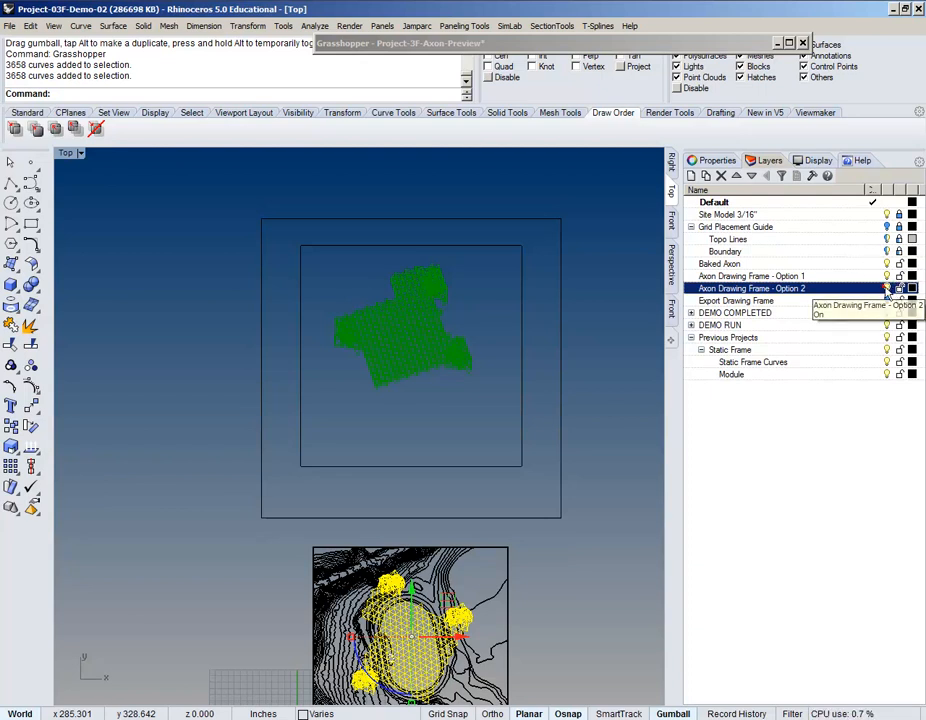
pyautogui.click(886, 288)
pyautogui.moveTo(519, 333); pyautogui.dragTo(501, 320, button='right')
pyautogui.doubleClick(539, 44)
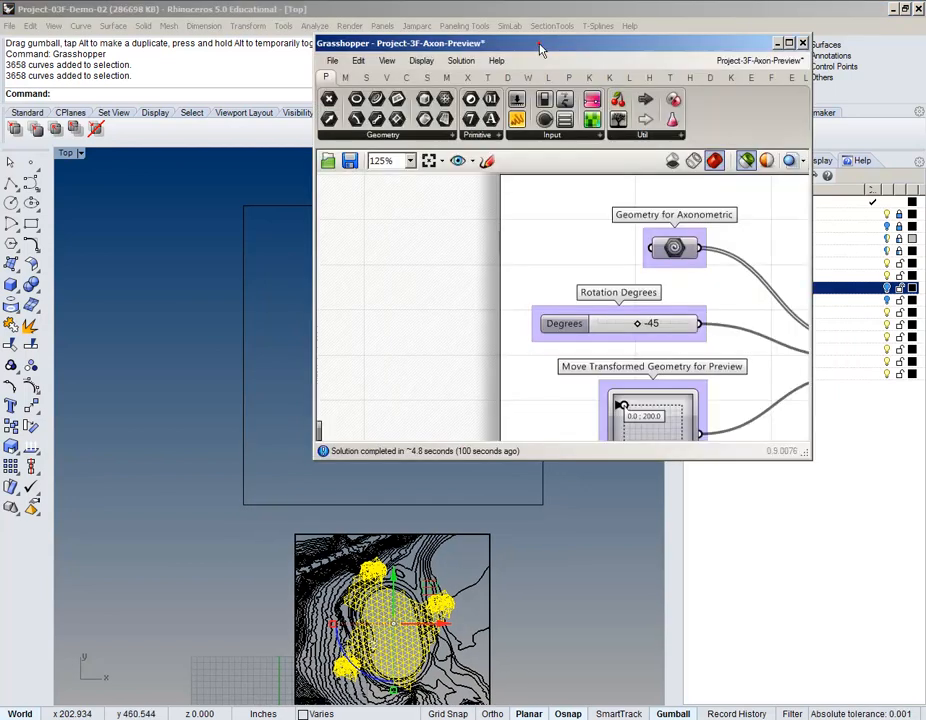
pyautogui.doubleClick(687, 42)
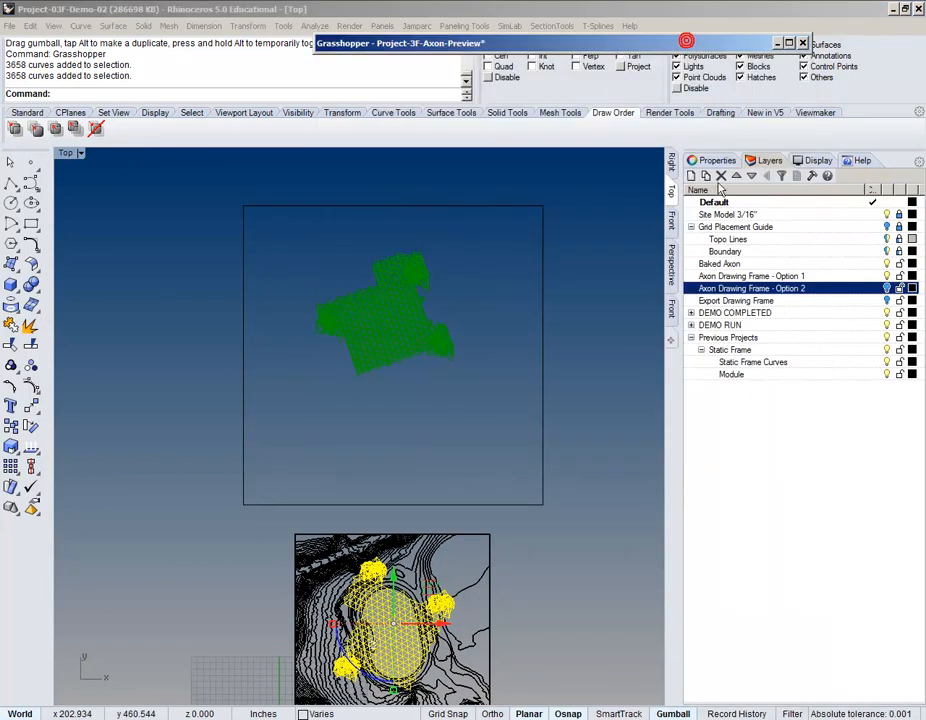
# Step: Create a new layer named Baked Space Frame
pyautogui.click(691, 175)
pyautogui.write('Bak')
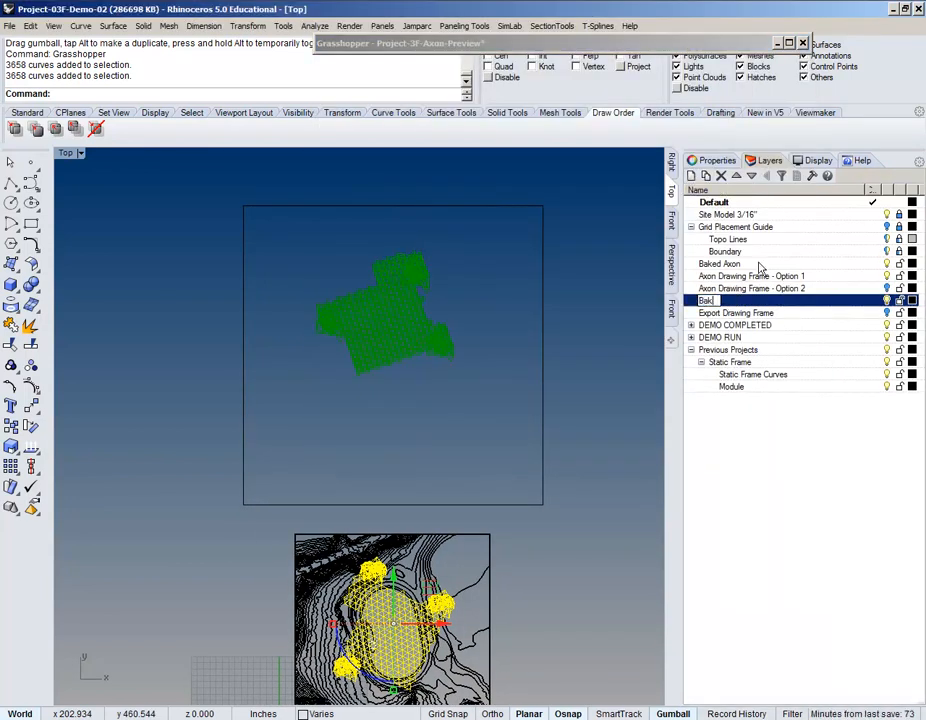
pyautogui.write('ed')
pyautogui.press('BackSpace')
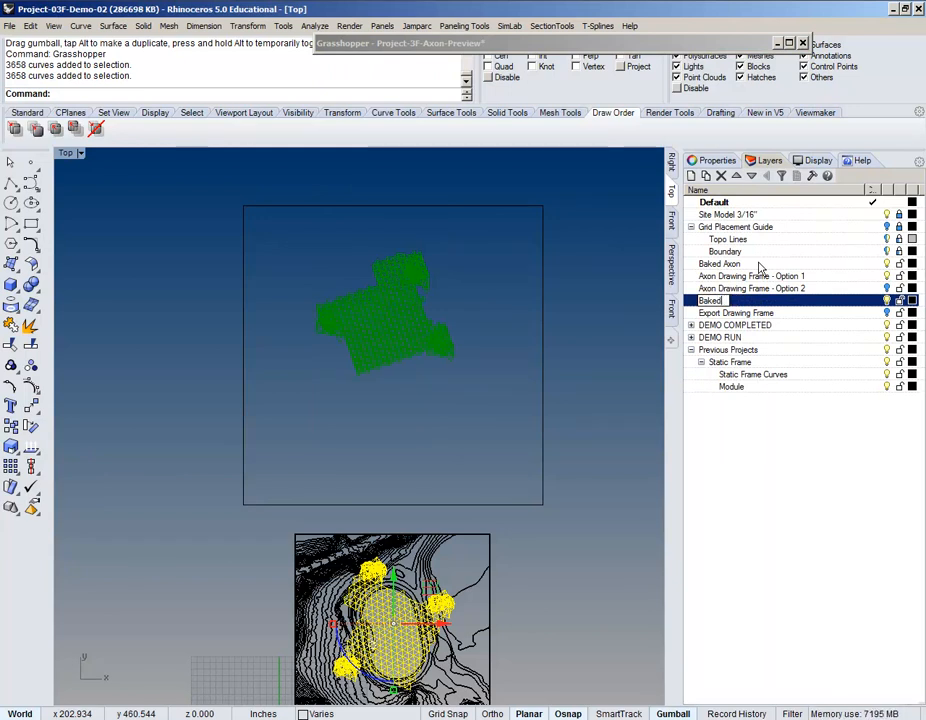
pyautogui.write('Space Frame')
pyautogui.press('Return')
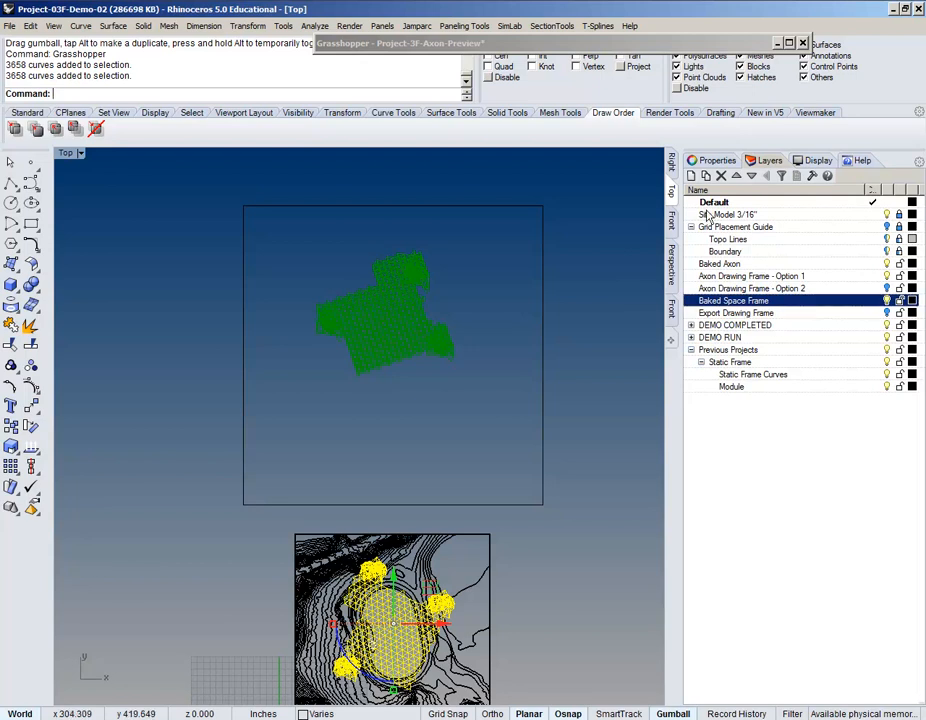
# Step: Bake the Geometry to Bake parameter from the Grasshopper definition onto the Baked Space Frame layer
pyautogui.doubleClick(519, 43)
pyautogui.moveTo(511, 261); pyautogui.dragTo(471, 269, button='right')
pyautogui.rightClick(598, 327)
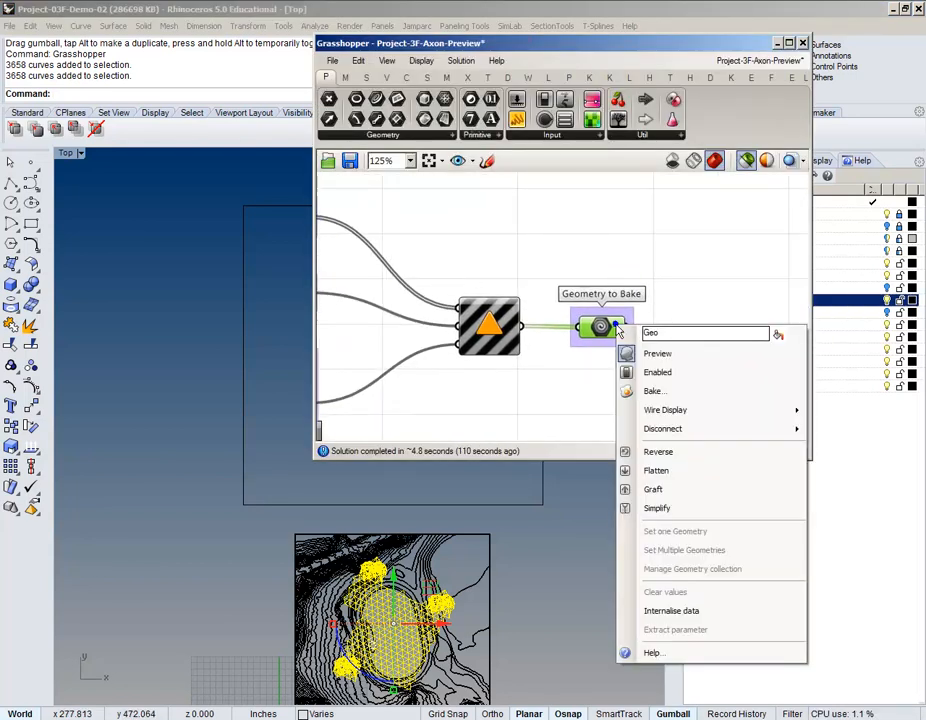
pyautogui.click(660, 390)
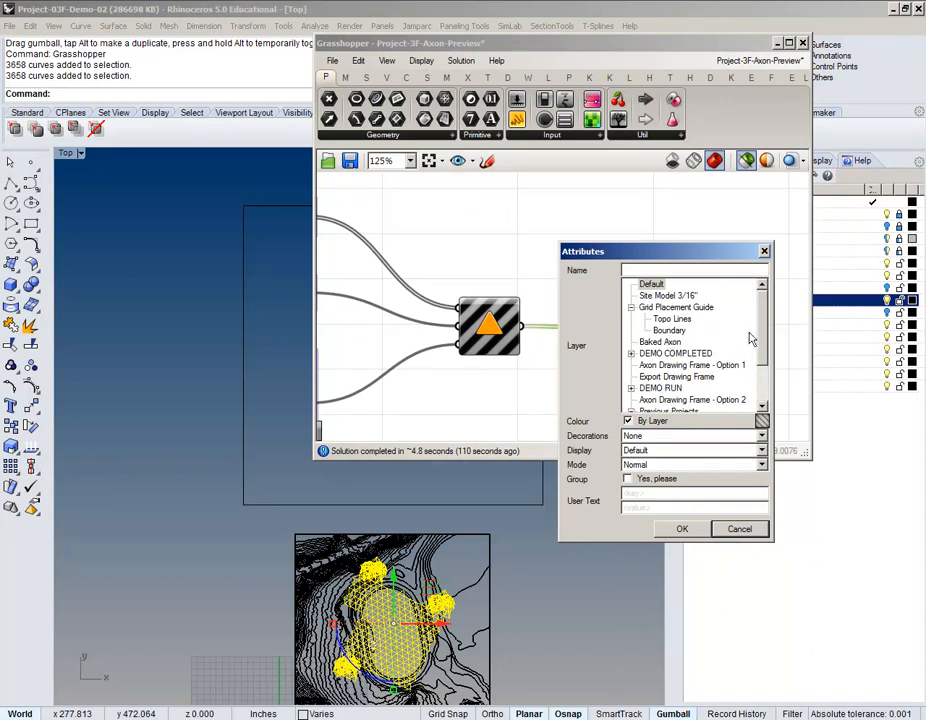
pyautogui.moveTo(764, 328); pyautogui.dragTo(709, 424)
pyautogui.click(690, 400)
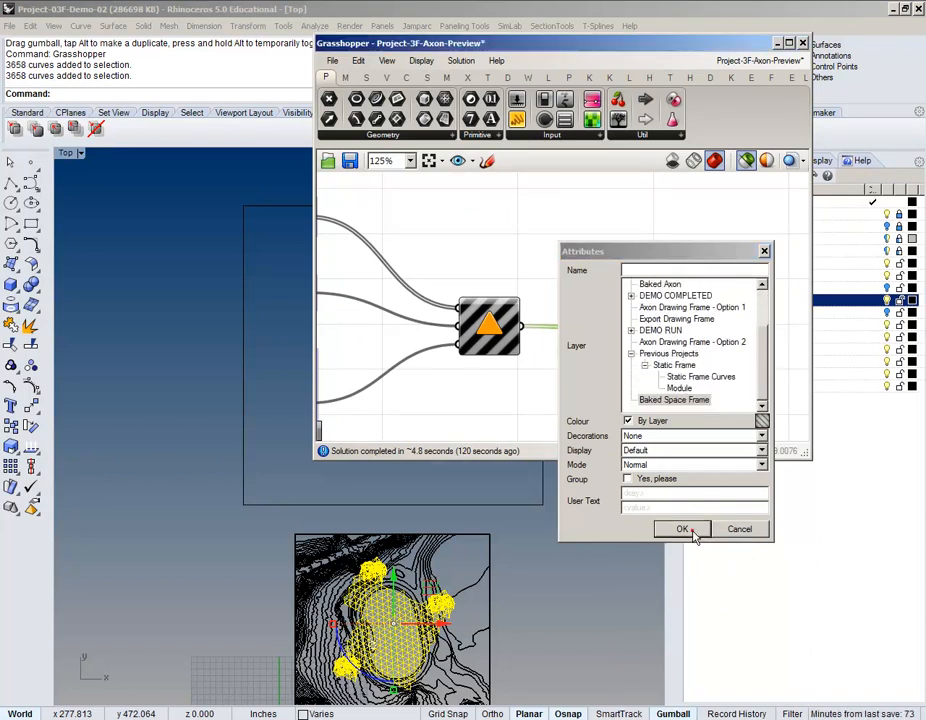
pyautogui.click(688, 529)
pyautogui.click(776, 43)
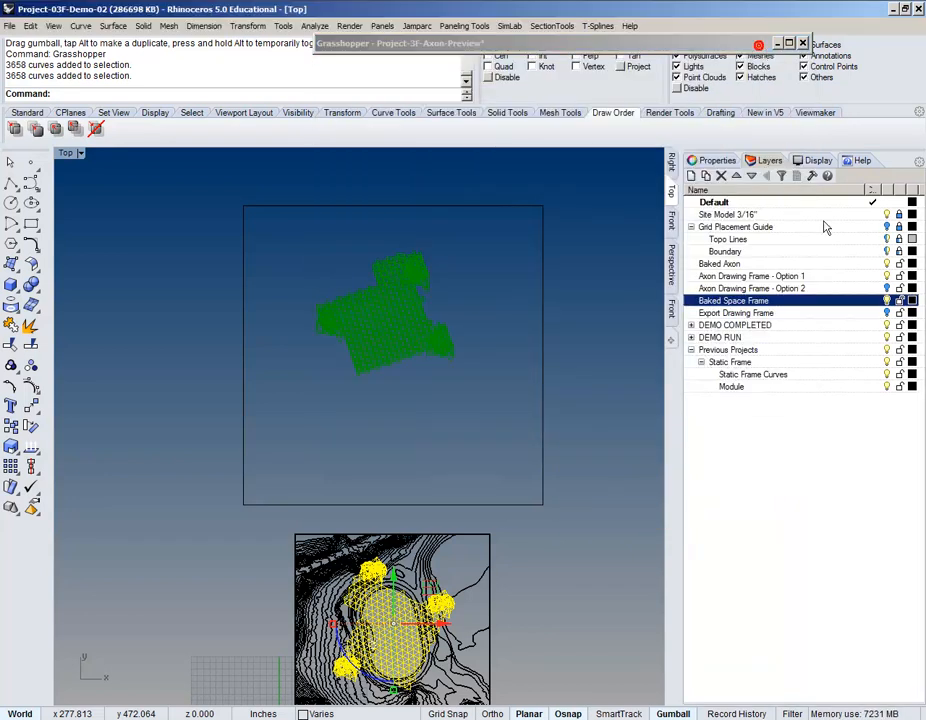
# Step: Delete the unused Baked Axon layer in Rhino and close the Grasshopper window
pyautogui.moveTo(620, 378); pyautogui.dragTo(601, 381, button='right')
pyautogui.click(761, 275)
pyautogui.click(762, 263)
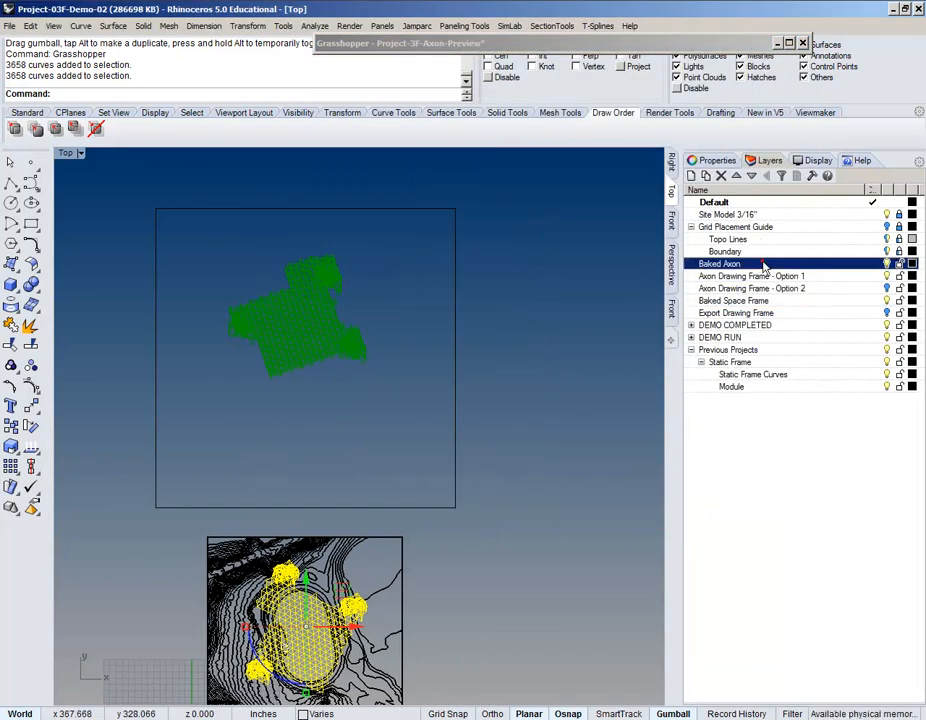
pyautogui.click(721, 175)
pyautogui.moveTo(436, 350); pyautogui.dragTo(509, 298, button='right')
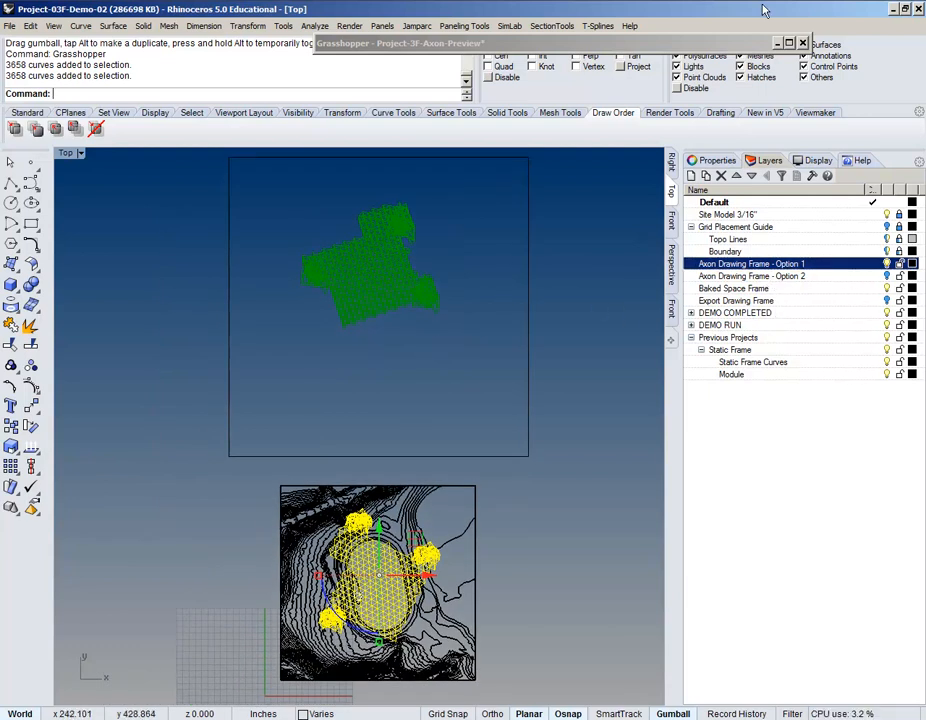
pyautogui.click(803, 42)
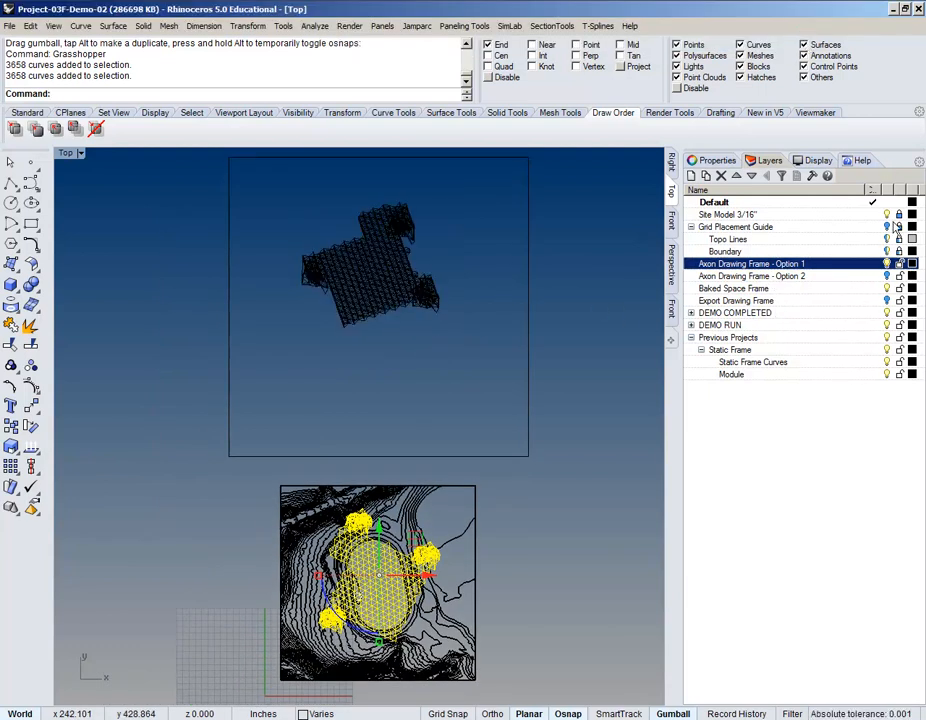
# Step: Check the Baked Space Frame layer by turning it off and back on, and select the baked axonometric with its drawing frame
pyautogui.click(886, 288)
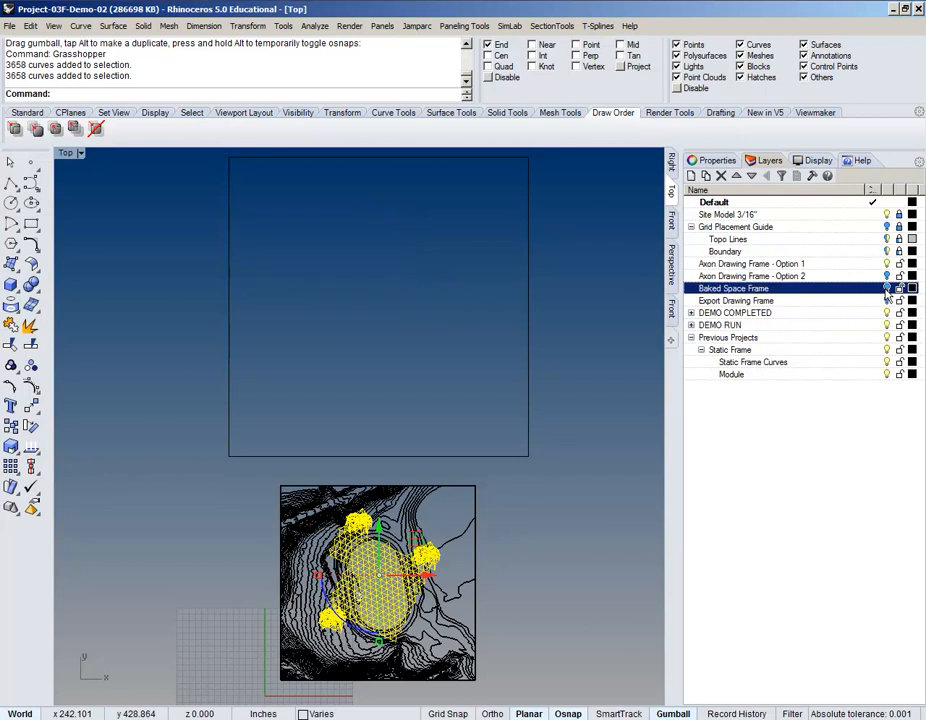
pyautogui.click(886, 288)
pyautogui.moveTo(197, 168); pyautogui.dragTo(558, 497)
pyautogui.write('Export')
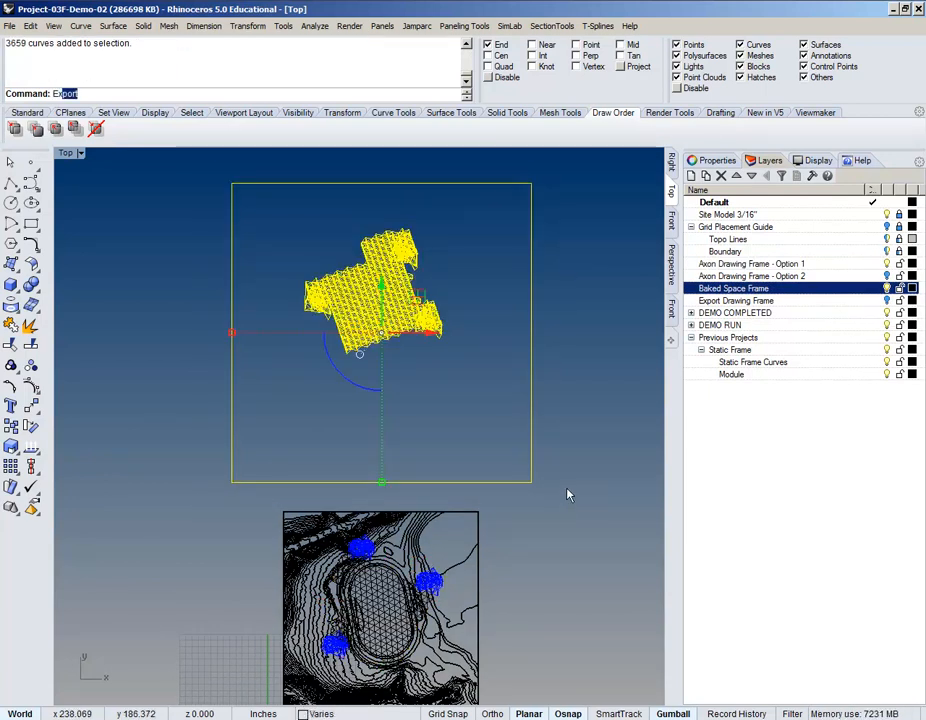
pyautogui.press('Return')
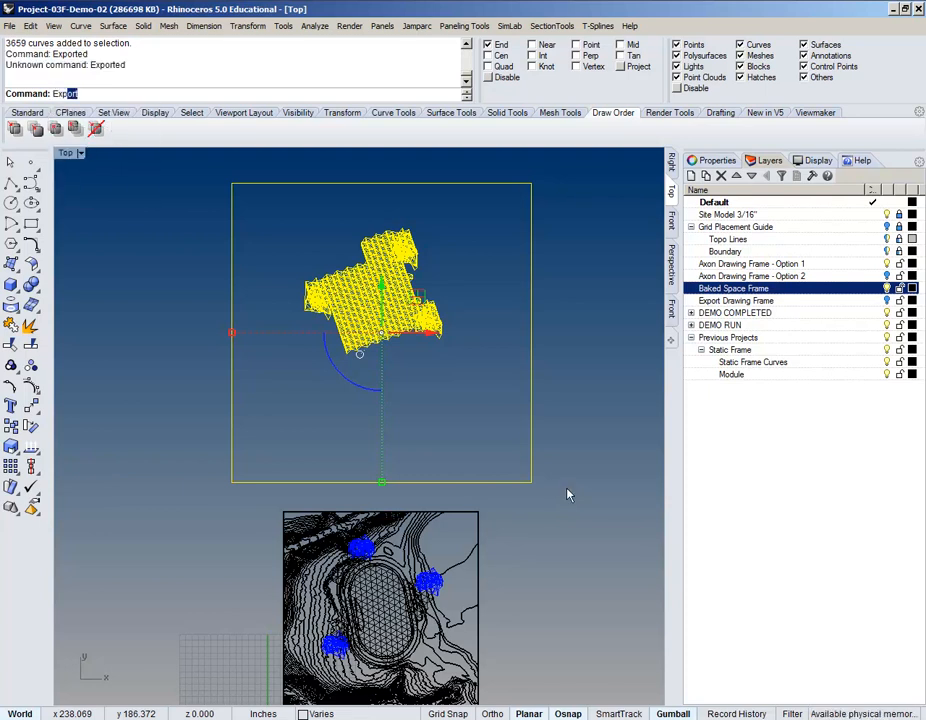
pyautogui.write('Exp')
pyautogui.press('Return')
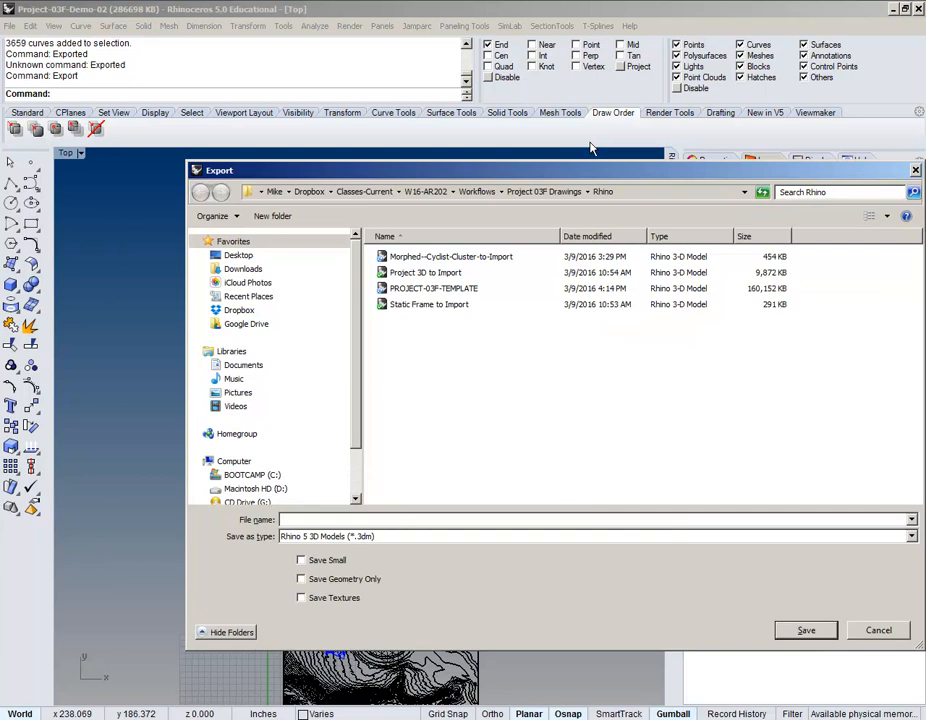
pyautogui.click(545, 191)
pyautogui.doubleClick(430, 292)
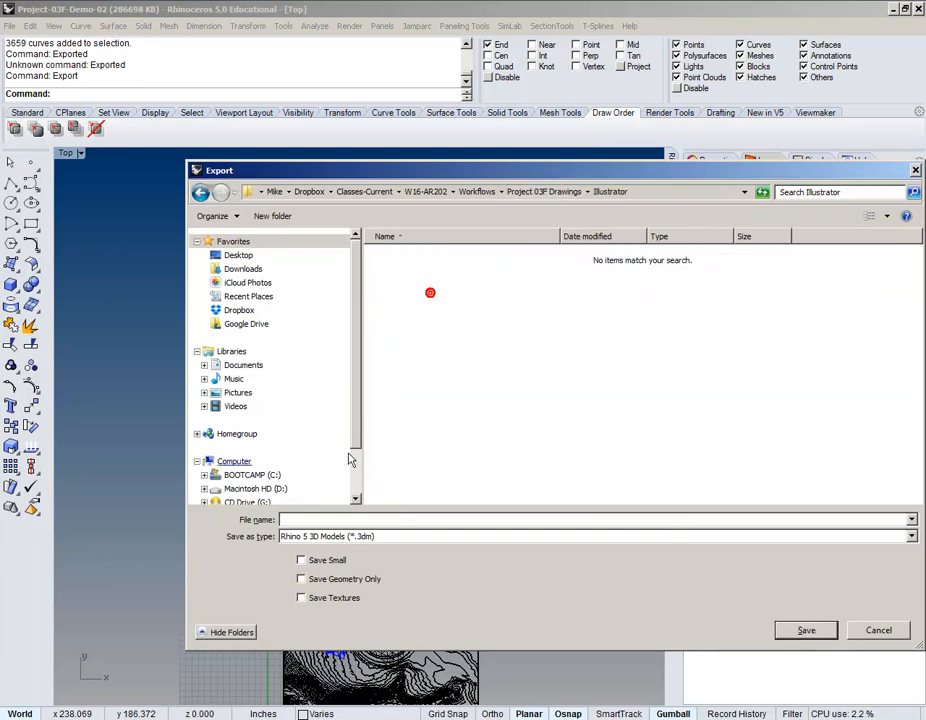
pyautogui.click(320, 519)
pyautogui.write('Demo Axon-3')
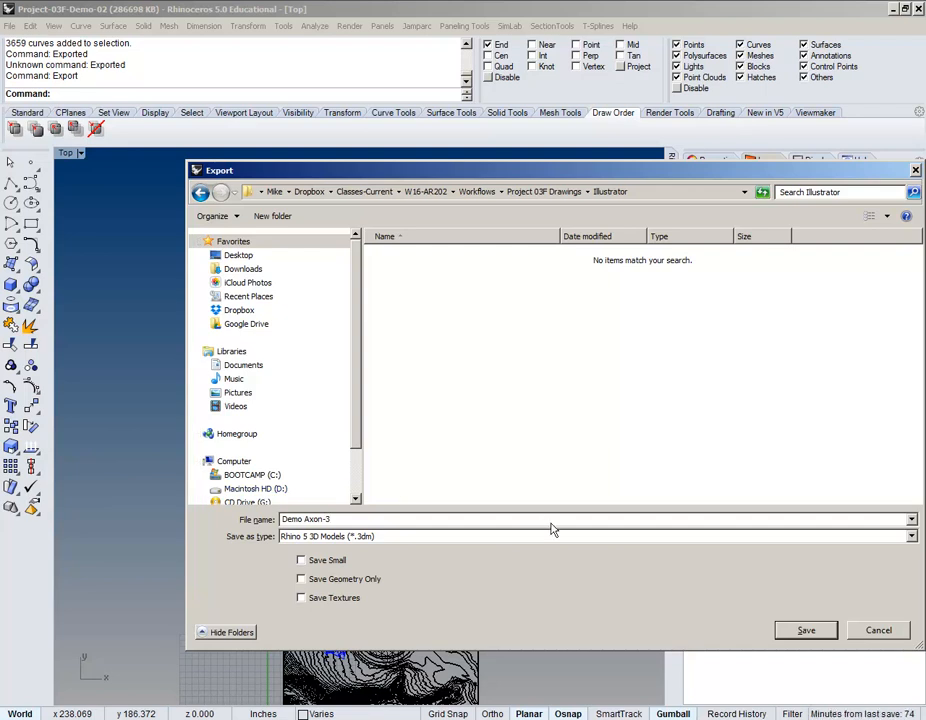
pyautogui.click(887, 541)
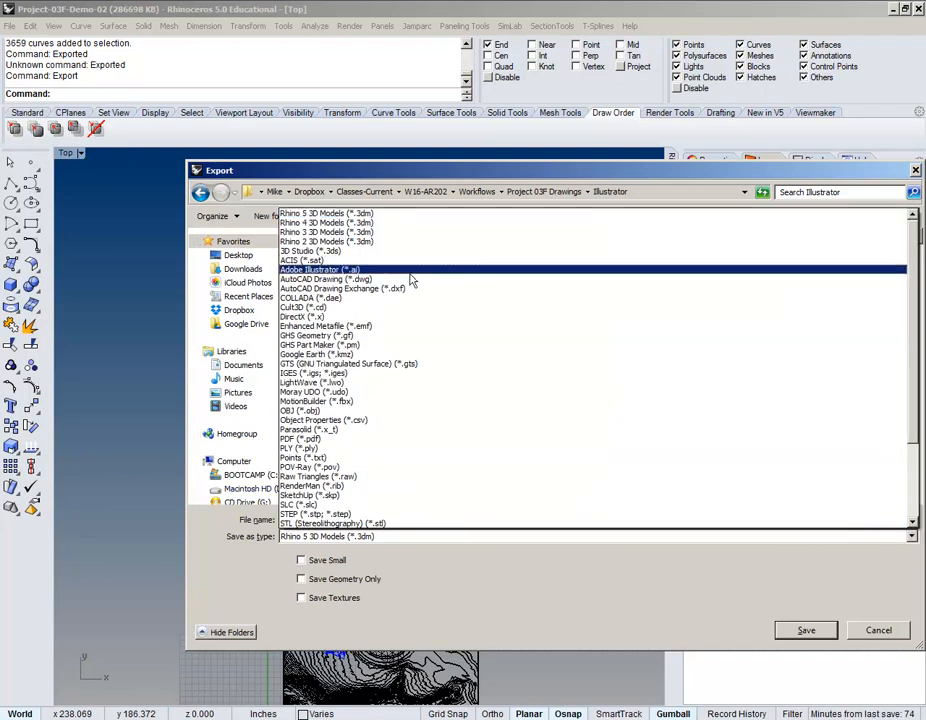
pyautogui.click(410, 270)
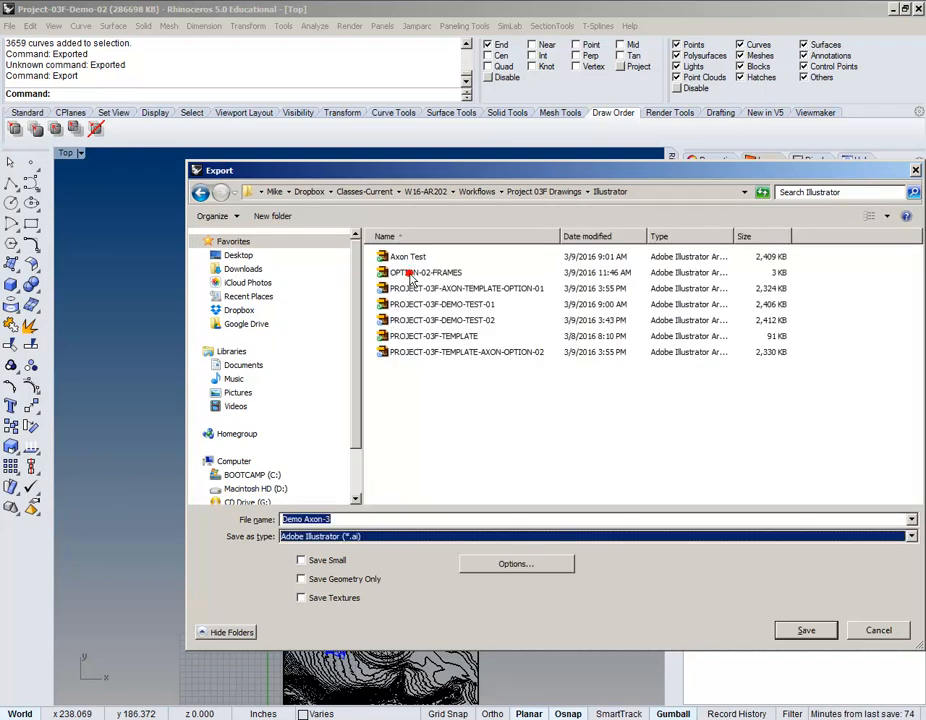
pyautogui.click(880, 630)
# Step: Turn on the Export Drawing Frame layer
pyautogui.scroll(-5, 411, 436)
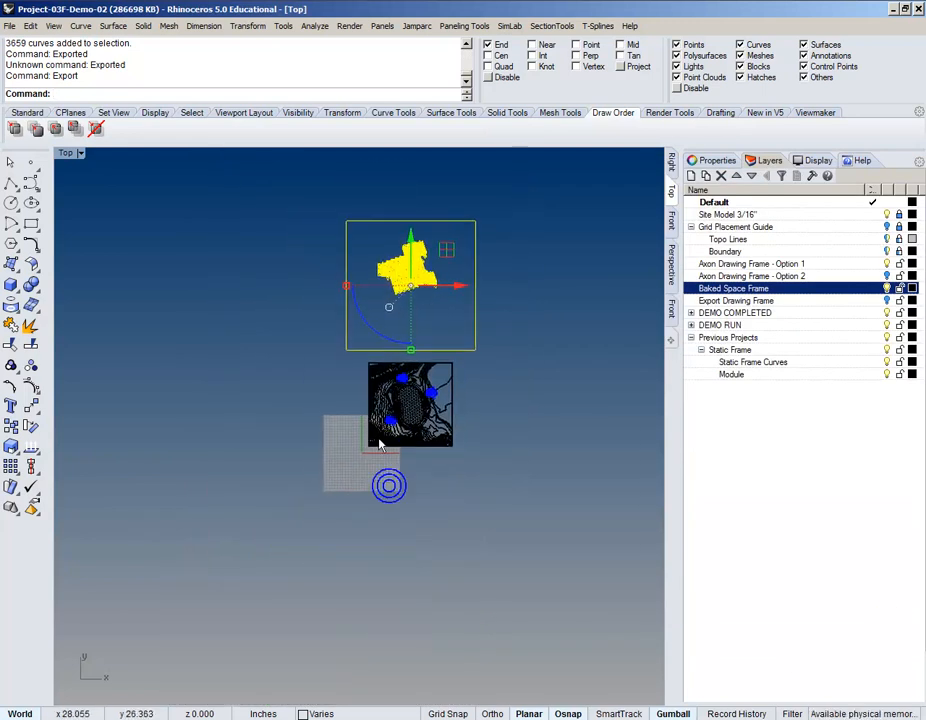
pyautogui.click(801, 300)
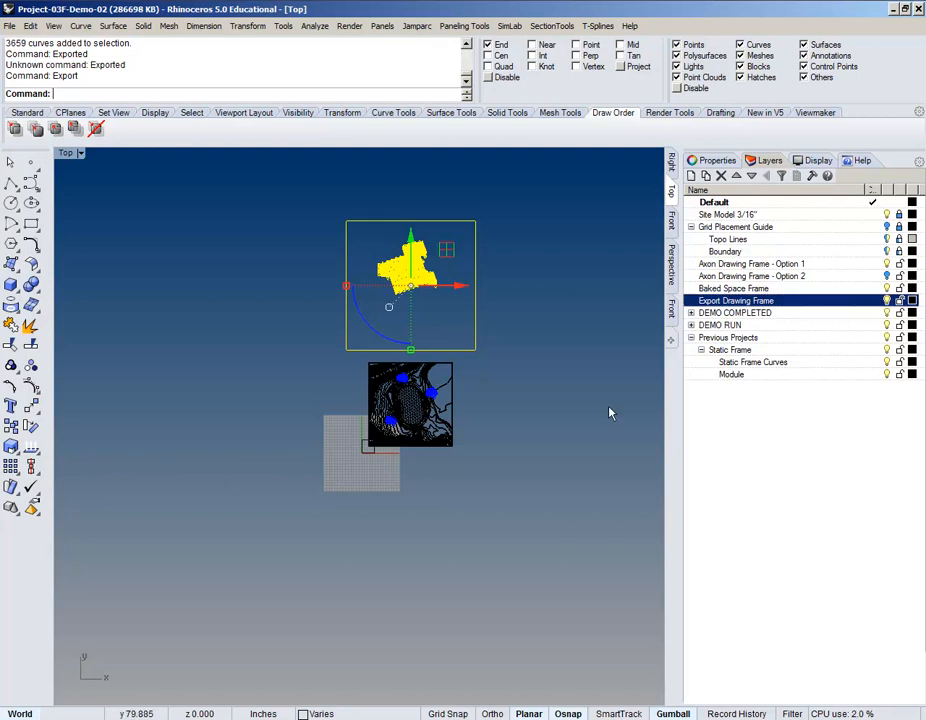
pyautogui.moveTo(540, 450); pyautogui.dragTo(520, 470, button='right')
pyautogui.scroll(3, 366, 385)
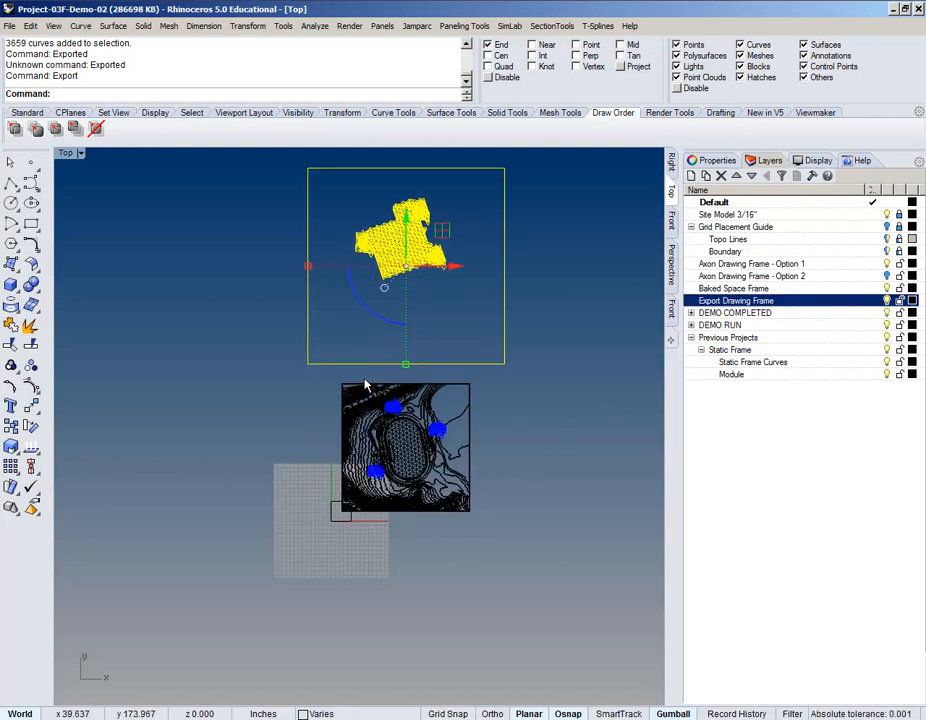
# Step: Try moving the selected axonometric and frame by the frame's lower-left corner to the export frame's corner at the origin, and undo the move
pyautogui.write('M')
pyautogui.press('Return')
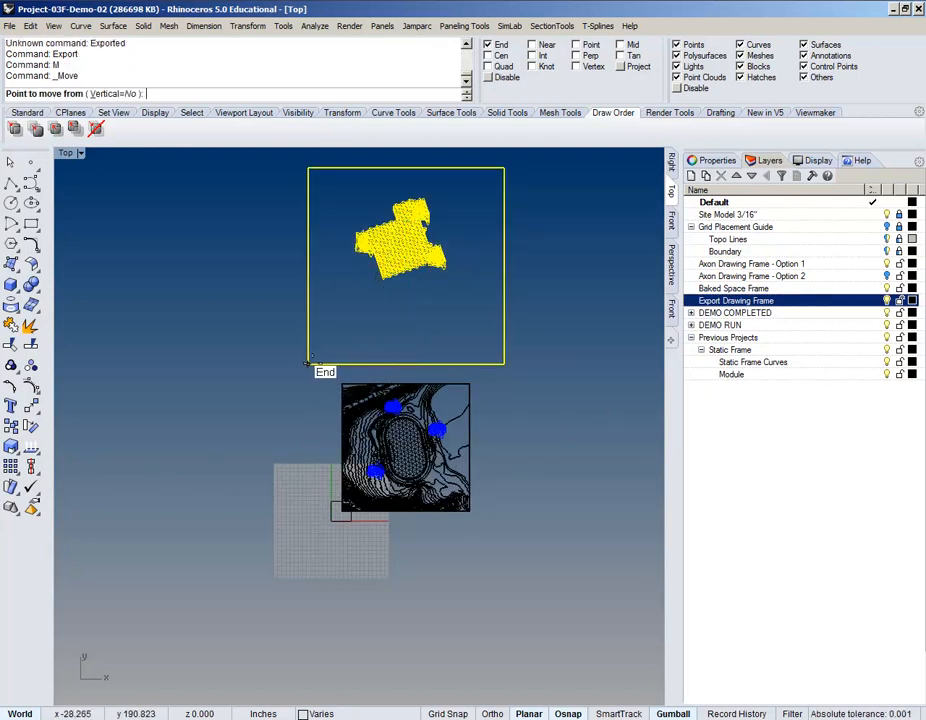
pyautogui.click(308, 364)
pyautogui.click(890, 216)
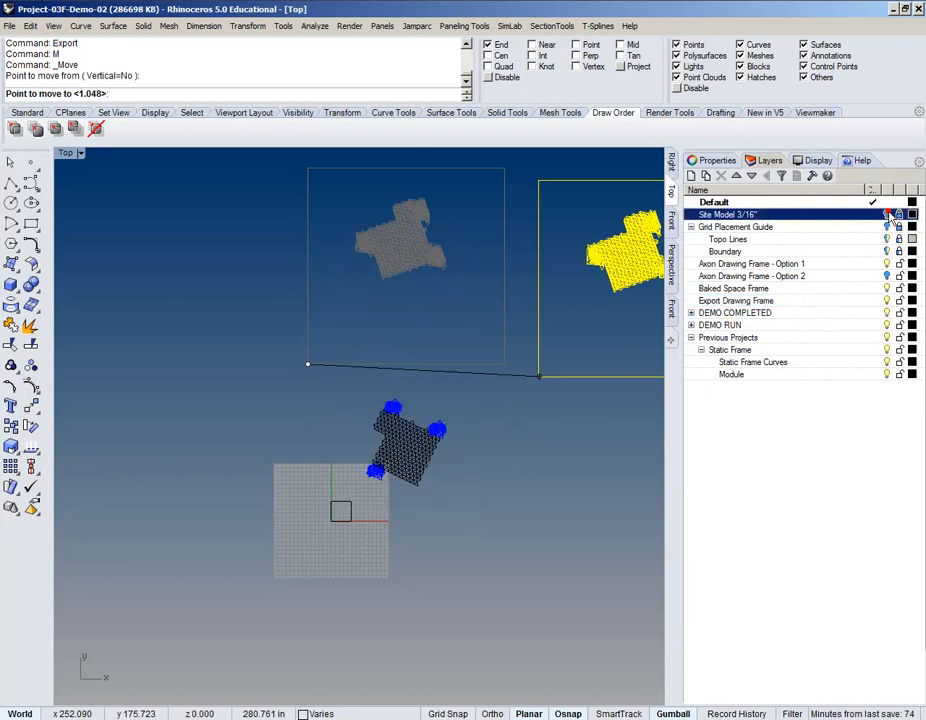
pyautogui.scroll(8, 330, 545)
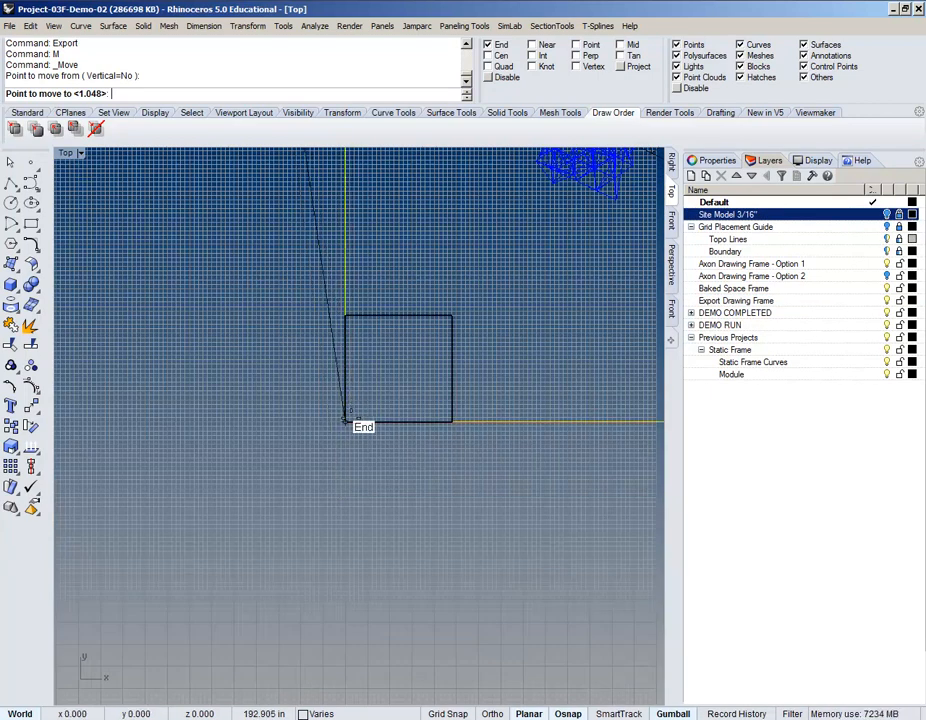
pyautogui.click(347, 420)
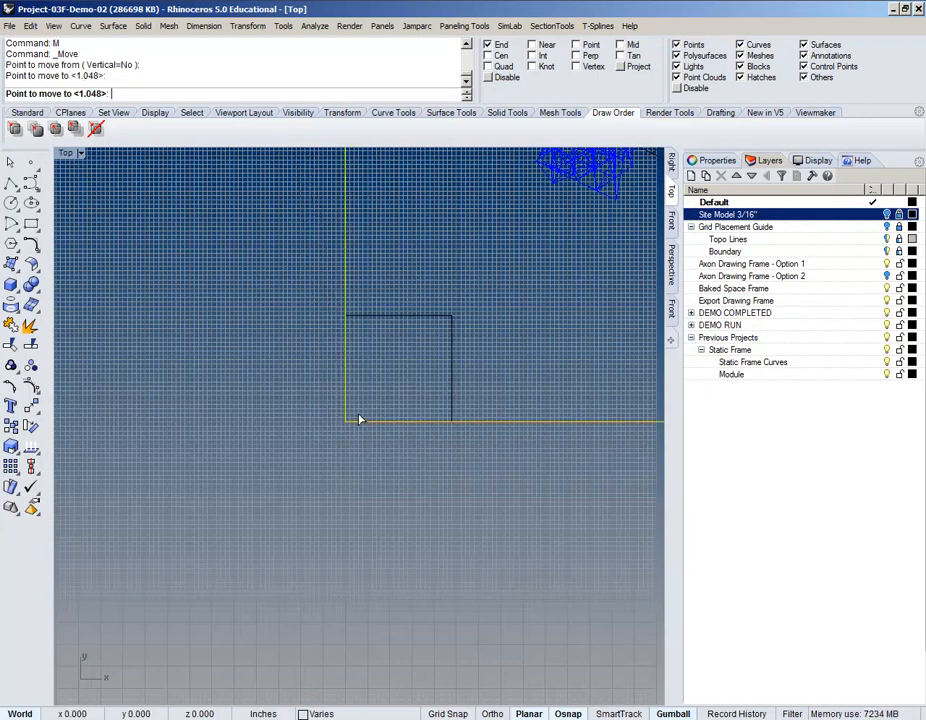
pyautogui.scroll(-10, 320, 487)
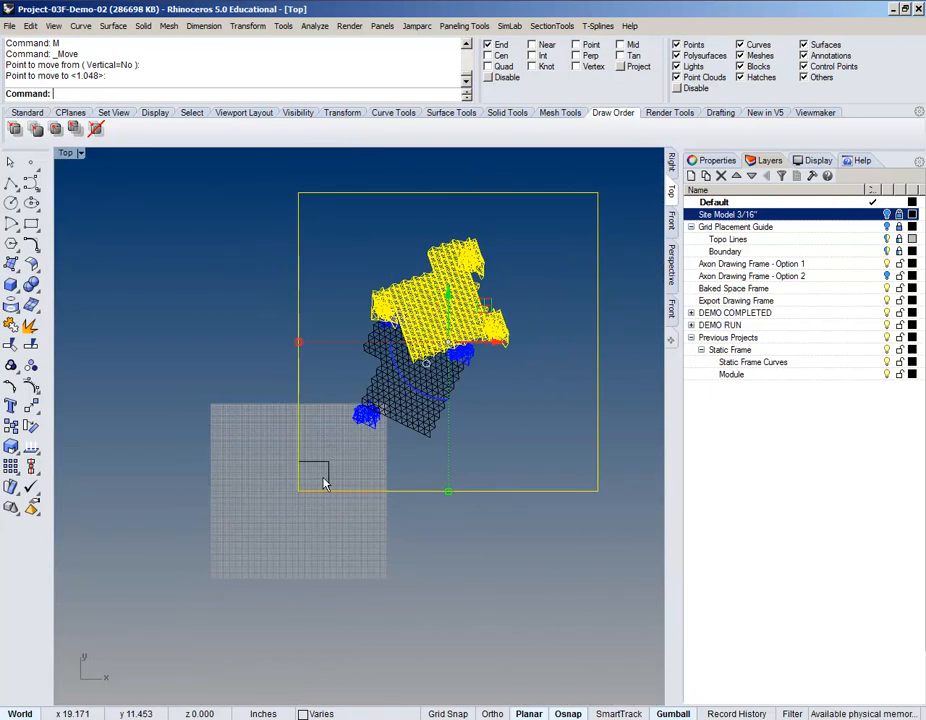
pyautogui.scroll(3, 325, 484)
pyautogui.hotkey('ctrl', 'z')
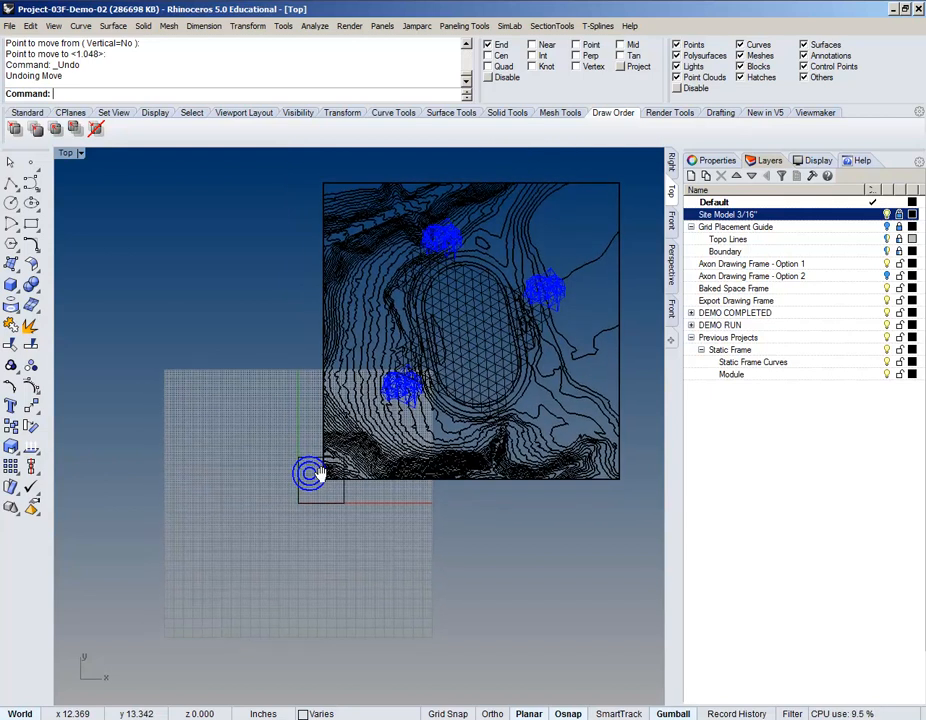
# Step: Copy the axonometric and frame by the frame's lower-left corner onto the export frame's corner at the origin, and hide the Site Model 3/16" layer
pyautogui.moveTo(320, 480); pyautogui.dragTo(300, 537, button='right')
pyautogui.scroll(-5, 300, 540)
pyautogui.write('c')
pyautogui.press('Return')
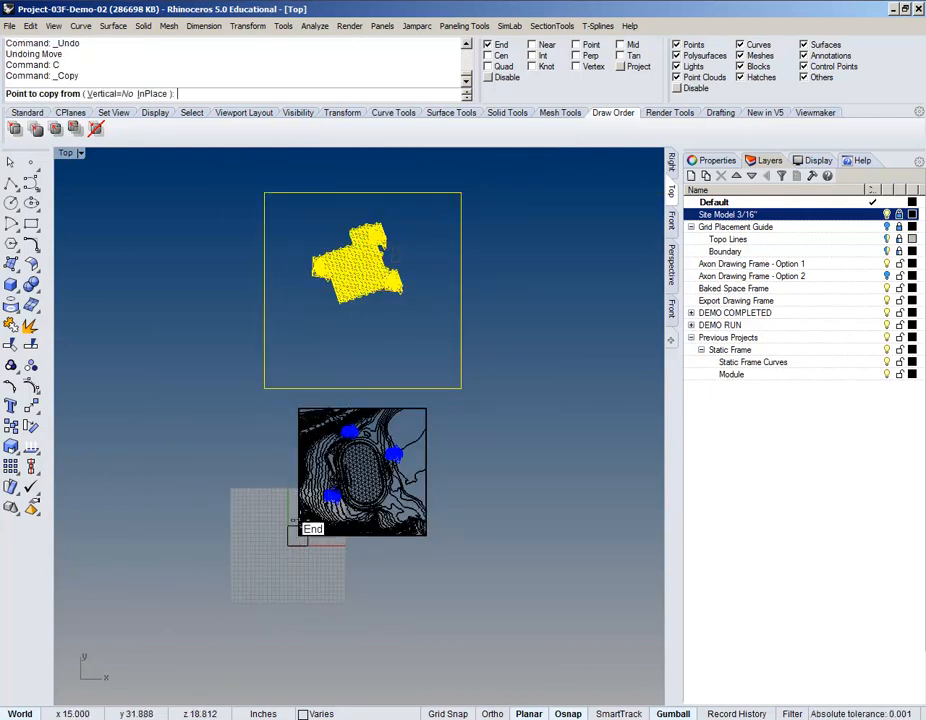
pyautogui.click(262, 387)
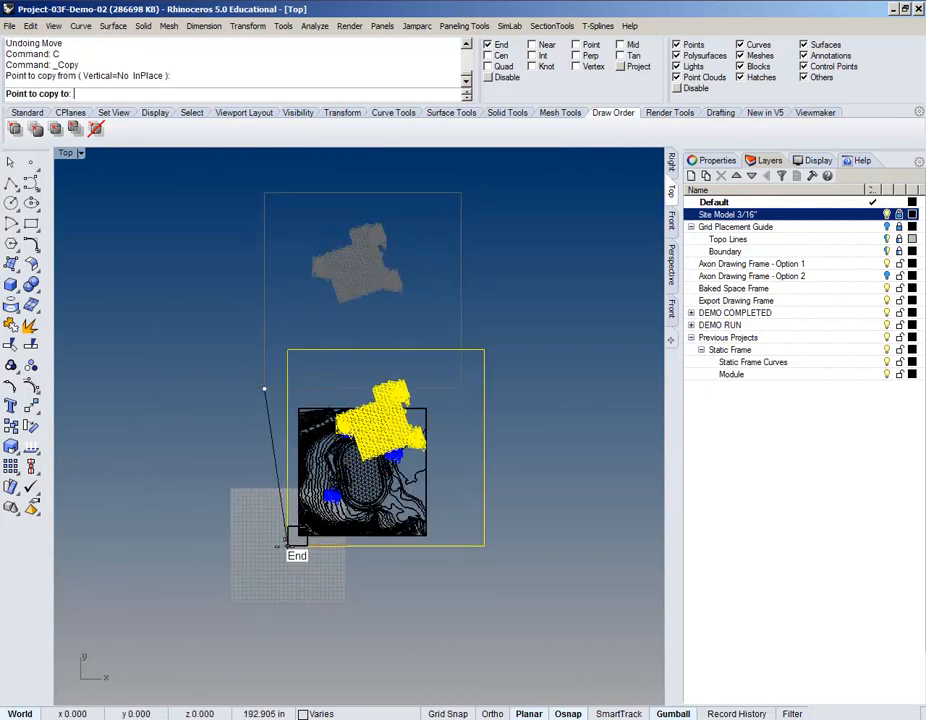
pyautogui.click(288, 545)
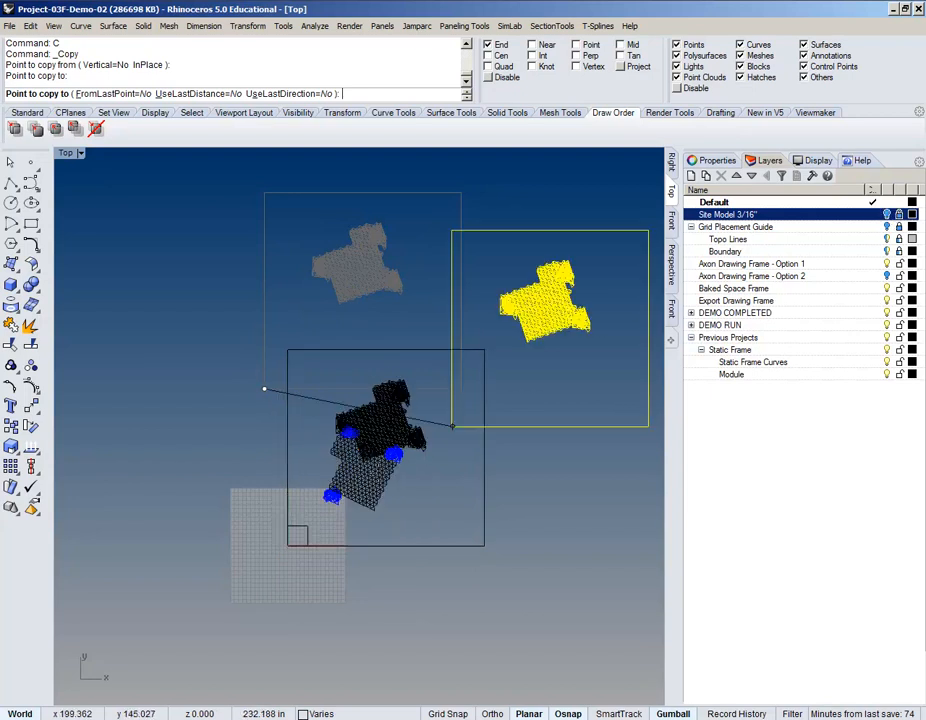
pyautogui.scroll(6, 415, 468)
pyautogui.press('Return')
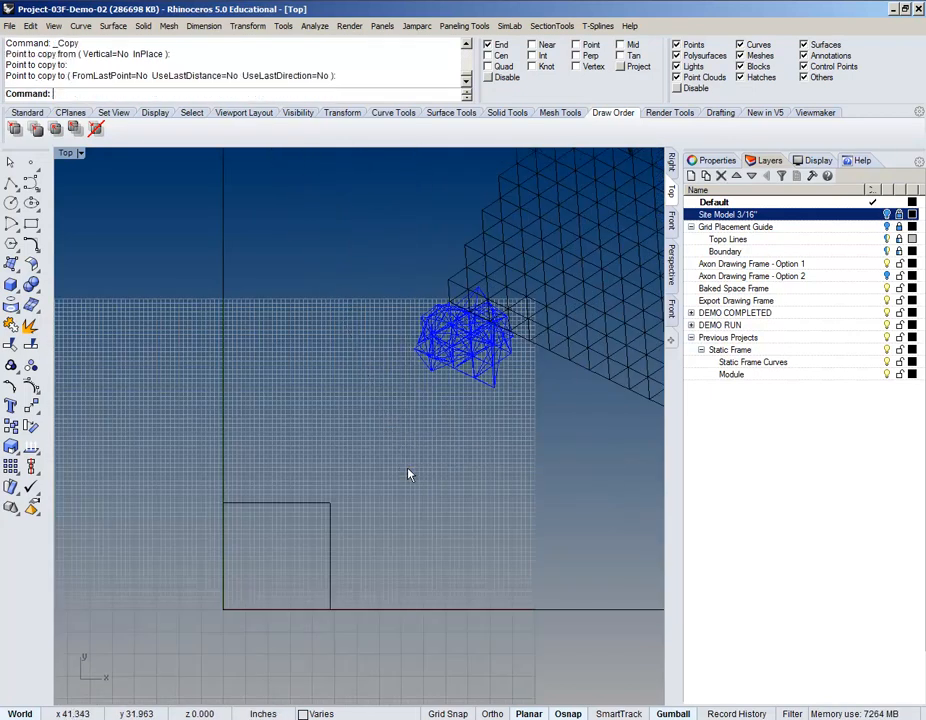
pyautogui.scroll(-5, 406, 475)
pyautogui.press('Escape')
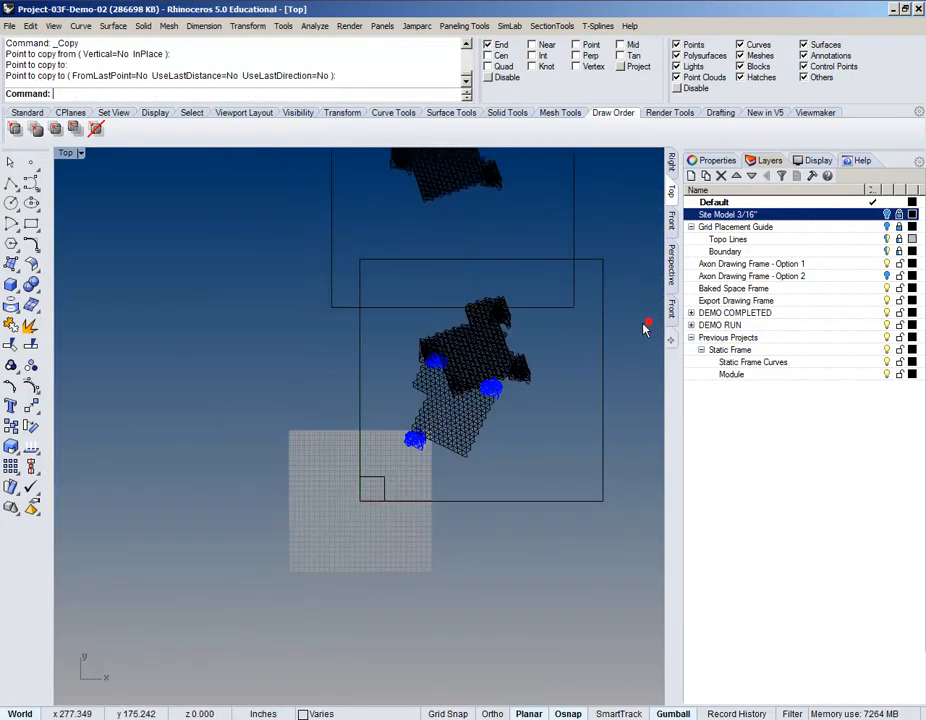
# Step: Select the new copy and scale it from the origin so its upper-right corner meets the export frame's corner at 24, 24
pyautogui.write('SelLast')
pyautogui.press('Return')
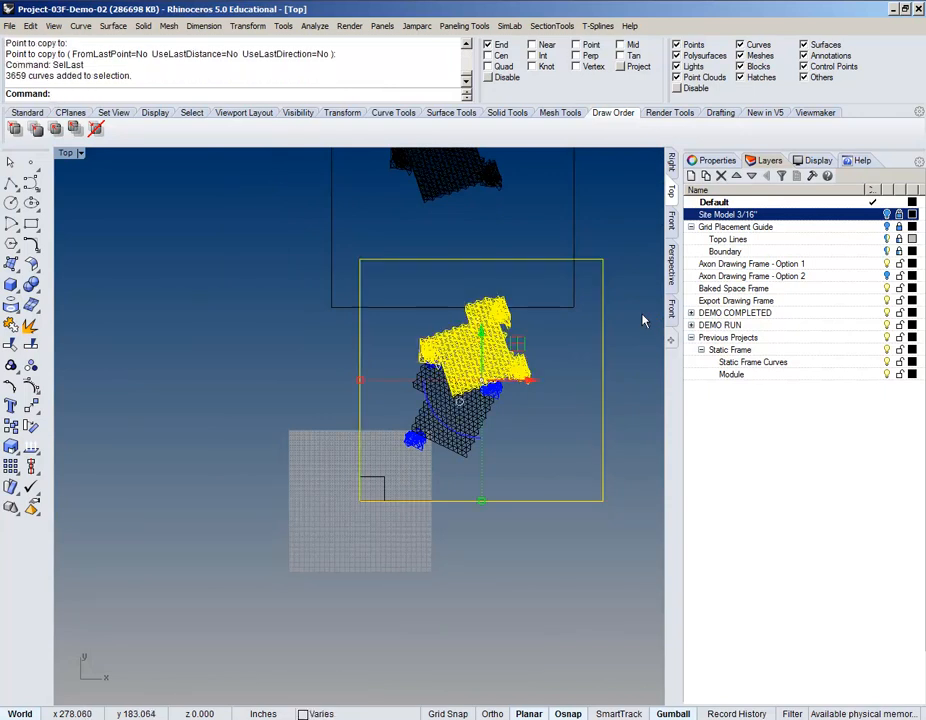
pyautogui.write('Scale')
pyautogui.press('Return')
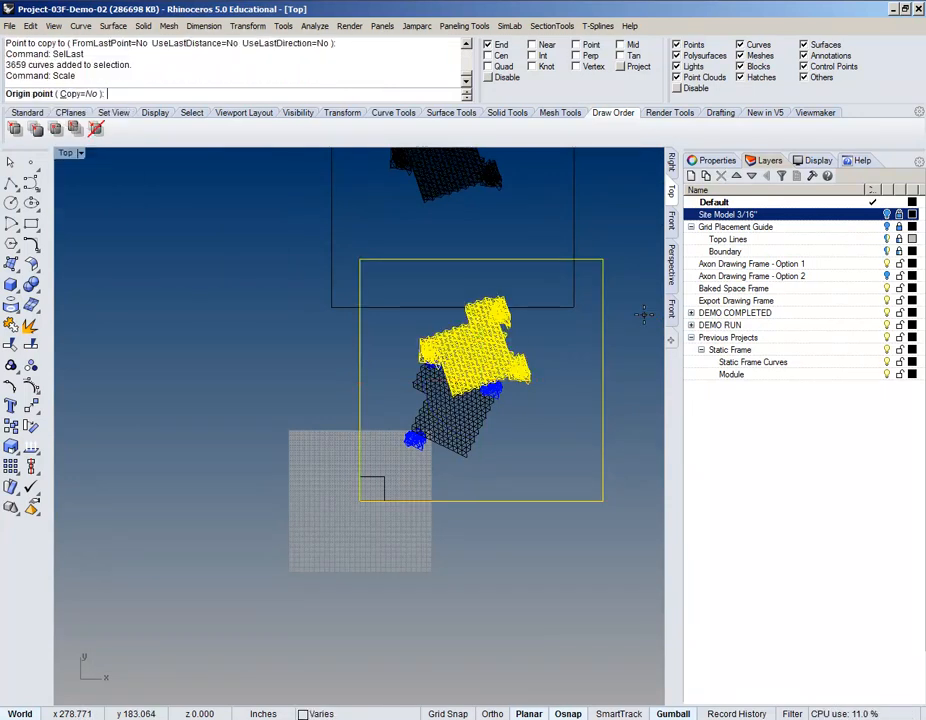
pyautogui.click(360, 500)
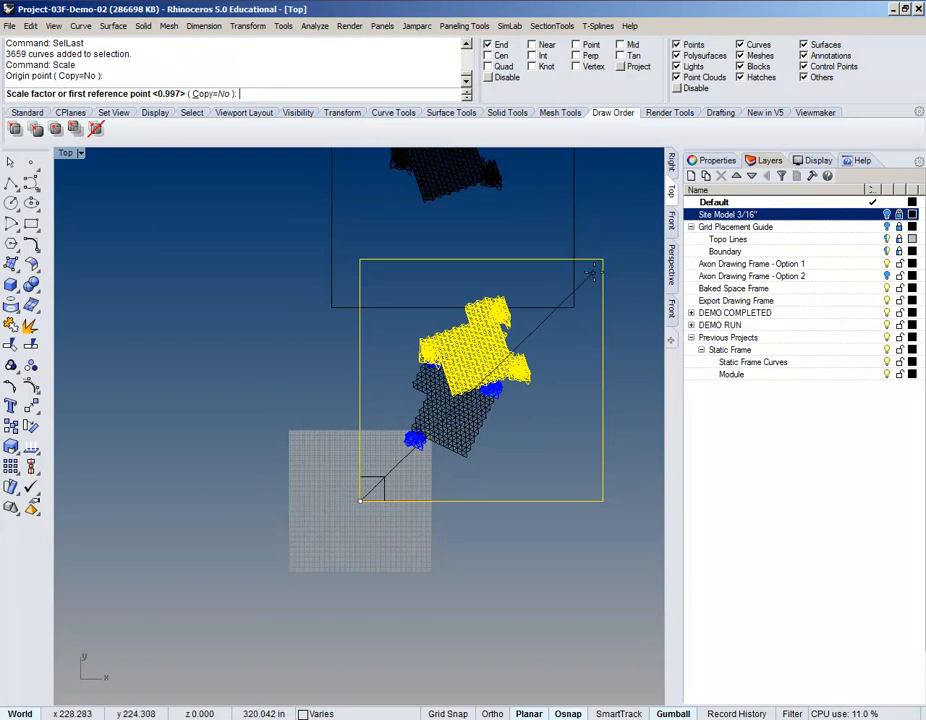
pyautogui.click(602, 260)
pyautogui.scroll(10, 400, 466)
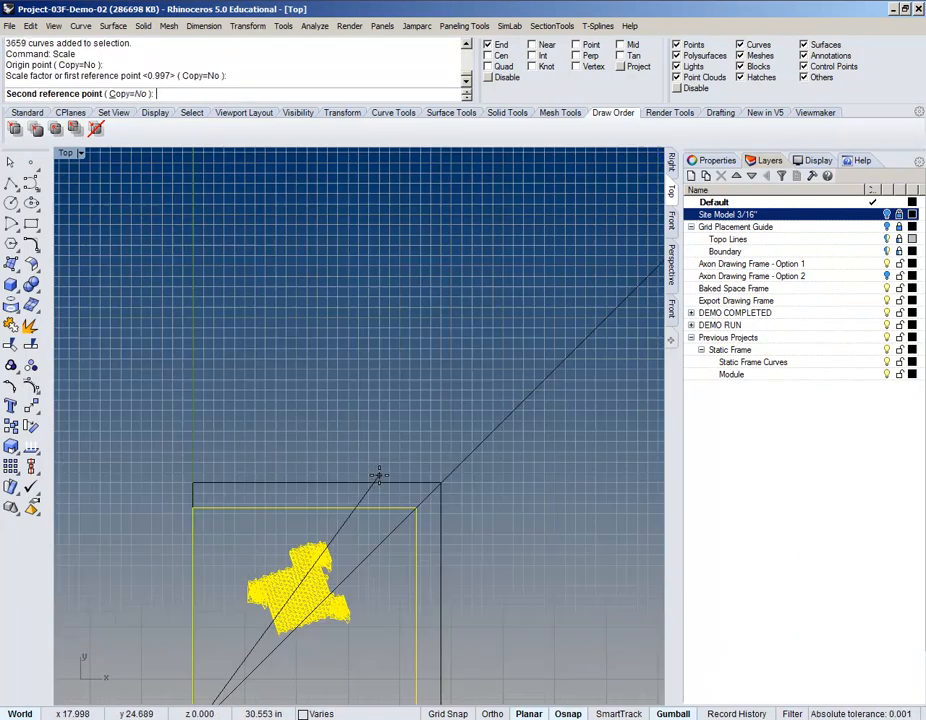
pyautogui.click(455, 487)
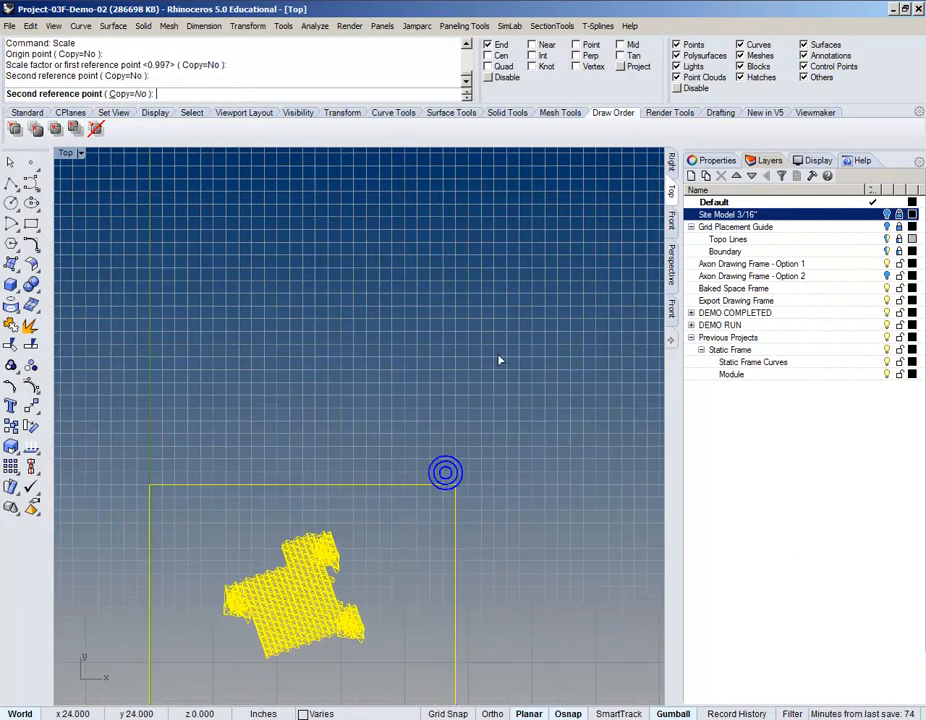
# Step: Export the selected drawing to the Illustrator folder as Adobe Illustrator file Demo Drawing 3, preserving model scale at 1 inch = 1 inch
pyautogui.write('Export')
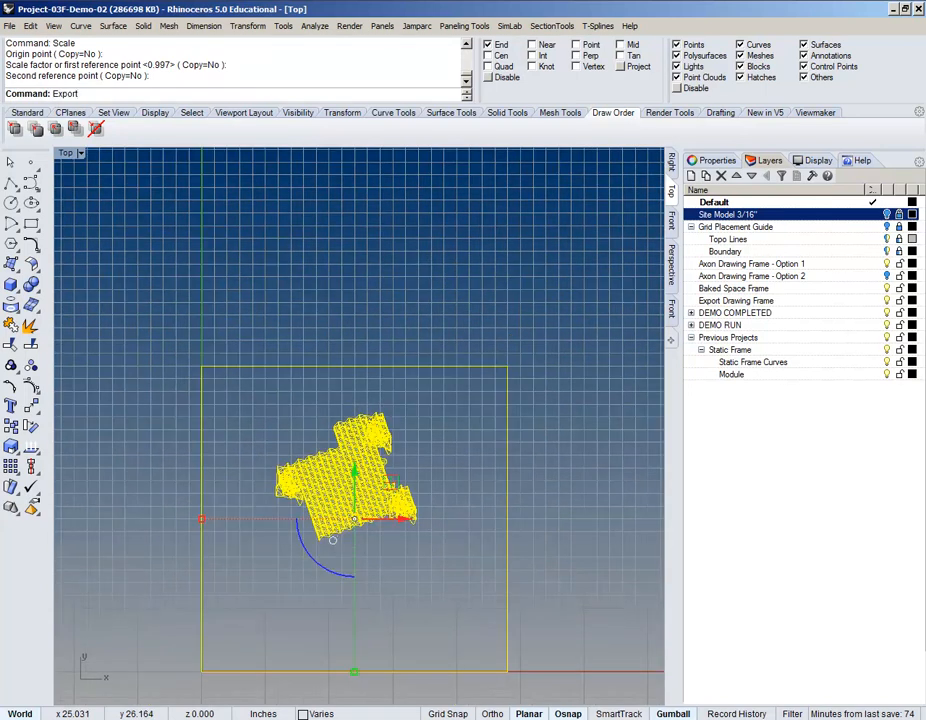
pyautogui.press('Return')
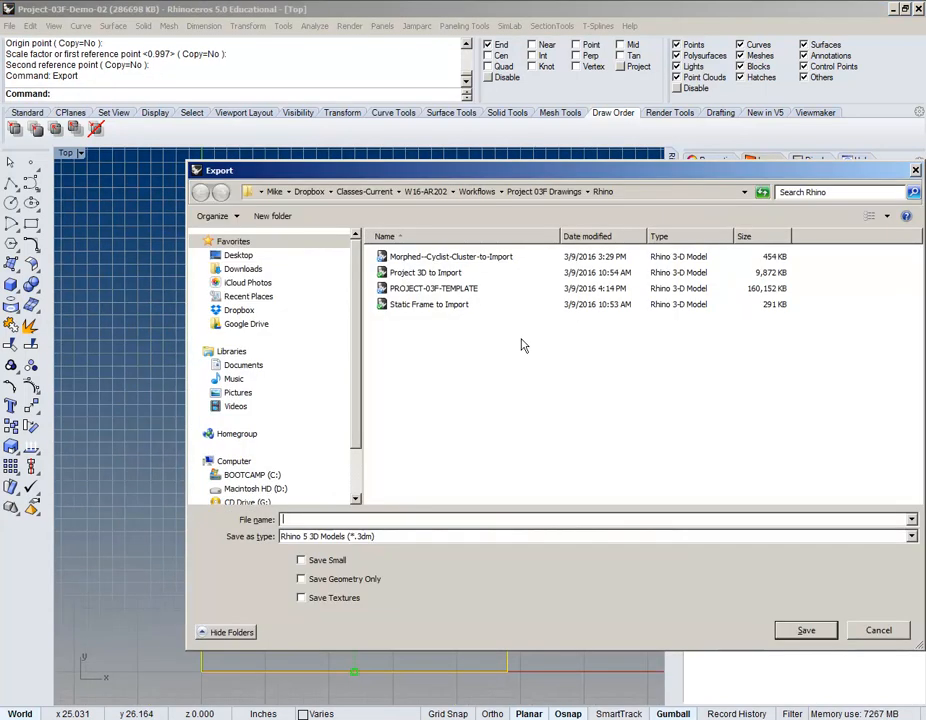
pyautogui.click(536, 195)
pyautogui.doubleClick(421, 289)
pyautogui.click(400, 536)
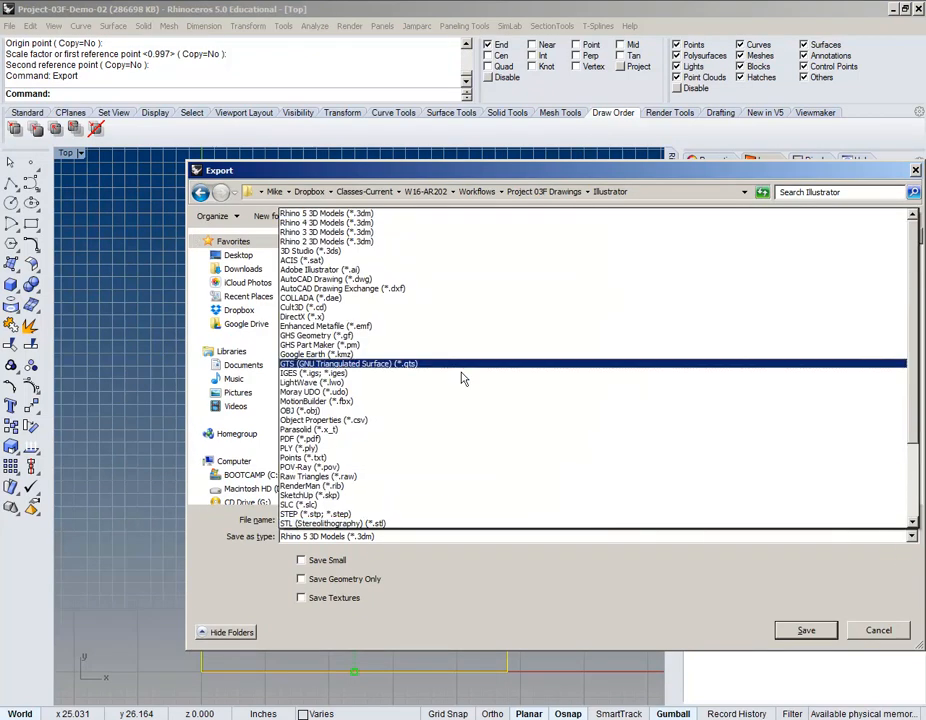
pyautogui.click(428, 270)
pyautogui.click(381, 519)
pyautogui.write('Demo Drawing 3')
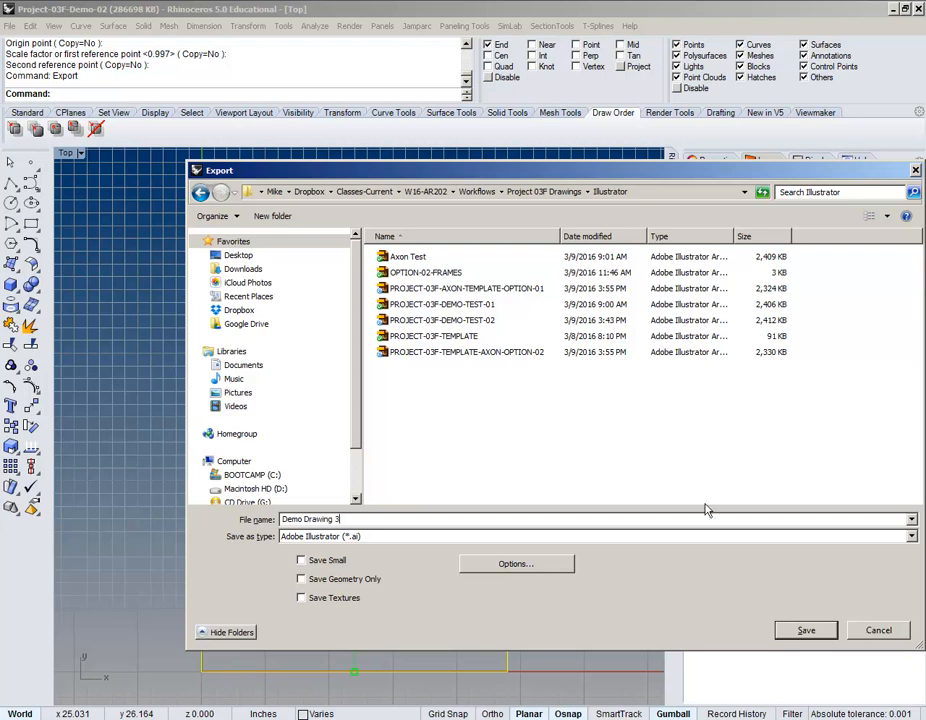
pyautogui.click(806, 630)
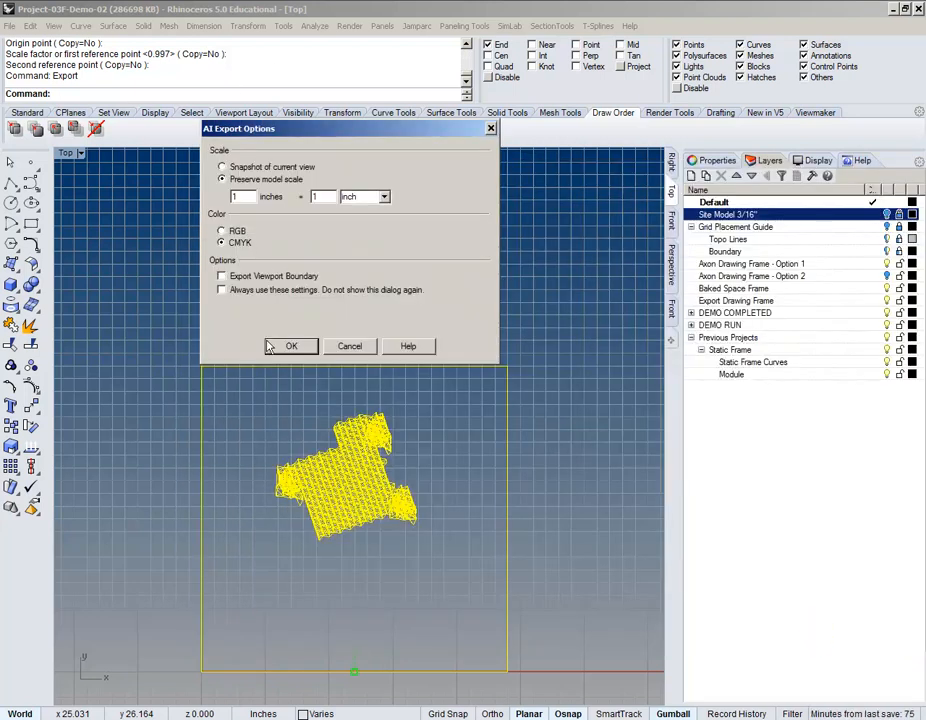
pyautogui.click(285, 346)
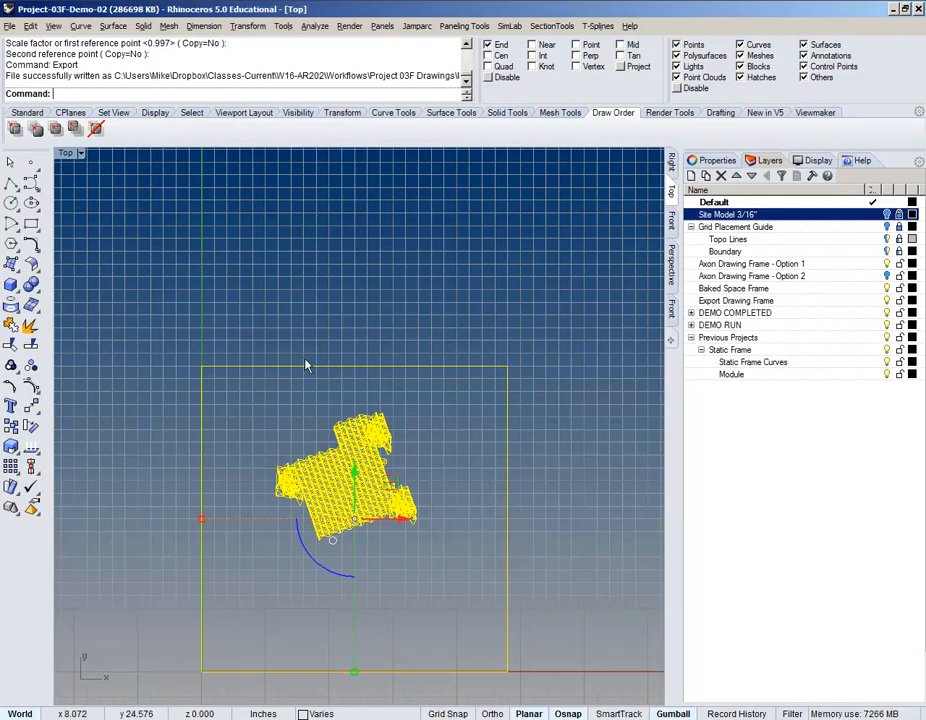
# Step: Switch to Illustrator and open the exported Demo Drawing 3 file
pyautogui.hotkey('alt', 'Tab')
pyautogui.click(46, 14)
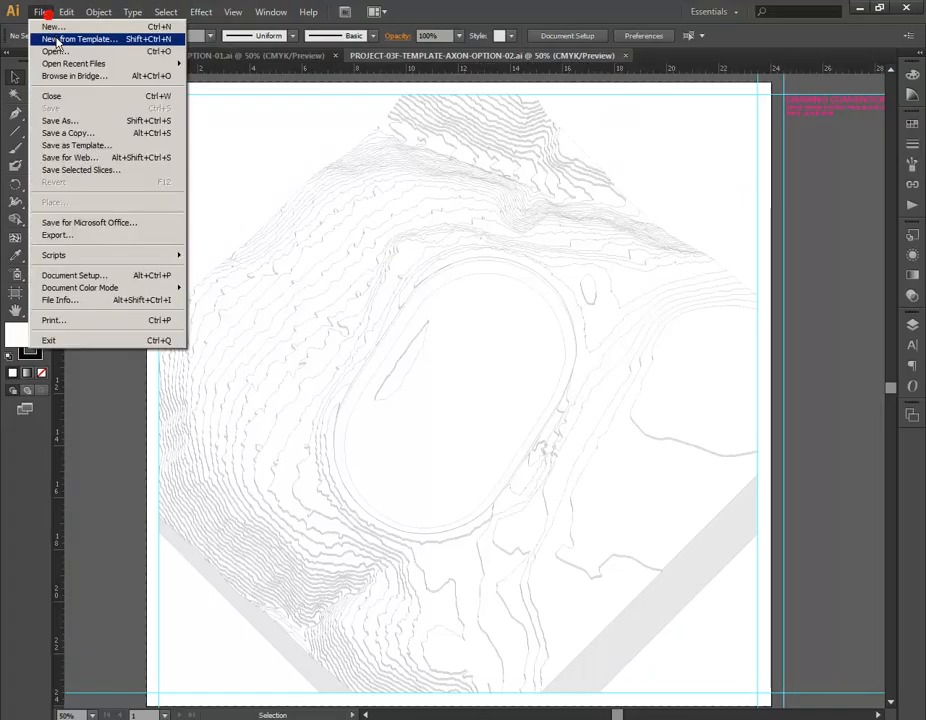
pyautogui.click(56, 51)
pyautogui.doubleClick(125, 78)
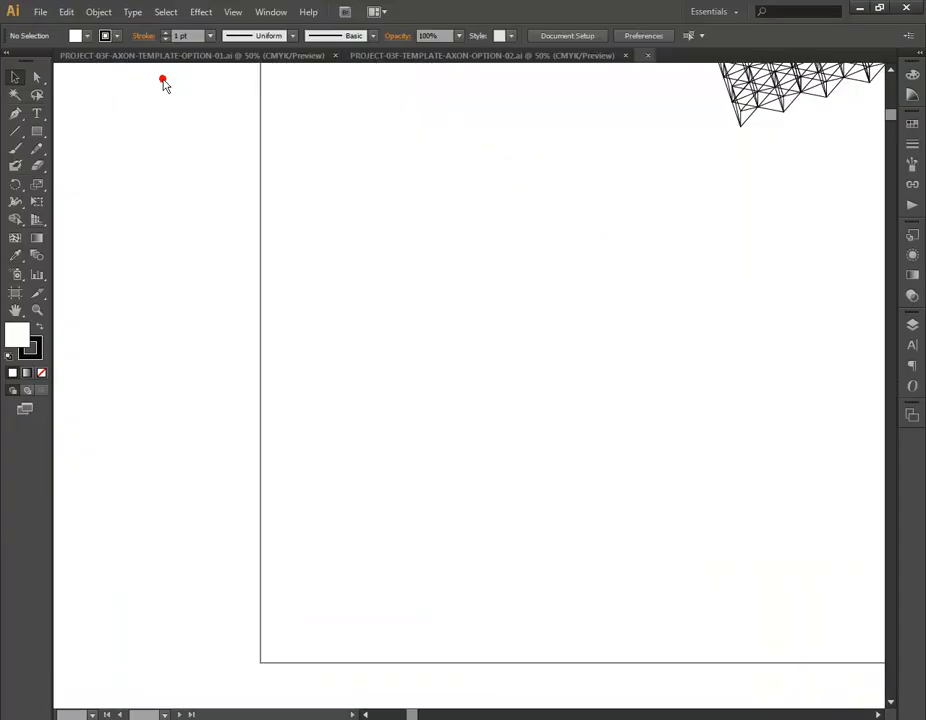
# Step: Select and copy all the artwork in Demo Drawing 3, including the square frame and the space frame
pyautogui.keyDown('alt'); pyautogui.scroll(-8, 340, 313); pyautogui.keyUp('alt')
pyautogui.keyDown('alt'); pyautogui.scroll(2, 414, 331); pyautogui.keyUp('alt')
pyautogui.moveTo(397, 244); pyautogui.dragTo(633, 471)
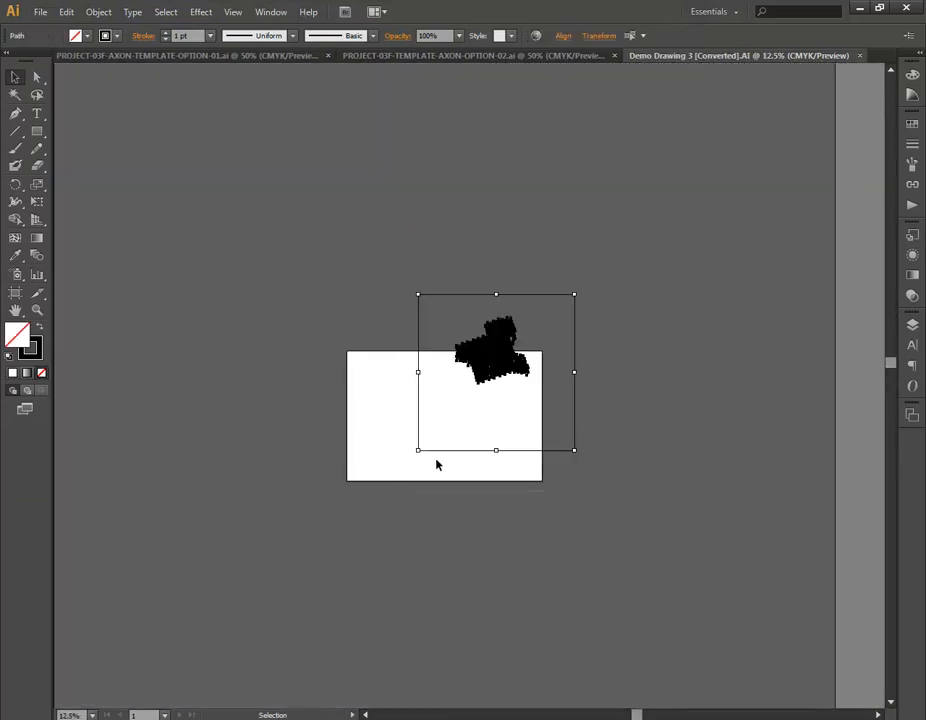
pyautogui.press('a')
pyautogui.press('v')
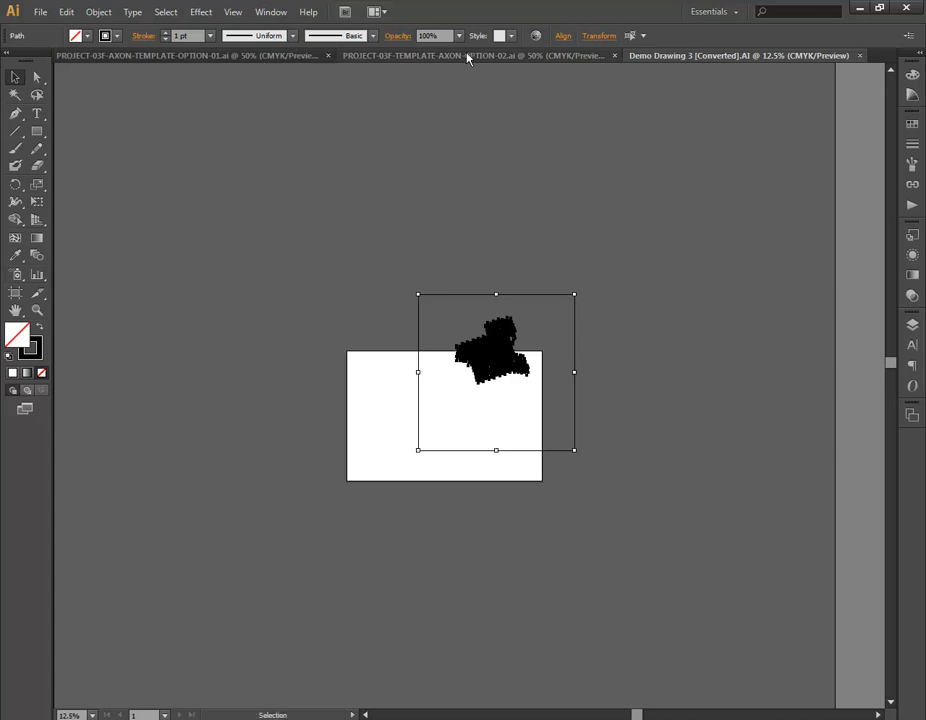
# Step: Bring up the PROJECT-03F-AXON-TEMPLATE-OPTION-01 document and examine its site topography, guides and artboard
pyautogui.click(249, 58)
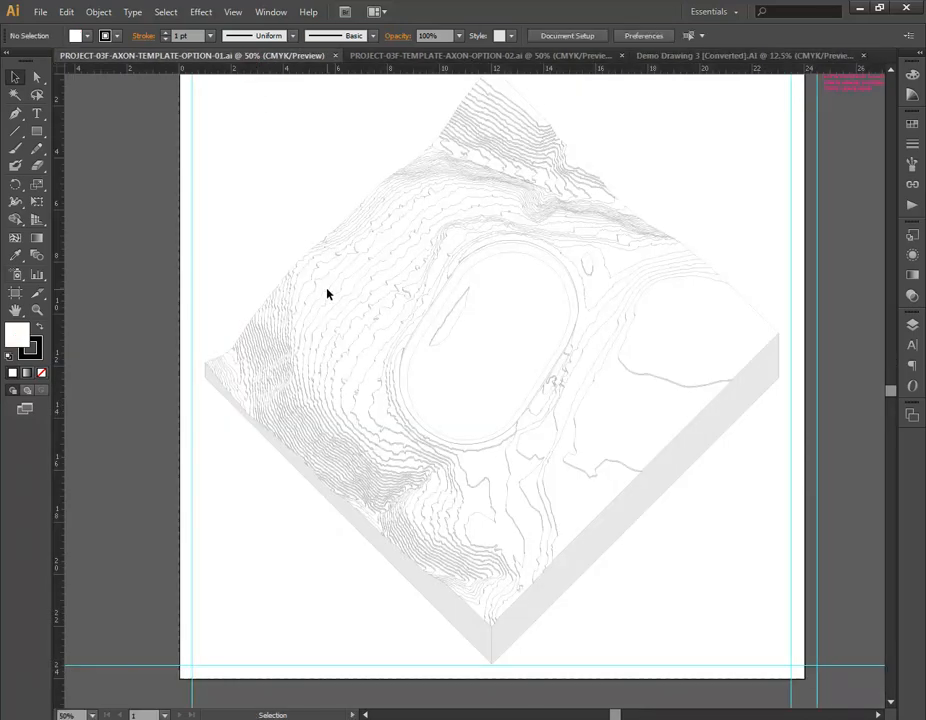
pyautogui.keyDown('alt'); pyautogui.scroll(-4, 327, 293); pyautogui.keyUp('alt')
pyautogui.keyDown('alt'); pyautogui.scroll(3, 362, 289); pyautogui.keyUp('alt')
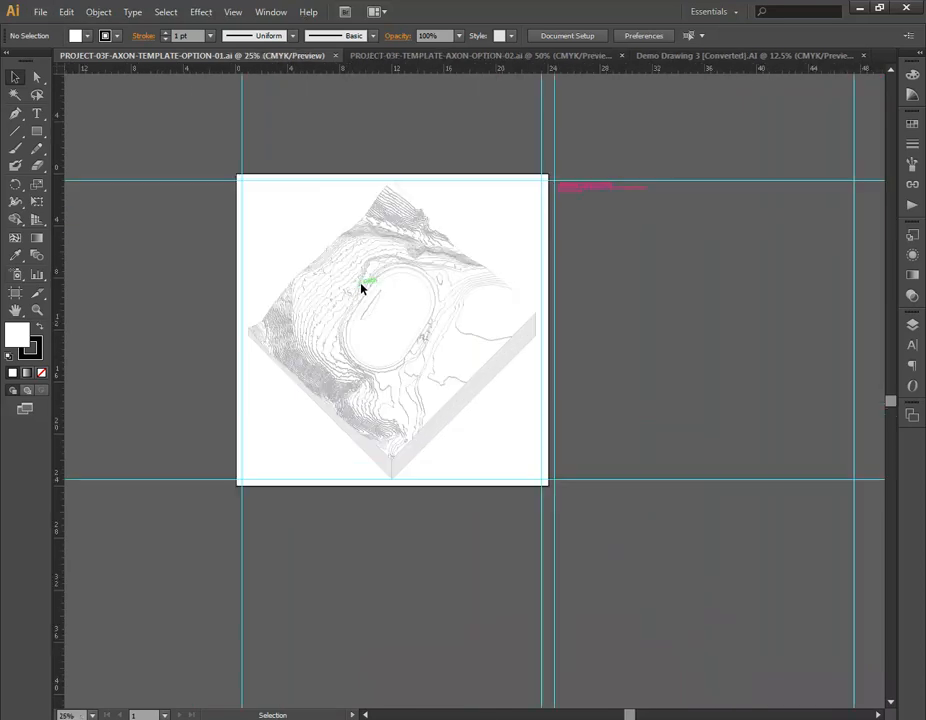
pyautogui.keyDown('alt'); pyautogui.scroll(1, 362, 289); pyautogui.keyUp('alt')
pyautogui.keyDown('alt'); pyautogui.scroll(-1, 362, 289); pyautogui.keyUp('alt')
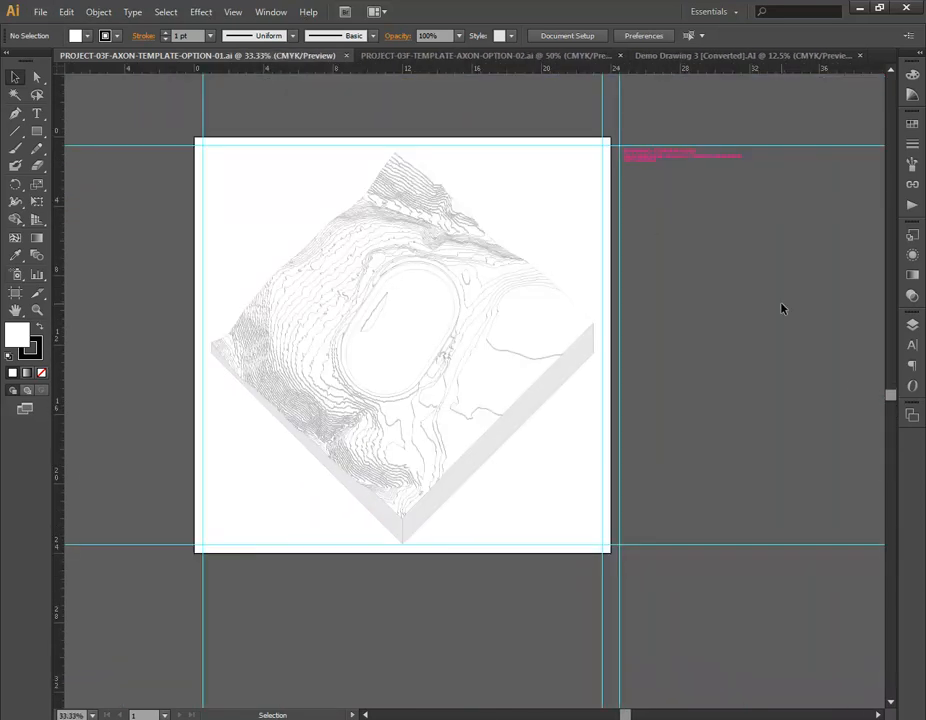
pyautogui.keyDown('alt'); pyautogui.scroll(1, 364, 312); pyautogui.keyUp('alt')
pyautogui.scroll(1, 480, 245)
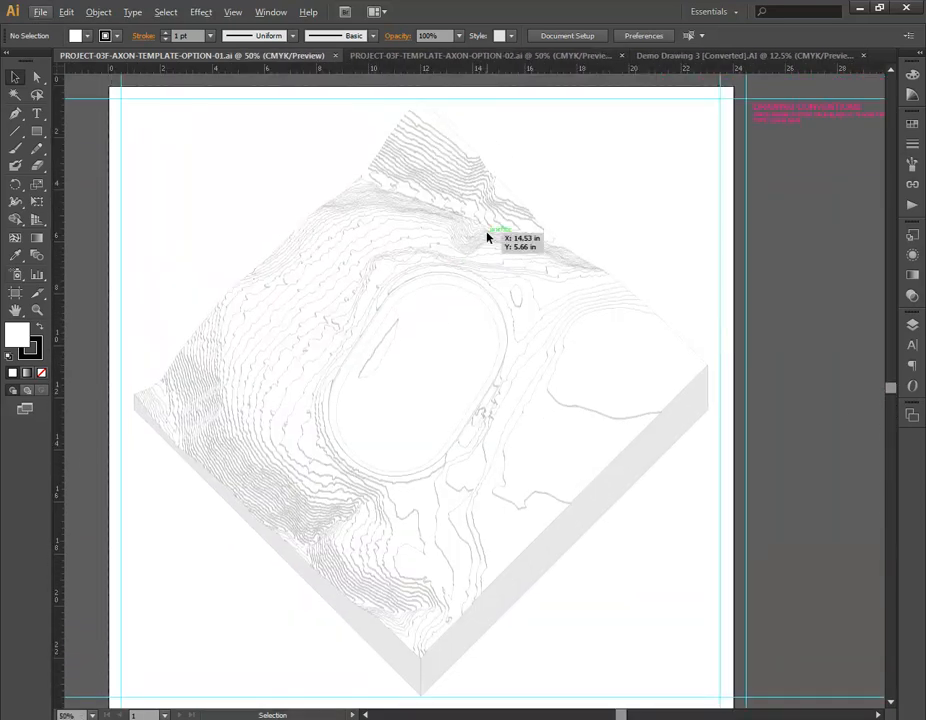
pyautogui.keyDown('alt'); pyautogui.scroll(3, 668, 415); pyautogui.keyUp('alt')
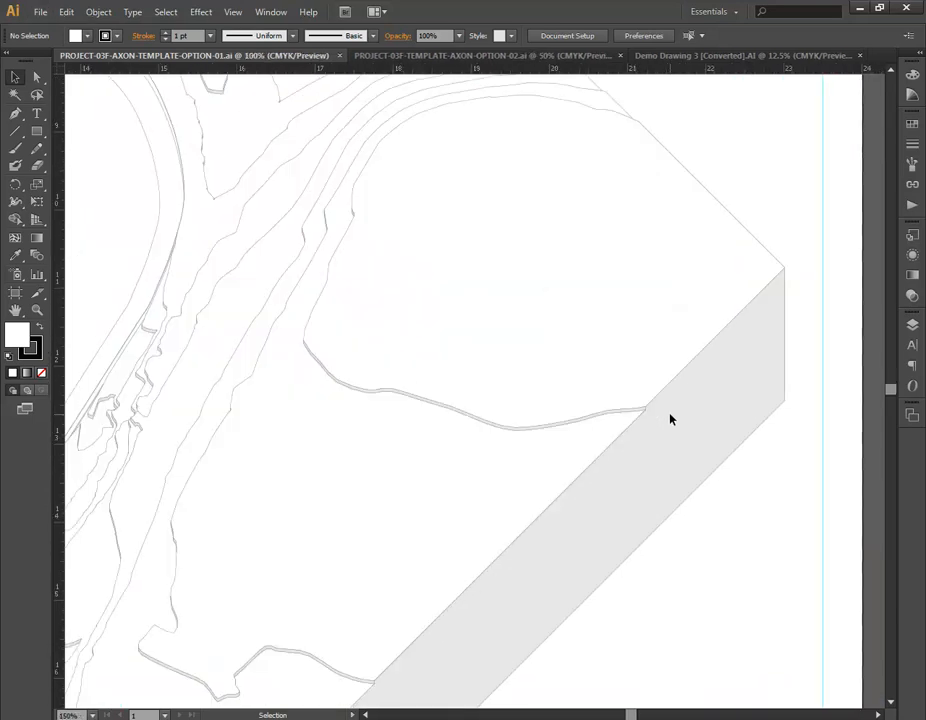
pyautogui.keyDown('alt'); pyautogui.scroll(-1, 670, 419); pyautogui.keyUp('alt')
pyautogui.keyDown('alt'); pyautogui.scroll(-2, 670, 419); pyautogui.keyUp('alt')
# Step: Paste the copied artwork into the template and nest the Baked Space Frame and Axon Drawing Frame - Option 1 layers inside Drawings
pyautogui.click(911, 326)
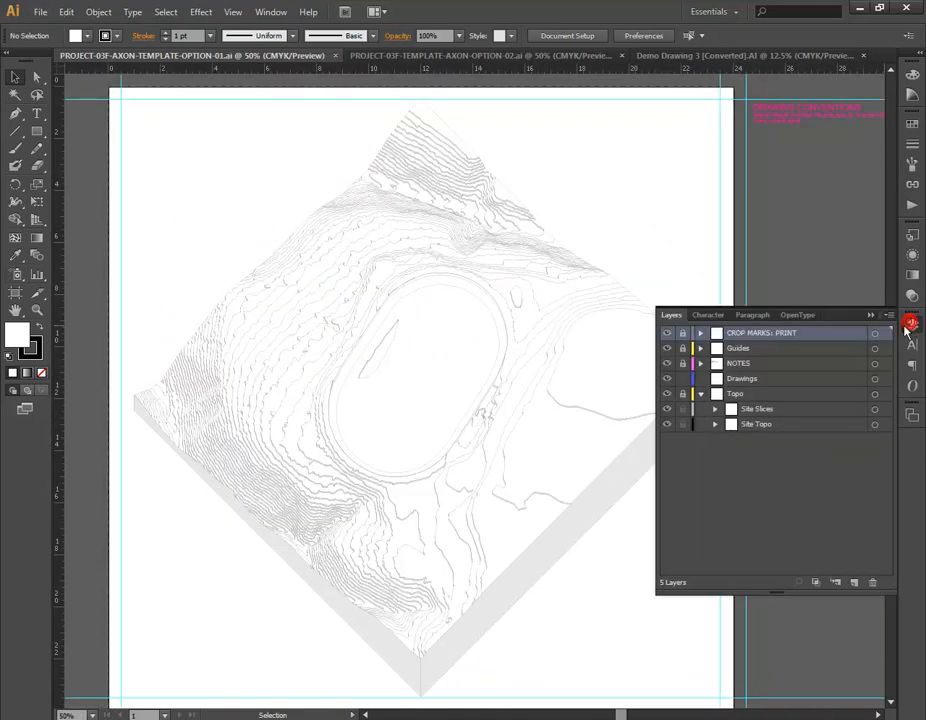
pyautogui.click(744, 386)
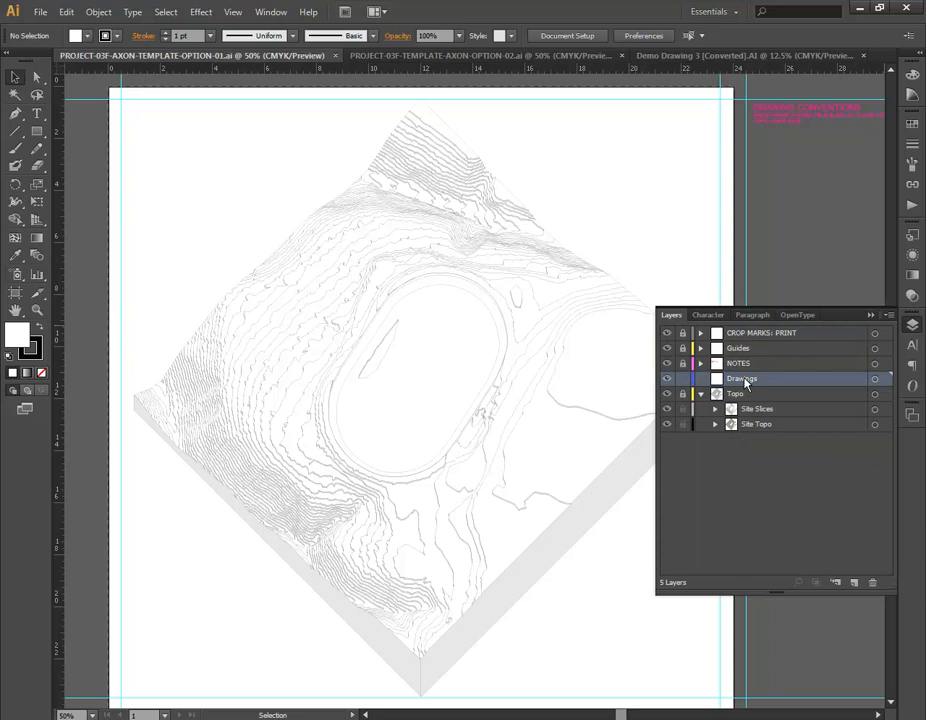
pyautogui.hotkey('ctrl', 'v')
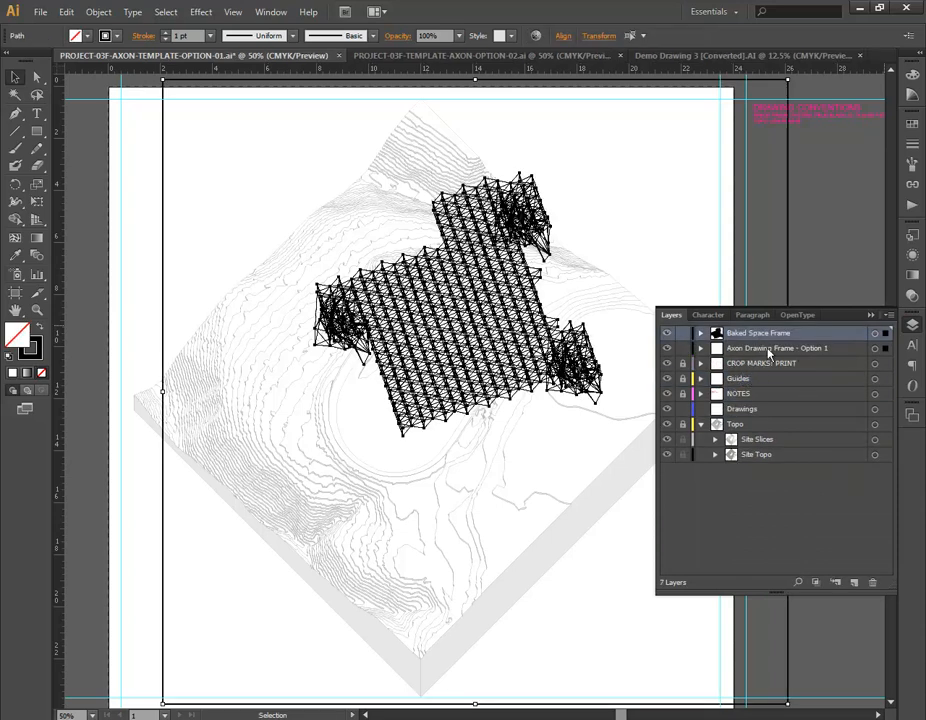
pyautogui.keyDown('shift'); pyautogui.click(768, 348); pyautogui.keyUp('shift')
pyautogui.moveTo(767, 335)
pyautogui.mouseDown()
pyautogui.moveTo(759, 331)
pyautogui.moveTo(744, 408)
pyautogui.moveTo(784, 401)
pyautogui.mouseUp()
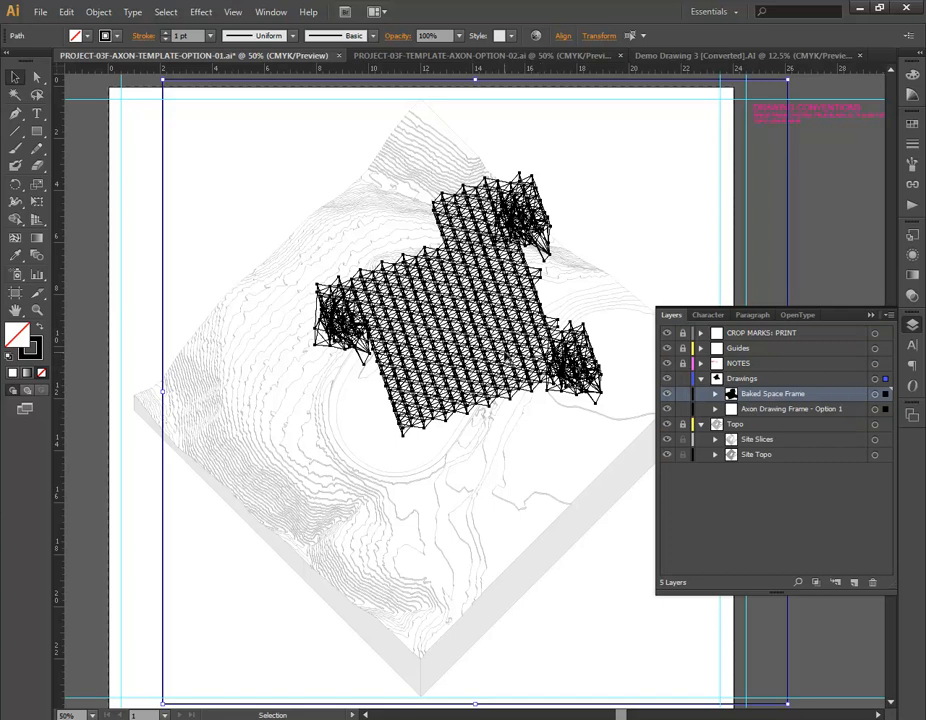
# Step: Position the pasted artwork by its upper-left corner at X 0 in and Y 0 in, and deselect it
pyautogui.hotkey('ctrl', '-')
pyautogui.hotkey('ctrl', '-')
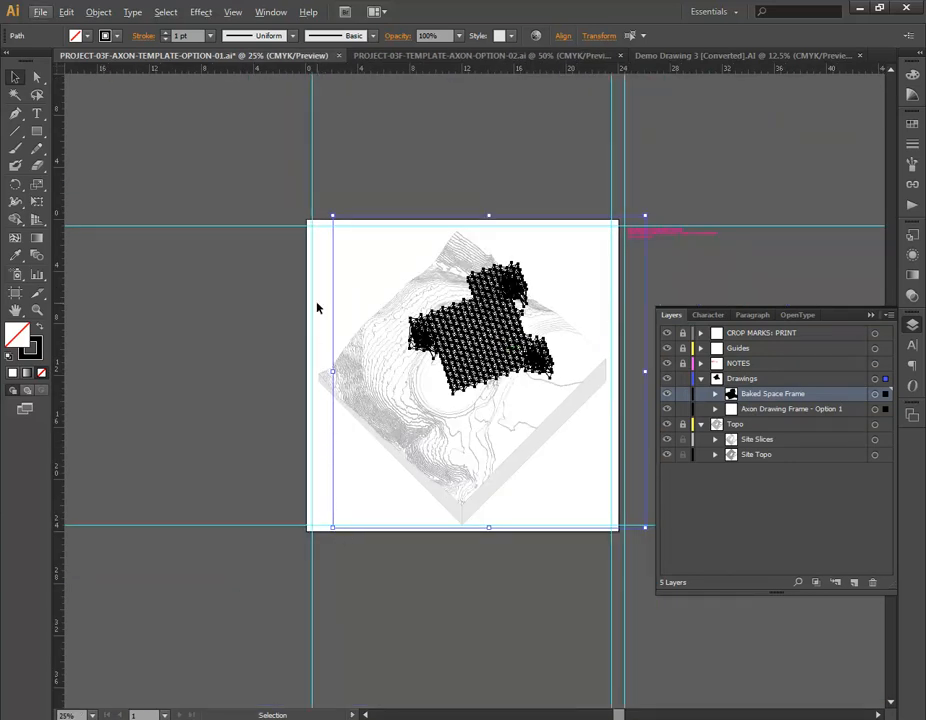
pyautogui.keyDown('alt'); pyautogui.scroll(2, 337, 258); pyautogui.keyUp('alt')
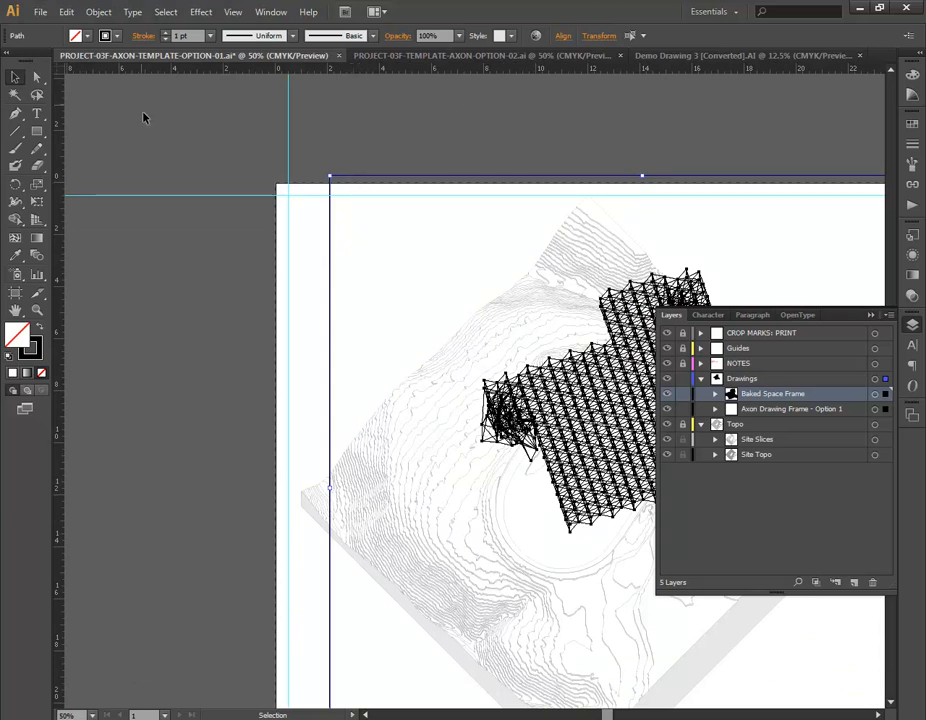
pyautogui.click(562, 36)
pyautogui.click(588, 36)
pyautogui.click(588, 35)
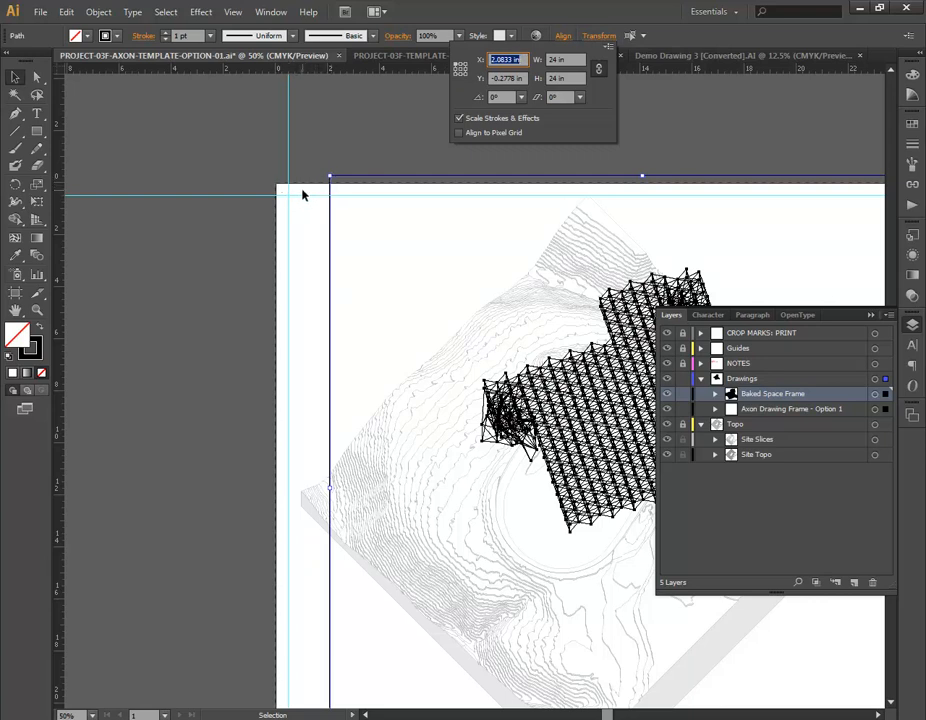
pyautogui.write('0')
pyautogui.press('Tab')
pyautogui.write('0')
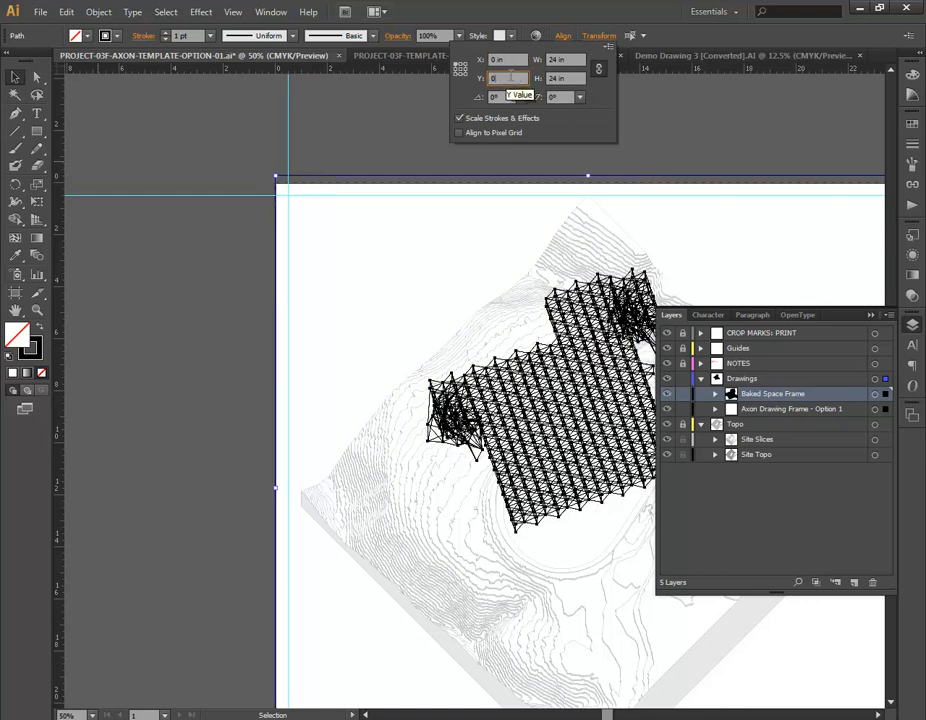
pyautogui.press('Return')
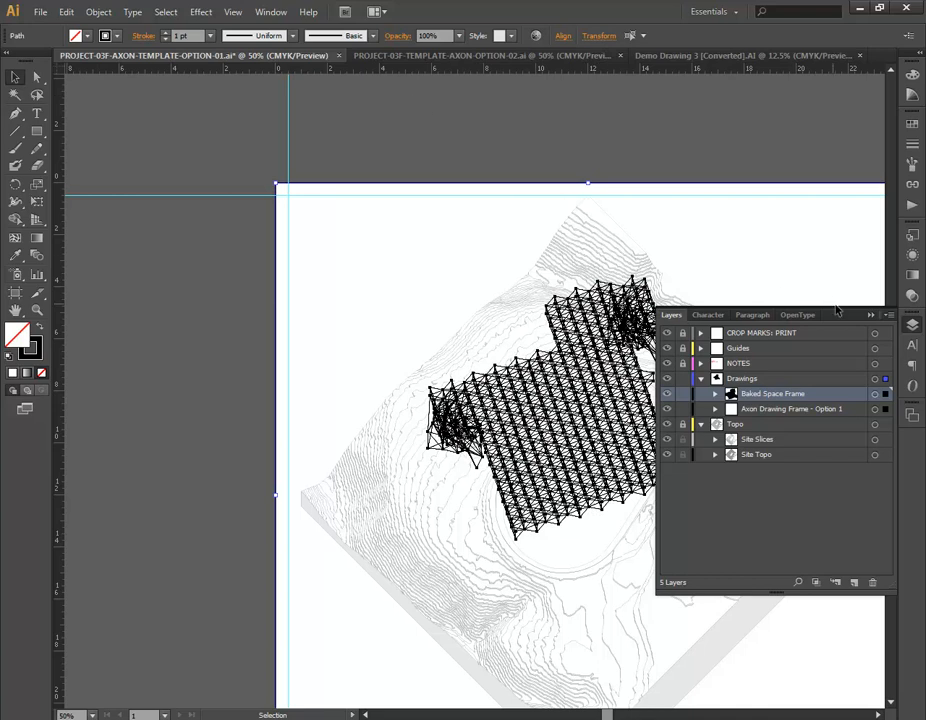
pyautogui.click(870, 315)
pyautogui.click(148, 277)
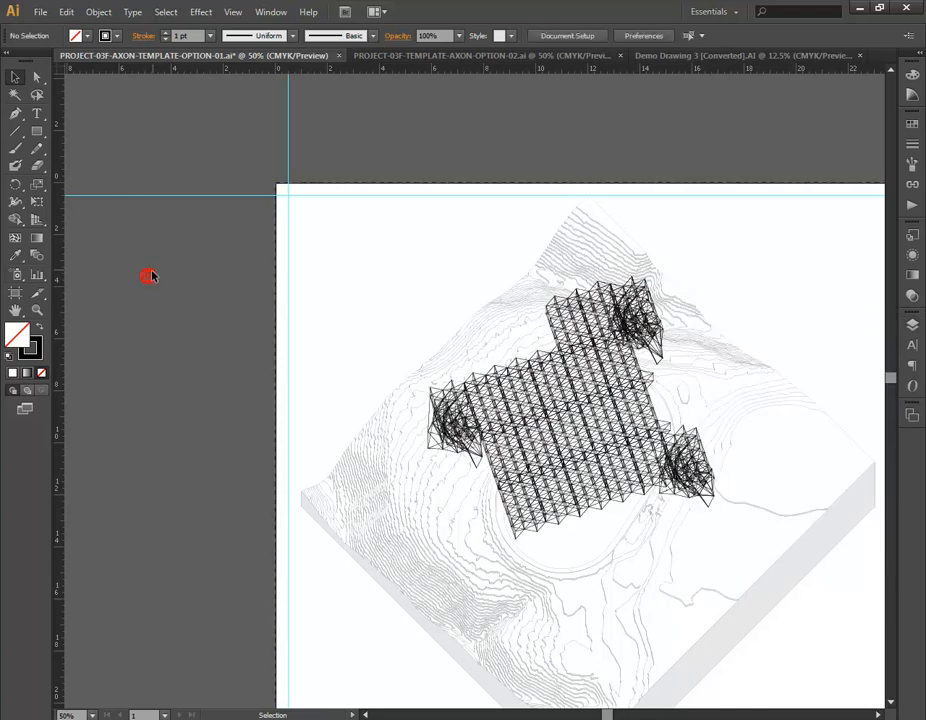
# Step: Select all artwork on the Baked Space Frame layer and set its stroke weight to 0.5 pt
pyautogui.scroll(-2, 150, 275)
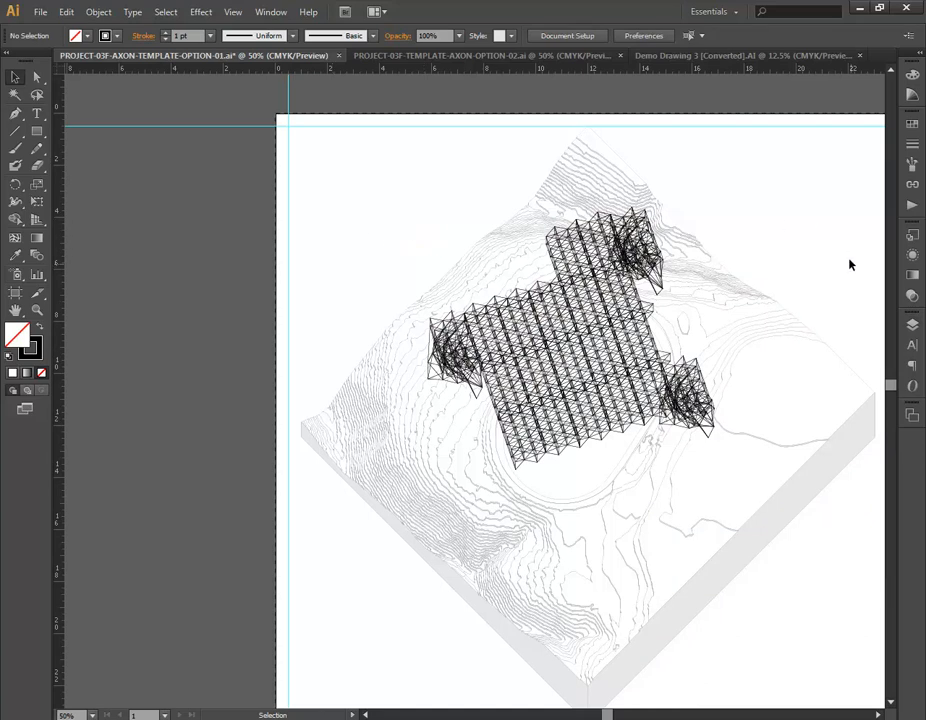
pyautogui.click(912, 324)
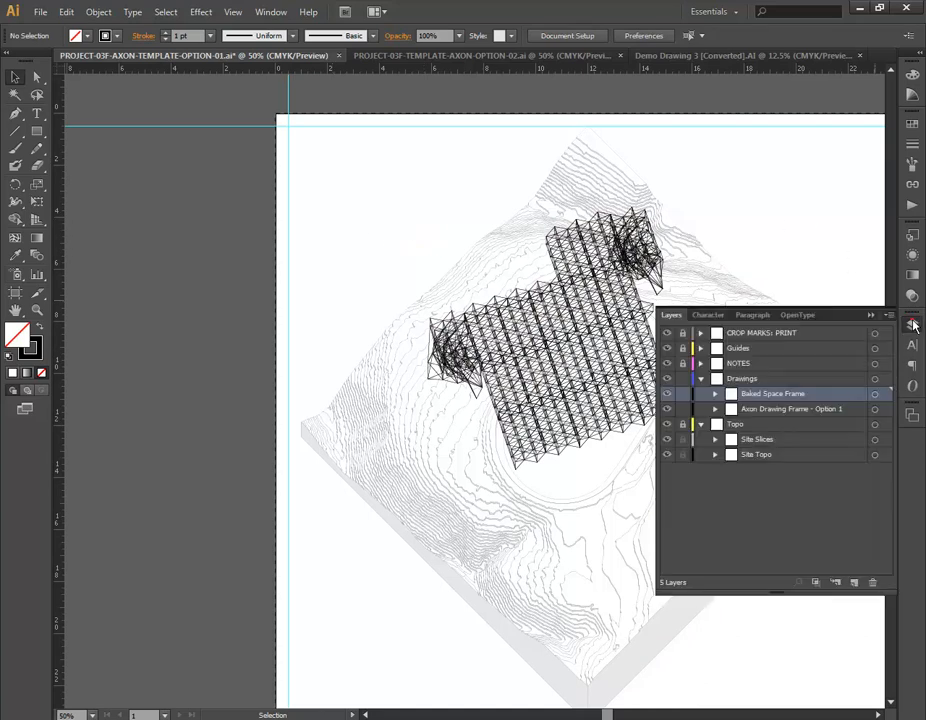
pyautogui.click(876, 394)
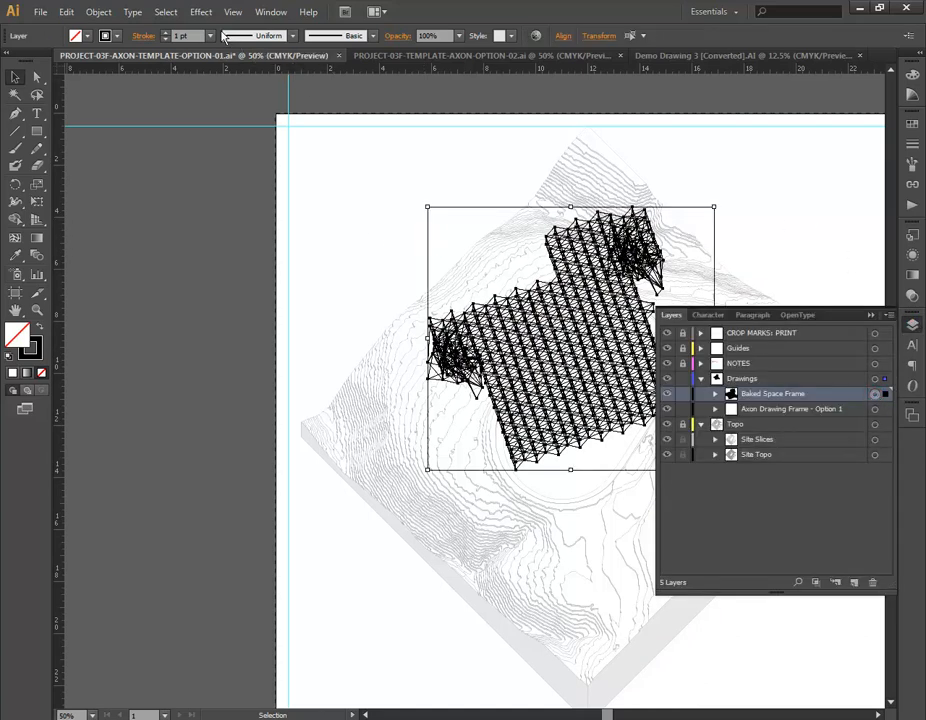
pyautogui.click(210, 36)
pyautogui.click(166, 56)
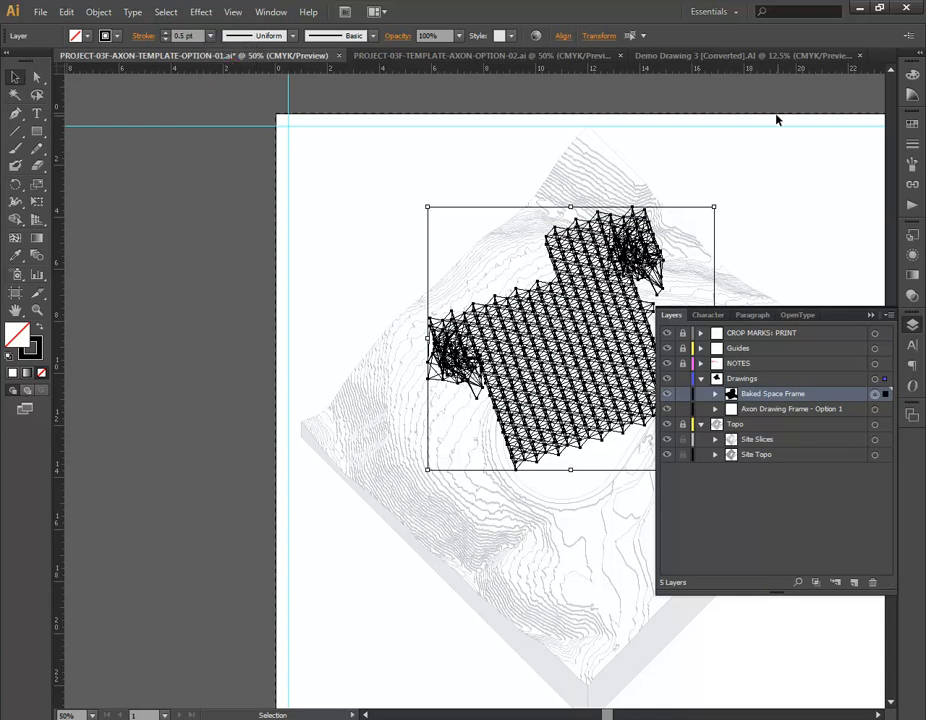
# Step: Give the Baked Space Frame artwork no fill and a True Black stroke, and deselect it
pyautogui.click(912, 124)
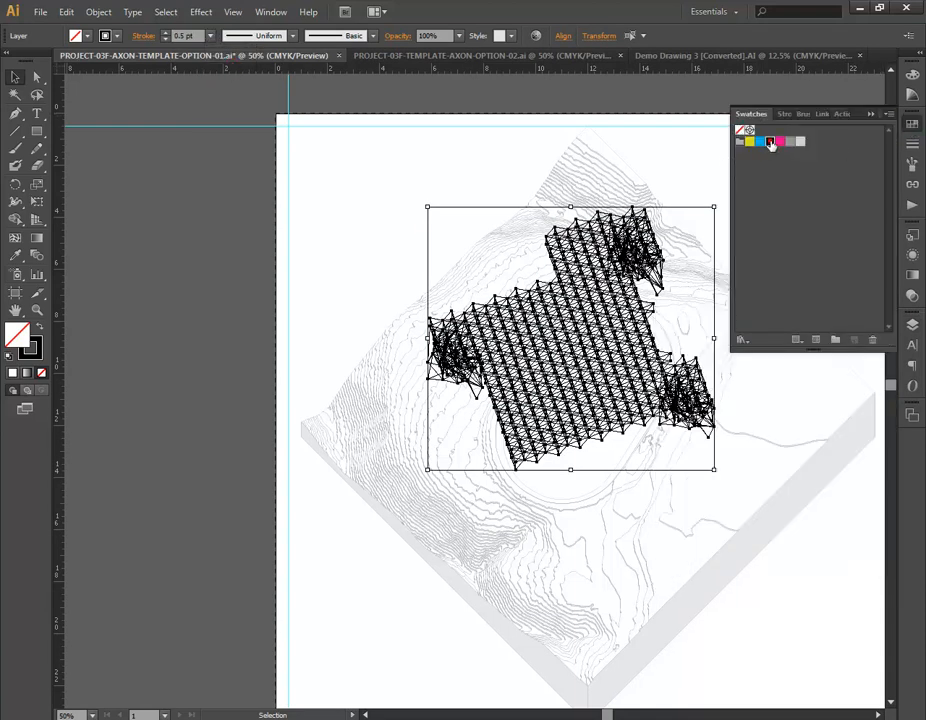
pyautogui.click(770, 142)
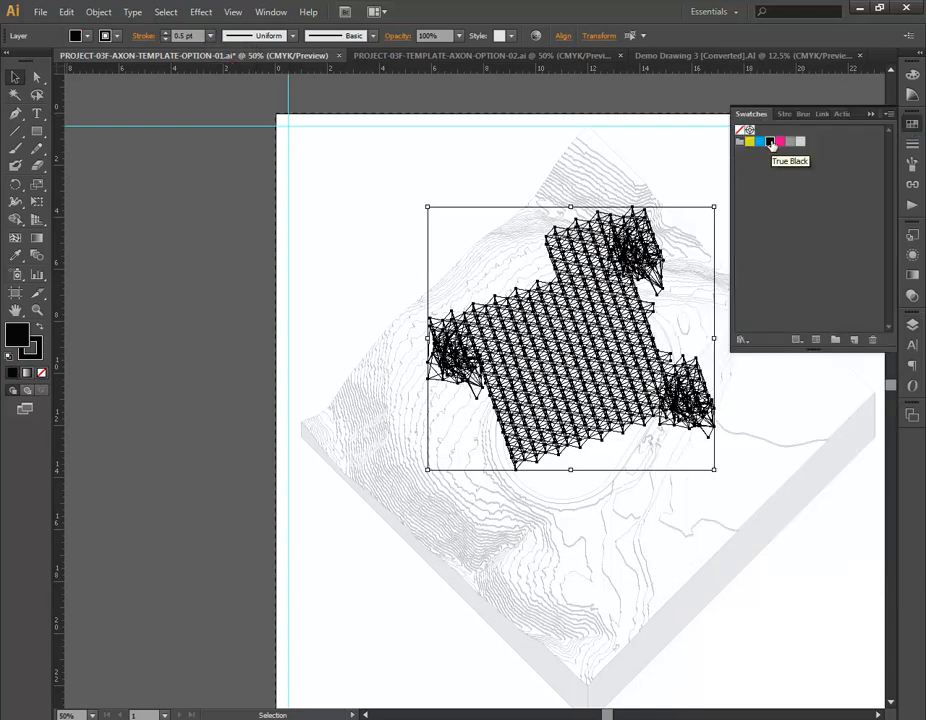
pyautogui.click(31, 350)
pyautogui.click(15, 335)
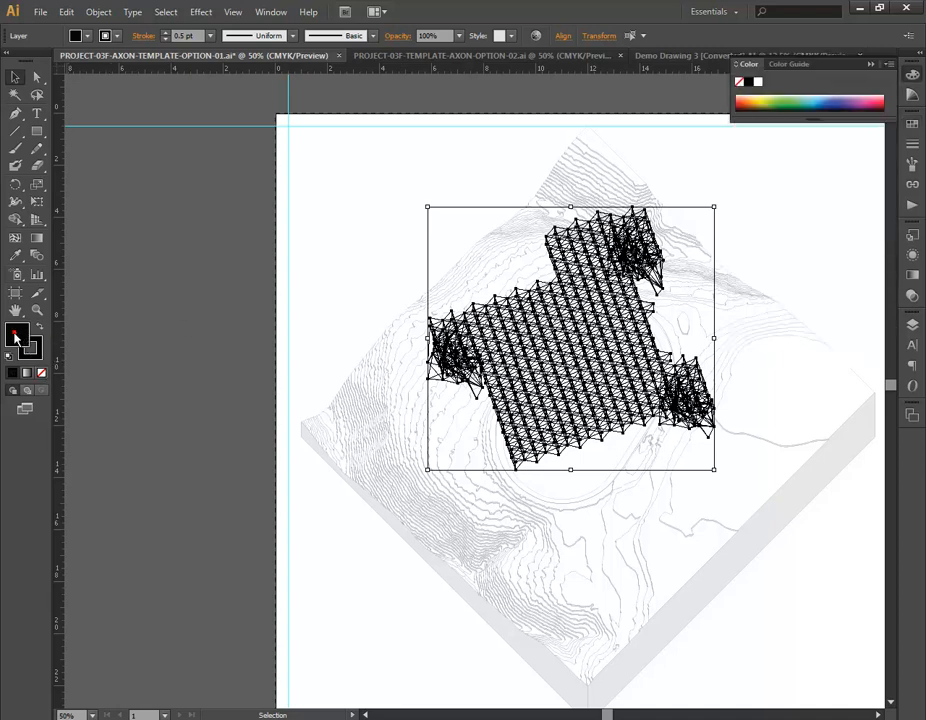
pyautogui.click(41, 372)
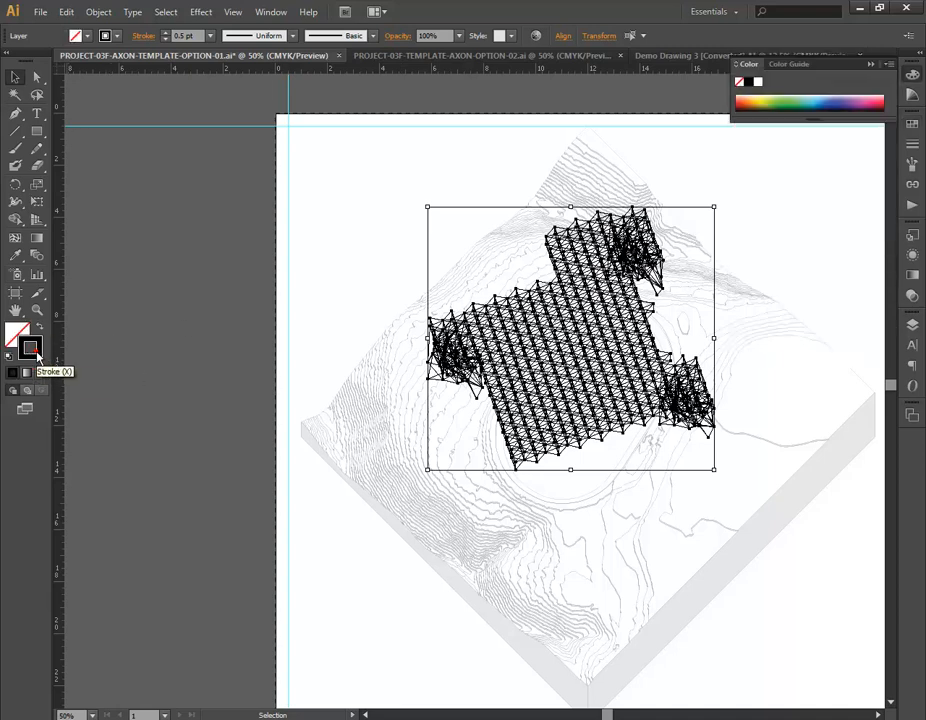
pyautogui.click(906, 124)
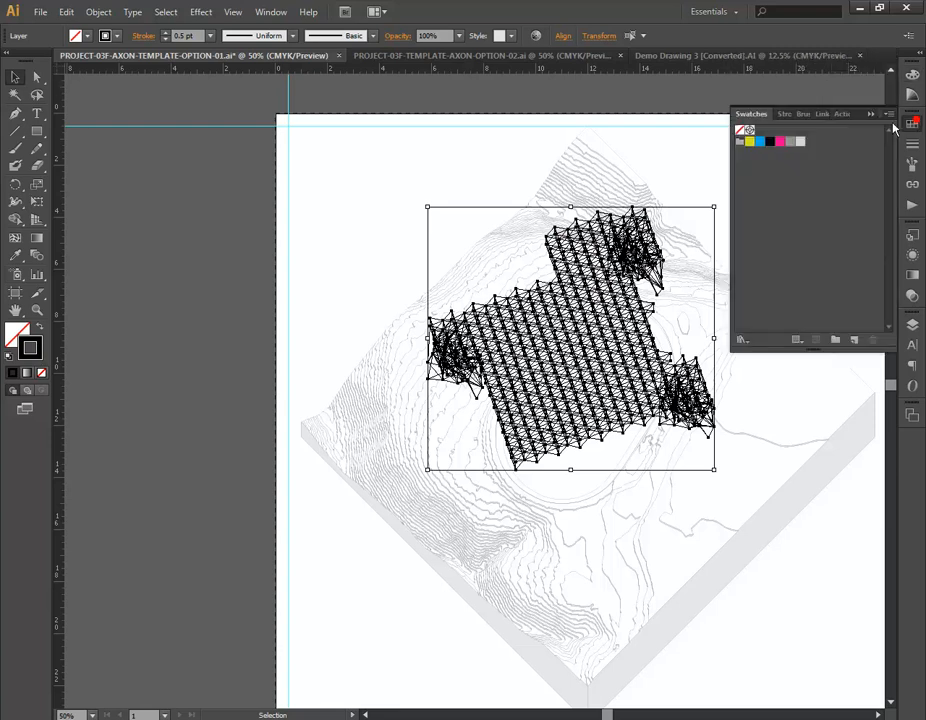
pyautogui.click(238, 287)
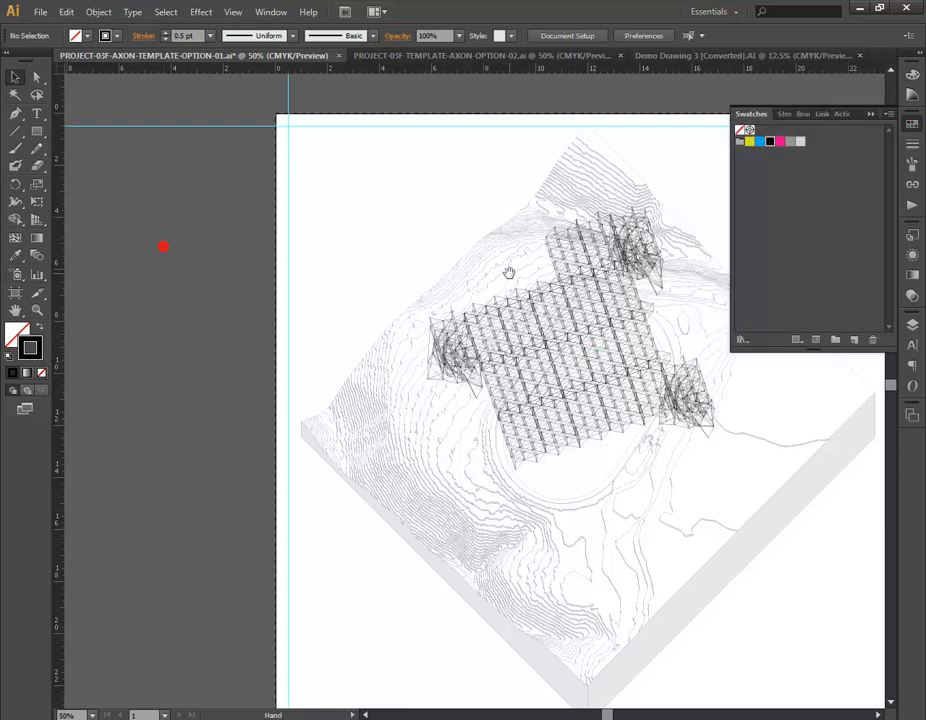
# Step: Examine the space frame's line work over the site topography, and switch back to Rhino
pyautogui.moveTo(508, 272); pyautogui.dragTo(401, 260)
pyautogui.keyDown('alt'); pyautogui.scroll(2, 404, 264); pyautogui.keyUp('alt')
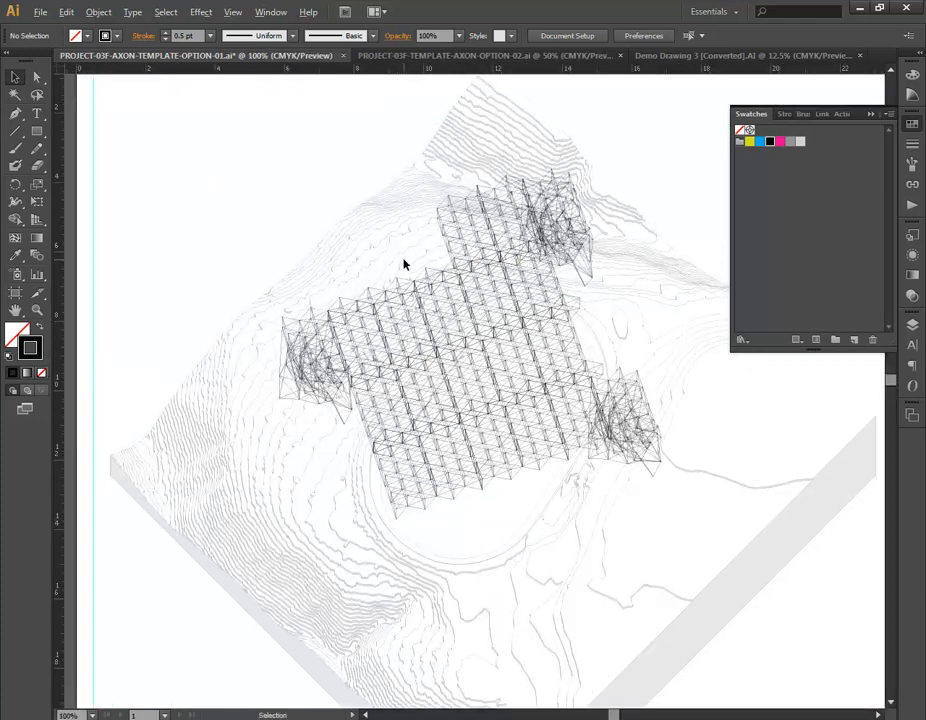
pyautogui.keyDown('alt'); pyautogui.scroll(-1, 394, 314); pyautogui.keyUp('alt')
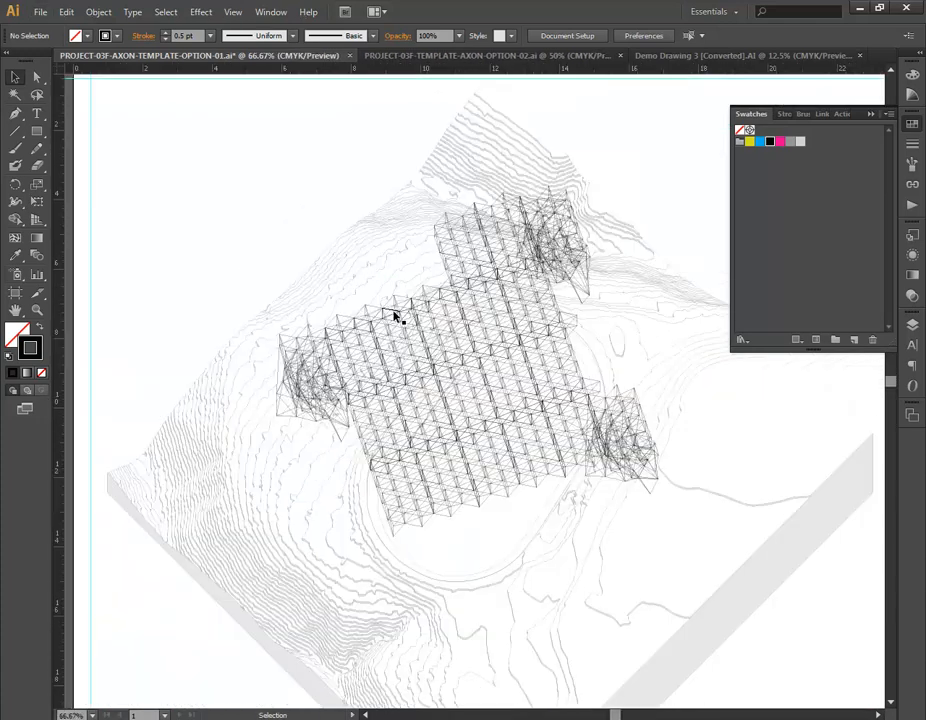
pyautogui.keyDown('alt'); pyautogui.scroll(-1, 398, 300); pyautogui.keyUp('alt')
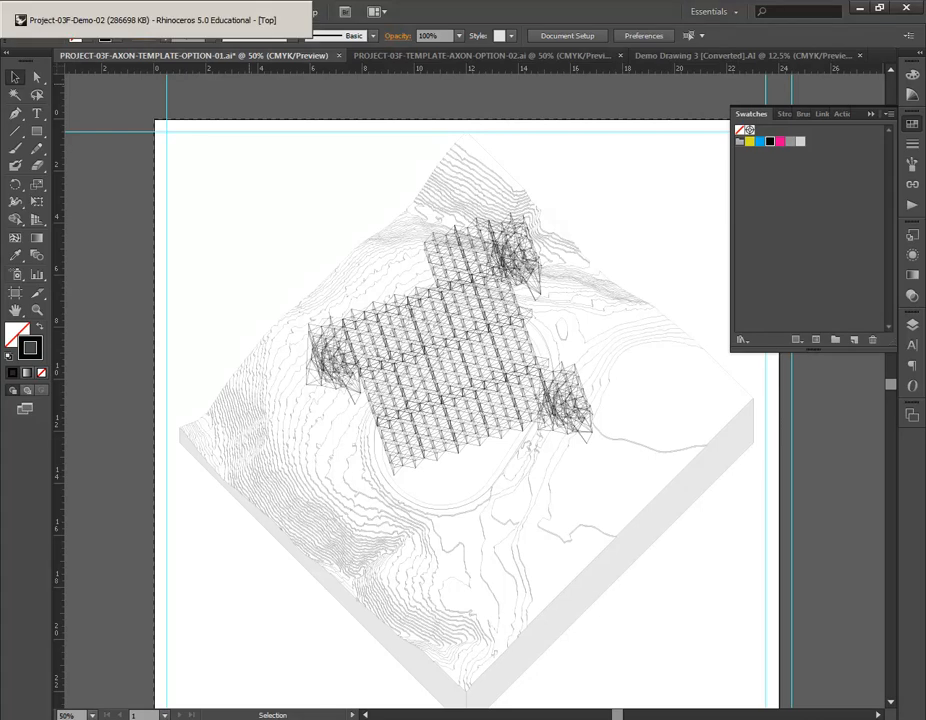
pyautogui.click(130, 25)
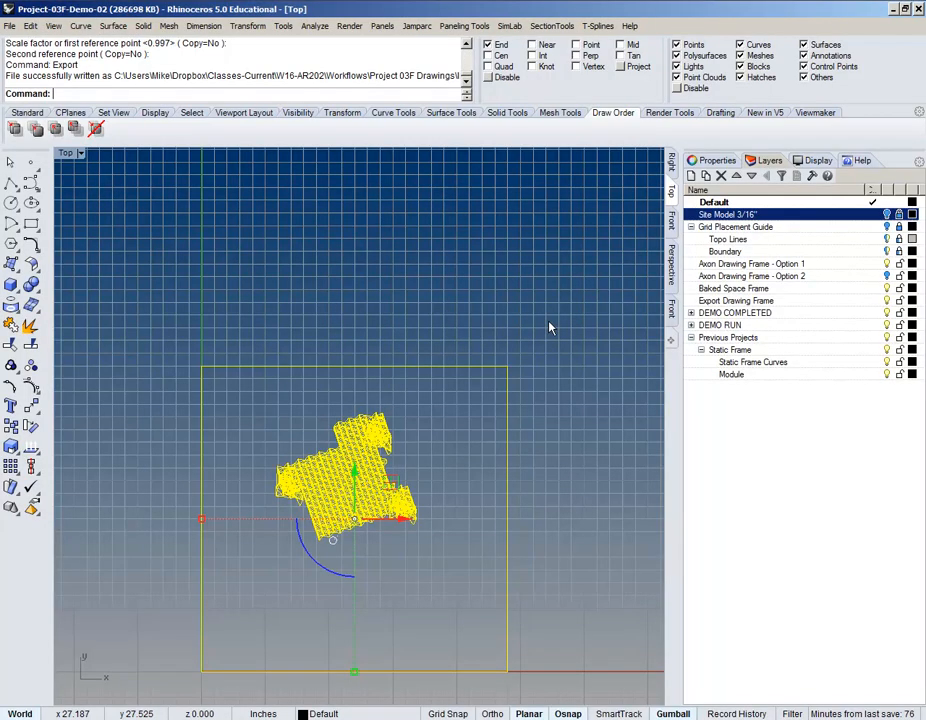